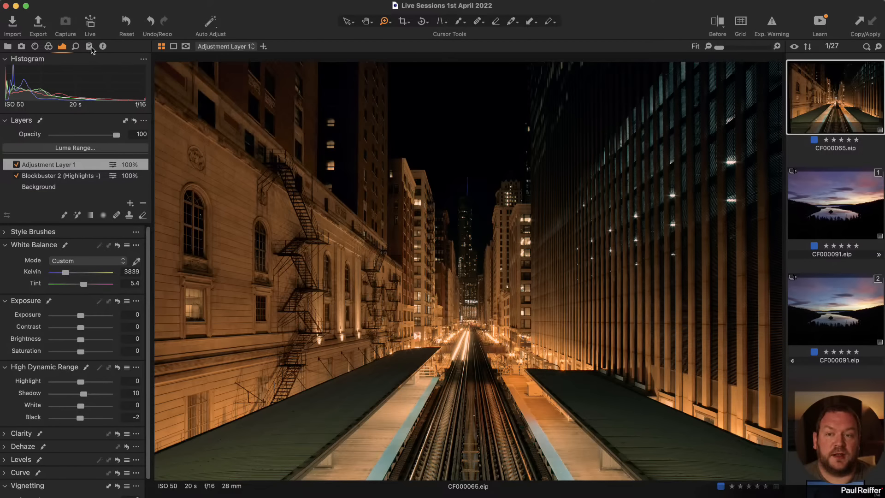
Browse the ELEVATION custom styles, looking through the Cities and Landscapes groups
{"action": "left_click", "coordinate": [90, 47]}
{"action": "scroll", "coordinate": [92, 143], "scroll_direction": "up", "scroll_amount": 1}
{"action": "scroll", "coordinate": [92, 143], "scroll_direction": "up", "scroll_amount": 4}
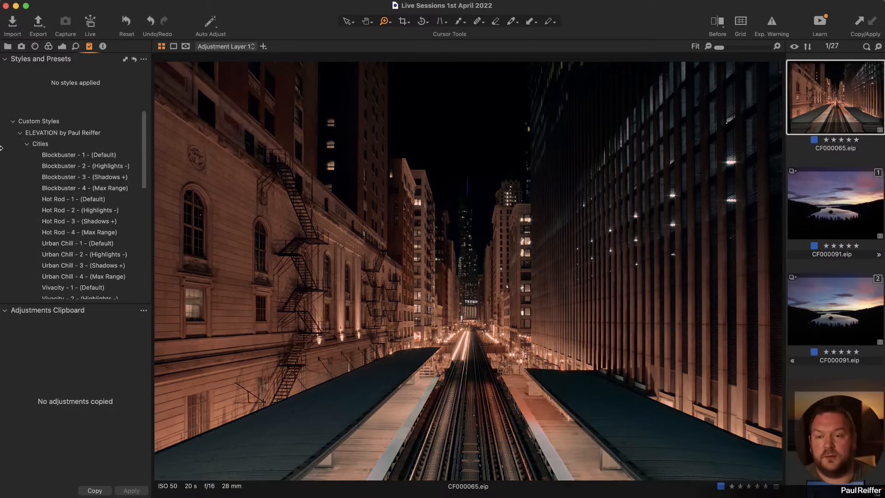
{"action": "left_click", "coordinate": [26, 143]}
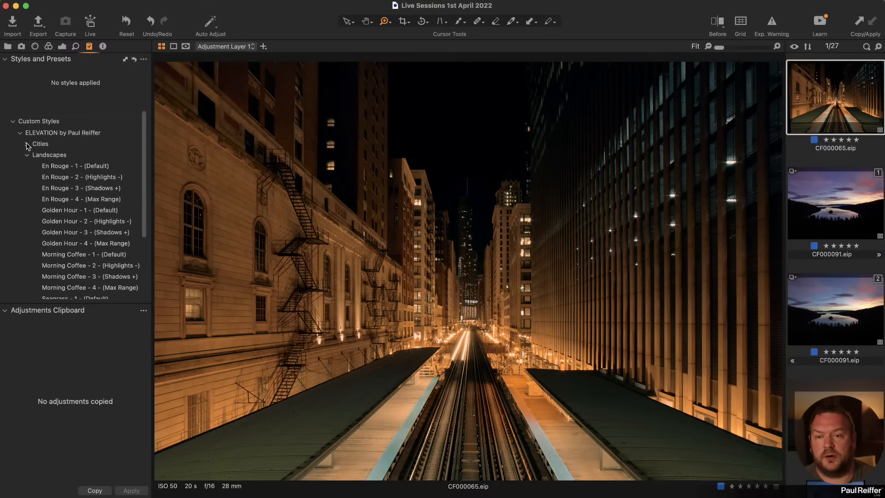
{"action": "left_click", "coordinate": [26, 155]}
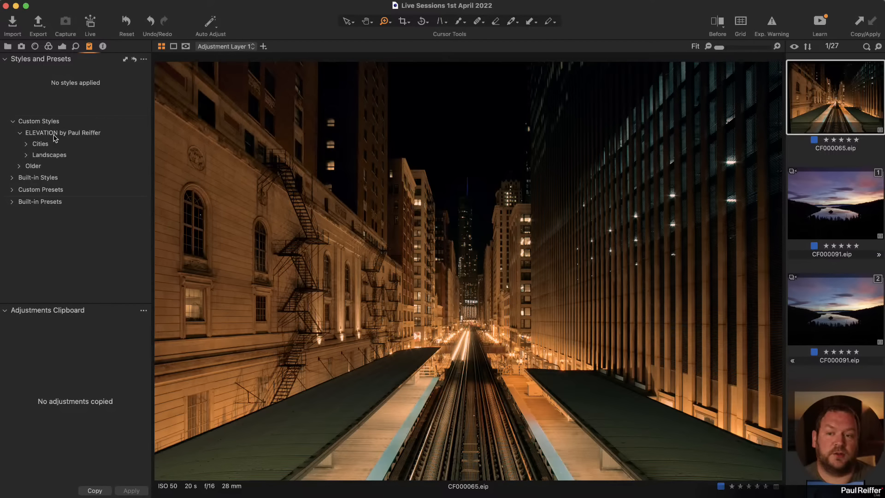
{"action": "left_click", "coordinate": [26, 155]}
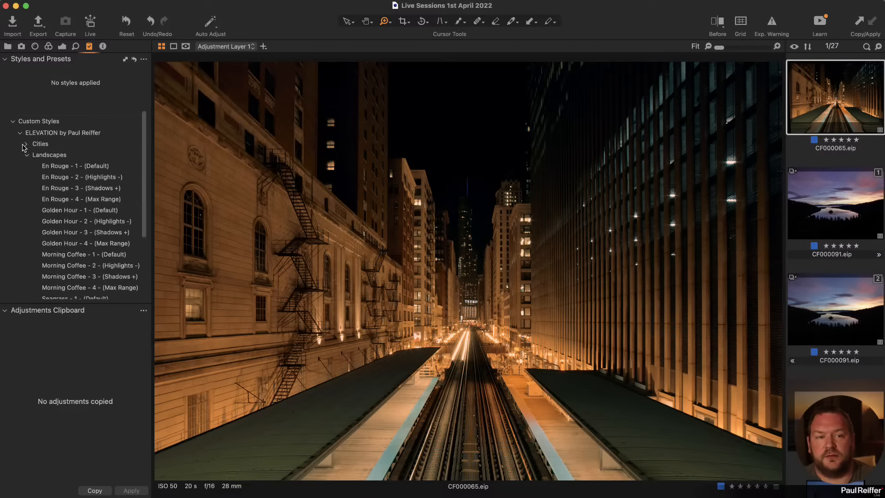
{"action": "left_click", "coordinate": [27, 144]}
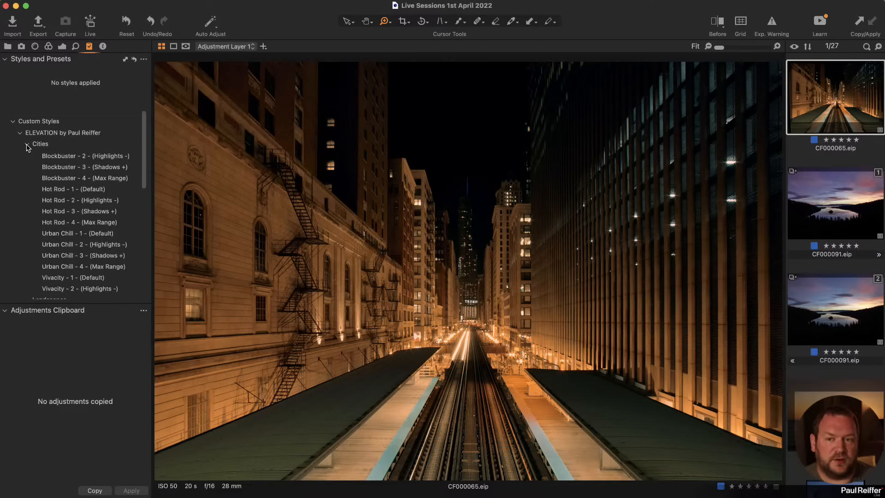
Hide the Blockbuster 2 (Highlights -) layer and apply the Blockbuster - 3 - (Shadows +) style to a new layer
{"action": "left_click", "coordinate": [62, 46]}
{"action": "left_click", "coordinate": [16, 176]}
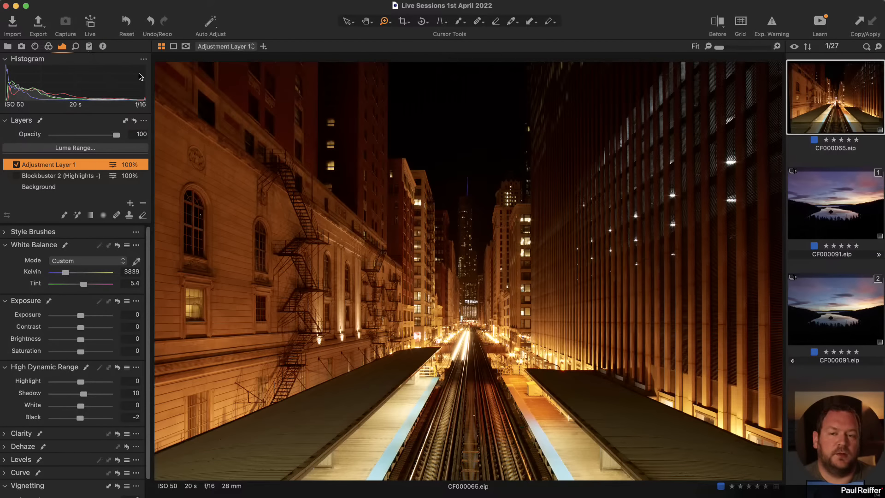
{"action": "left_click", "coordinate": [89, 46]}
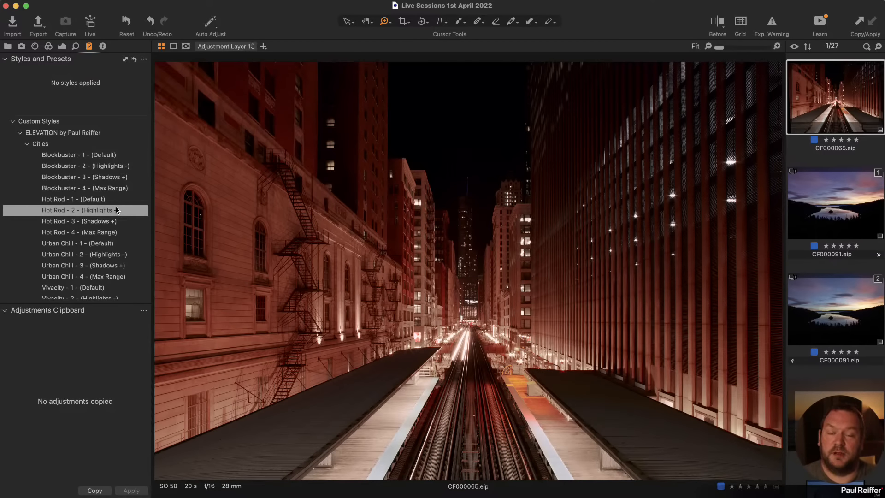
{"action": "right_click", "coordinate": [110, 212]}
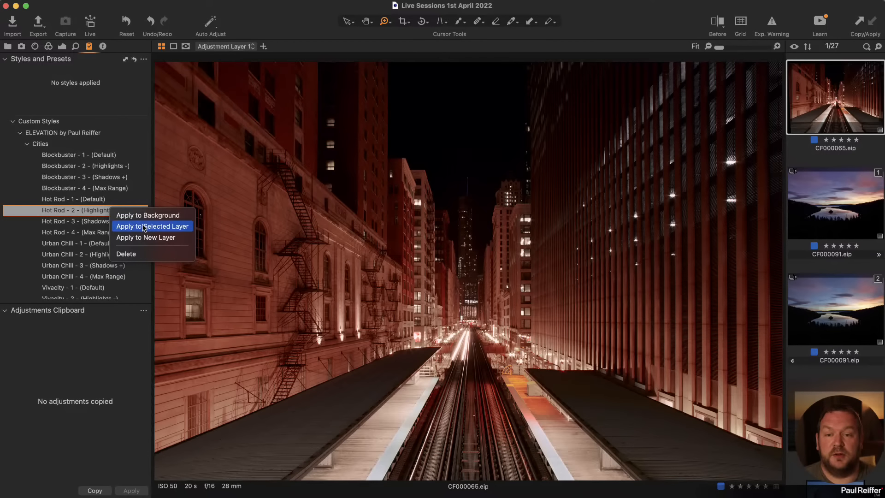
{"action": "left_click", "coordinate": [111, 177]}
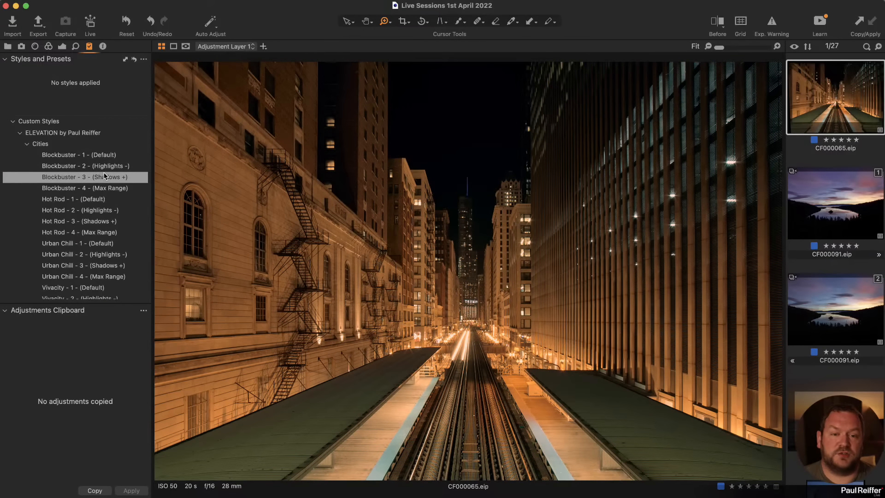
{"action": "right_click", "coordinate": [106, 177]}
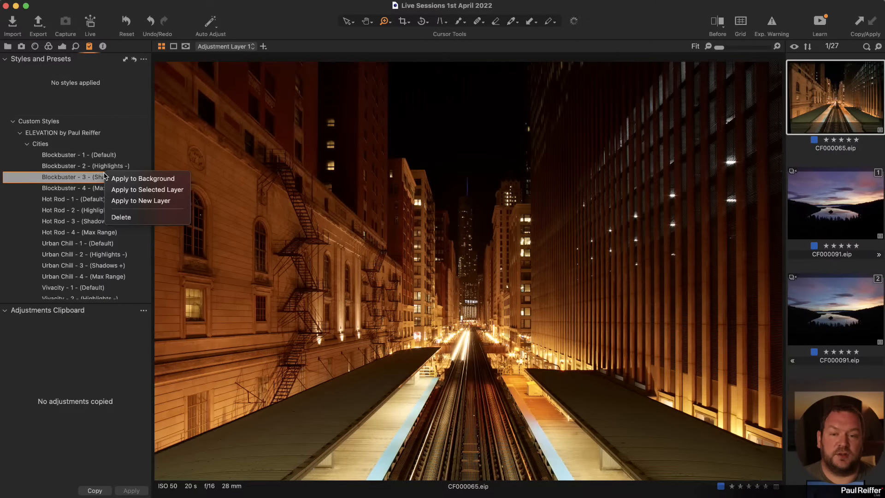
{"action": "left_click", "coordinate": [141, 201]}
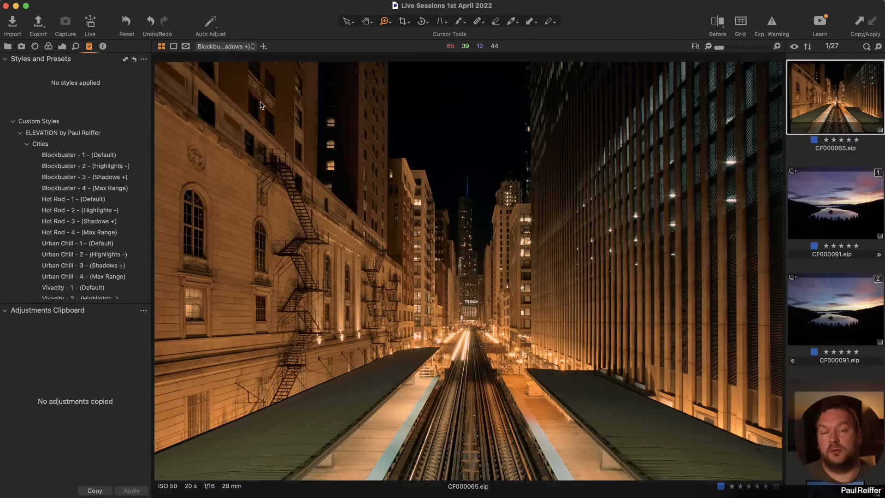
Inspect the new Blockbuster 3 layer's adjustments, the Background layer's adjustments and the lens correction settings
{"action": "left_click", "coordinate": [60, 47]}
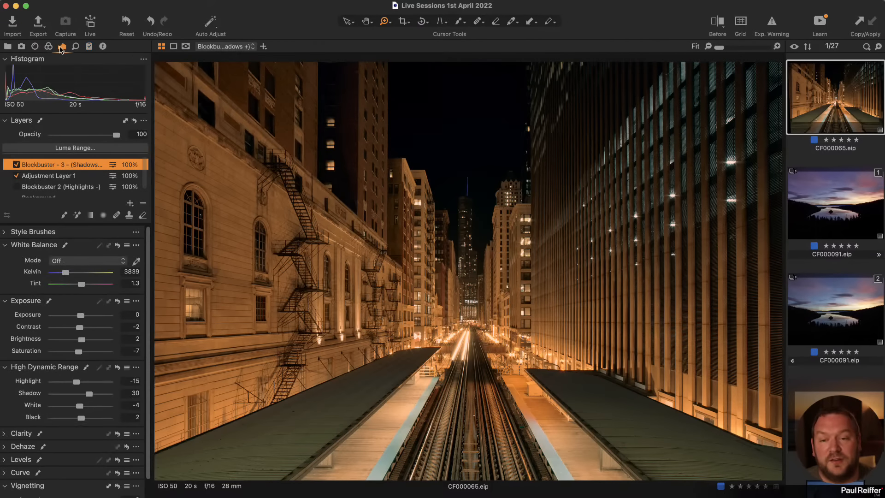
{"action": "left_click", "coordinate": [46, 198]}
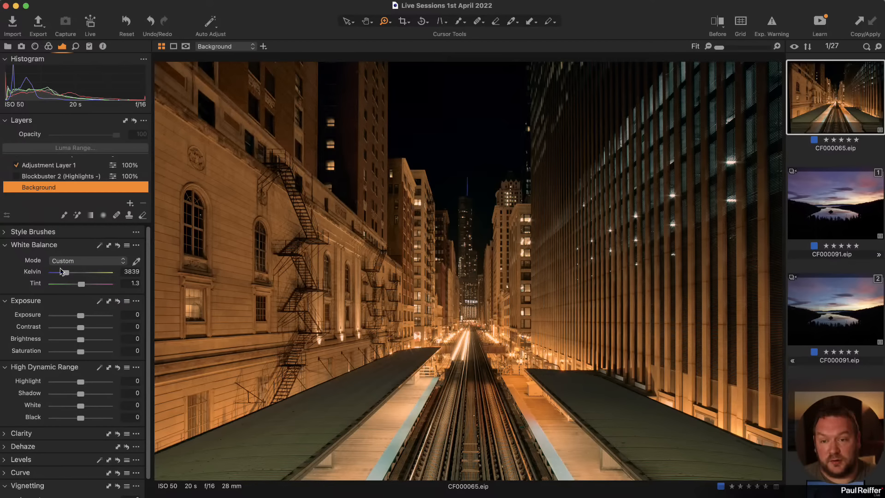
{"action": "left_click", "coordinate": [34, 47]}
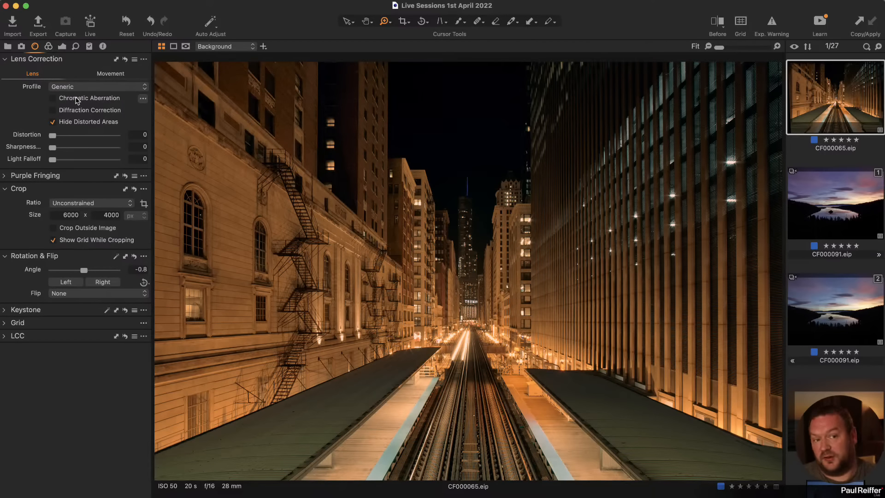
{"action": "left_click", "coordinate": [62, 47]}
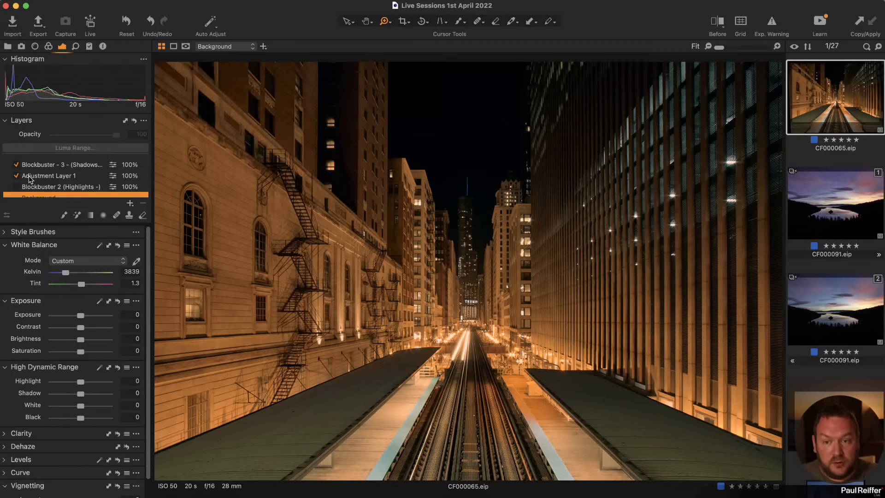
Compare the photo with the Blockbuster 3 layer off and on, and lower that layer's opacity to 75
{"action": "left_click", "coordinate": [16, 166]}
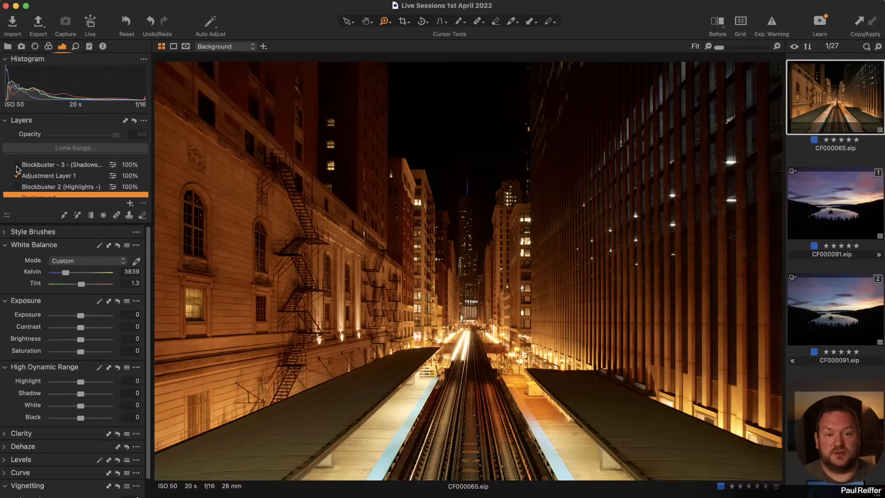
{"action": "left_click", "coordinate": [16, 166]}
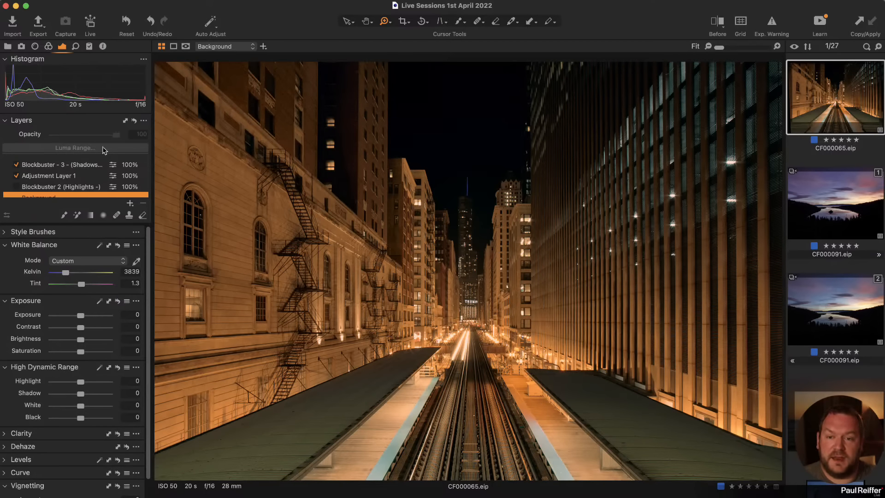
{"action": "left_click", "coordinate": [72, 165]}
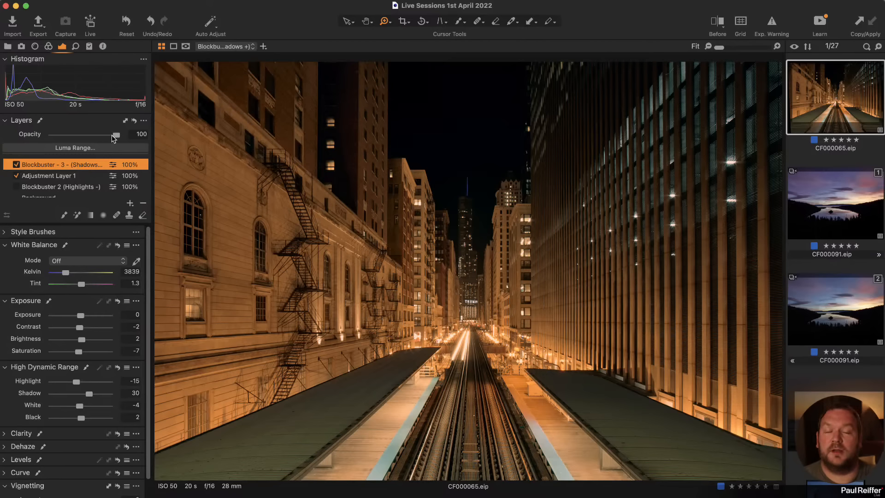
{"action": "mouse_move", "coordinate": [118, 138]}
{"action": "left_mouse_down"}
{"action": "mouse_move", "coordinate": [54, 139]}
{"action": "mouse_move", "coordinate": [101, 142]}
{"action": "left_mouse_up"}
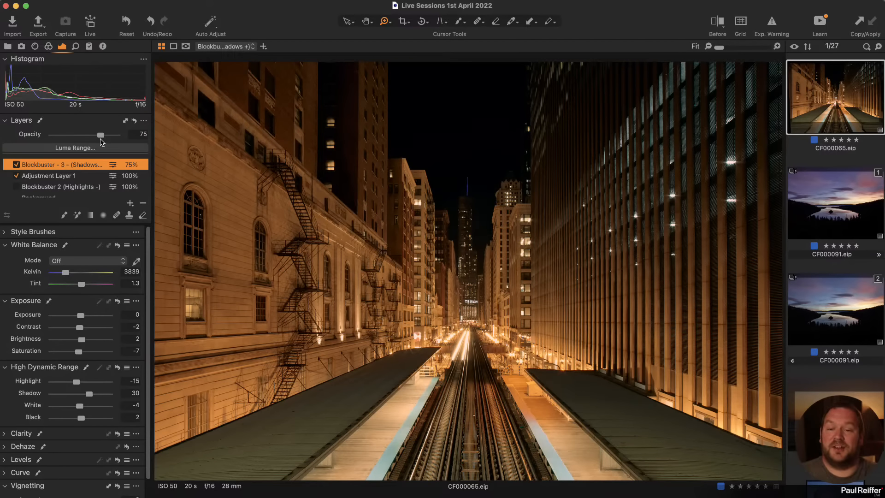
Examine the Blockbuster 3 layer's Skin Tone and Advanced color edits, and return to the exposure adjustments and layer list
{"action": "left_click", "coordinate": [48, 47]}
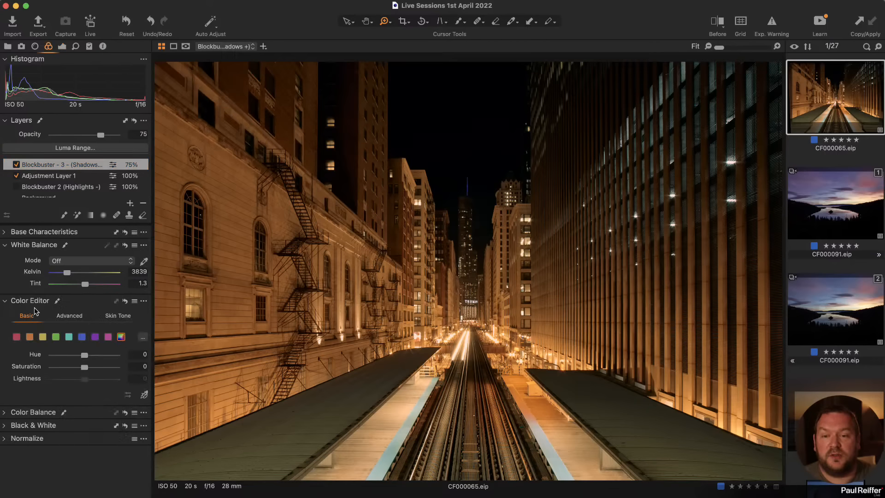
{"action": "left_click", "coordinate": [118, 315]}
{"action": "left_click", "coordinate": [67, 316]}
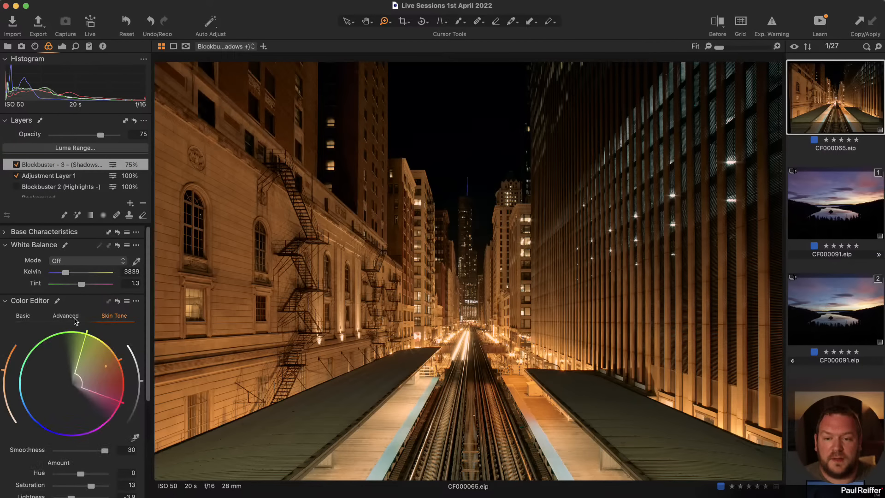
{"action": "scroll", "coordinate": [14, 429], "scroll_direction": "down", "scroll_amount": 4}
{"action": "scroll", "coordinate": [61, 330], "scroll_direction": "up", "scroll_amount": 4}
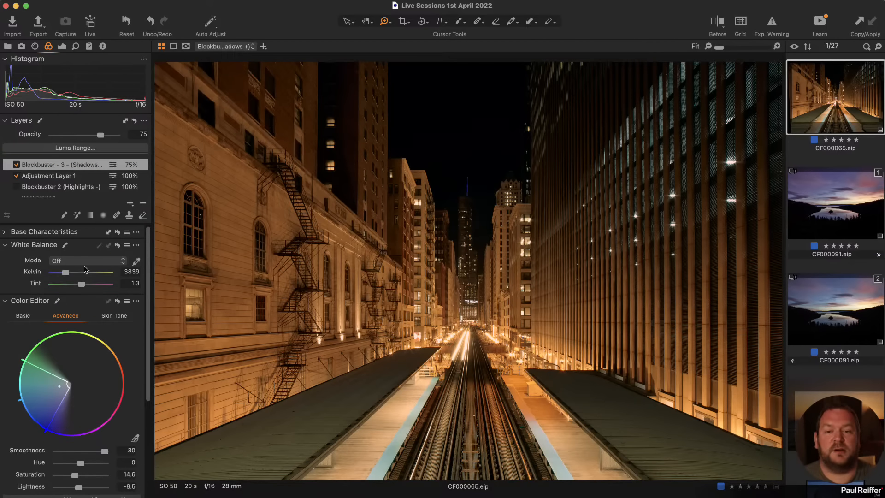
{"action": "left_click", "coordinate": [62, 46]}
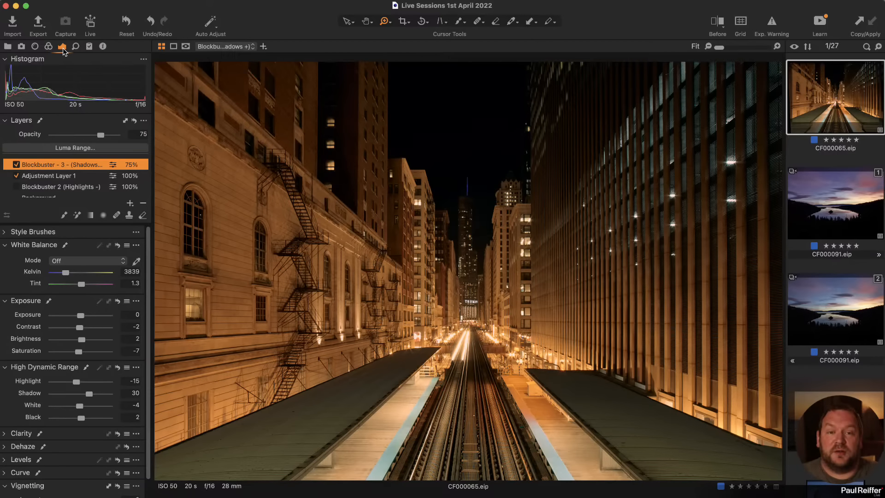
{"action": "scroll", "coordinate": [59, 193], "scroll_direction": "down", "scroll_amount": 2}
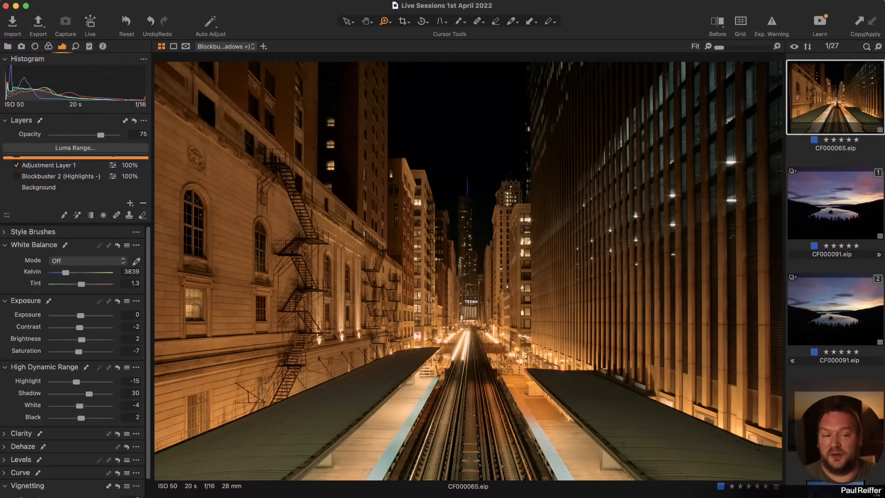
Open the lighthouse sunset photo CF000485.eip and sweep a before/after split comparison across to its unedited version
{"action": "left_click", "coordinate": [835, 415]}
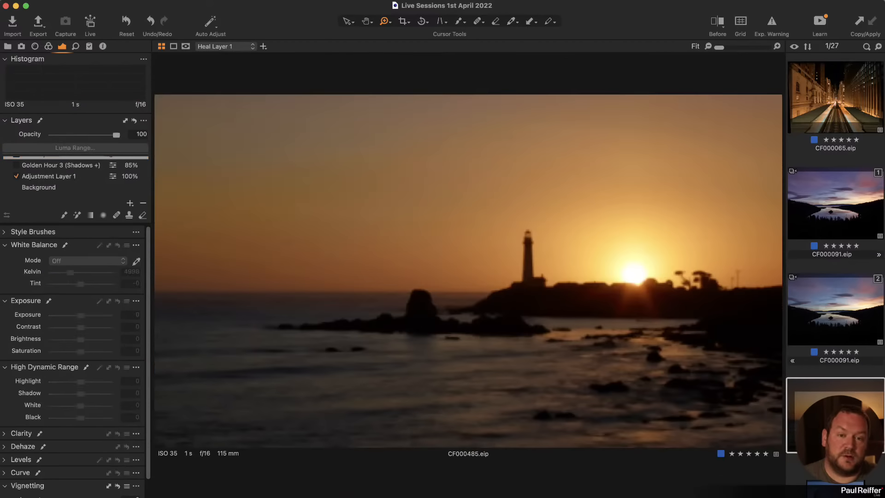
{"action": "key", "text": "y"}
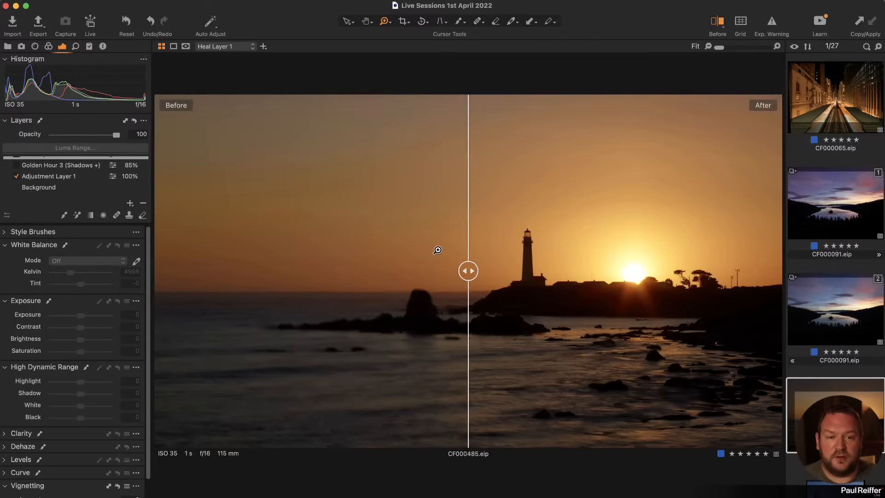
{"action": "left_click_drag", "start_coordinate": [469, 270], "coordinate": [780, 271]}
Open variant 2 of CF003483.eip, the circular bridge ramp photo, and centre the before/after divider on it
{"action": "scroll", "coordinate": [820, 238], "scroll_direction": "down", "scroll_amount": 10}
{"action": "scroll", "coordinate": [820, 239], "scroll_direction": "down", "scroll_amount": 5}
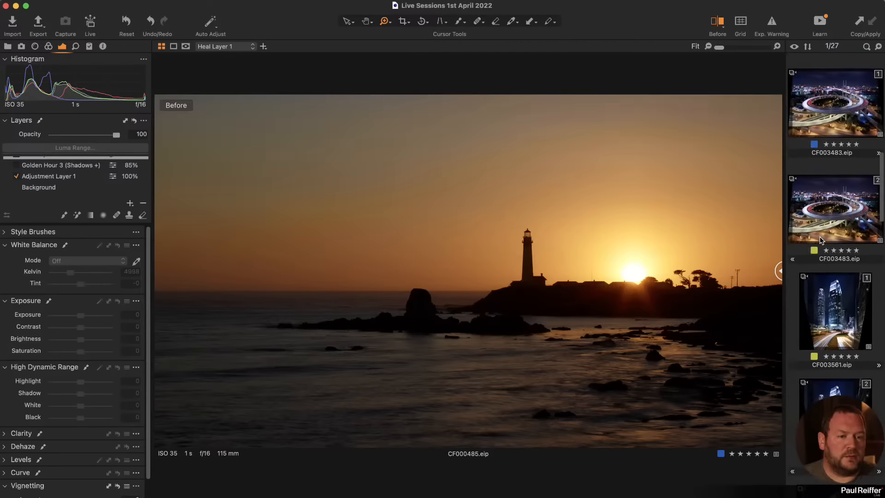
{"action": "left_click", "coordinate": [830, 201]}
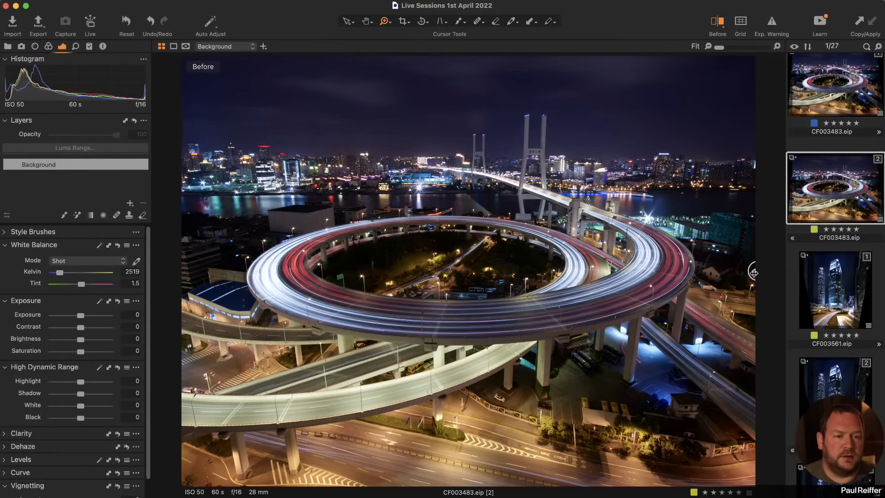
{"action": "left_click_drag", "start_coordinate": [753, 271], "coordinate": [474, 270]}
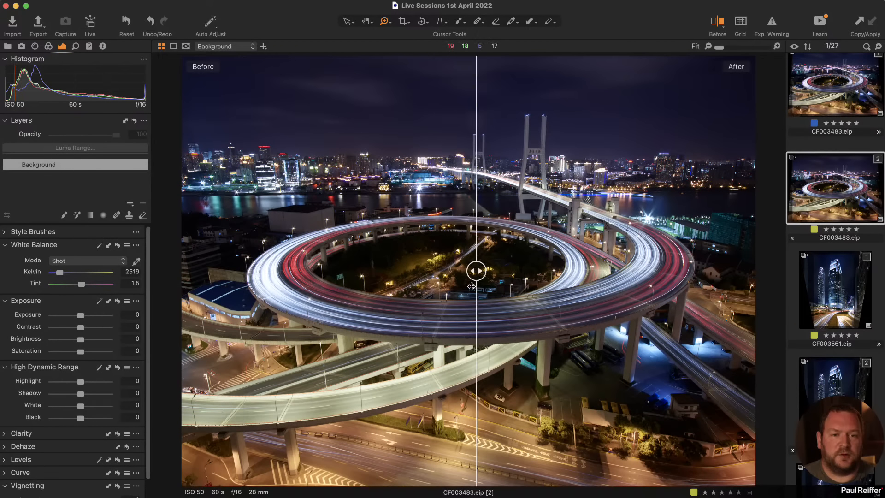
Apply the Vivacity - 2 - (Highlights -) style to a new layer on the bridge ramp photo
{"action": "left_click", "coordinate": [89, 47]}
{"action": "scroll", "coordinate": [60, 226], "scroll_direction": "down", "scroll_amount": 3}
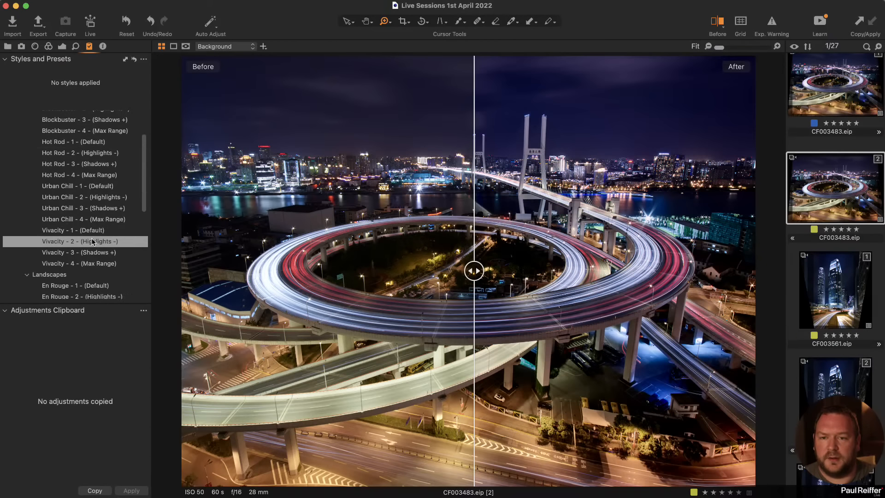
{"action": "right_click", "coordinate": [94, 241]}
{"action": "left_click", "coordinate": [138, 269]}
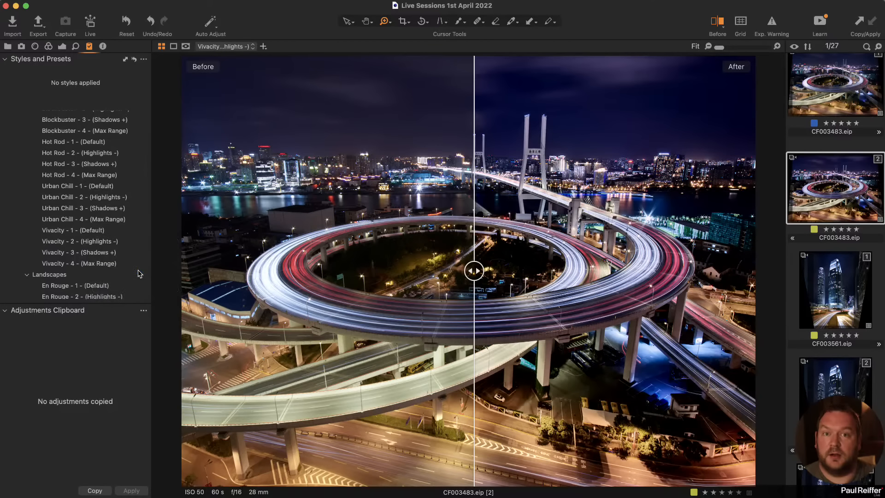
Compare the bridge ramp photo before and after across the full frame, and reduce the Vivacity 2 layer's opacity to 76
{"action": "left_click_drag", "start_coordinate": [474, 271], "coordinate": [856, 303]}
{"action": "left_click_drag", "start_coordinate": [752, 271], "coordinate": [155, 281]}
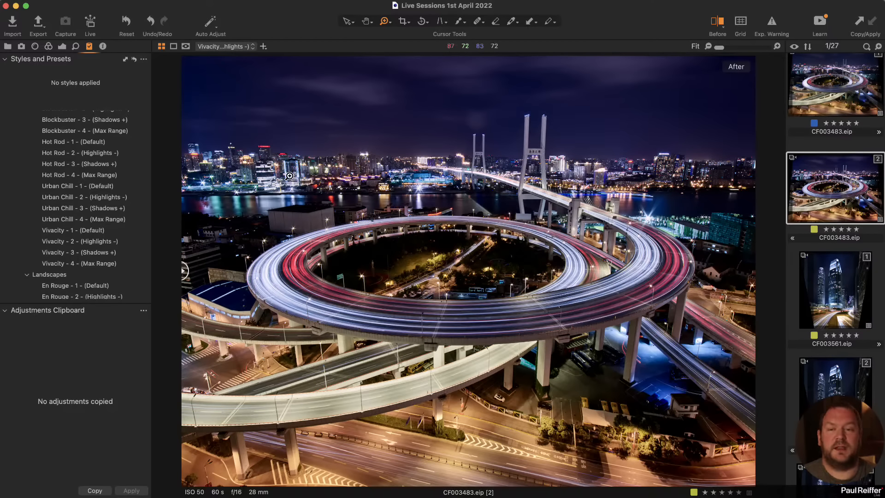
{"action": "left_click", "coordinate": [62, 46]}
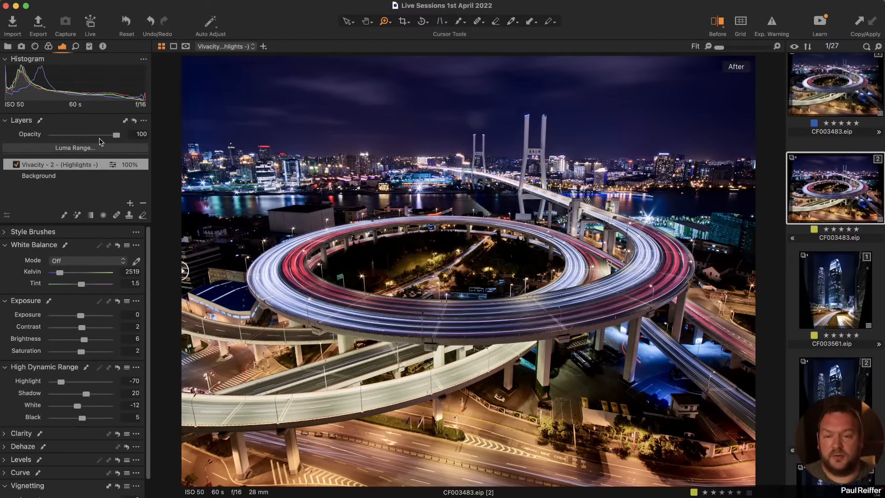
{"action": "left_click_drag", "start_coordinate": [119, 134], "coordinate": [102, 144]}
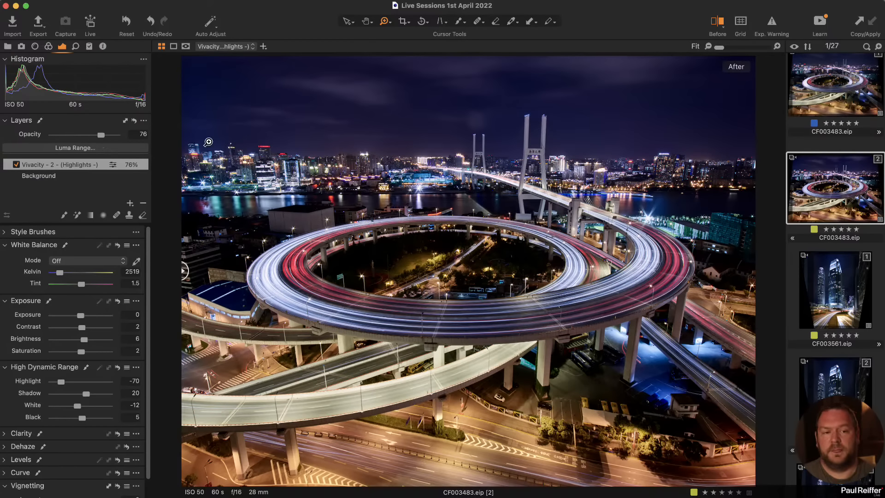
Open variant 3 of CF003561.eip, enable its Hot Rod 2 (Highlights -) layer and place the before/after divider between the two towers
{"action": "scroll", "coordinate": [830, 276], "scroll_direction": "down", "scroll_amount": 5}
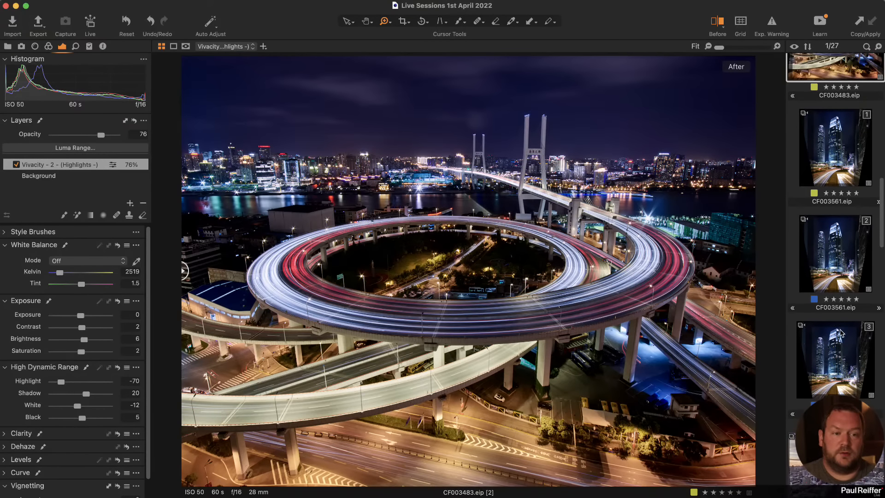
{"action": "left_click", "coordinate": [844, 334]}
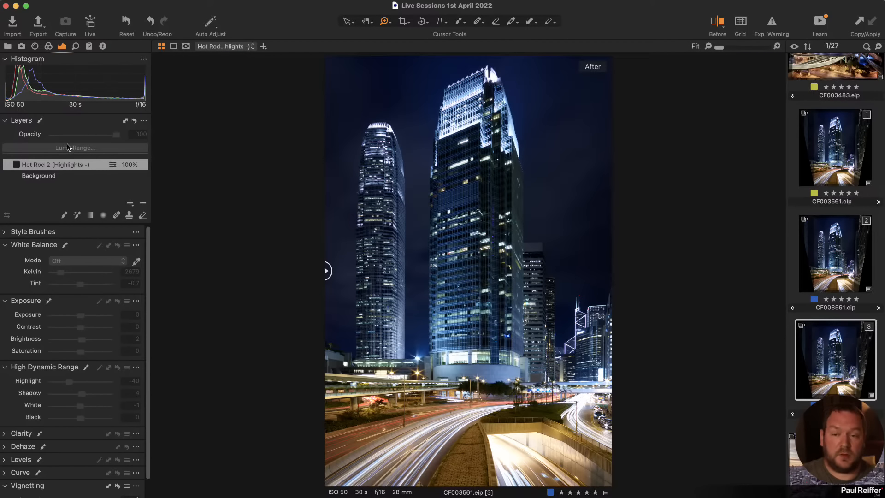
{"action": "left_click", "coordinate": [16, 165]}
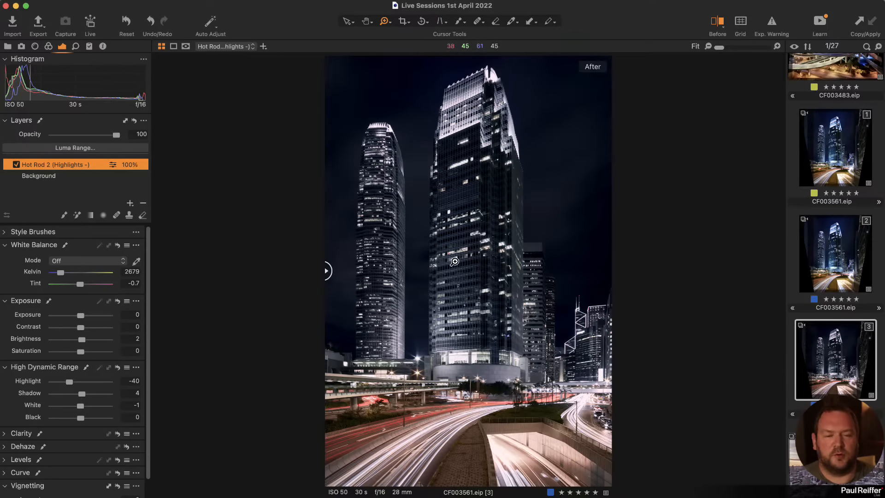
{"action": "left_click_drag", "start_coordinate": [328, 271], "coordinate": [458, 283]}
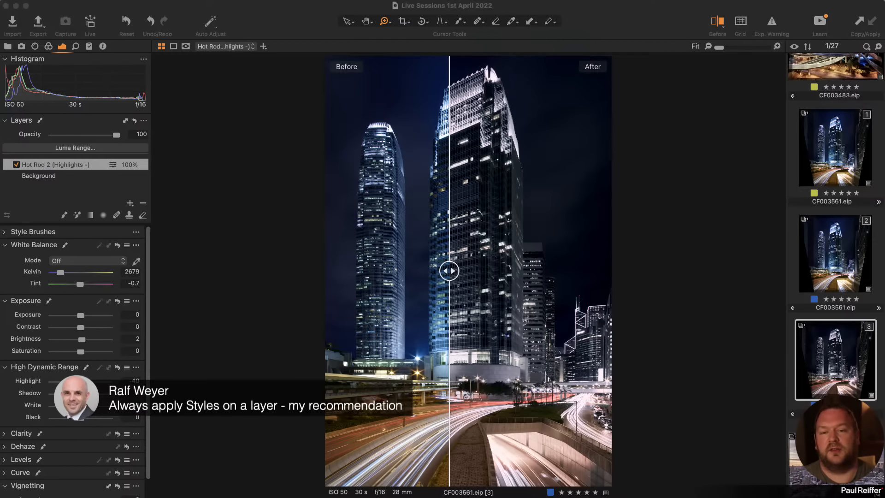
{"action": "left_click", "coordinate": [418, 276]}
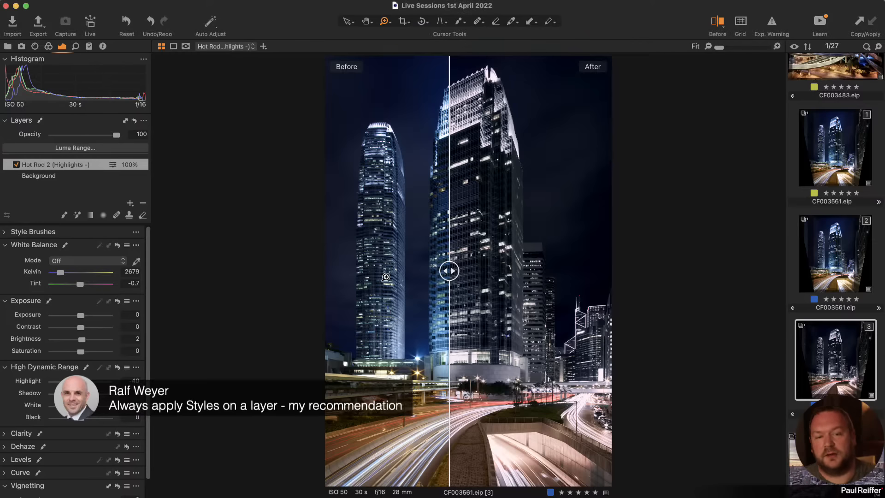
{"action": "left_click_drag", "start_coordinate": [447, 273], "coordinate": [417, 272]}
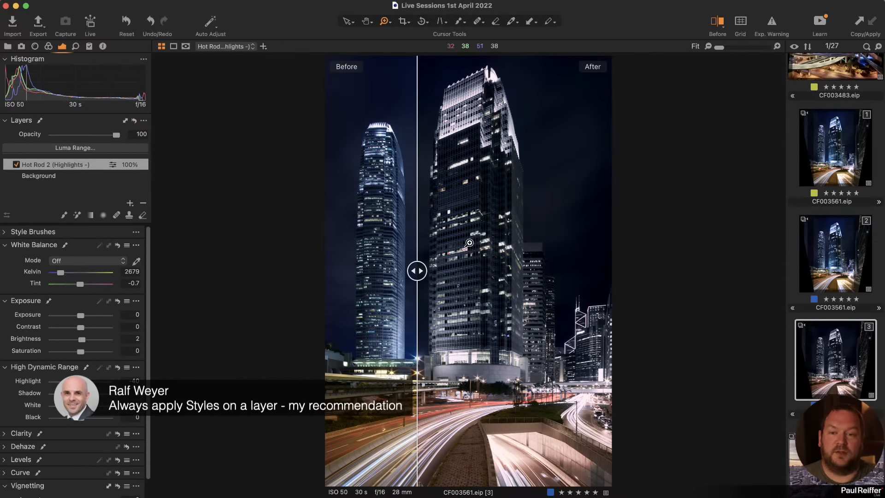
Reduce the Hot Rod 2 (Highlights -) layer's opacity to 81 on the night towers photo
{"action": "left_click", "coordinate": [89, 47]}
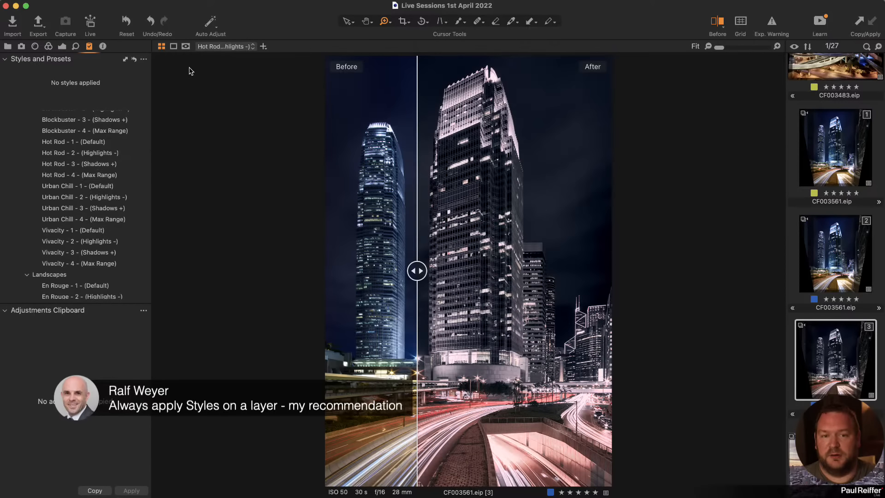
{"action": "left_click", "coordinate": [62, 46]}
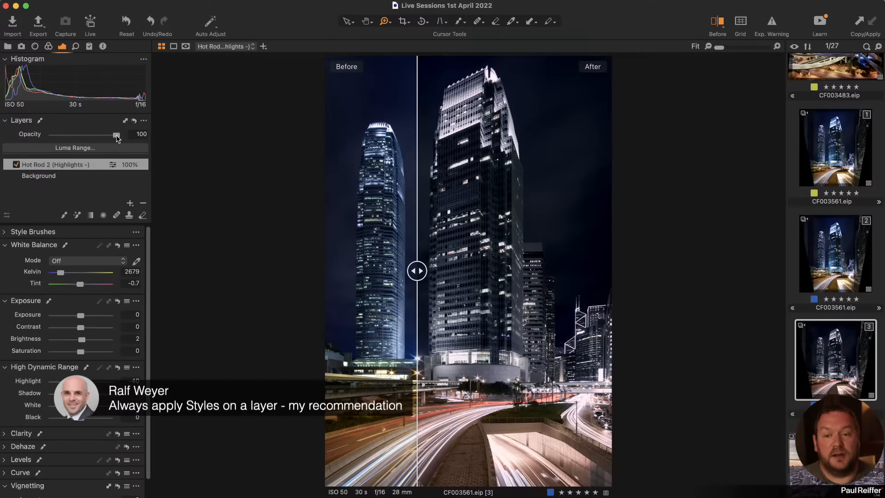
{"action": "mouse_move", "coordinate": [115, 135]}
{"action": "left_mouse_down"}
{"action": "mouse_move", "coordinate": [73, 136]}
{"action": "mouse_move", "coordinate": [105, 138]}
{"action": "left_mouse_up"}
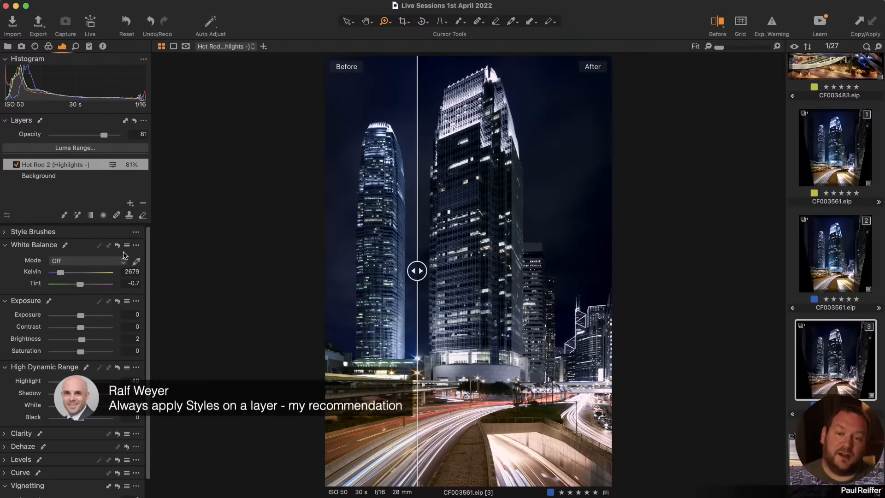
{"action": "left_click", "coordinate": [89, 46]}
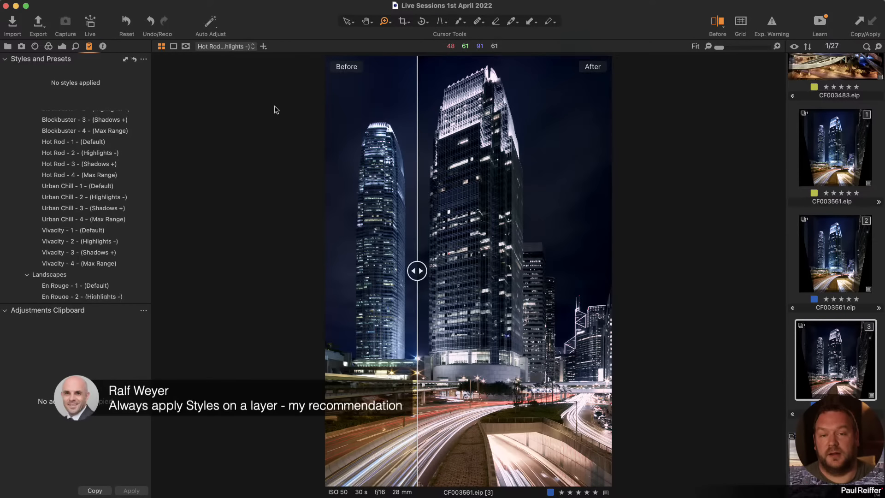
{"action": "left_click", "coordinate": [62, 46]}
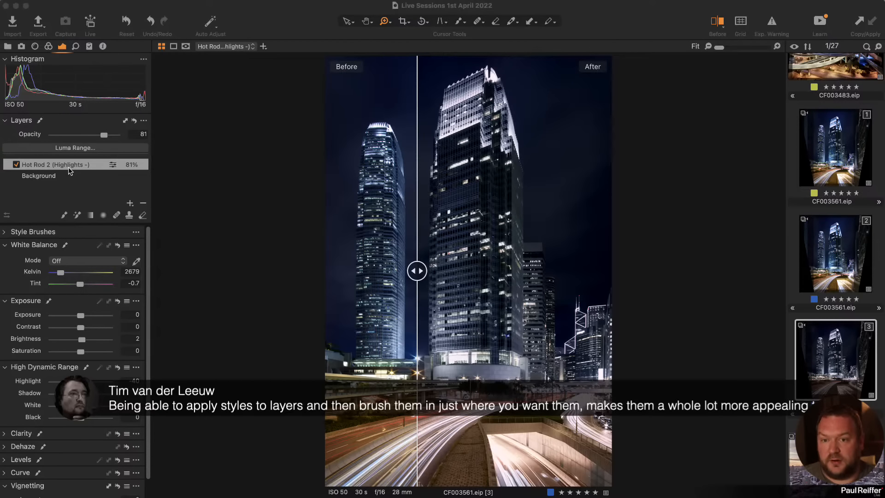
{"action": "right_click", "coordinate": [95, 167]}
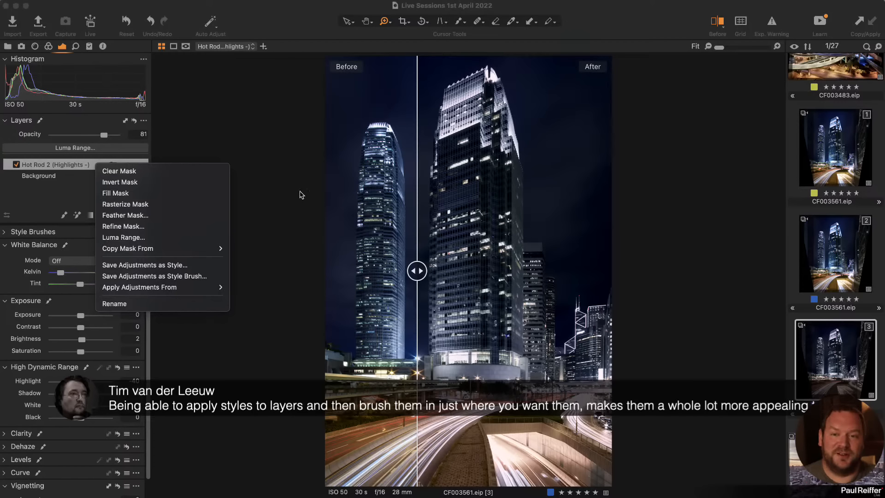
{"action": "left_click", "coordinate": [290, 19]}
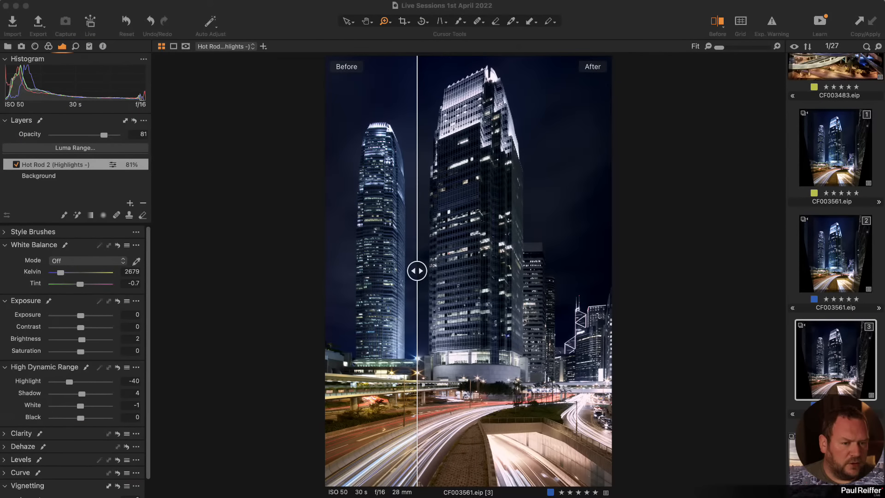
Open variant 2 of CF004413.eip, the city skyline photo, and view its Morning Coffee 2 edit full frame without the split comparison
{"action": "scroll", "coordinate": [835, 231], "scroll_direction": "down", "scroll_amount": 2}
{"action": "left_click", "coordinate": [814, 403]}
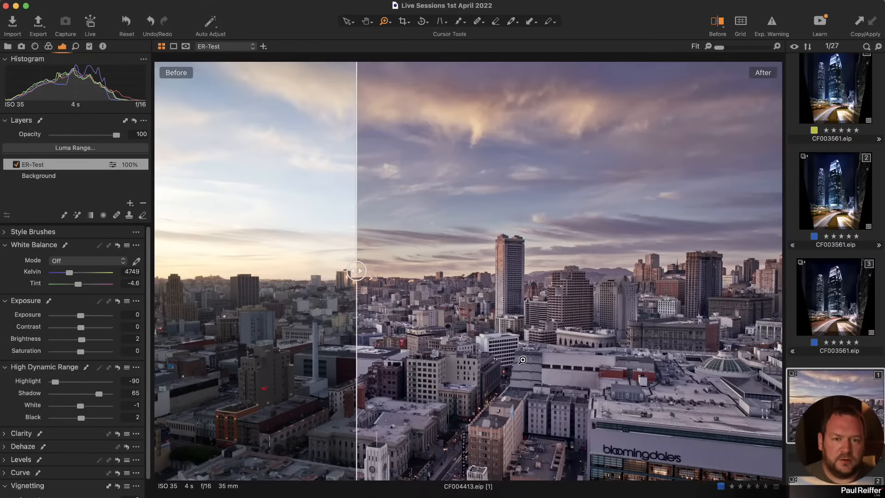
{"action": "key", "text": "Right"}
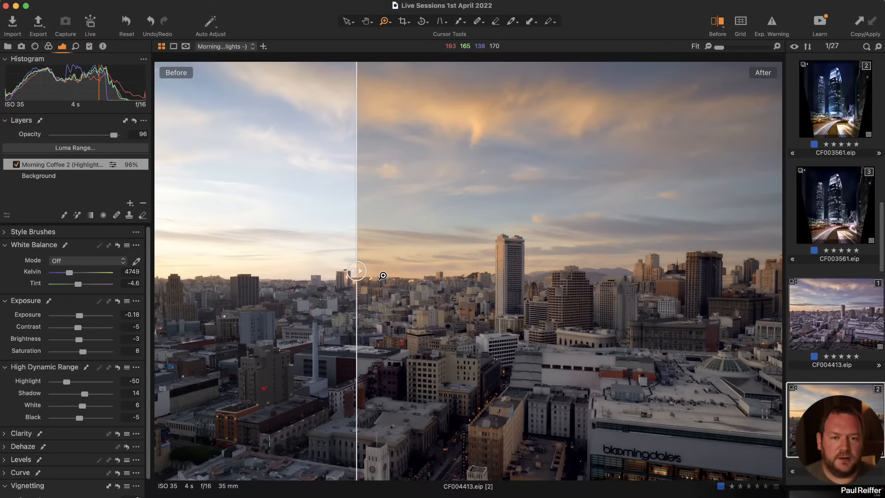
{"action": "left_click_drag", "start_coordinate": [358, 271], "coordinate": [107, 272]}
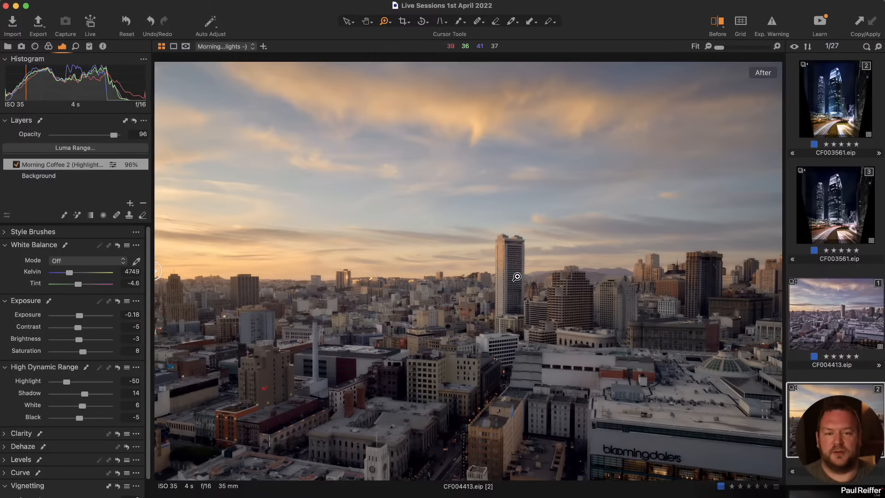
{"action": "key", "text": "y"}
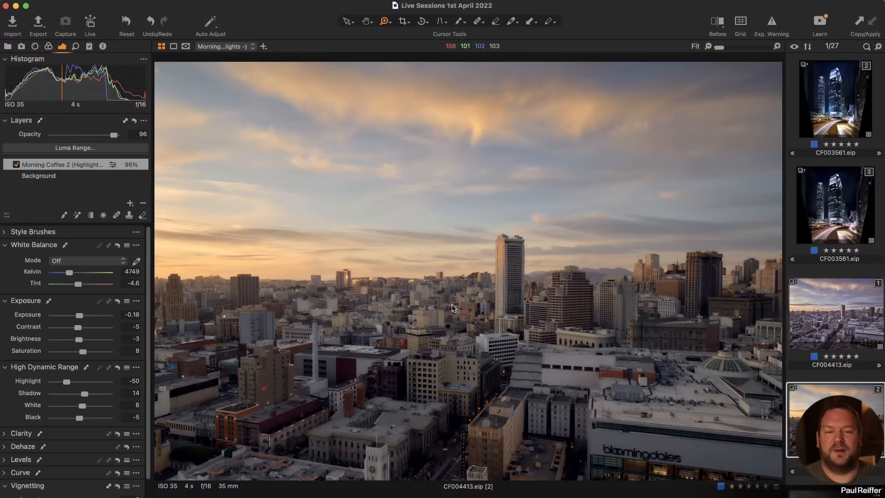
Turn the before/after comparison back on, zoom in on the tall tower and sweep the divider across until the tower is fully edited
{"action": "key", "text": "y"}
{"action": "left_click_drag", "start_coordinate": [469, 271], "coordinate": [512, 271]}
{"action": "left_click_drag", "start_coordinate": [455, 200], "coordinate": [555, 319]}
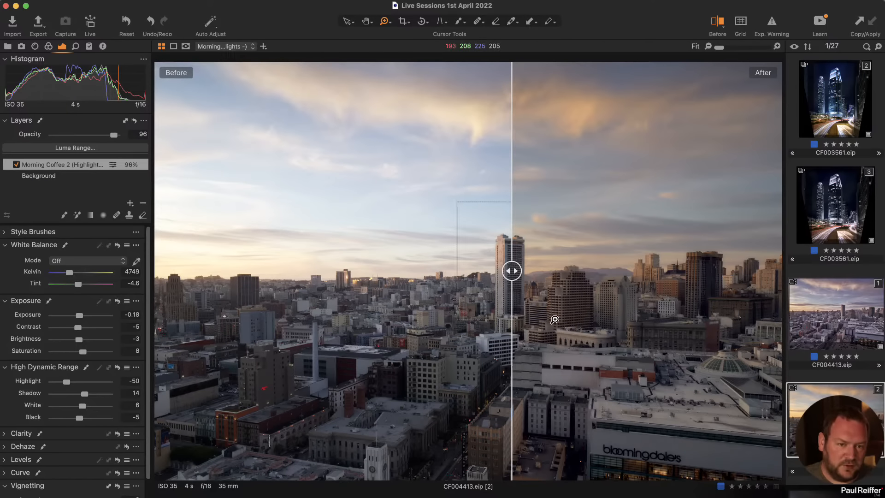
{"action": "left_click_drag", "start_coordinate": [512, 271], "coordinate": [477, 271]}
{"action": "left_click_drag", "start_coordinate": [481, 323], "coordinate": [345, 354]}
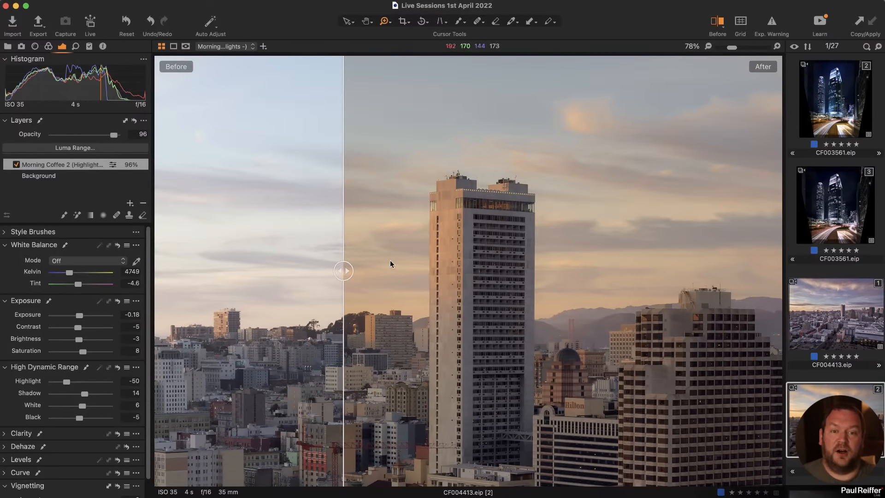
{"action": "left_click_drag", "start_coordinate": [339, 274], "coordinate": [201, 272]}
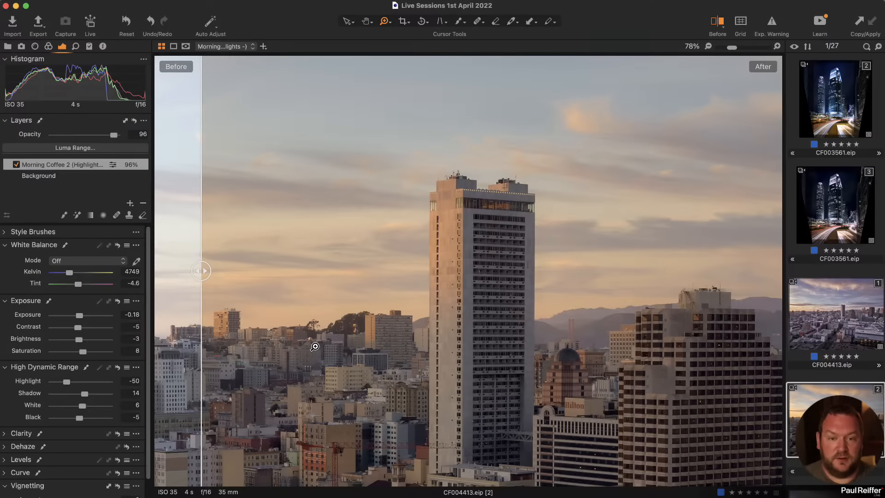
Show the Morning Coffee 2 layer's mask and ready a mask eraser brush reduced in size to fit the tall tower
{"action": "key", "text": "m"}
{"action": "key", "text": "e"}
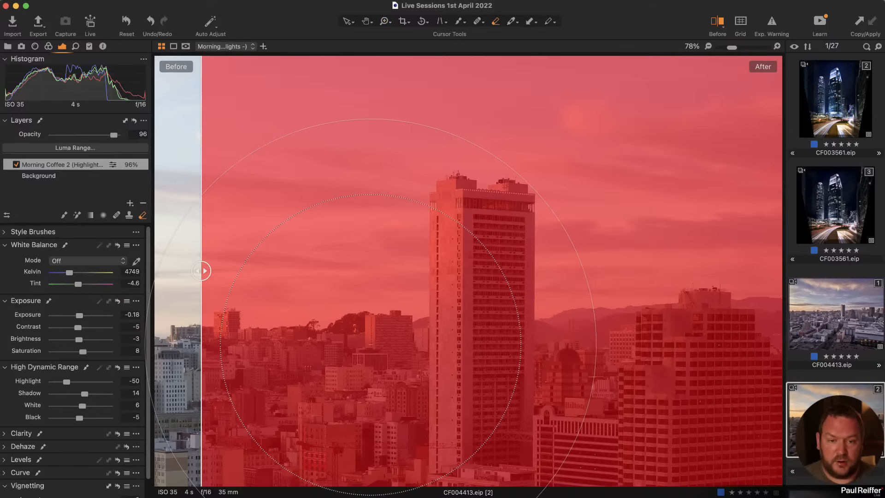
{"action": "key", "text": "bracketleft"}
{"action": "key", "text": "bracketleft"}
{"action": "key", "text": "bracketleft"}
{"action": "key", "text": "bracketleft"}
{"action": "key", "text": "bracketleft"}
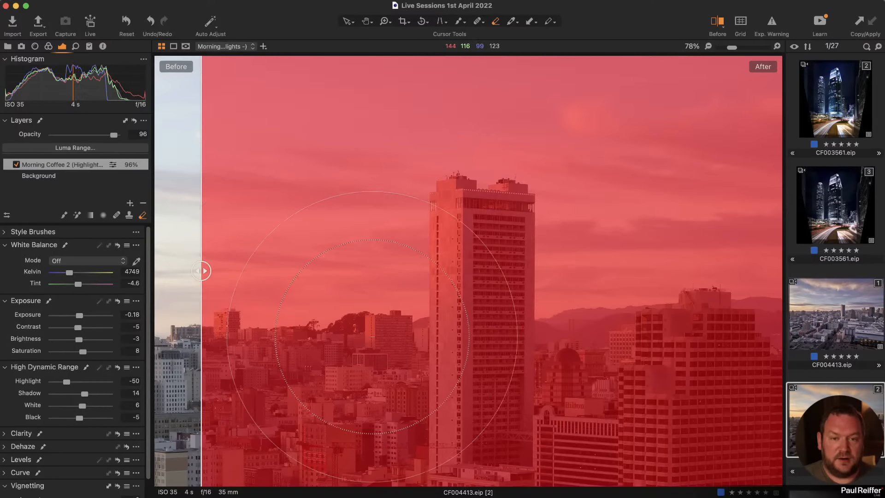
{"action": "key", "text": "bracketleft"}
{"action": "key", "text": "bracketleft"}
{"action": "key", "text": "bracketleft"}
{"action": "key", "text": "bracketleft"}
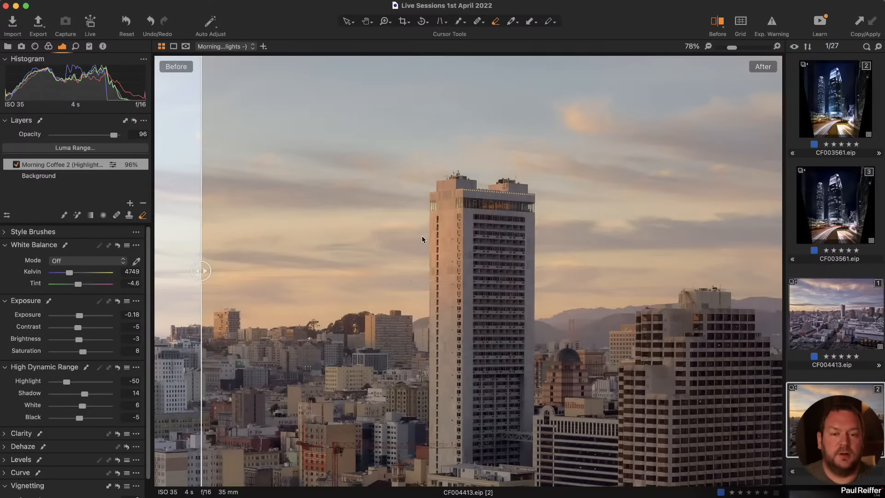
{"action": "right_click", "coordinate": [422, 237]}
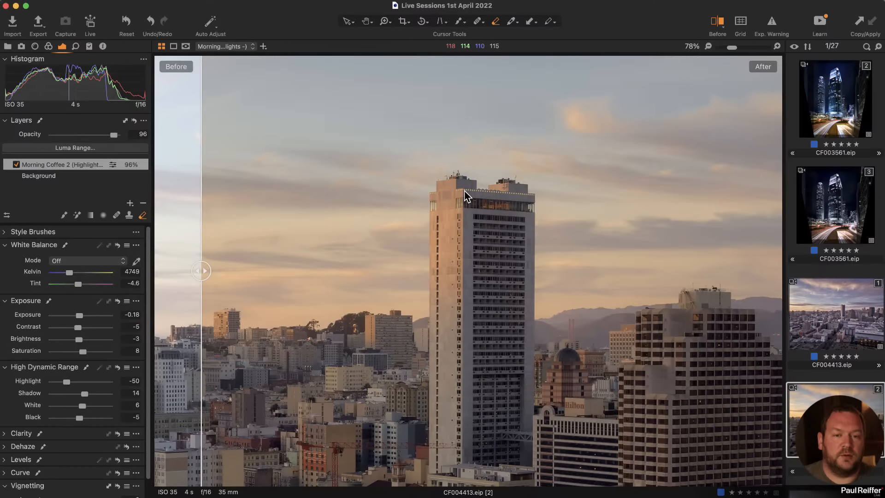
Undo a broad first erase stroke, erase the Morning Coffee 2 mask only within the tall tower's facade, and display the mask
{"action": "mouse_move", "coordinate": [440, 321]}
{"action": "left_mouse_down"}
{"action": "mouse_move", "coordinate": [486, 199]}
{"action": "mouse_move", "coordinate": [470, 378]}
{"action": "mouse_move", "coordinate": [486, 238]}
{"action": "mouse_move", "coordinate": [455, 409]}
{"action": "mouse_move", "coordinate": [505, 240]}
{"action": "mouse_move", "coordinate": [503, 378]}
{"action": "mouse_move", "coordinate": [514, 450]}
{"action": "mouse_move", "coordinate": [472, 284]}
{"action": "mouse_move", "coordinate": [479, 250]}
{"action": "left_mouse_up"}
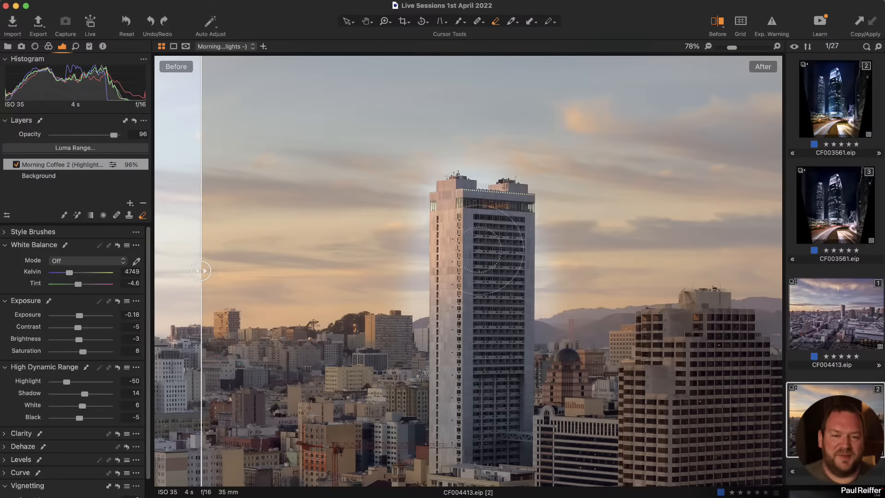
{"action": "key", "text": "super+z"}
{"action": "left_click", "coordinate": [488, 244]}
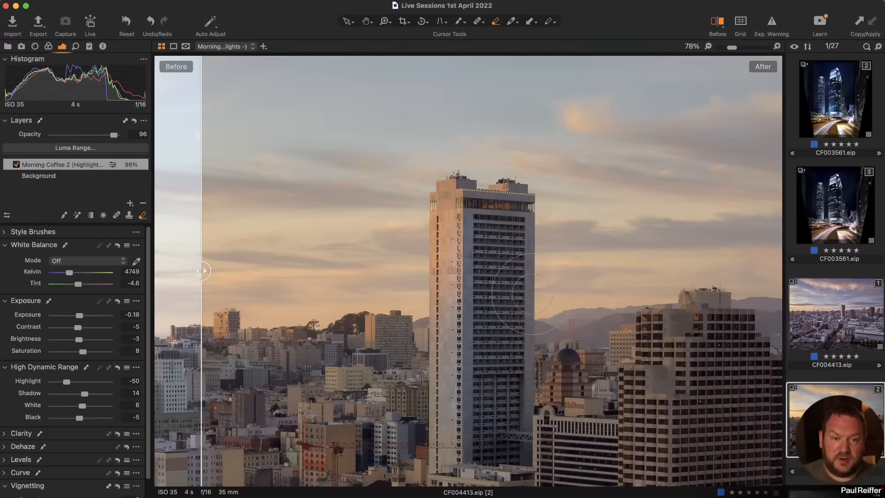
{"action": "key", "text": "m"}
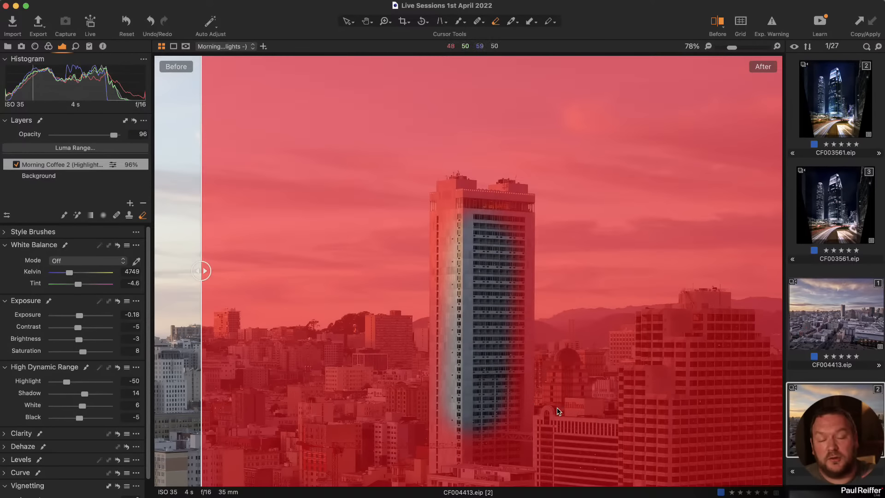
Fit the whole skyline photo in view and move the before/after divider about a quarter of the way across it
{"action": "key", "text": "z"}
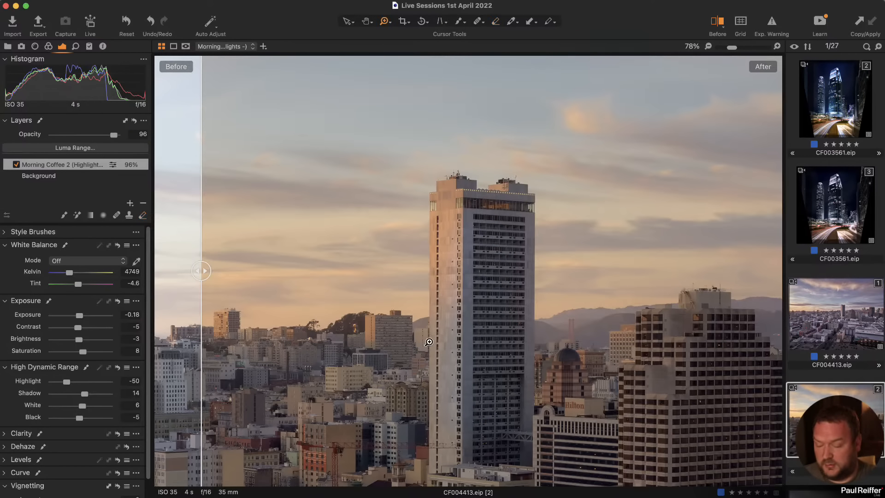
{"action": "left_click", "coordinate": [442, 338], "text": "alt"}
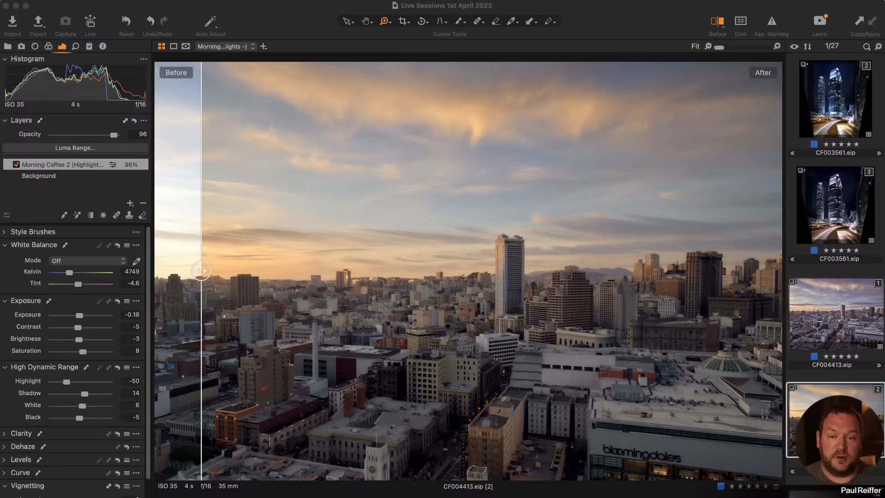
{"action": "left_click", "coordinate": [221, 276]}
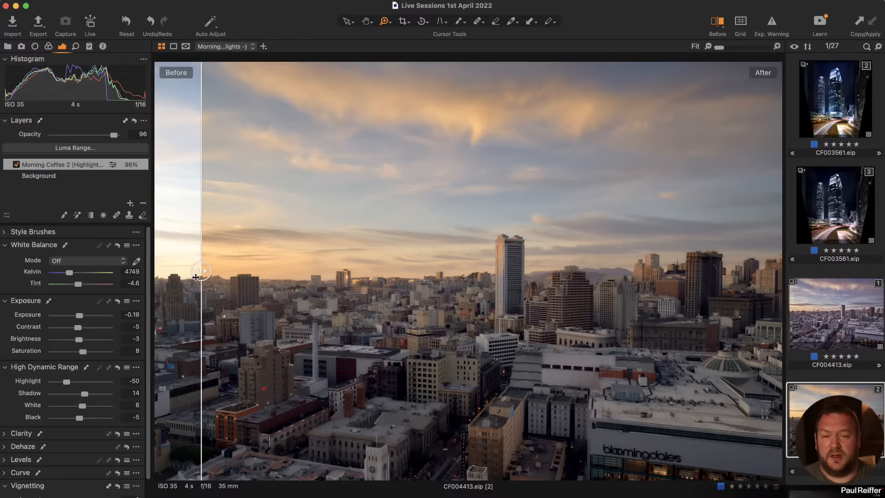
{"action": "left_click_drag", "start_coordinate": [202, 275], "coordinate": [313, 284]}
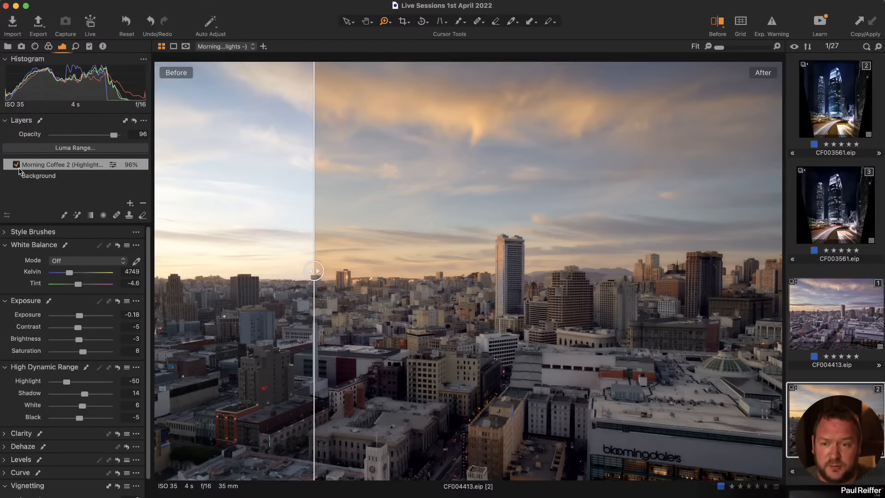
Open the user collection directly below Elevation, sweep the comparison to the edited side of deer photo FAB09199.eip, and zoom in on the deer
{"action": "left_click", "coordinate": [7, 47]}
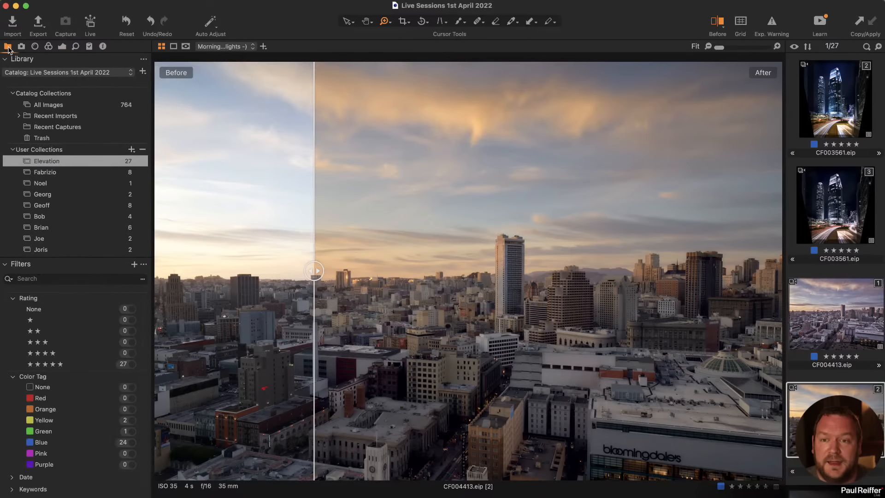
{"action": "left_click", "coordinate": [55, 173]}
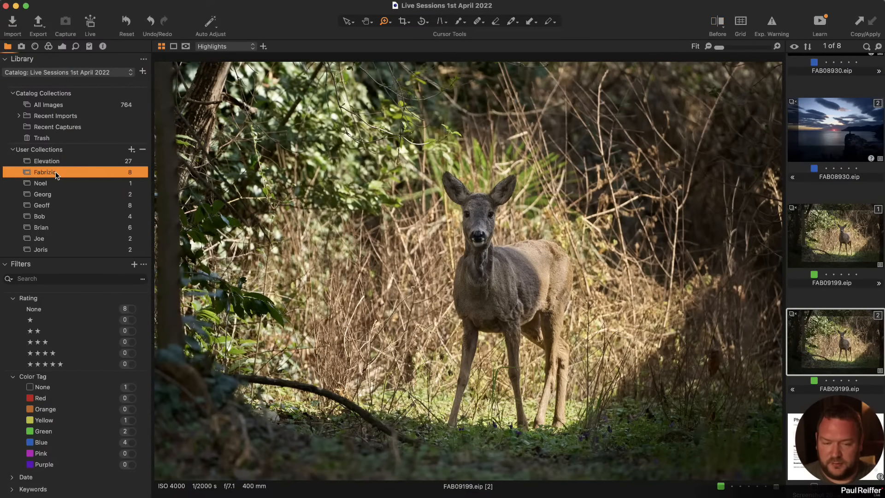
{"action": "left_click_drag", "start_coordinate": [461, 285], "coordinate": [150, 364]}
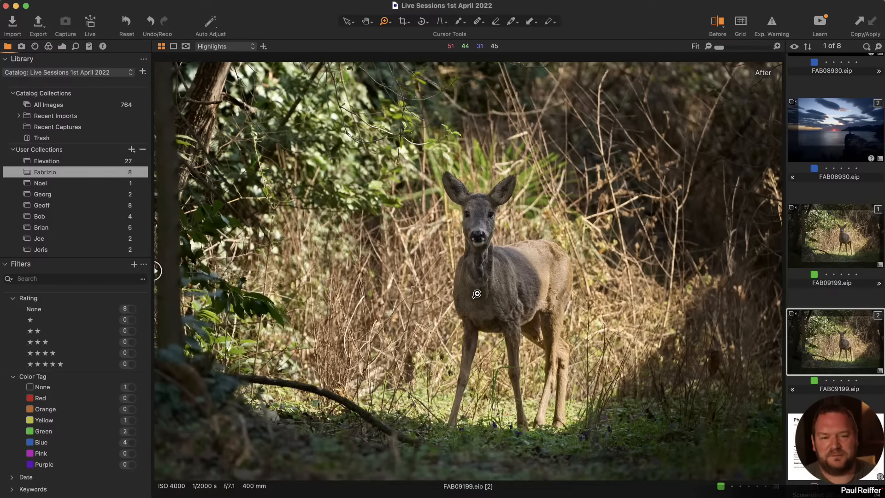
{"action": "left_click", "coordinate": [505, 290]}
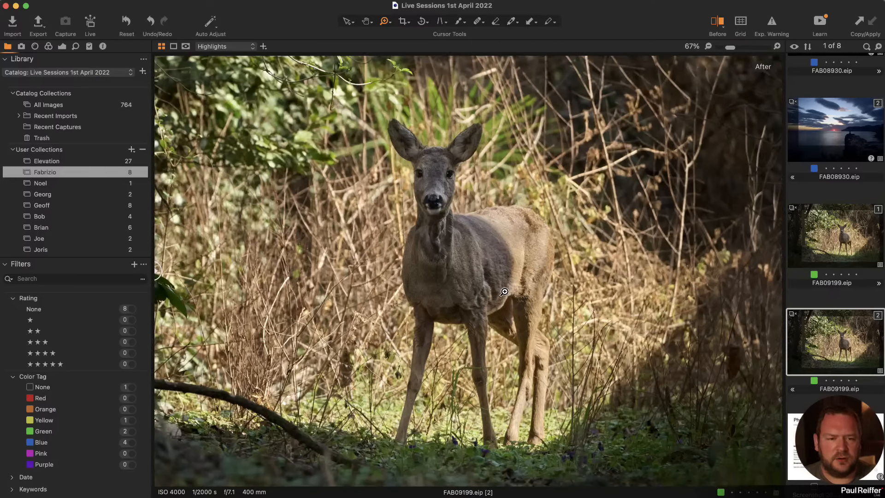
Examine the deer's legs, coat and face at 200% in the edited view, and fit the whole photo in view
{"action": "left_click", "coordinate": [496, 310]}
{"action": "left_click", "coordinate": [425, 280]}
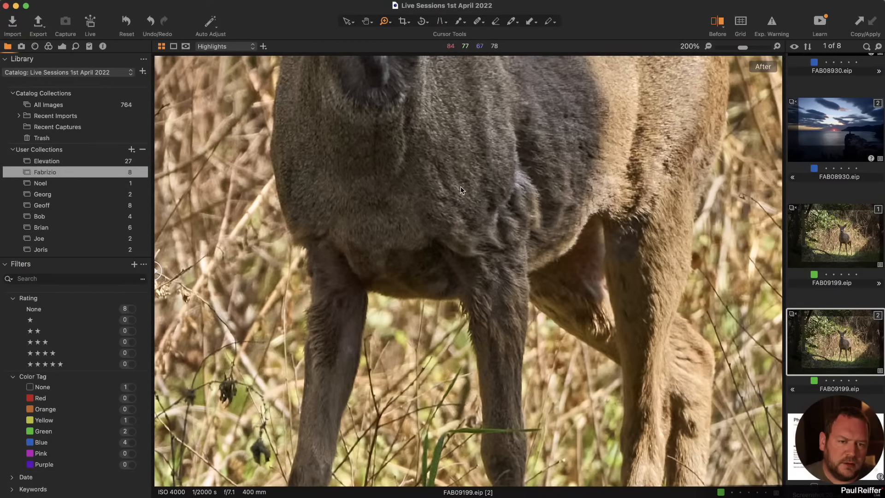
{"action": "scroll", "coordinate": [507, 194], "scroll_direction": "up", "scroll_amount": 10}
{"action": "scroll", "coordinate": [431, 273], "scroll_direction": "up", "scroll_amount": 5}
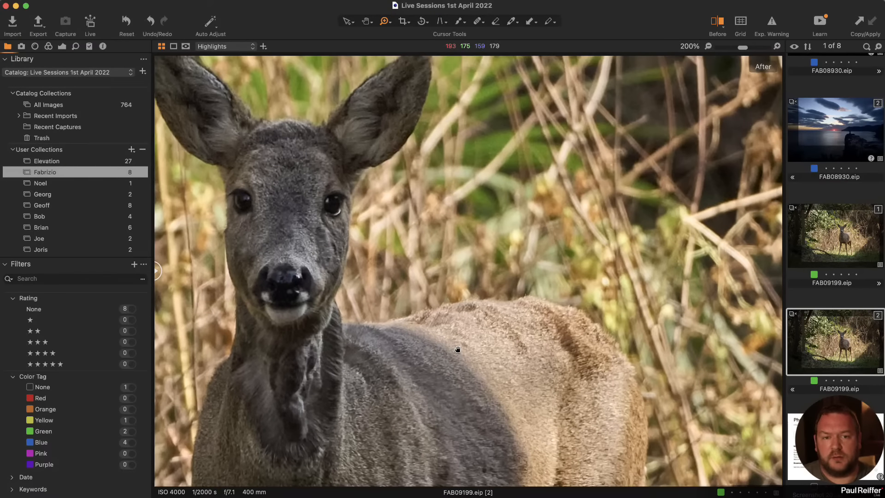
{"action": "scroll", "coordinate": [395, 300], "scroll_direction": "up", "scroll_amount": 3}
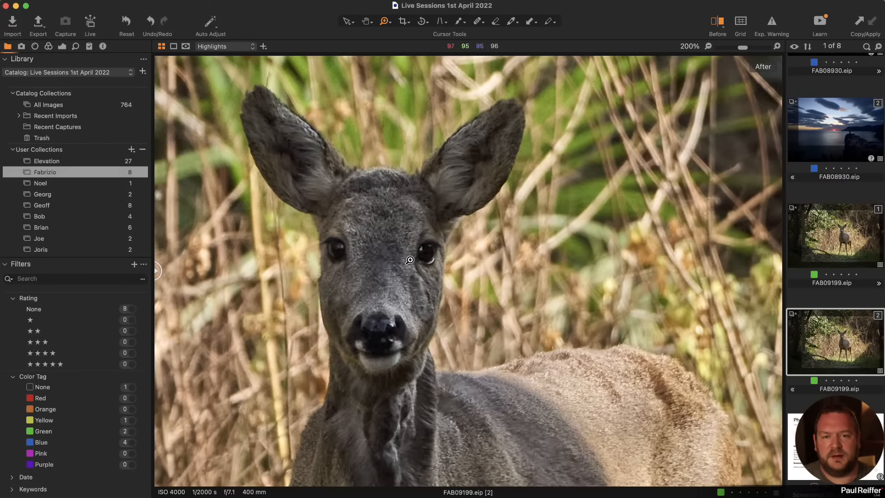
{"action": "key", "text": "super+0"}
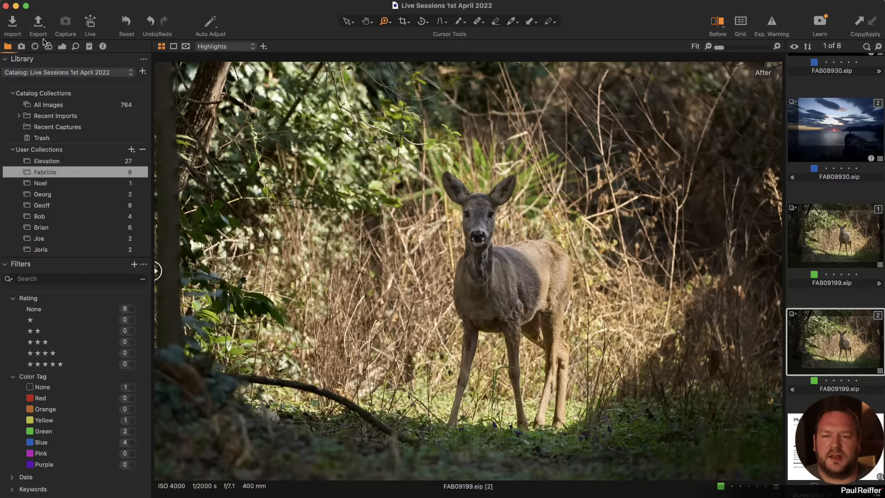
Show the photo's layer adjustments, restart the before/after comparison, and sweep its divider back and forth across the full width of the deer photo
{"action": "left_click", "coordinate": [62, 47]}
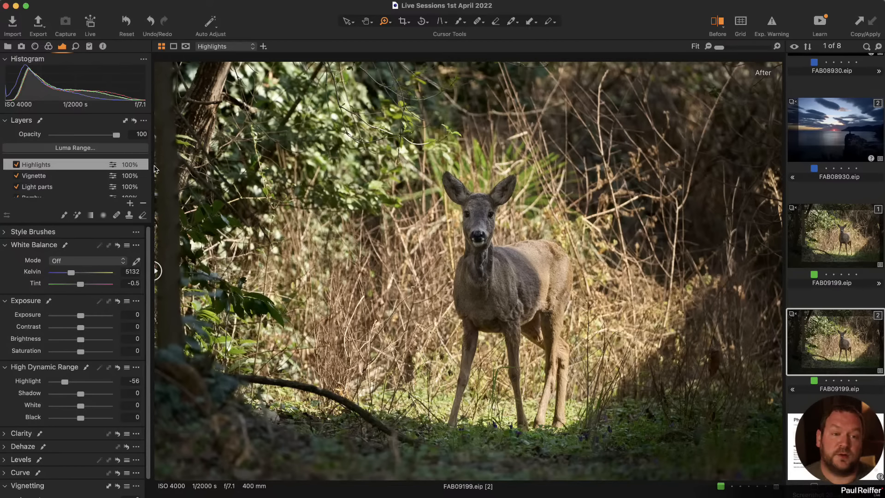
{"action": "key", "text": "y"}
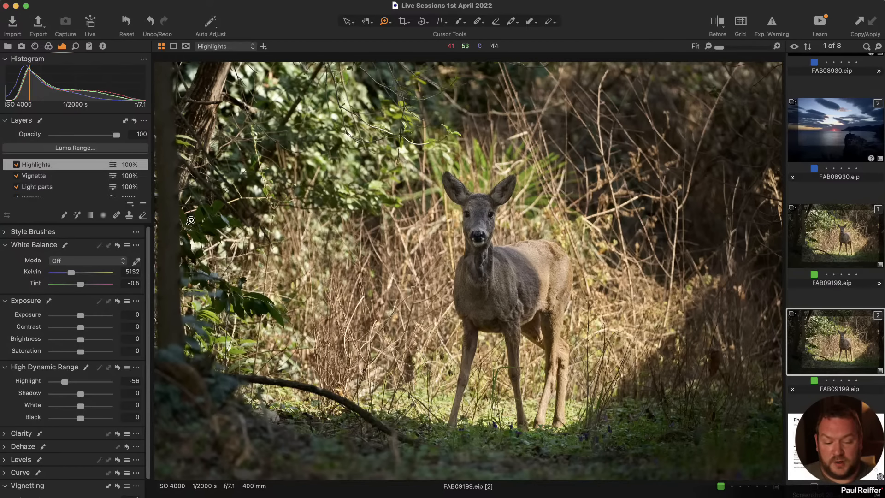
{"action": "key", "text": "y"}
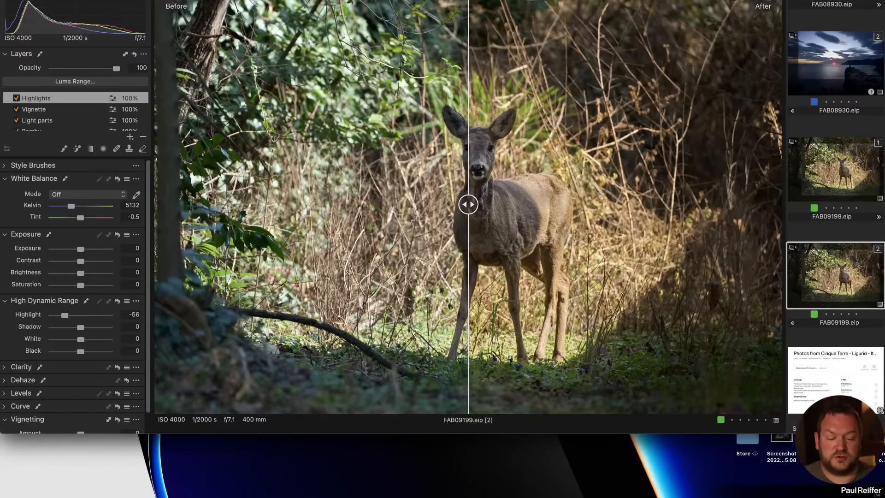
{"action": "left_click_drag", "start_coordinate": [469, 204], "coordinate": [779, 205]}
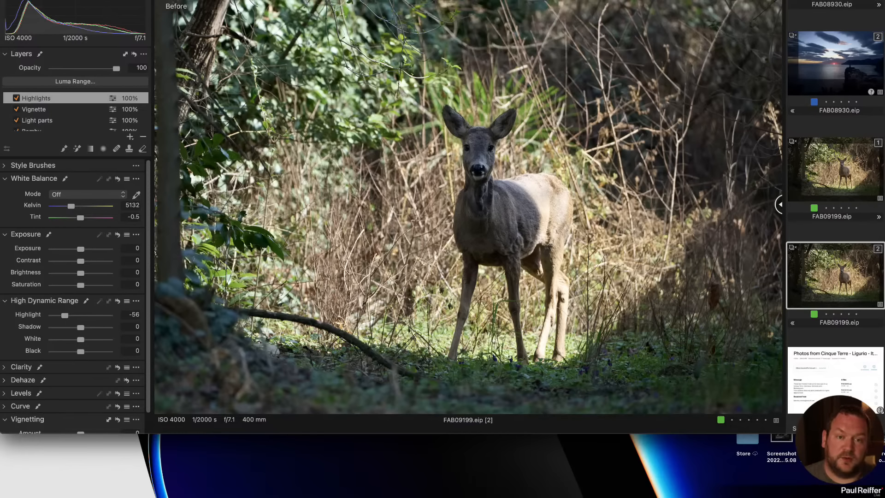
{"action": "left_click_drag", "start_coordinate": [779, 204], "coordinate": [155, 205]}
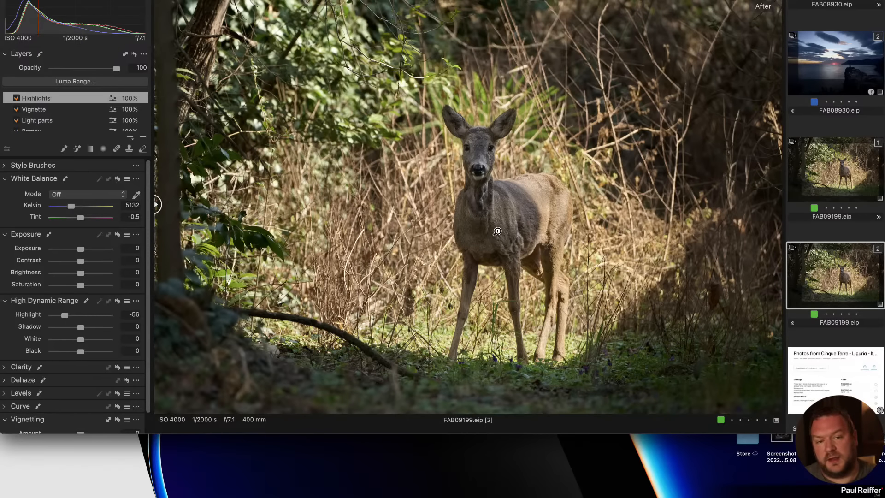
{"action": "left_click_drag", "start_coordinate": [161, 212], "coordinate": [784, 249]}
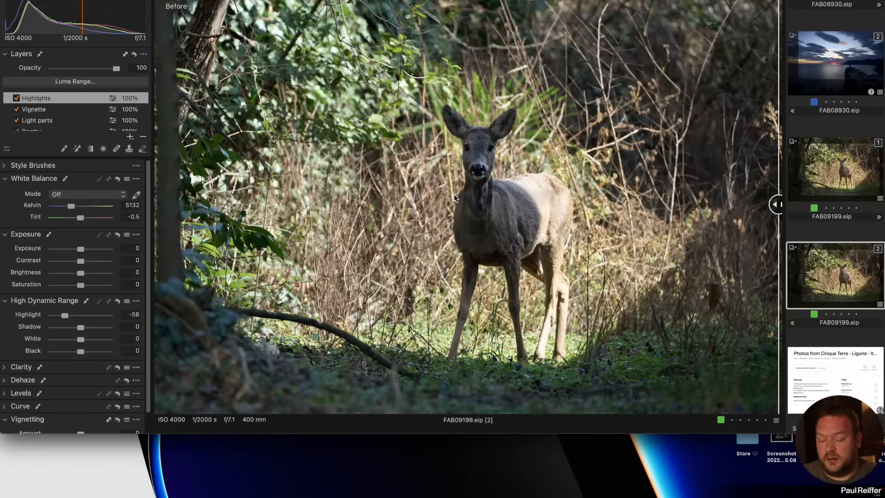
Reset the before/after split and sweep it past the deer to the dark undergrowth, then back to about a fifth of the photo's width
{"action": "key", "text": "y"}
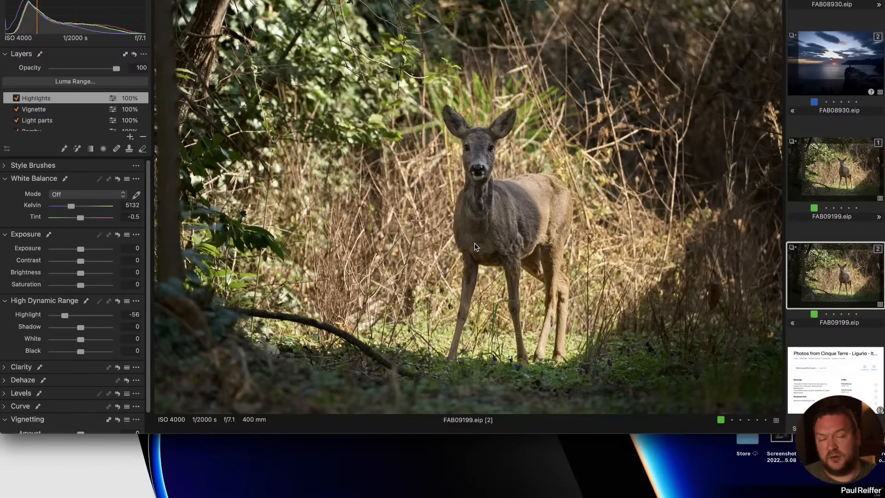
{"action": "key", "text": "y"}
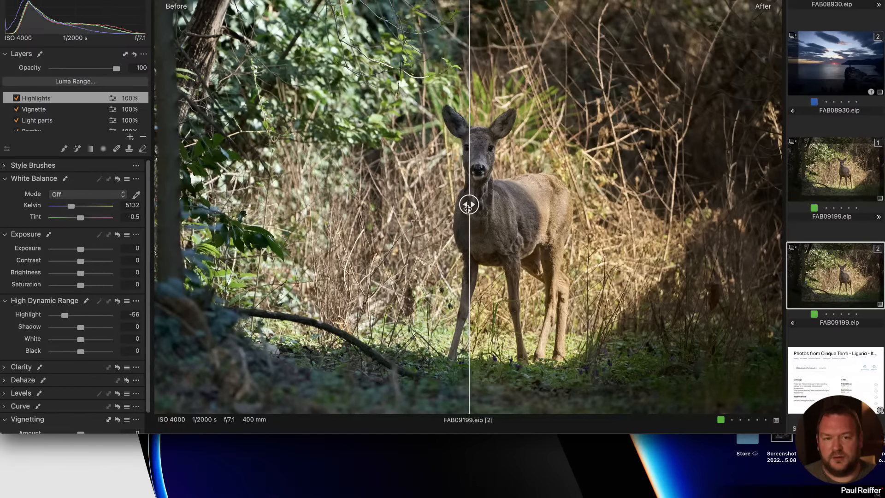
{"action": "left_click_drag", "start_coordinate": [467, 213], "coordinate": [658, 230]}
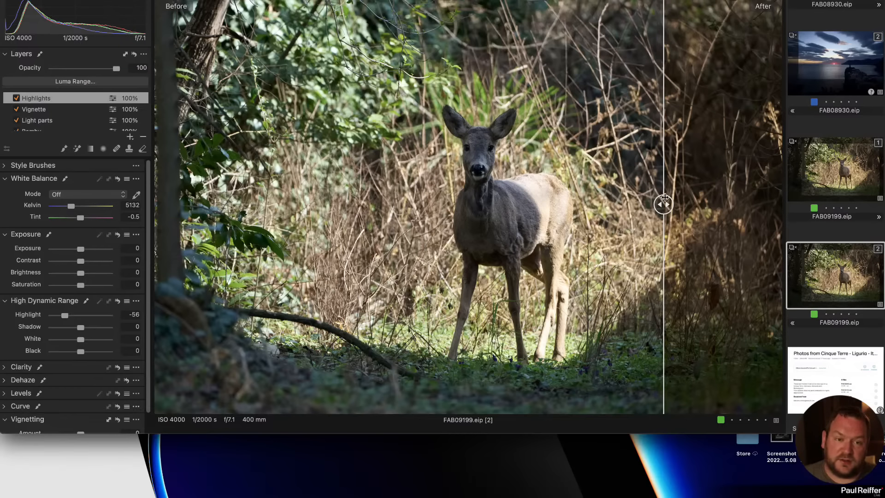
{"action": "left_click_drag", "start_coordinate": [663, 205], "coordinate": [273, 204]}
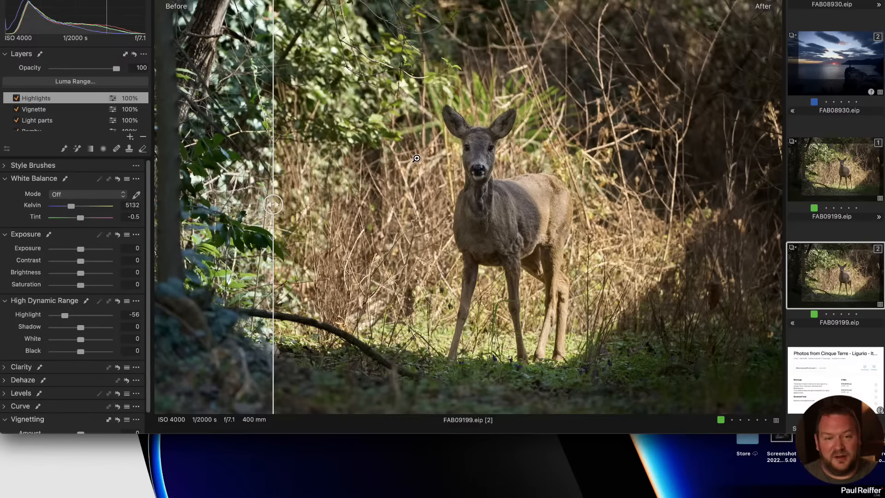
Zoom in closely on the deer's face, end the before/after comparison, and fit the whole photo in view
{"action": "left_click", "coordinate": [424, 127]}
{"action": "left_click", "coordinate": [462, 213]}
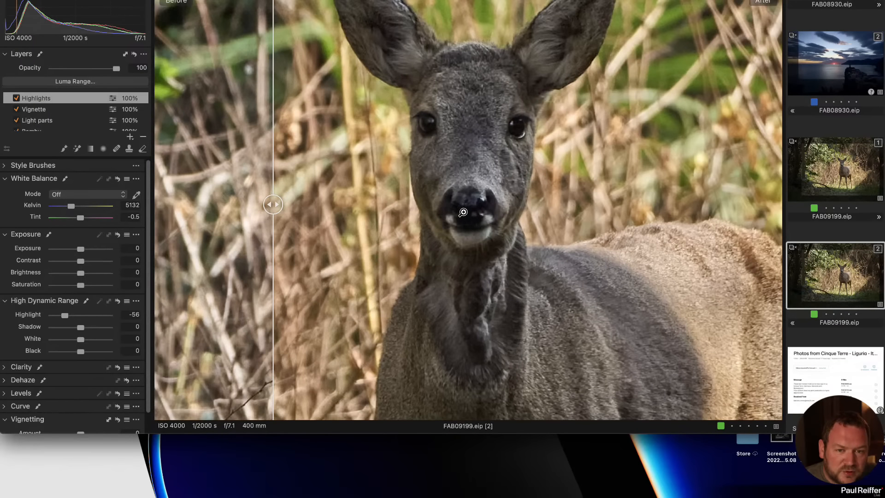
{"action": "left_click", "coordinate": [463, 214]}
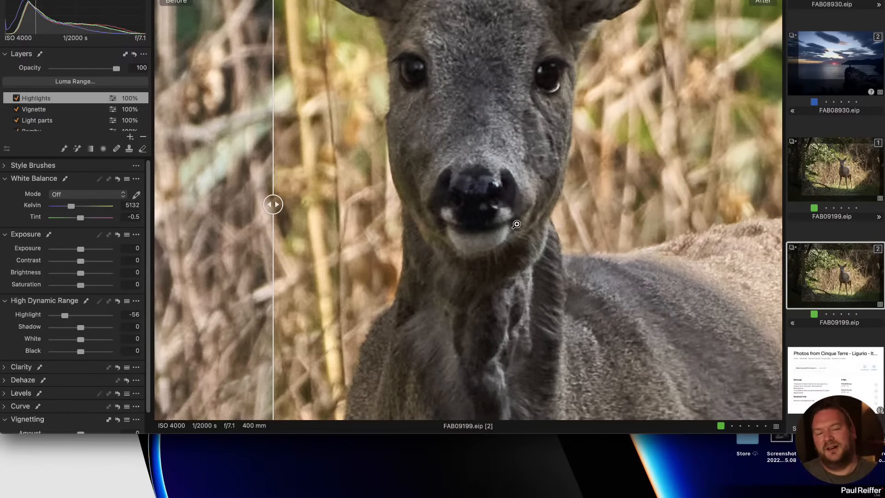
{"action": "key", "text": "y"}
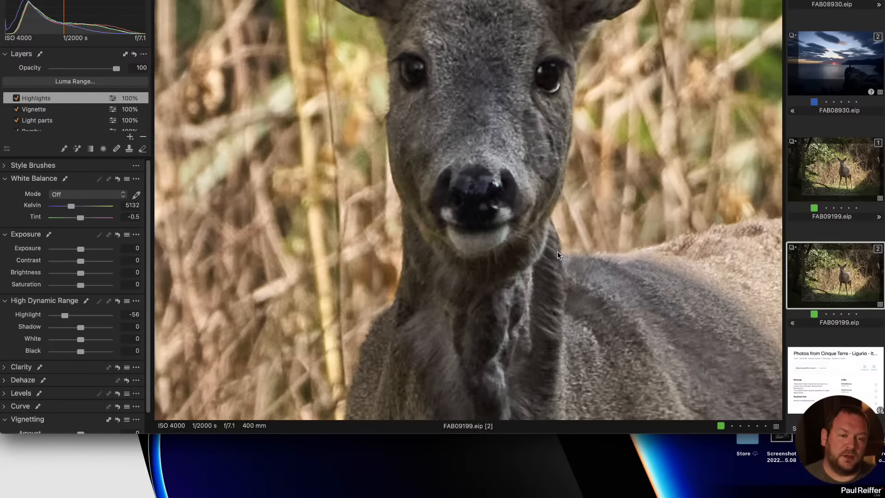
{"action": "key", "text": "super+0"}
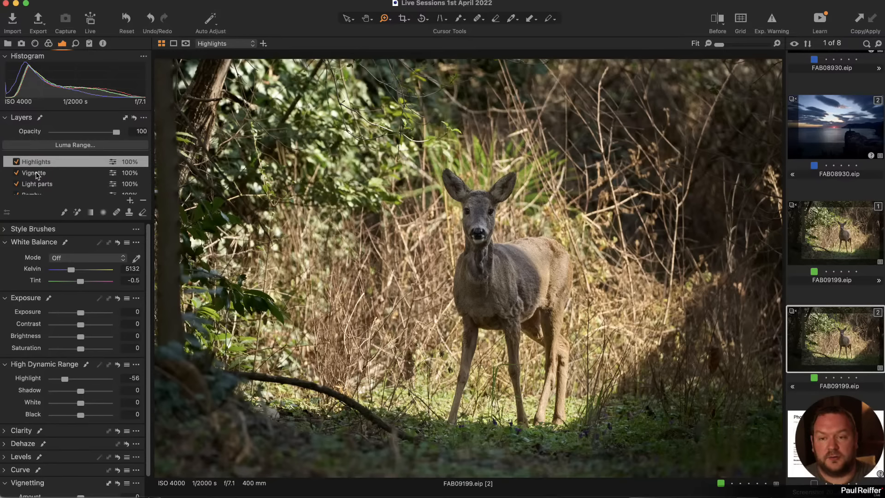
Disable the Highlights, Vignette, Light parts and Bamby layers, and select the Background layer
{"action": "left_click", "coordinate": [16, 162]}
{"action": "left_click", "coordinate": [16, 172]}
{"action": "left_click", "coordinate": [16, 184]}
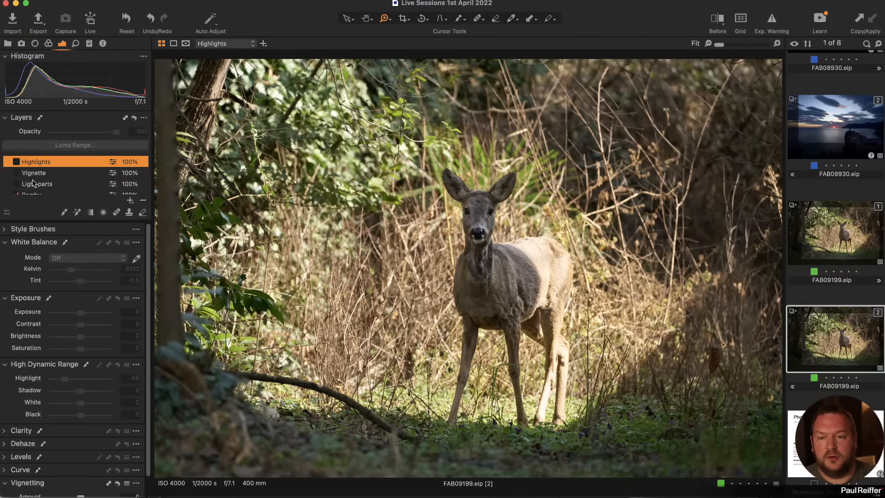
{"action": "scroll", "coordinate": [18, 184], "scroll_direction": "down", "scroll_amount": 1}
{"action": "left_click", "coordinate": [17, 183]}
{"action": "left_click", "coordinate": [47, 193]}
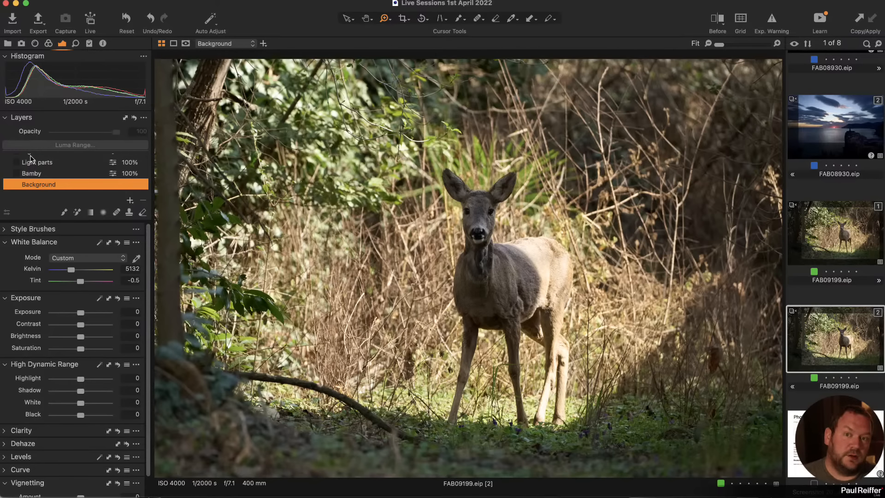
Open the lens corrections, zoom to 200% on the deer's body, and try Diffraction Correction on and off
{"action": "left_click", "coordinate": [48, 44]}
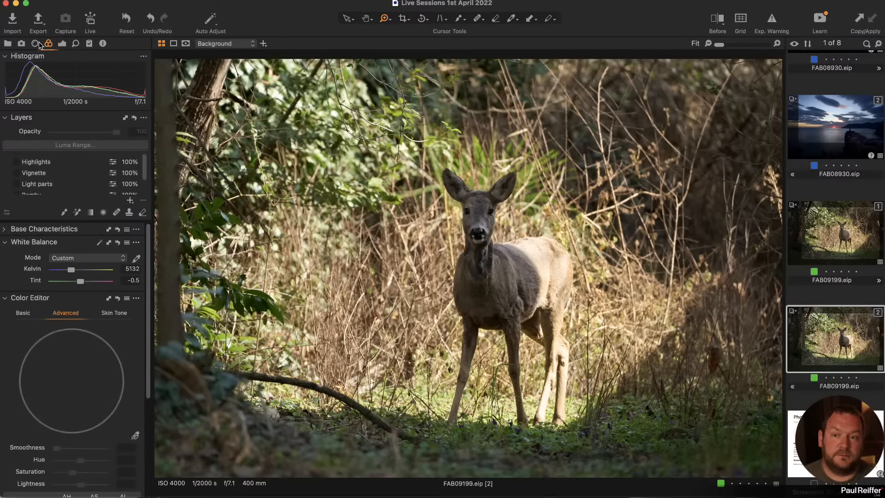
{"action": "left_click", "coordinate": [34, 43]}
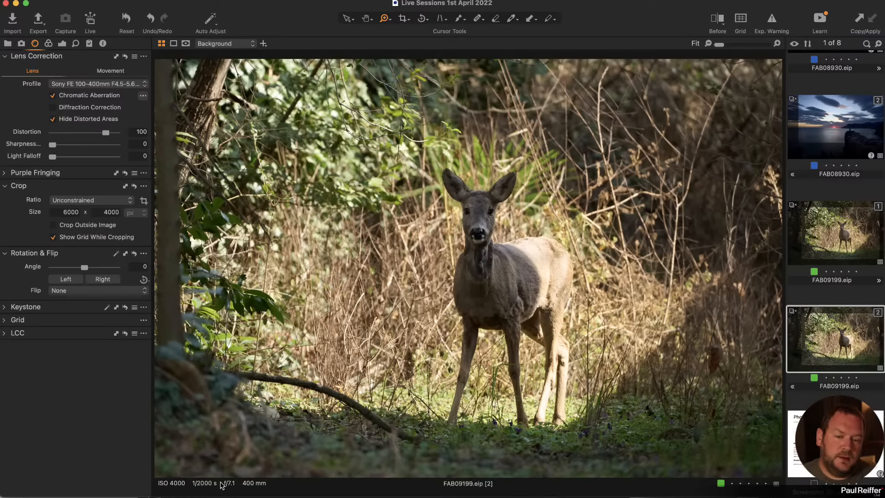
{"action": "left_click", "coordinate": [510, 262]}
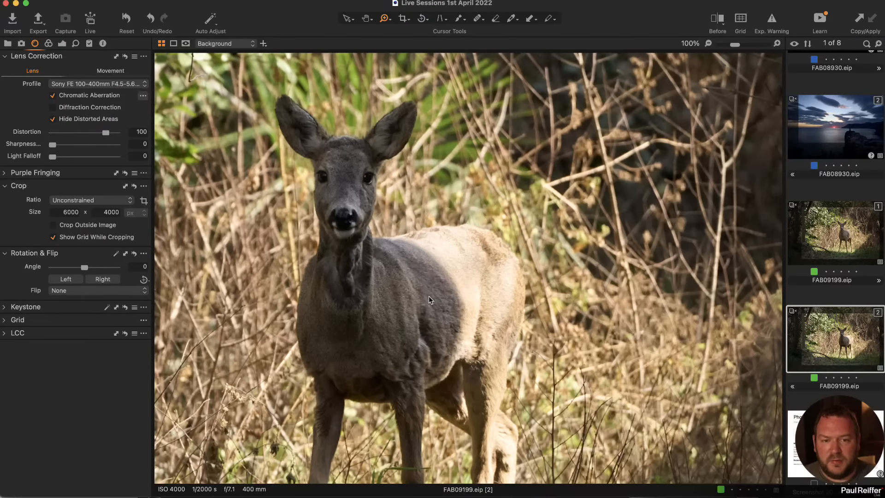
{"action": "left_click", "coordinate": [429, 296]}
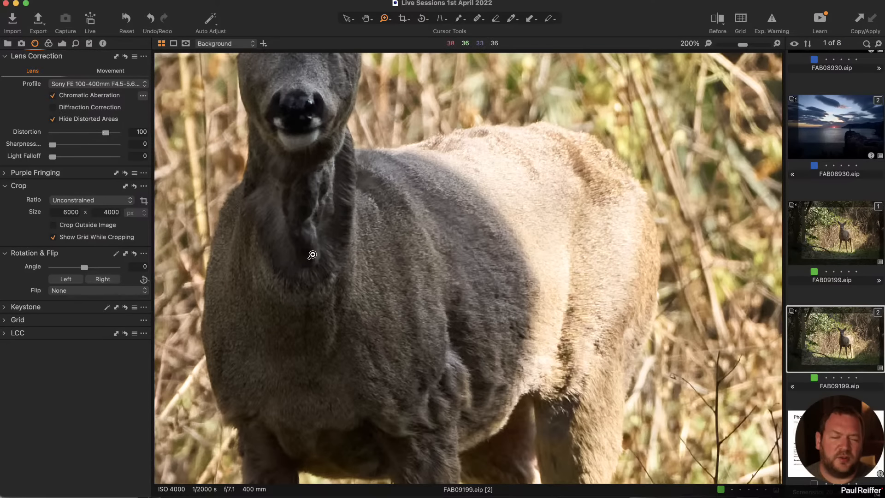
{"action": "left_click", "coordinate": [53, 109]}
{"action": "left_click", "coordinate": [53, 108]}
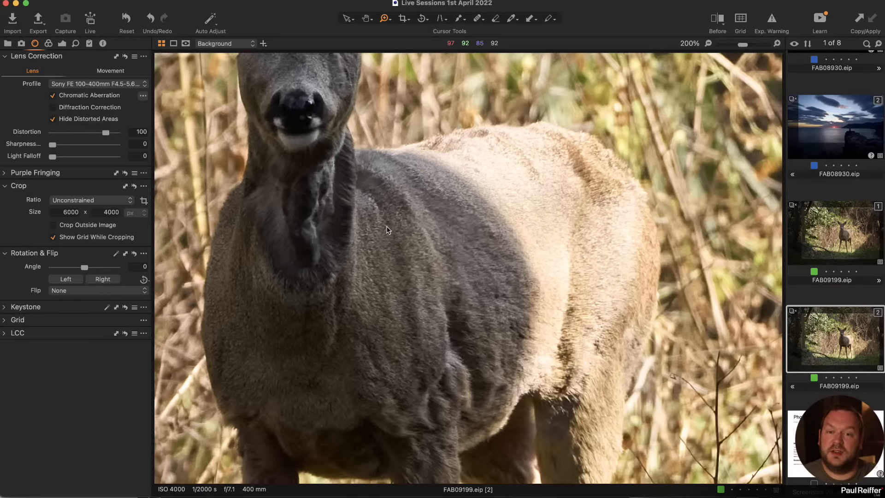
Compare Diffraction Correction on and off over the tree trunk and branches, leave it off, and fit the whole photo
{"action": "left_click_drag", "start_coordinate": [283, 192], "coordinate": [360, 210]}
{"action": "scroll", "coordinate": [359, 210], "scroll_direction": "left", "scroll_amount": 15}
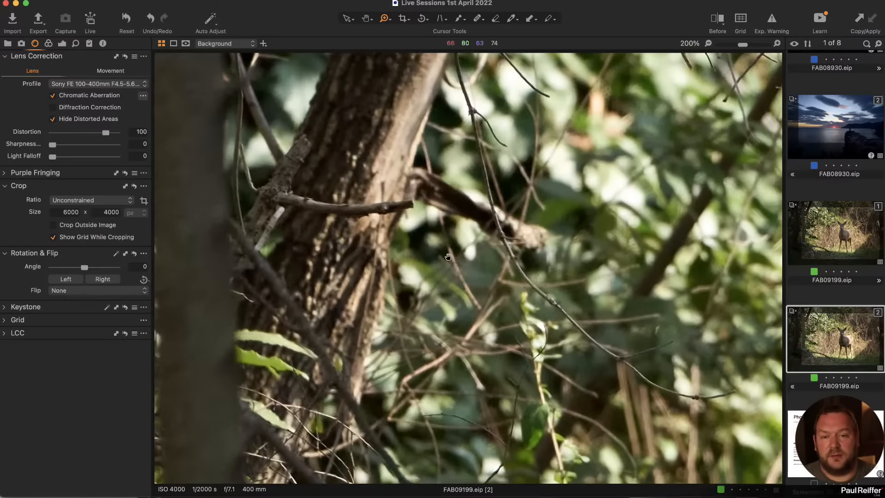
{"action": "left_click", "coordinate": [52, 108]}
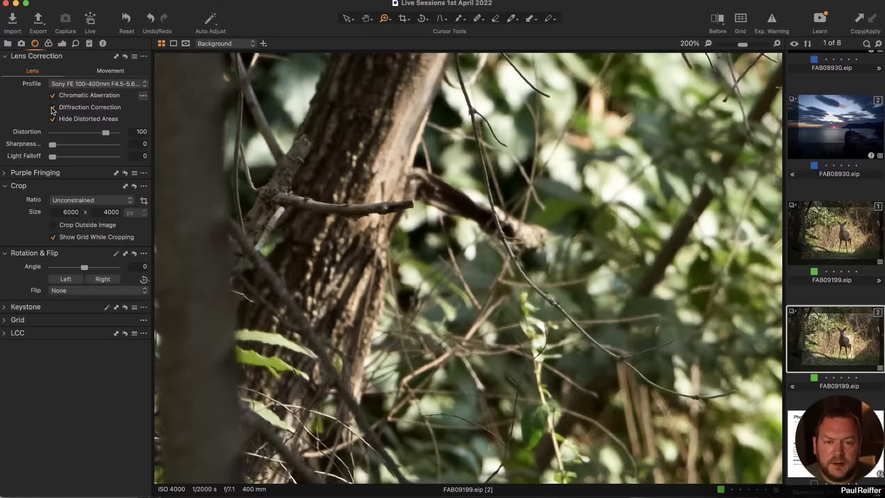
{"action": "left_click", "coordinate": [52, 108]}
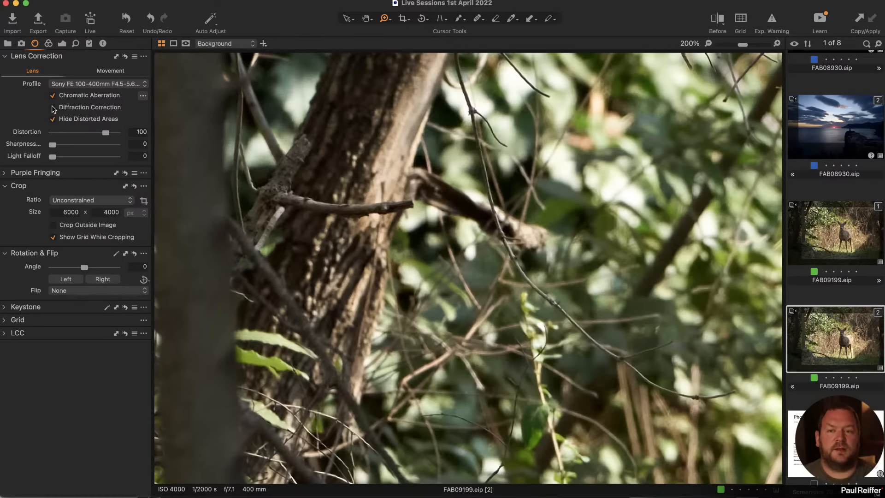
{"action": "left_click", "coordinate": [53, 109]}
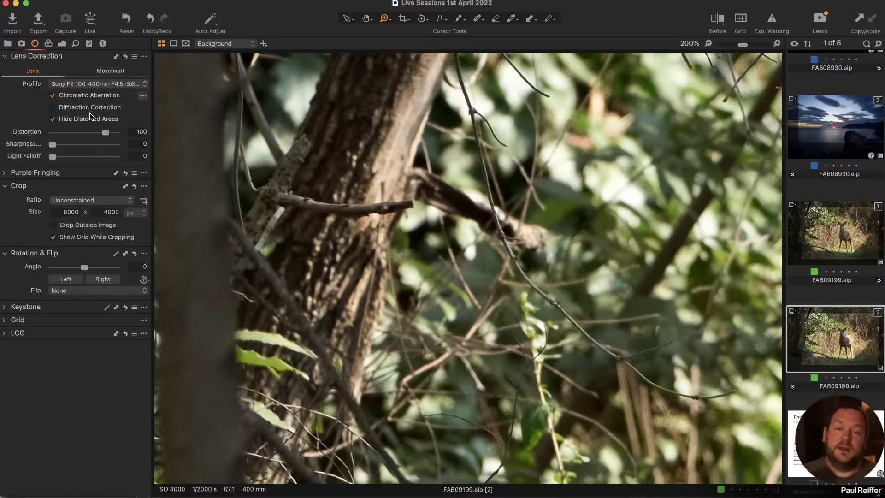
{"action": "left_click", "coordinate": [484, 175]}
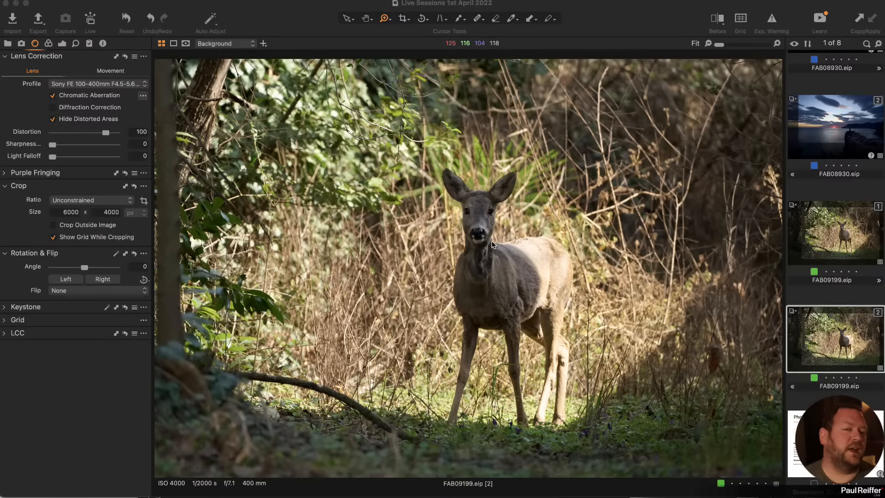
Return to the layer adjustments and re-enable only the Bamby layer
{"action": "left_click", "coordinate": [62, 44]}
{"action": "scroll", "coordinate": [38, 174], "scroll_direction": "down", "scroll_amount": 3}
{"action": "left_click", "coordinate": [38, 174]}
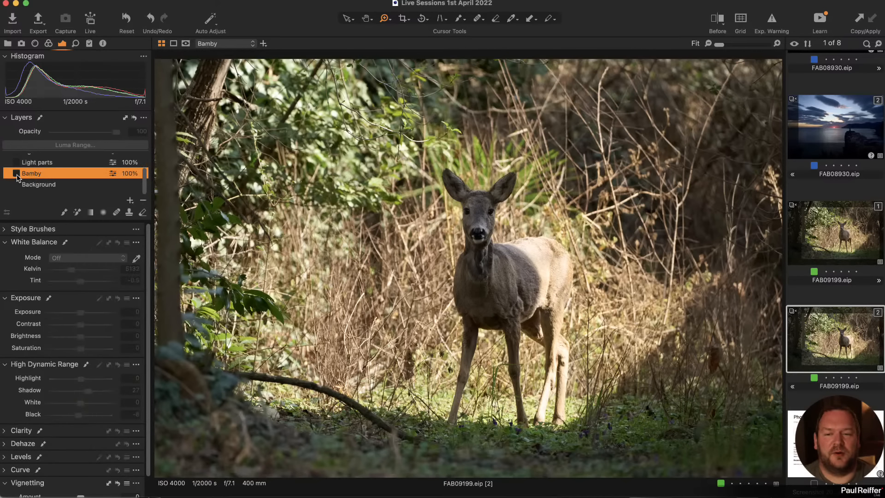
{"action": "left_click", "coordinate": [17, 174]}
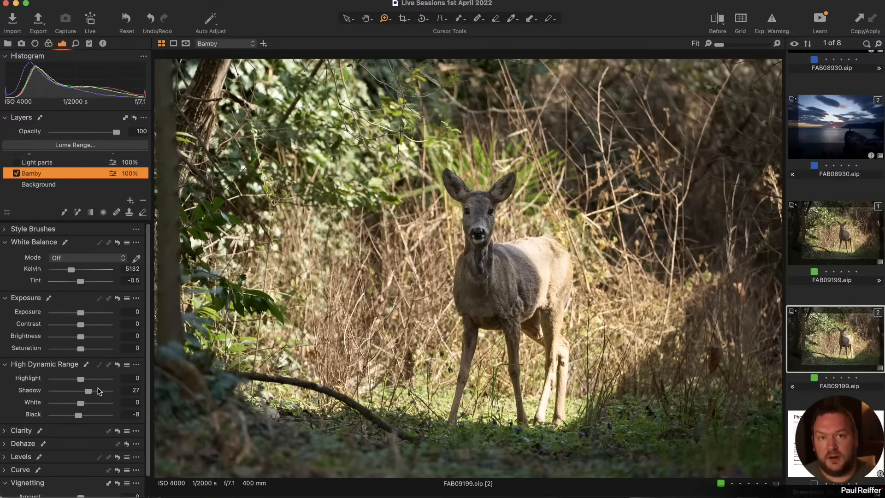
Examine the Bamby layer's mask around the deer's legs as an overlay, and as a grayscale mask over the whole deer
{"action": "key", "text": "m"}
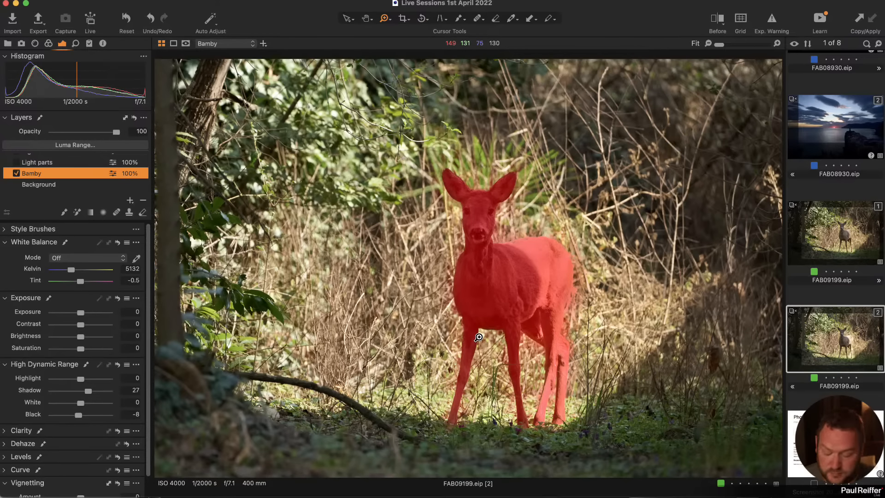
{"action": "left_click", "coordinate": [507, 337]}
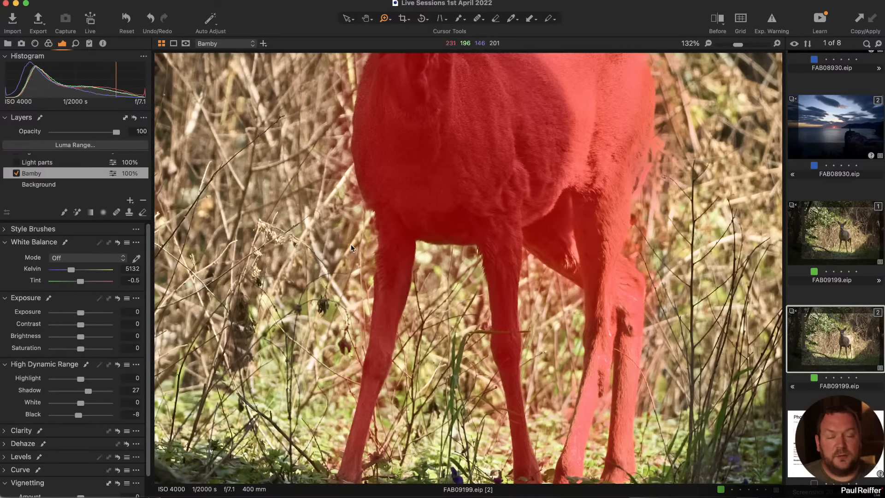
{"action": "left_click", "coordinate": [186, 44]}
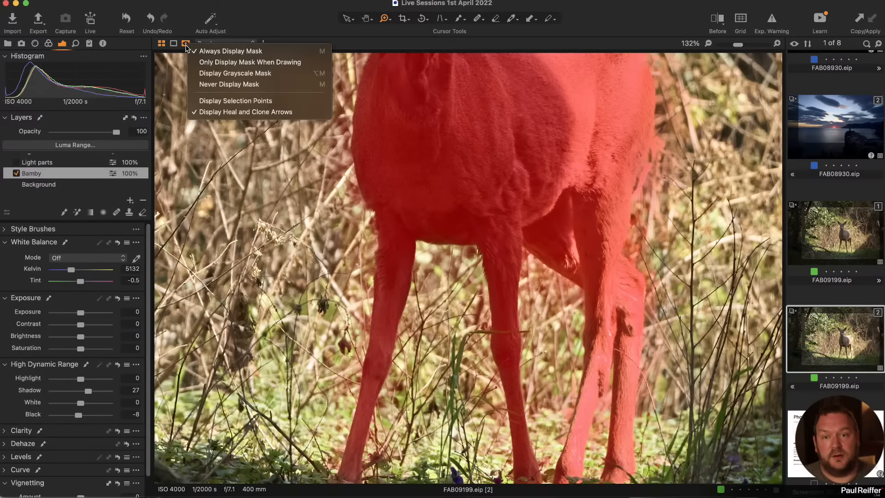
{"action": "left_click", "coordinate": [236, 74]}
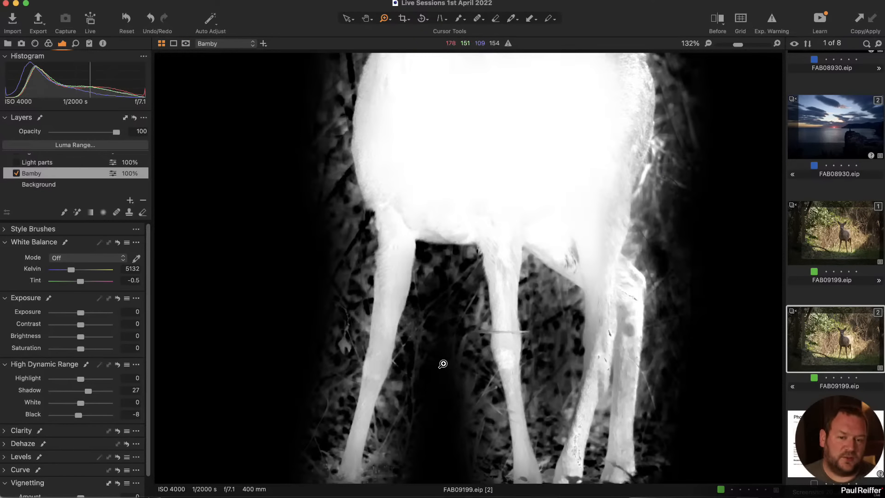
{"action": "left_click", "coordinate": [480, 183], "text": "alt"}
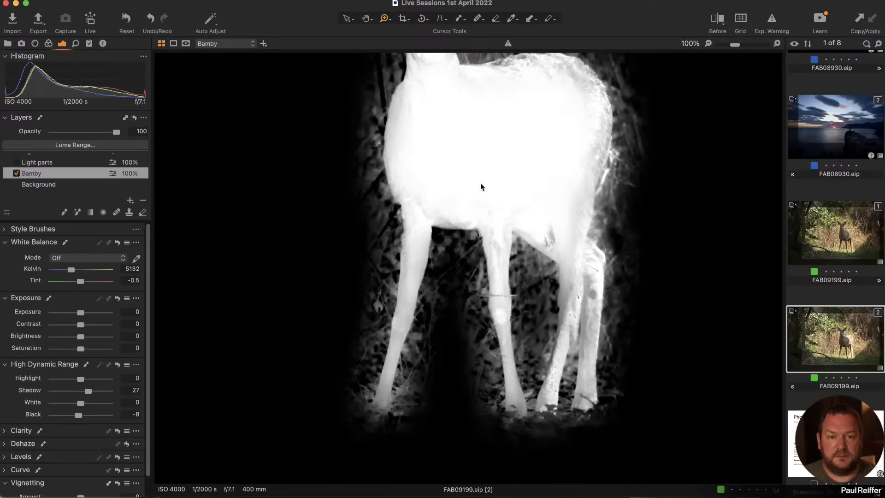
{"action": "left_click", "coordinate": [480, 183], "text": "alt"}
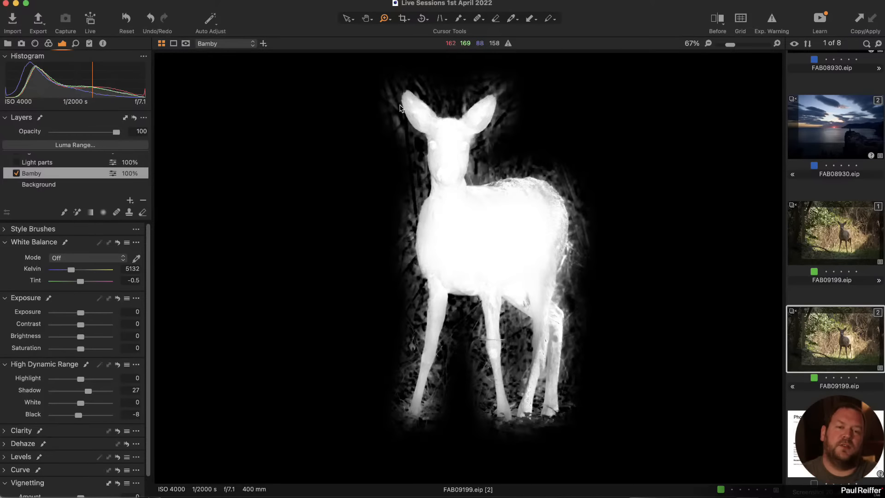
Try refining the Bamby layer's mask with radius values of 0 and 175, and cancel the refinement
{"action": "right_click", "coordinate": [48, 176]}
{"action": "left_click", "coordinate": [97, 234]}
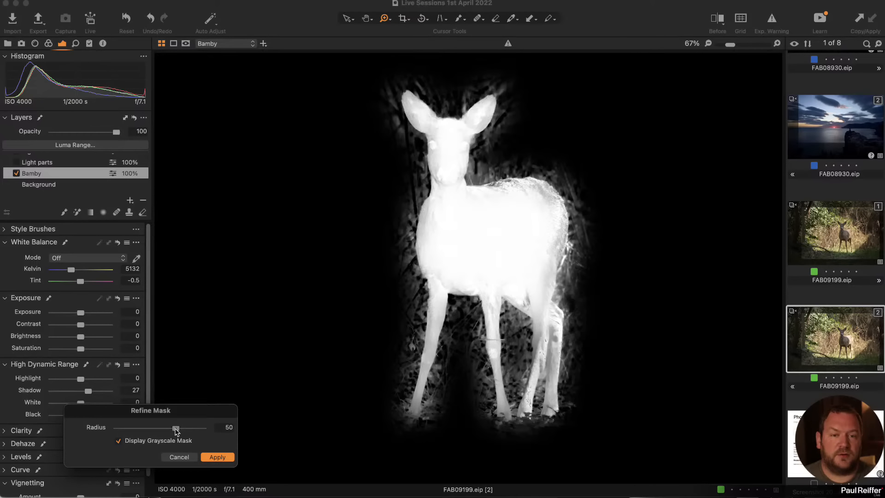
{"action": "left_click_drag", "start_coordinate": [176, 430], "coordinate": [137, 428]}
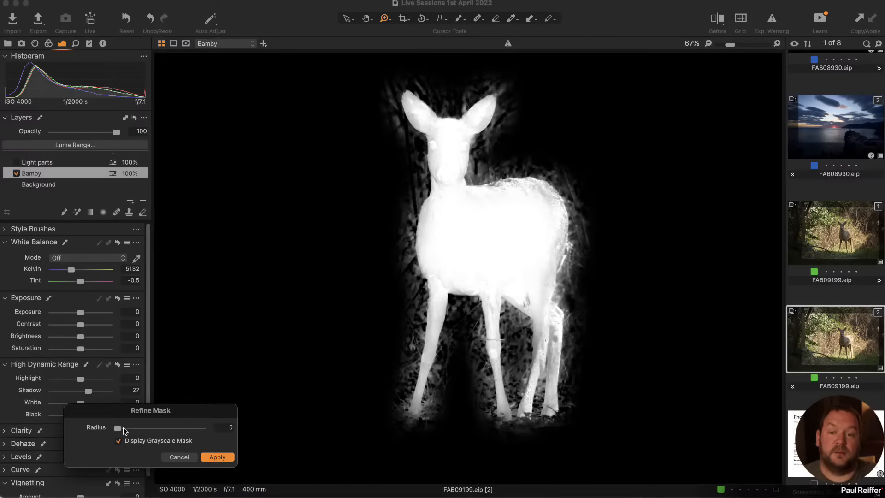
{"action": "left_click_drag", "start_coordinate": [118, 428], "coordinate": [195, 432]}
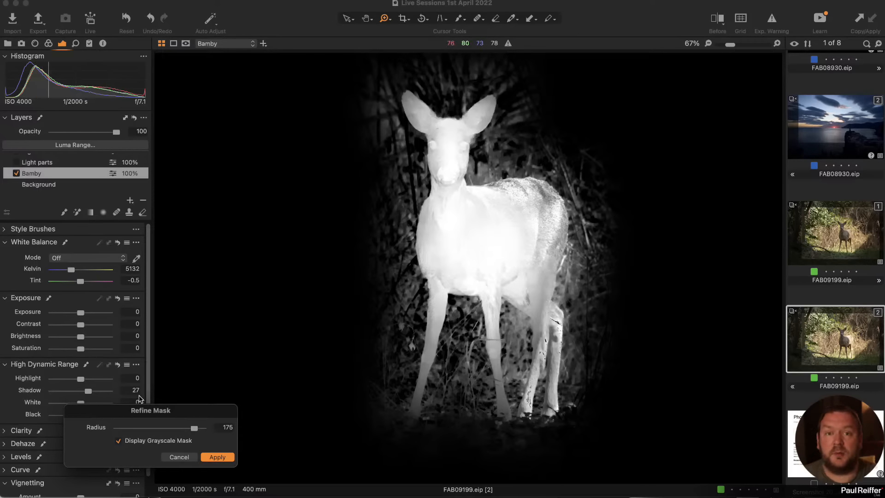
{"action": "left_click", "coordinate": [184, 458]}
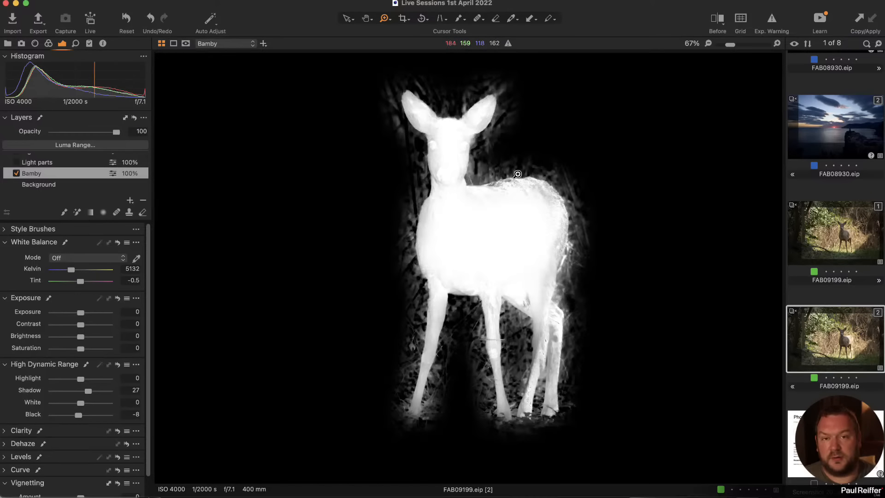
Set the mask display to never show and enable the Light parts layer
{"action": "left_click", "coordinate": [186, 43]}
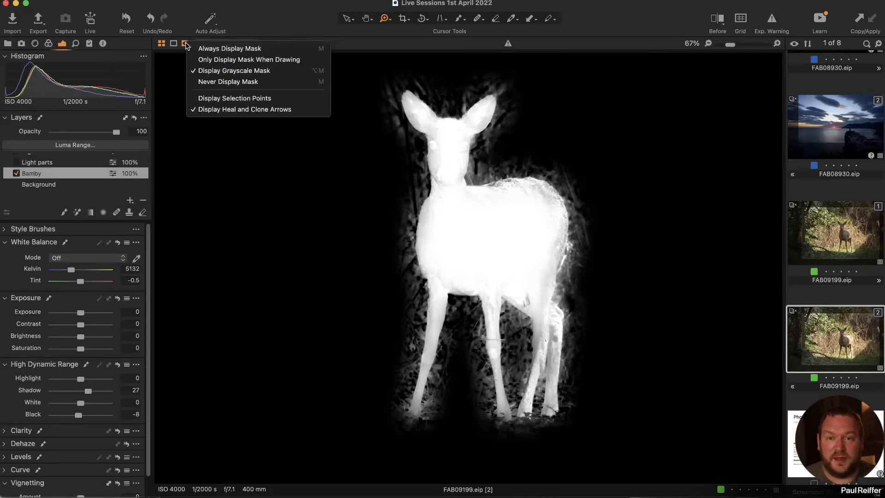
{"action": "left_click", "coordinate": [228, 82]}
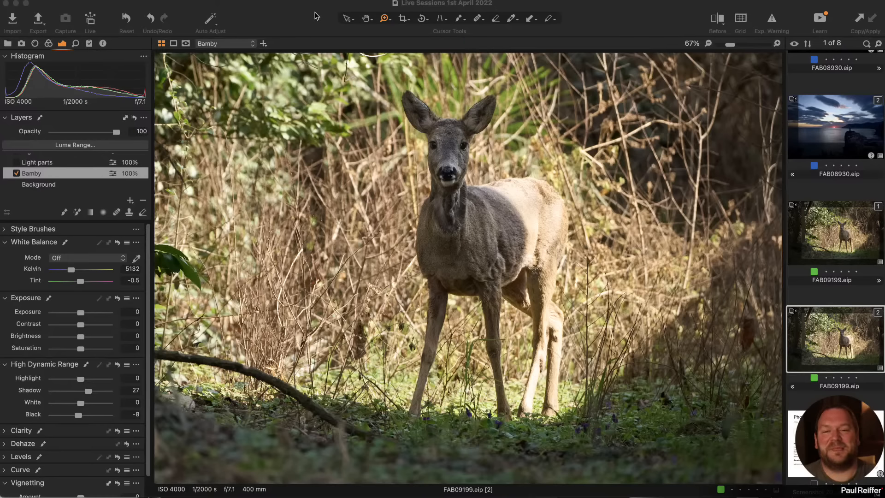
{"action": "left_click", "coordinate": [18, 164]}
Inspect the Light parts mask overlay, and compare the photo with the Light parts and Bamby layers off and on
{"action": "key", "text": "m"}
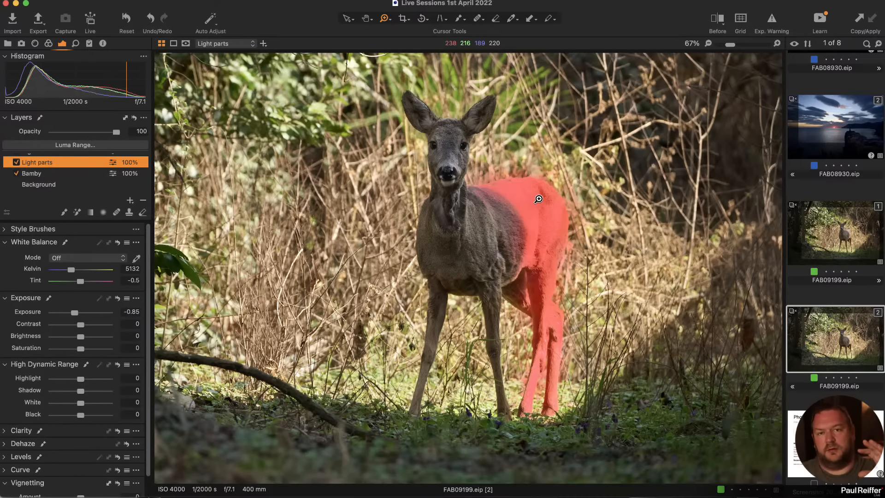
{"action": "key", "text": "m"}
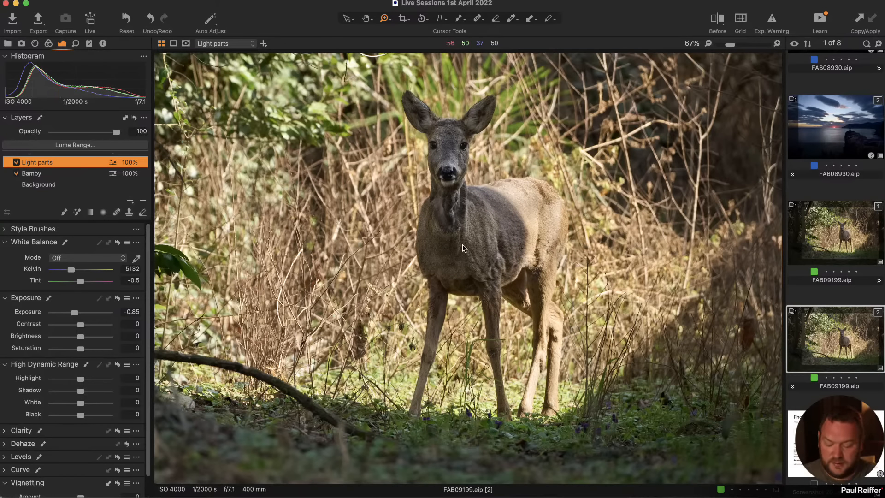
{"action": "key", "text": "m"}
{"action": "key", "text": "m"}
{"action": "left_click", "coordinate": [16, 162]}
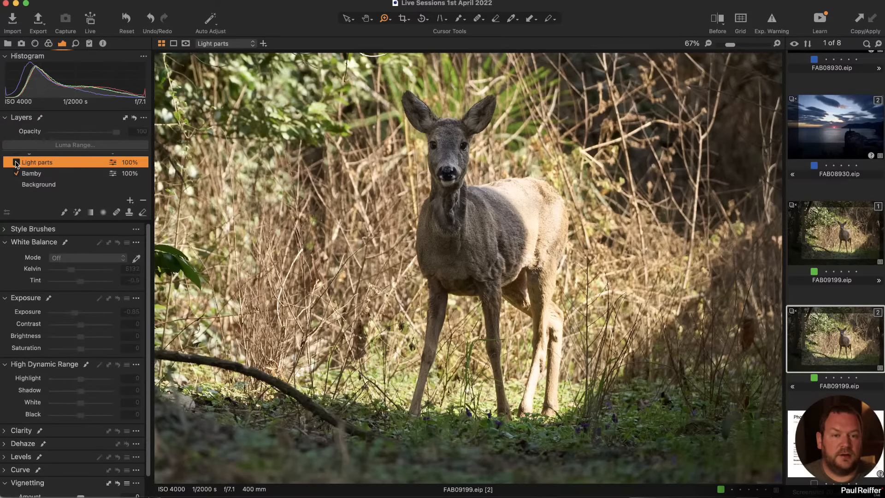
{"action": "left_click", "coordinate": [16, 175]}
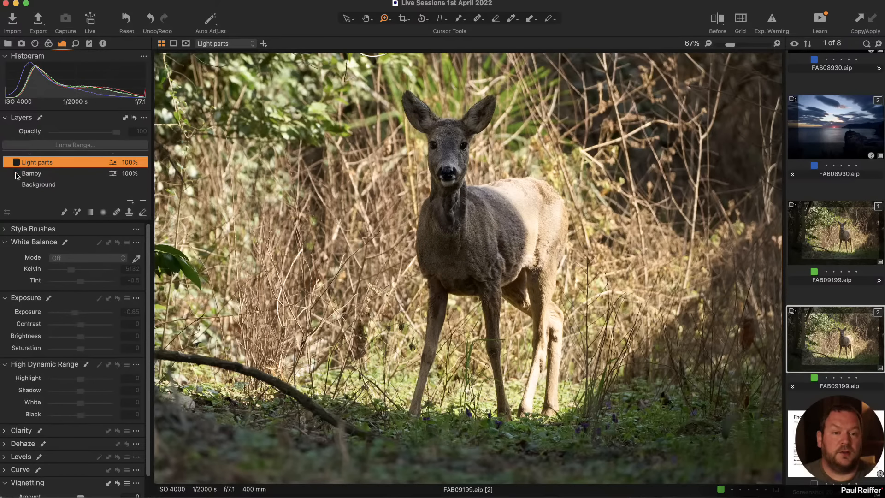
{"action": "left_click", "coordinate": [17, 174]}
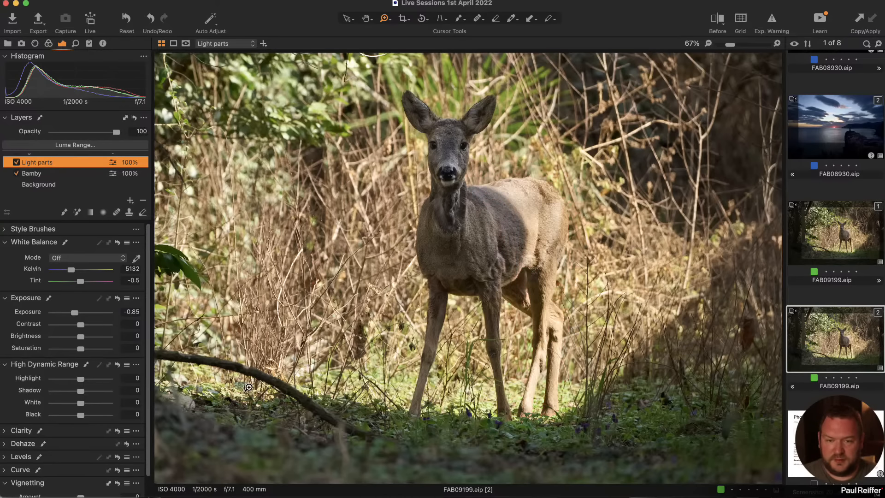
On the Light parts layer, reset Exposure to 0 and lower the High Dynamic Range Highlight to -100
{"action": "left_click_drag", "start_coordinate": [79, 377], "coordinate": [63, 380]}
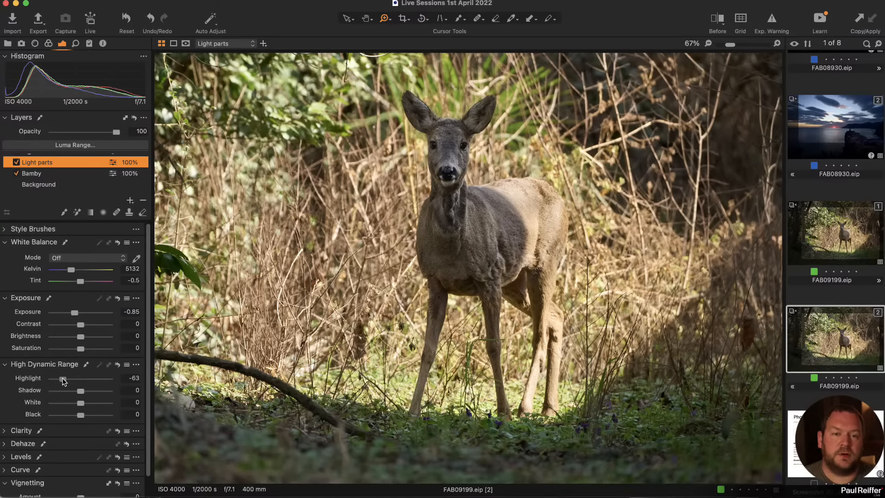
{"action": "double_click", "coordinate": [75, 314]}
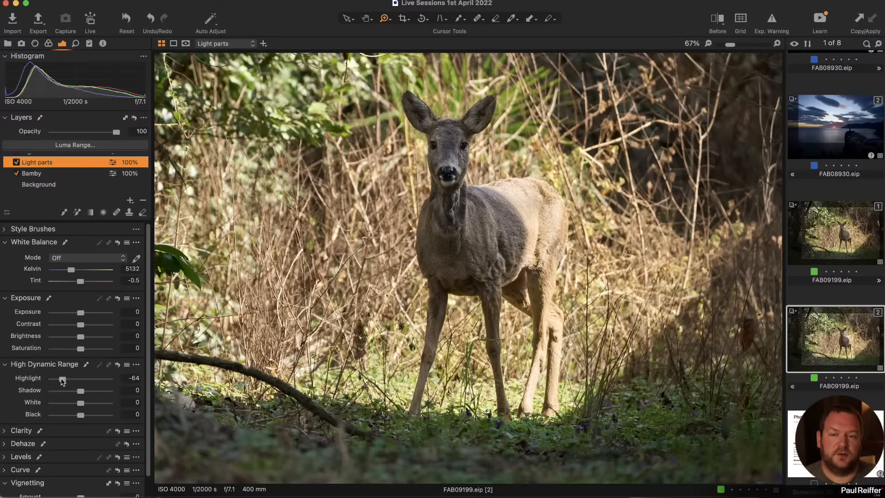
{"action": "left_click_drag", "start_coordinate": [90, 383], "coordinate": [30, 381]}
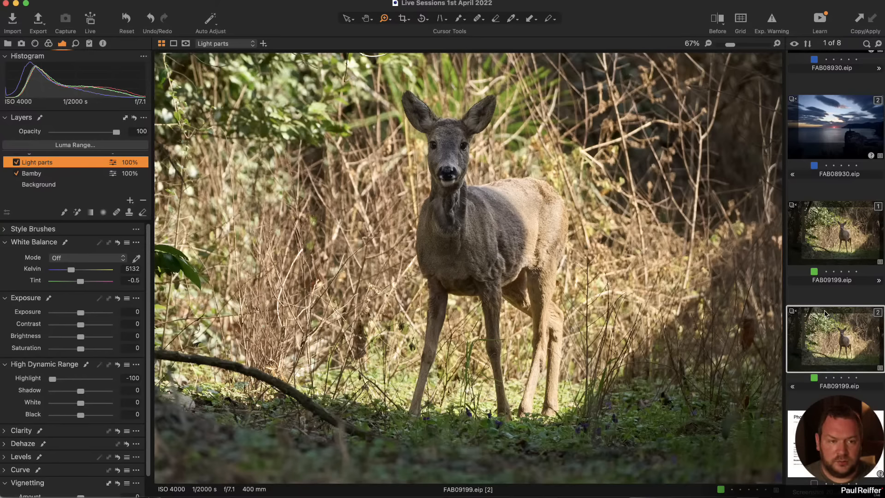
On variant 1 of the deer photo, disable the Highlights and Vignette layers and select the Light parts layer
{"action": "left_click", "coordinate": [828, 250]}
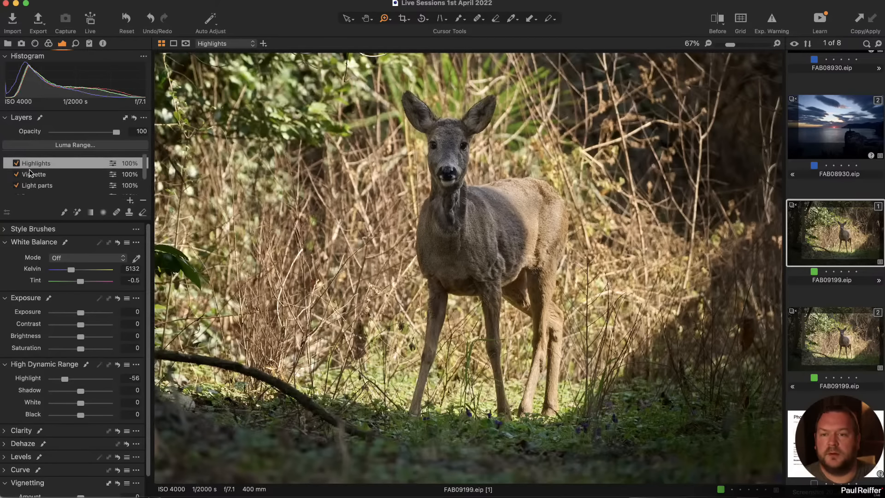
{"action": "left_click", "coordinate": [17, 172]}
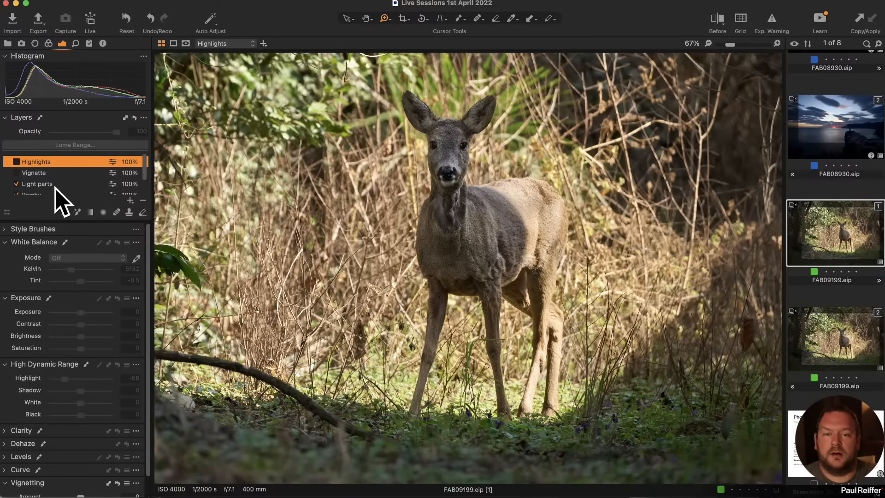
{"action": "left_click", "coordinate": [46, 184]}
Switch back and forth between variants 1 and 2 to compare the Light parts adjustments on the deer's hindquarters
{"action": "left_click", "coordinate": [836, 325]}
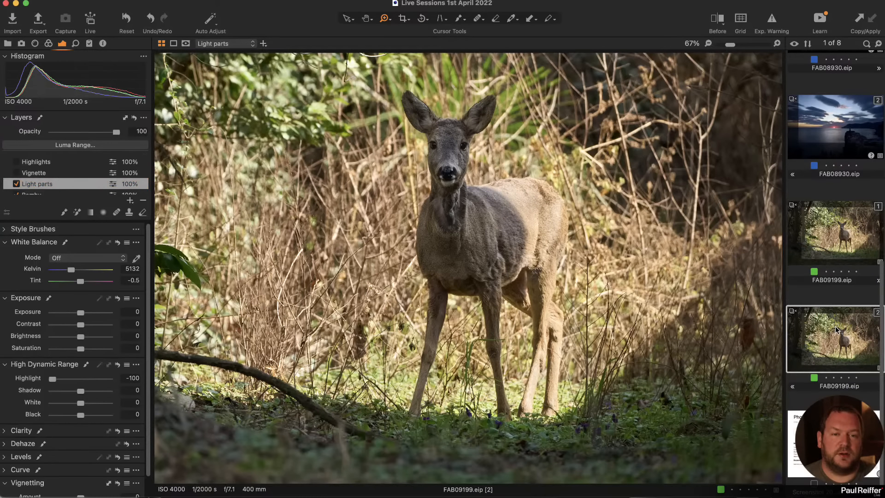
{"action": "left_click", "coordinate": [824, 226]}
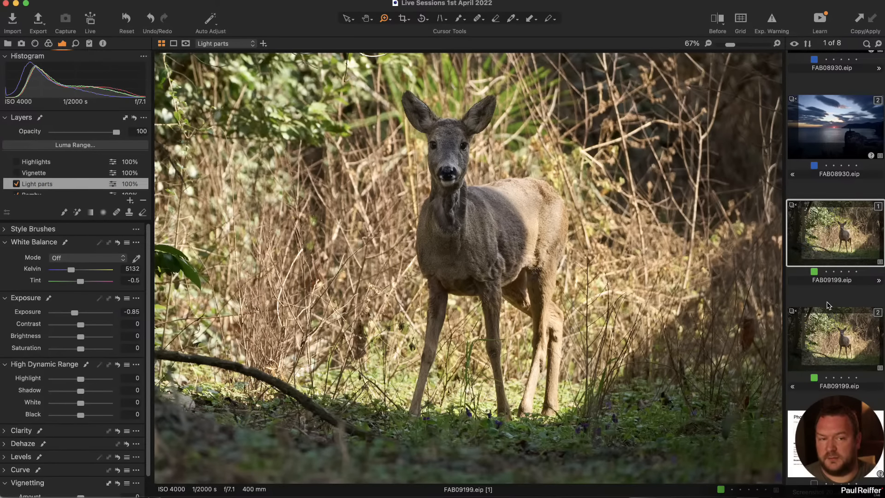
{"action": "left_click", "coordinate": [833, 321]}
{"action": "left_click", "coordinate": [823, 228]}
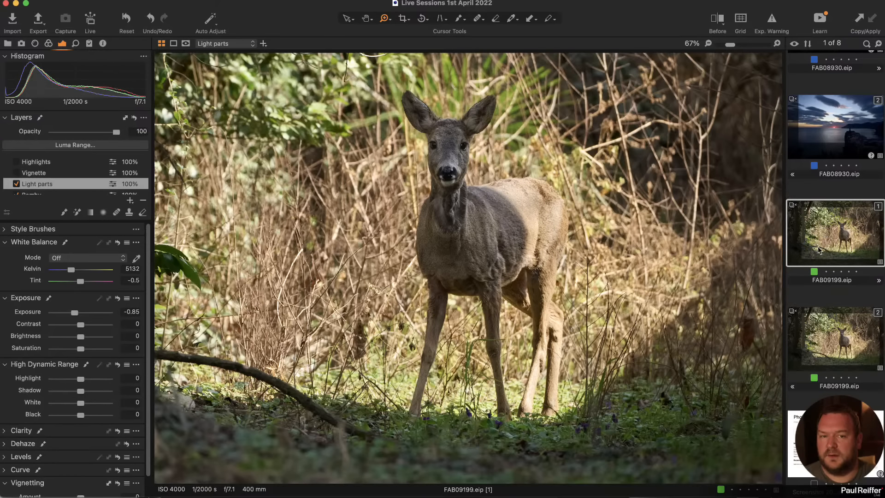
{"action": "left_click", "coordinate": [836, 333]}
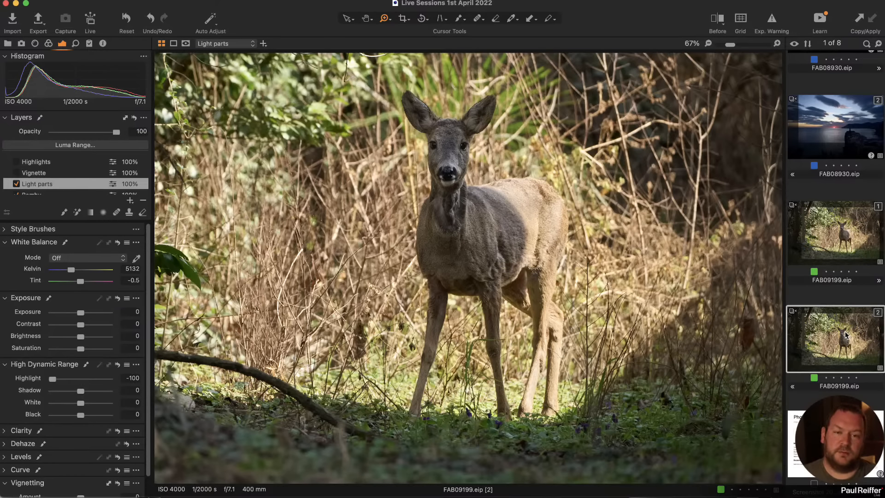
View variant 2's Light parts mask as an overlay and in grayscale, and check the grayscale mask on variant 1
{"action": "key", "text": "m"}
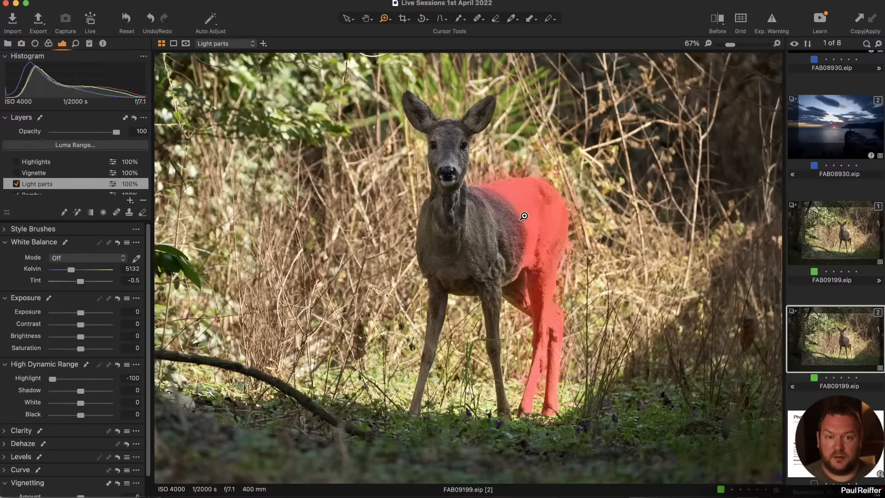
{"action": "left_click", "coordinate": [186, 44]}
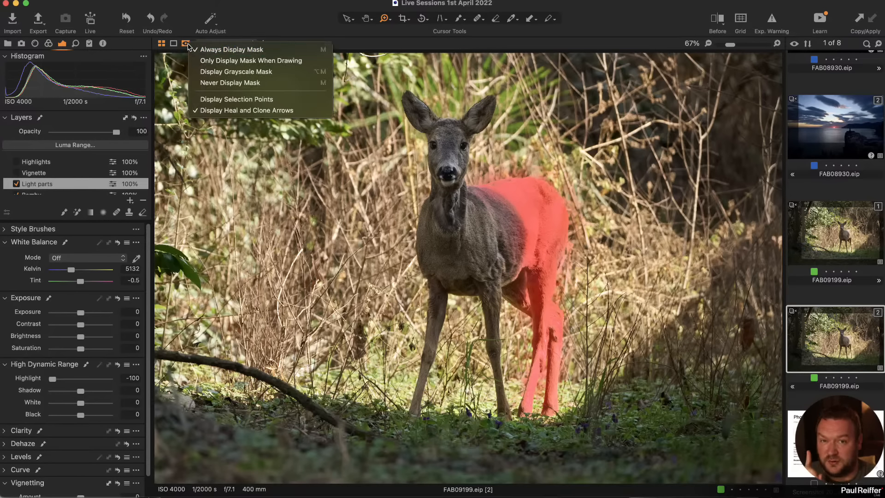
{"action": "left_click", "coordinate": [220, 73]}
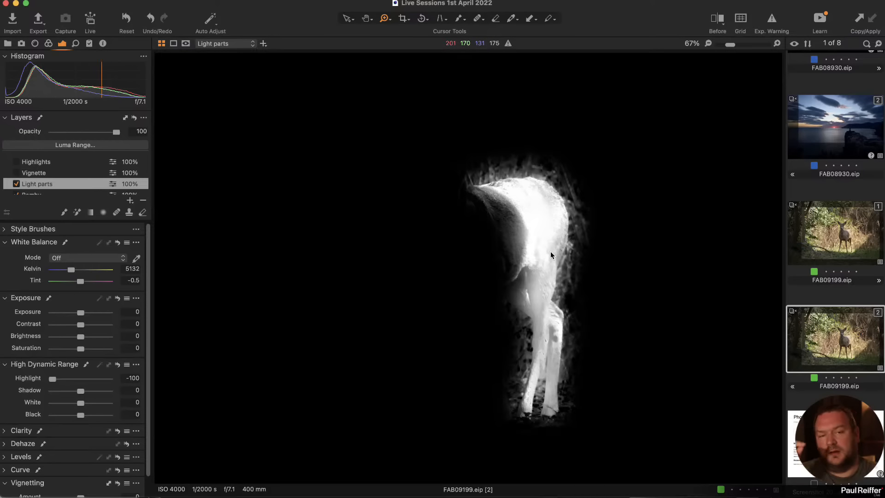
{"action": "left_click", "coordinate": [819, 234]}
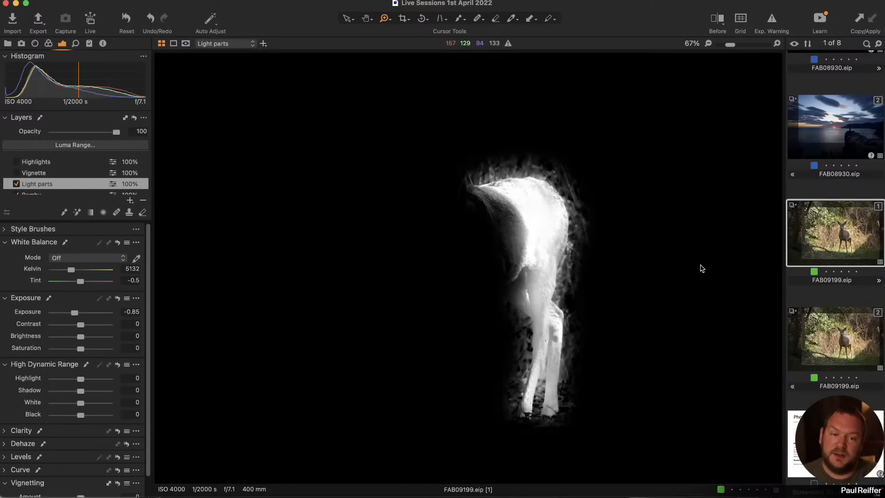
Activate the Magic Brush for the Light parts layer, look at its brush settings, and hide the grayscale mask
{"action": "left_click", "coordinate": [77, 213]}
{"action": "right_click", "coordinate": [336, 206]}
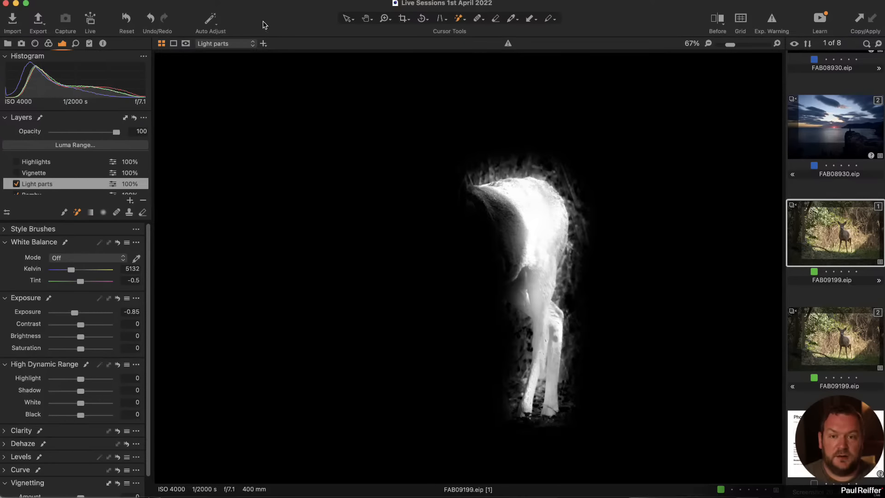
{"action": "key", "text": "alt+m"}
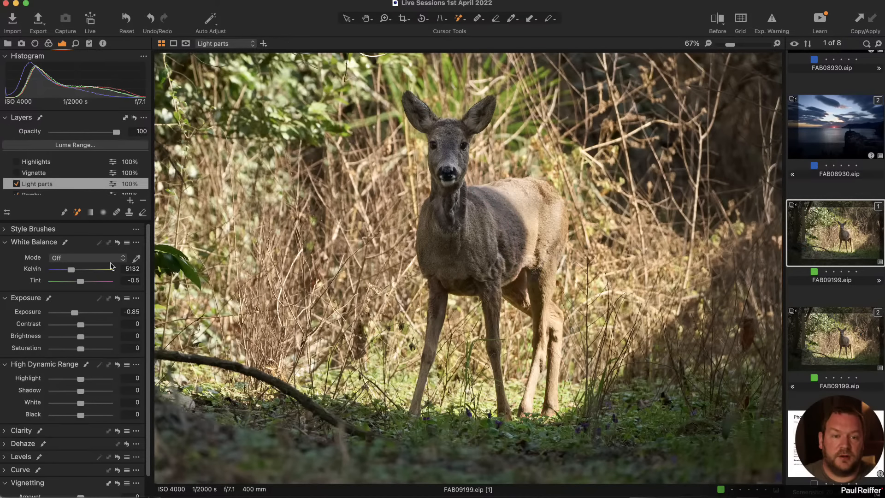
Compare variant 1 with the Light parts layer off and on, leaving the layer enabled
{"action": "left_click", "coordinate": [16, 184]}
{"action": "left_click", "coordinate": [16, 184]}
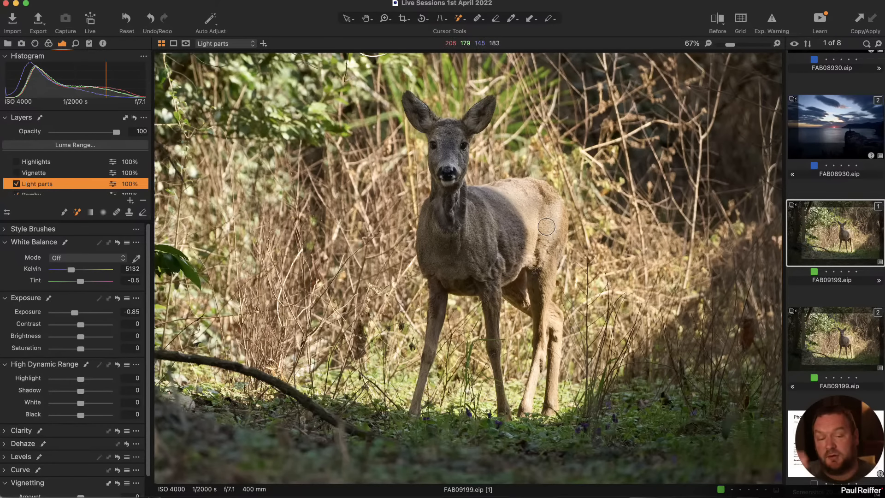
{"action": "left_click", "coordinate": [16, 184]}
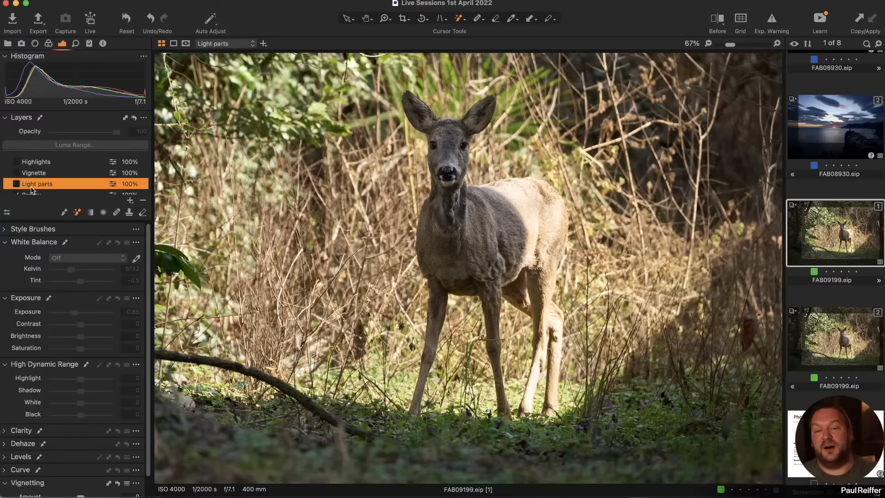
{"action": "left_click", "coordinate": [17, 184]}
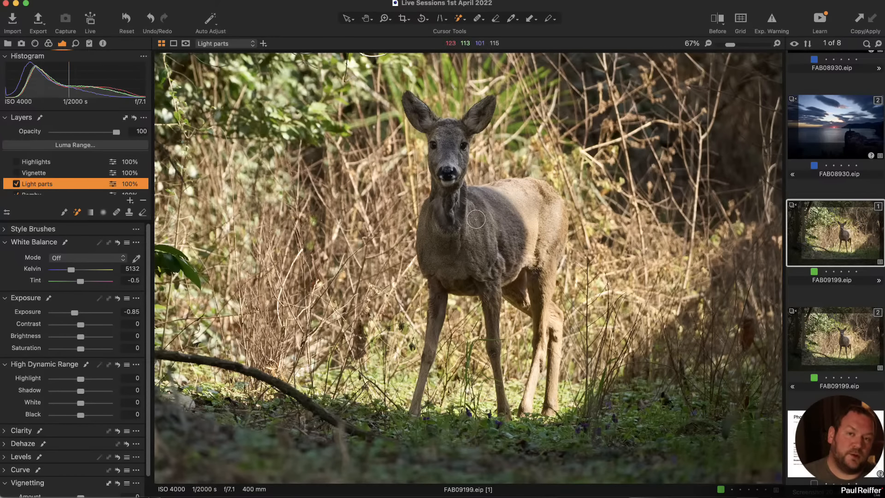
Compare variant 2 of the deer photo with the Light parts layer off and on, leaving the layer enabled
{"action": "left_click", "coordinate": [825, 323]}
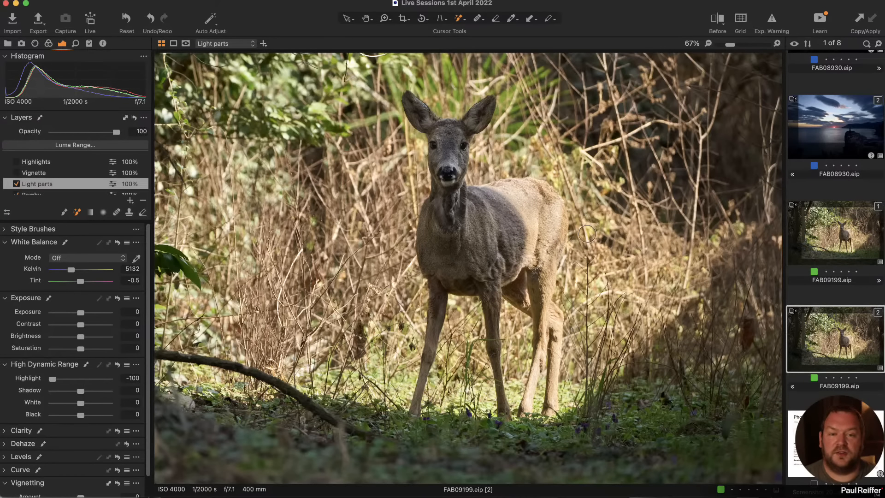
{"action": "left_click", "coordinate": [16, 184]}
{"action": "left_click", "coordinate": [17, 184]}
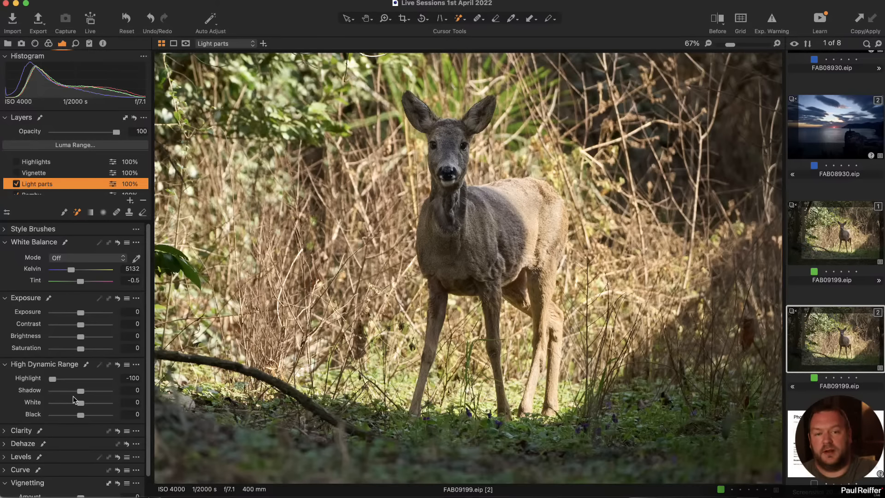
Inspect the light-to-shadow transition on the deer's flank in variant 2 at high magnification, and return to the full photo
{"action": "key", "text": "z"}
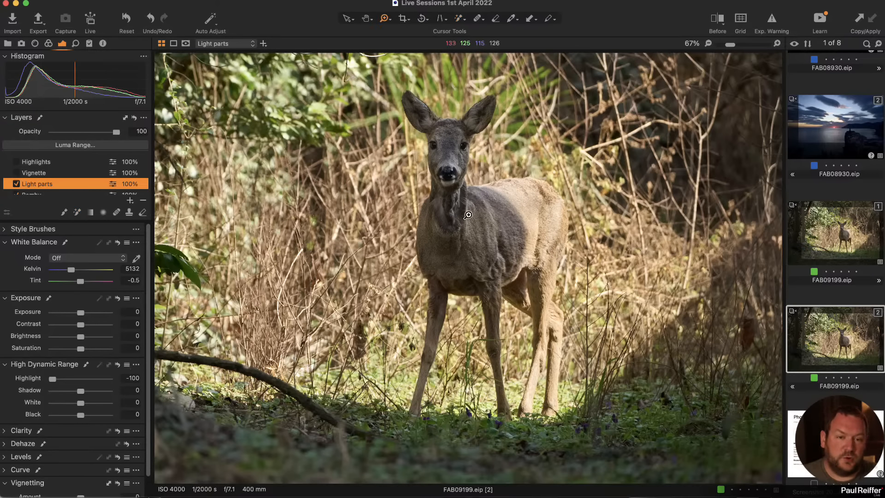
{"action": "left_click_drag", "start_coordinate": [490, 194], "coordinate": [552, 239]}
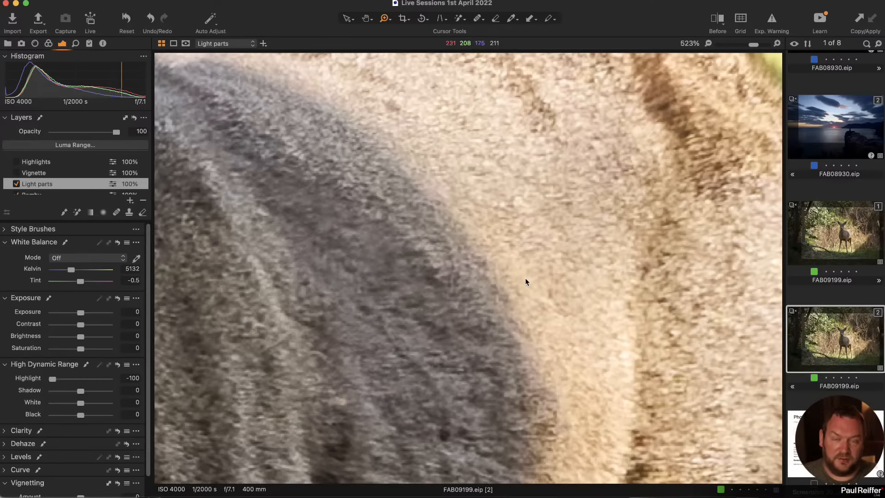
{"action": "left_click", "coordinate": [535, 261], "text": "alt"}
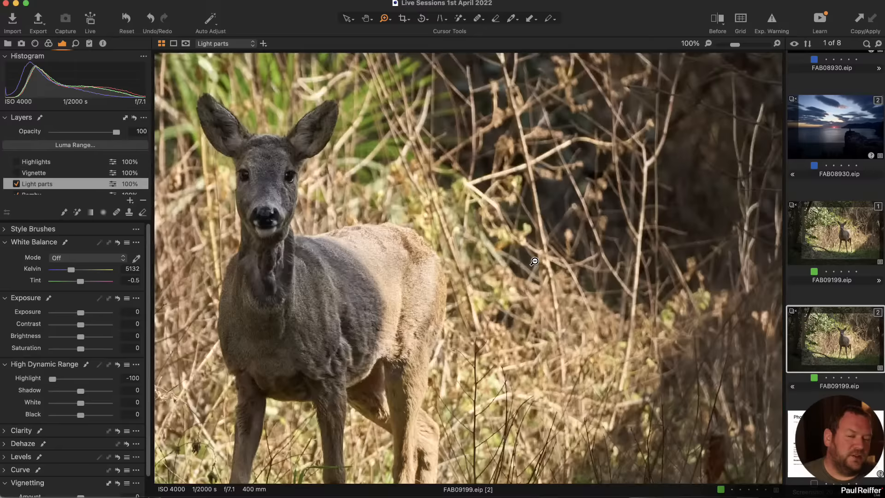
{"action": "left_click", "coordinate": [535, 261], "text": "alt"}
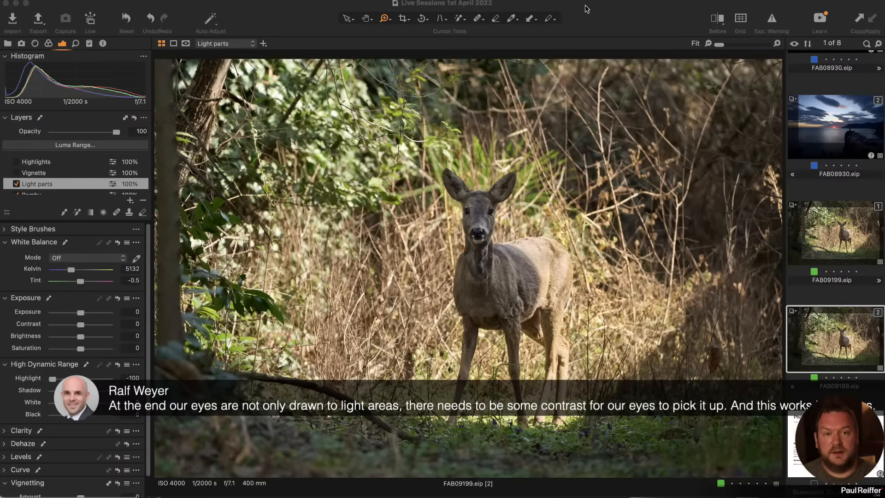
Compare variant 2 in the split Before/After view, turn the comparison off, and examine the shadow edge on the deer's back up close
{"action": "key", "text": "y"}
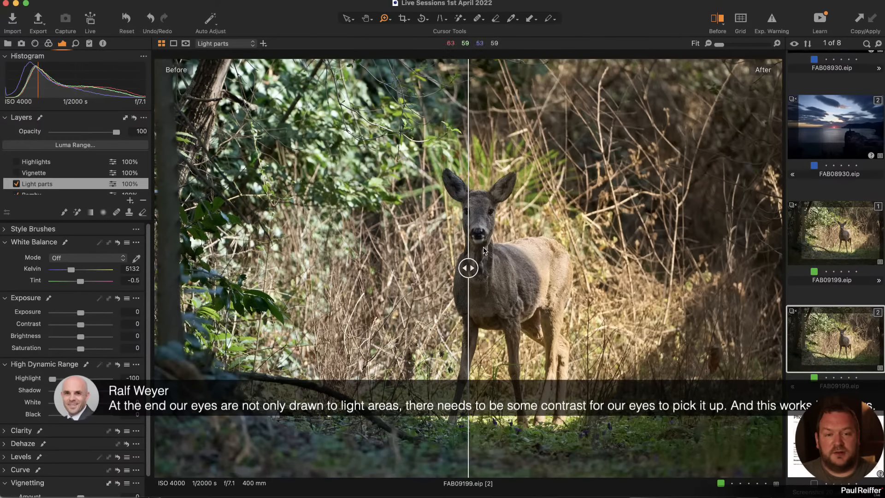
{"action": "left_click_drag", "start_coordinate": [469, 268], "coordinate": [278, 268]}
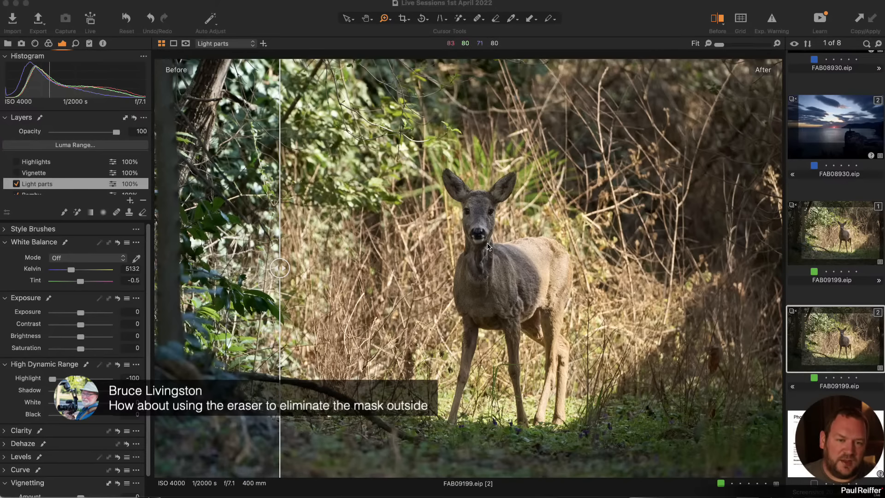
{"action": "left_click", "coordinate": [548, 277]}
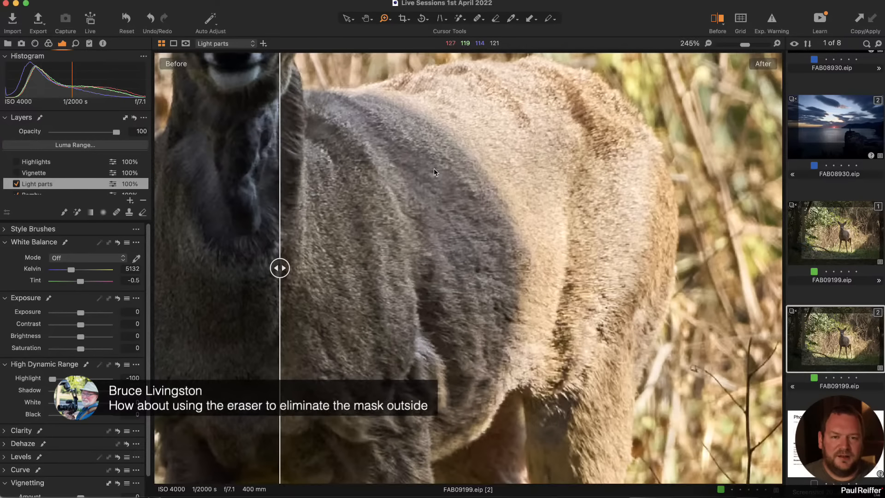
{"action": "left_click_drag", "start_coordinate": [466, 149], "coordinate": [524, 218]}
{"action": "key", "text": "y"}
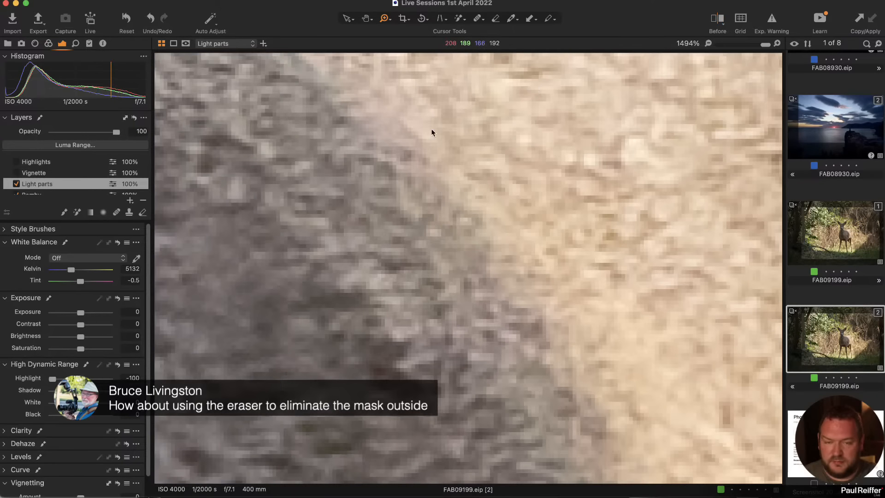
{"action": "scroll", "coordinate": [433, 242], "scroll_direction": "down", "scroll_amount": 2}
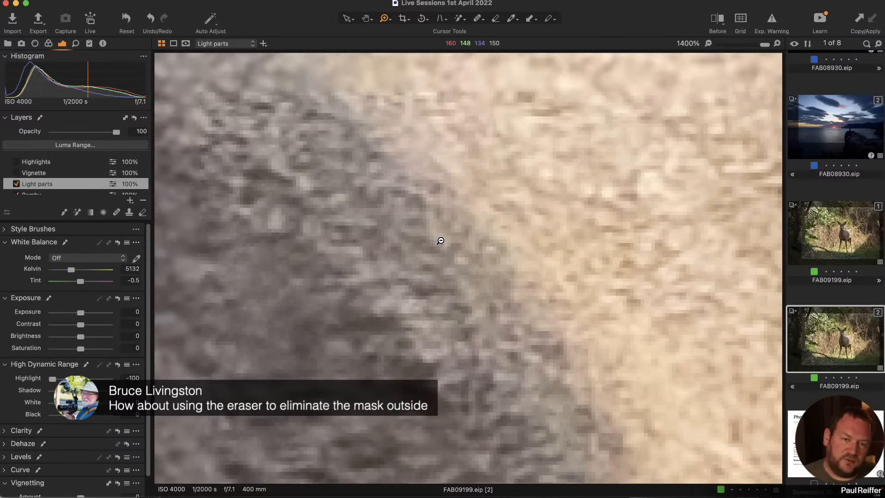
{"action": "scroll", "coordinate": [441, 244], "scroll_direction": "down", "scroll_amount": 4}
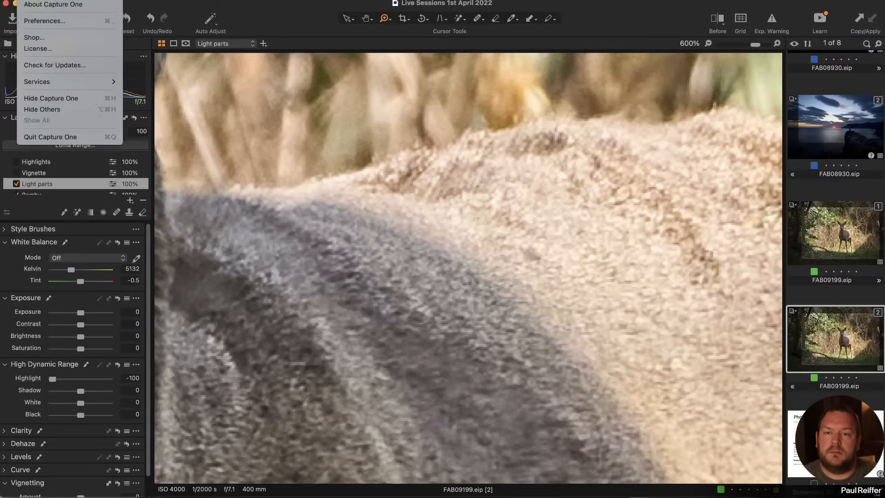
Open the keyboard shortcuts editor and search the commands for "gra" and "grey"
{"action": "key", "text": "Right"}
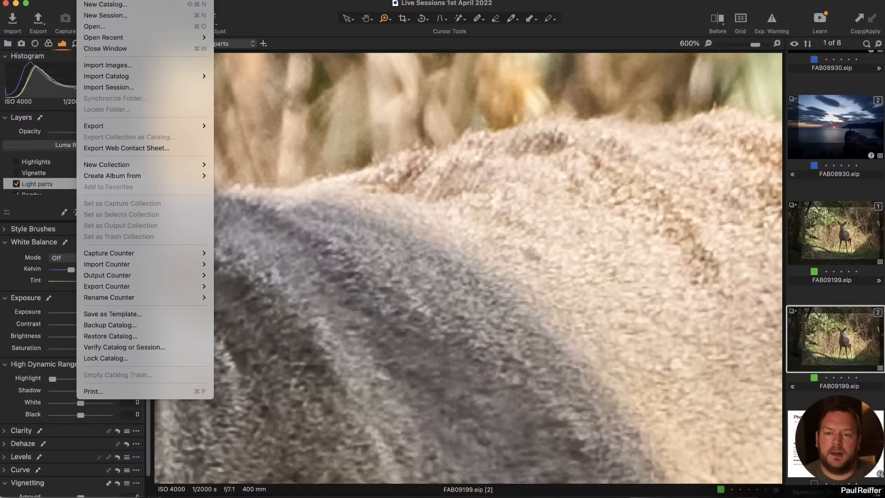
{"action": "key", "text": "Escape"}
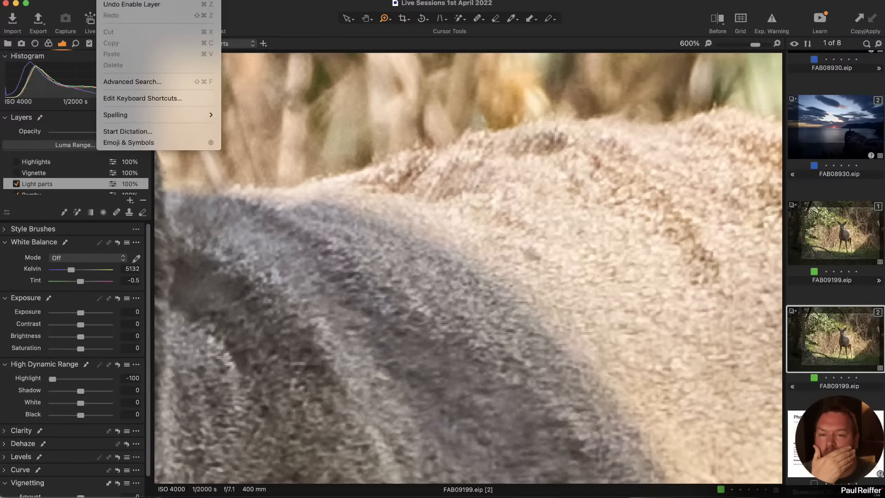
{"action": "left_click", "coordinate": [179, 97]}
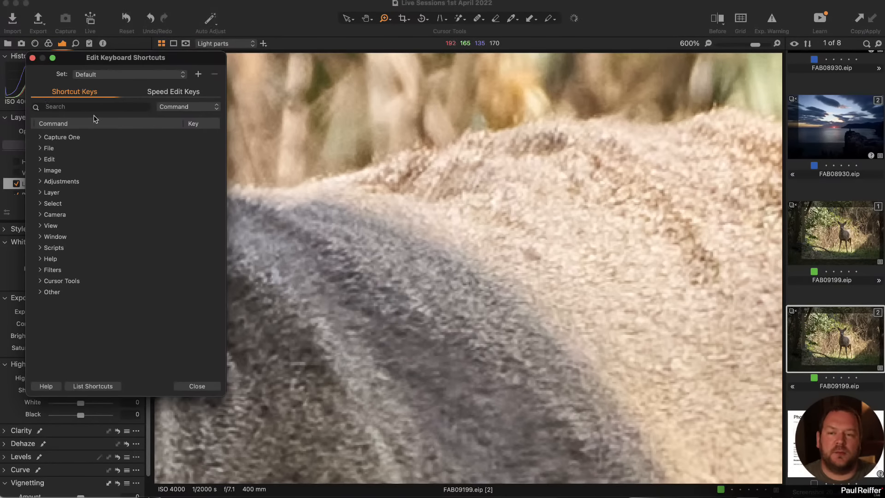
{"action": "left_click", "coordinate": [108, 106]}
{"action": "type", "text": "gra"}
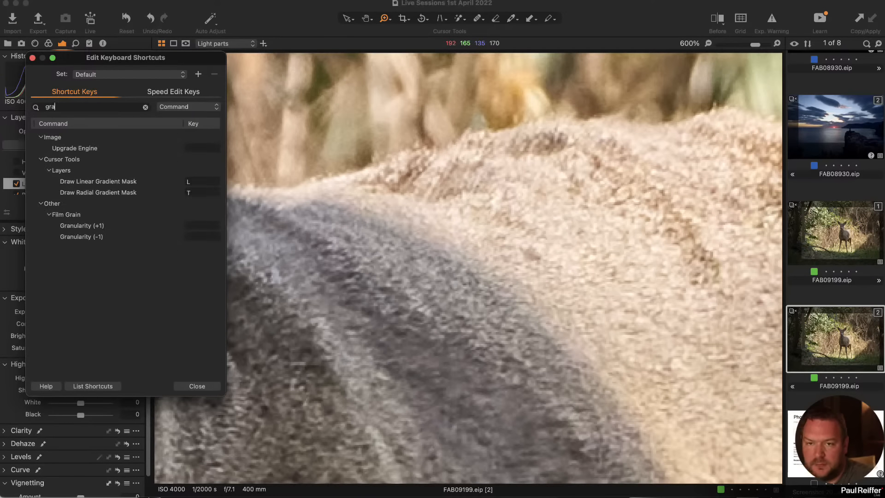
{"action": "type", "text": "y"}
{"action": "key", "text": "BackSpace"}
{"action": "key", "text": "BackSpace"}
{"action": "type", "text": "ey"}
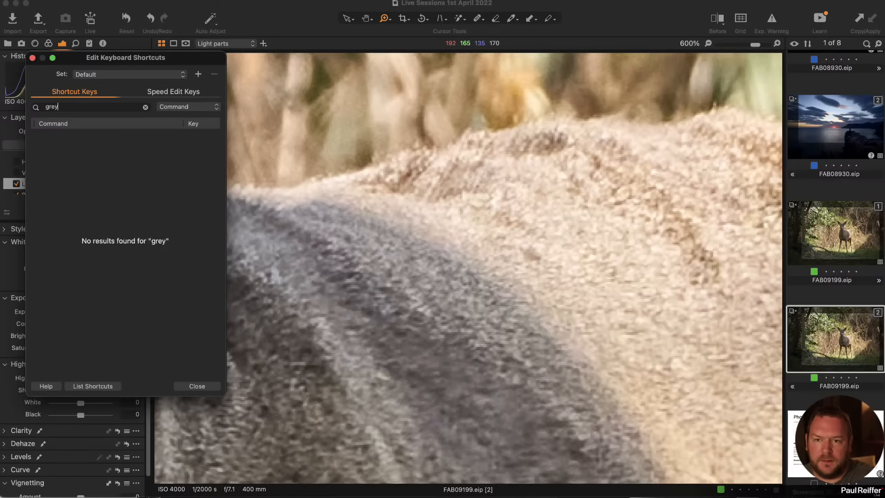
Search the keyboard shortcut commands for "mask"
{"action": "key", "text": "BackSpace"}
{"action": "key", "text": "BackSpace"}
{"action": "key", "text": "BackSpace"}
{"action": "key", "text": "BackSpace"}
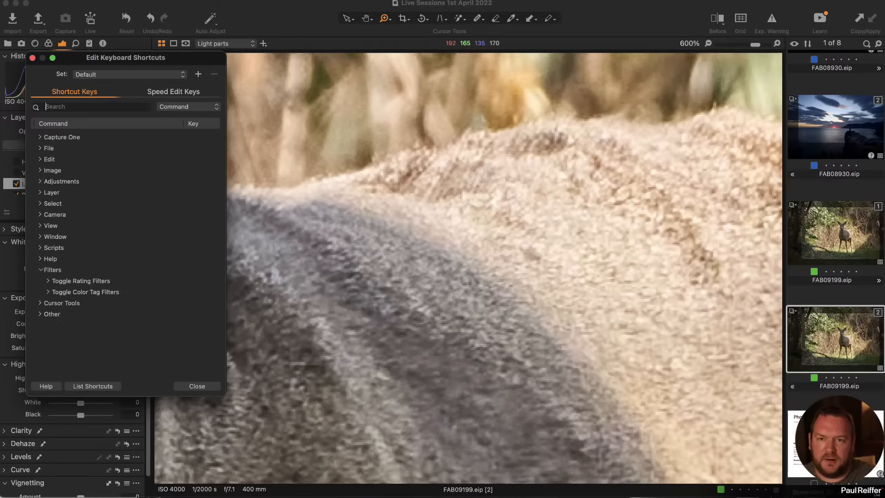
{"action": "type", "text": "mask"}
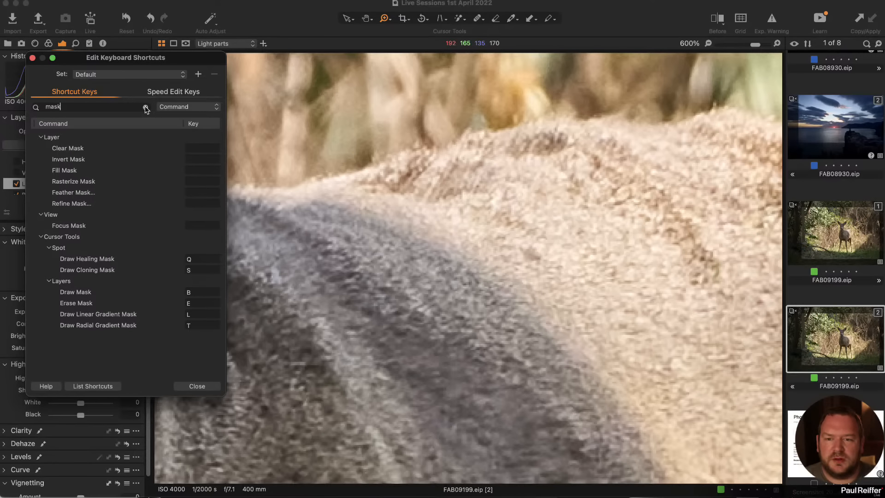
{"action": "left_click", "coordinate": [198, 74]}
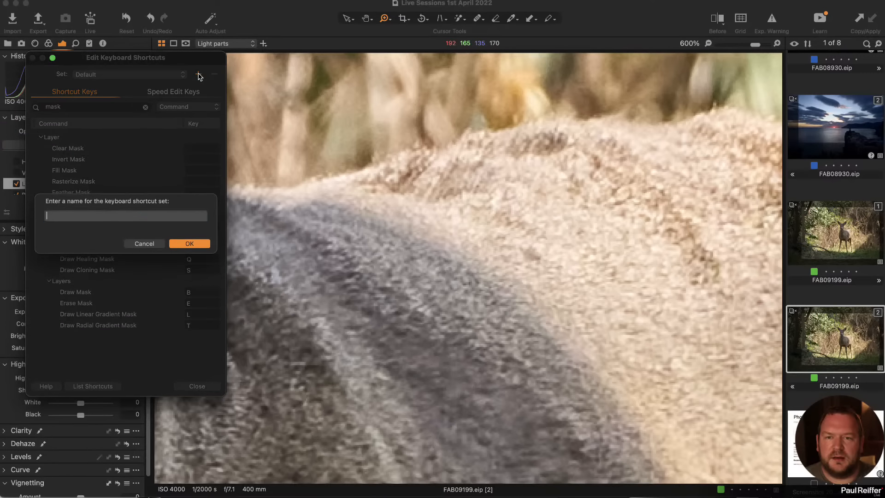
{"action": "left_click", "coordinate": [142, 246]}
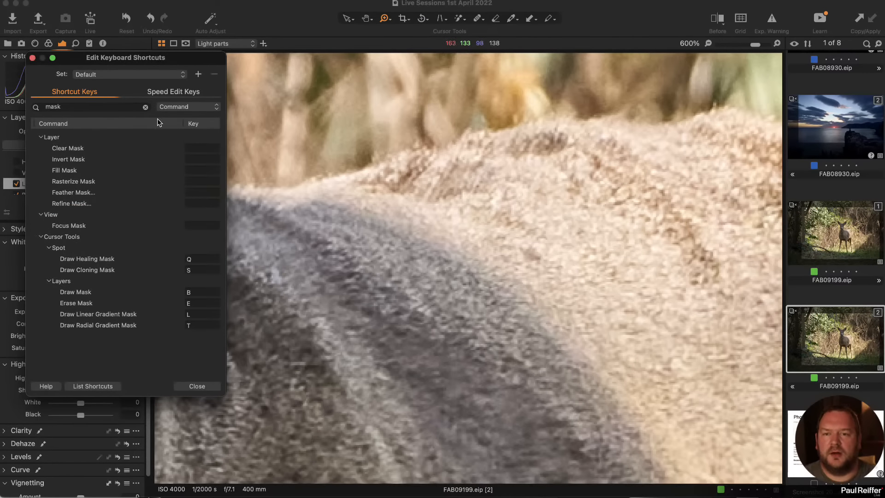
{"action": "left_click", "coordinate": [179, 109]}
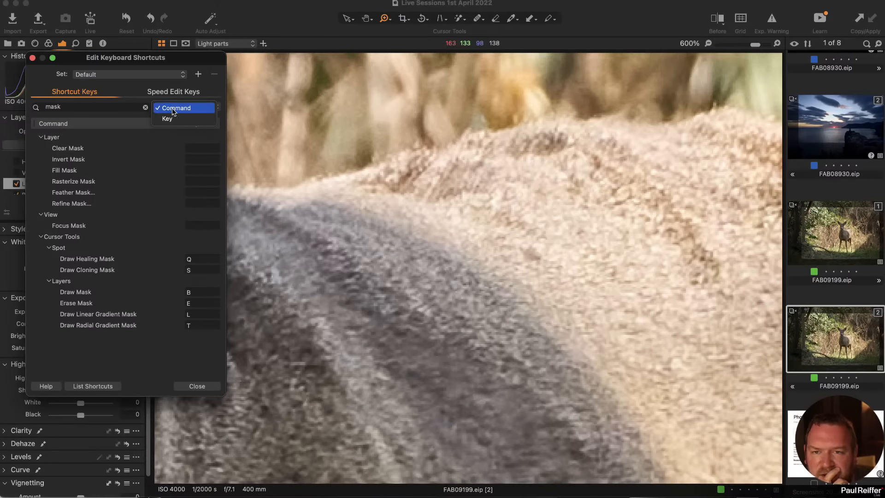
{"action": "left_click", "coordinate": [174, 109]}
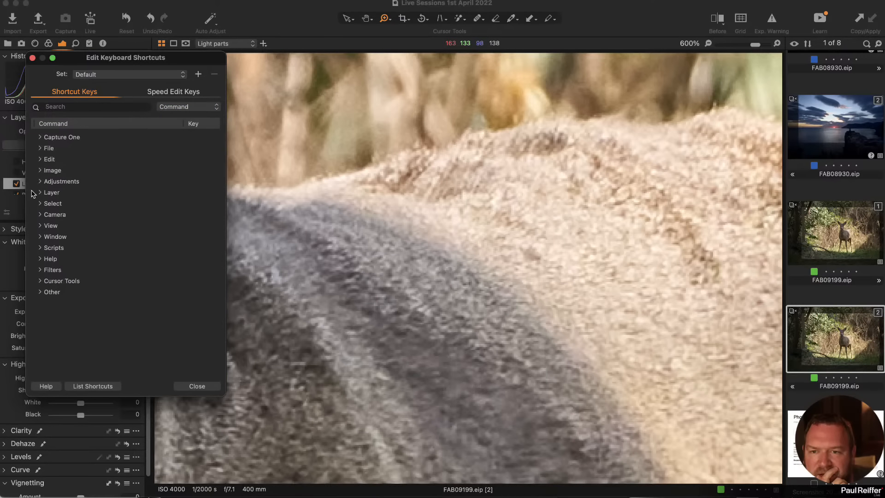
Look through the View commands for a mask display shortcut, and close the keyboard shortcuts editor
{"action": "left_click", "coordinate": [40, 226]}
{"action": "scroll", "coordinate": [83, 266], "scroll_direction": "down", "scroll_amount": 5}
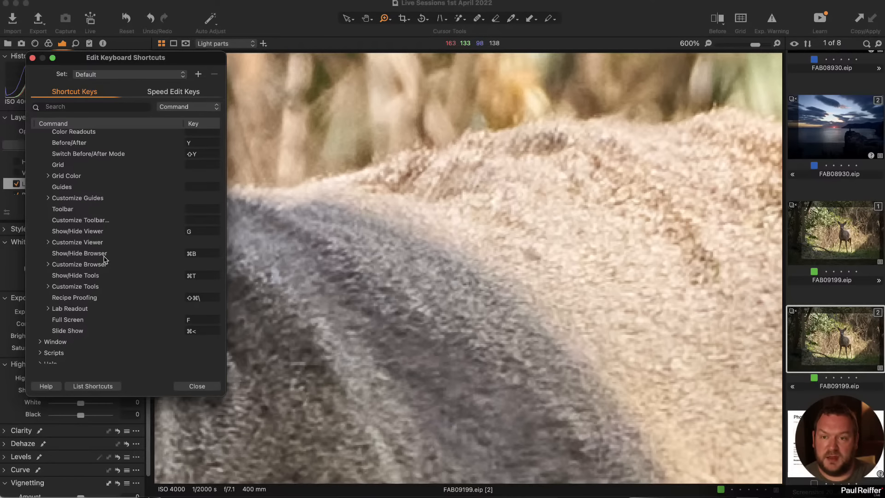
{"action": "scroll", "coordinate": [105, 260], "scroll_direction": "up", "scroll_amount": 2}
{"action": "scroll", "coordinate": [105, 260], "scroll_direction": "up", "scroll_amount": 3}
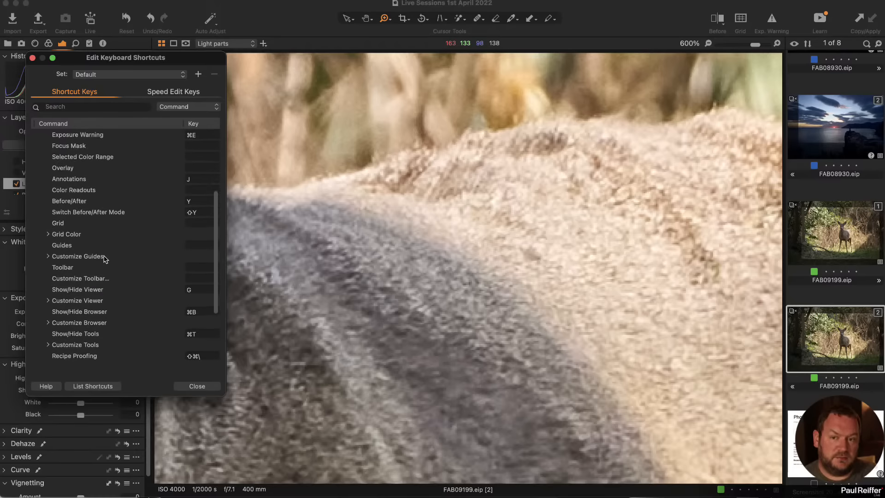
{"action": "left_click", "coordinate": [196, 386]}
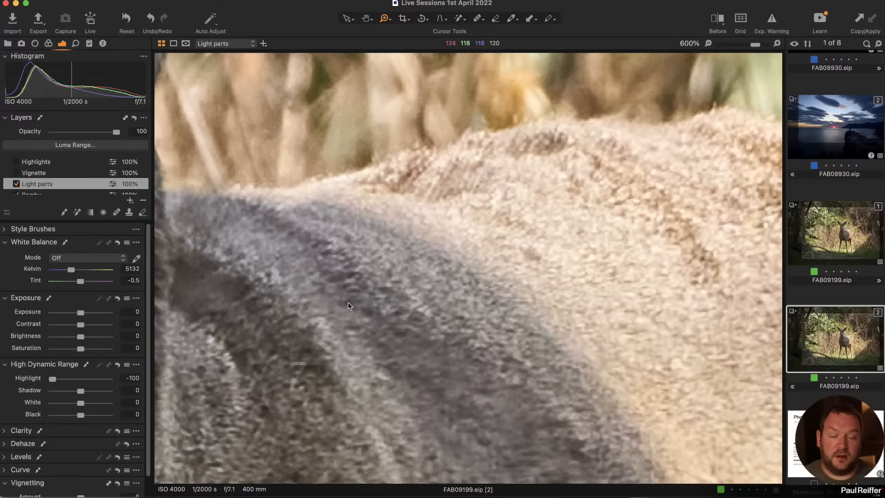
Select the Bamby layer with the whole photo in view, and display its mask as an overlay and in grayscale
{"action": "key", "text": "super+0"}
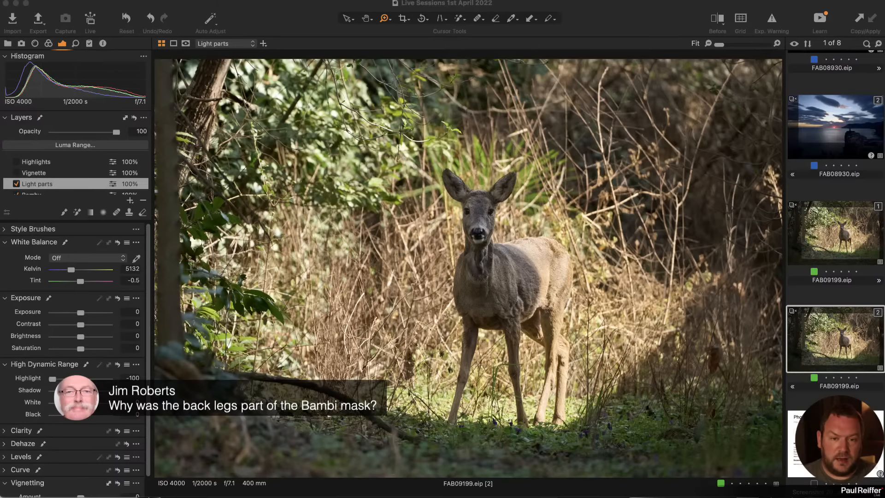
{"action": "scroll", "coordinate": [18, 181], "scroll_direction": "down", "scroll_amount": 2}
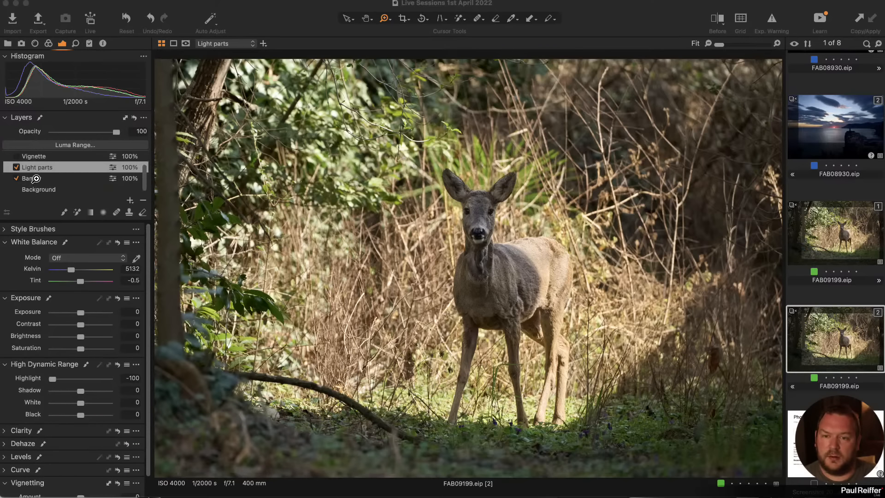
{"action": "left_click", "coordinate": [36, 179]}
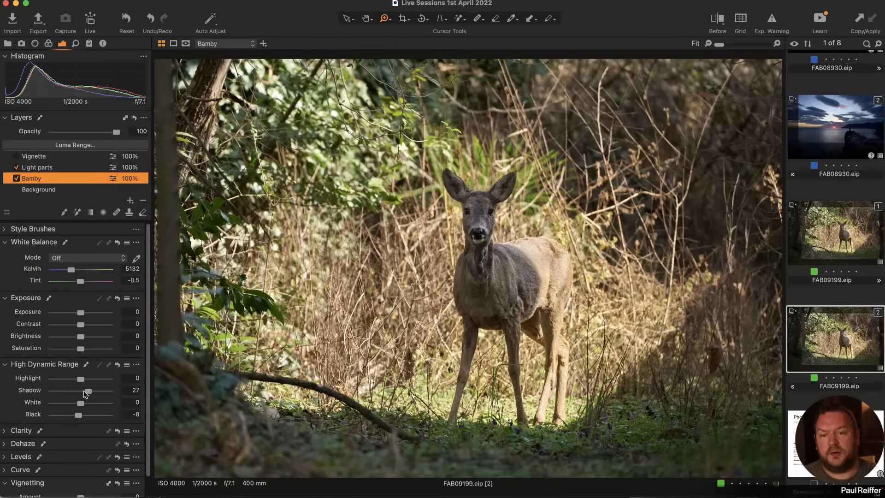
{"action": "key", "text": "m"}
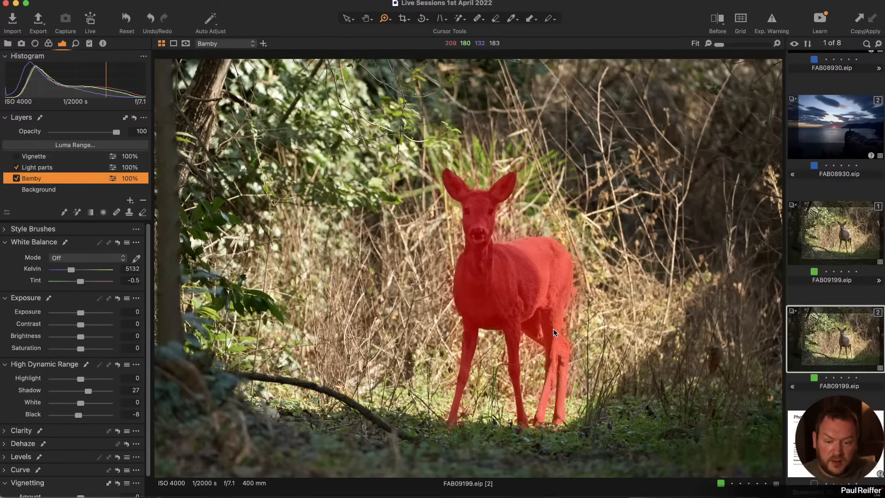
{"action": "left_click", "coordinate": [185, 44]}
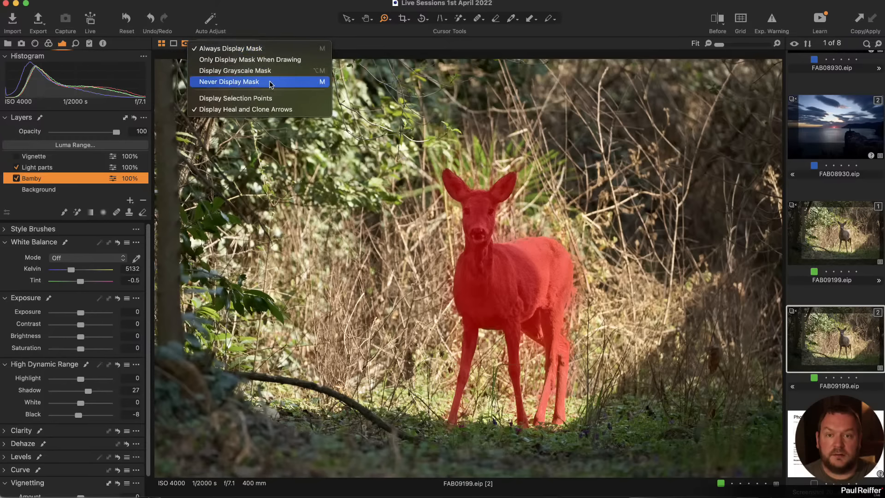
{"action": "left_click", "coordinate": [262, 72]}
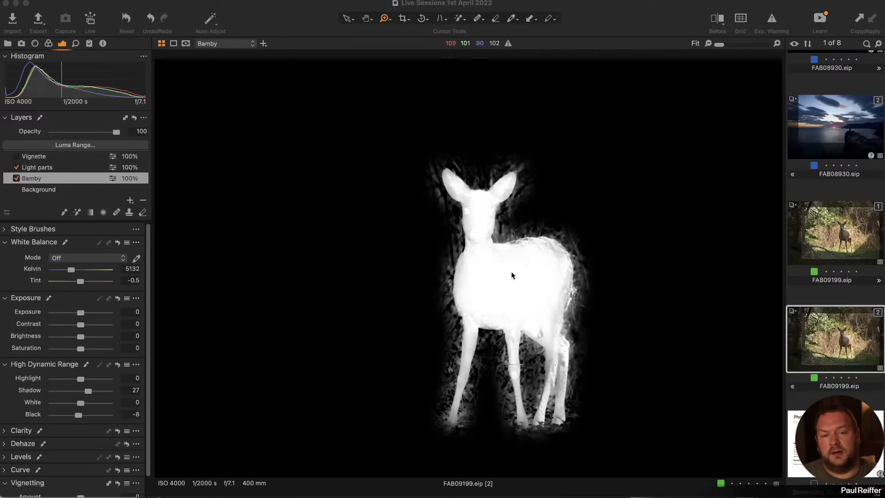
Hide the Bamby layer's grayscale mask after a closer look at the deer, and select the Light parts layer
{"action": "left_click", "coordinate": [495, 286]}
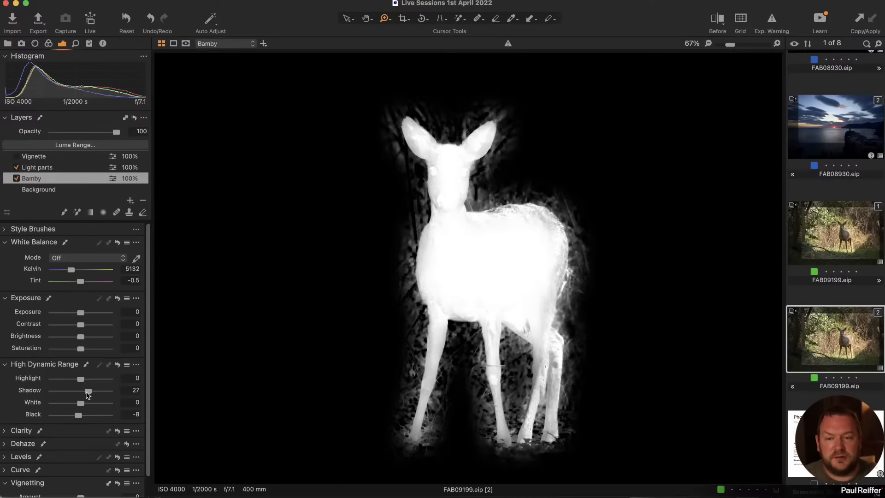
{"action": "key", "text": "alt+m"}
{"action": "key", "text": "m"}
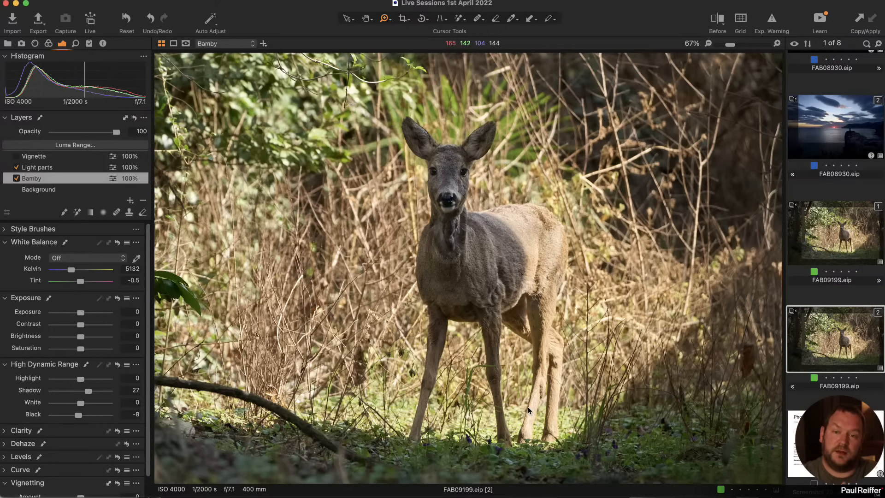
{"action": "left_click", "coordinate": [47, 167]}
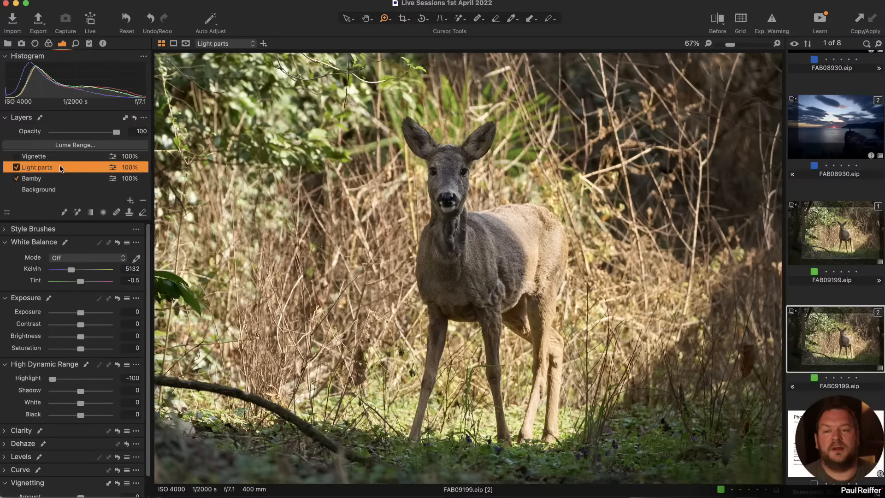
Compare the Light parts layer settings between the two variants of the deer photo, ending on variant 2
{"action": "left_click", "coordinate": [837, 231]}
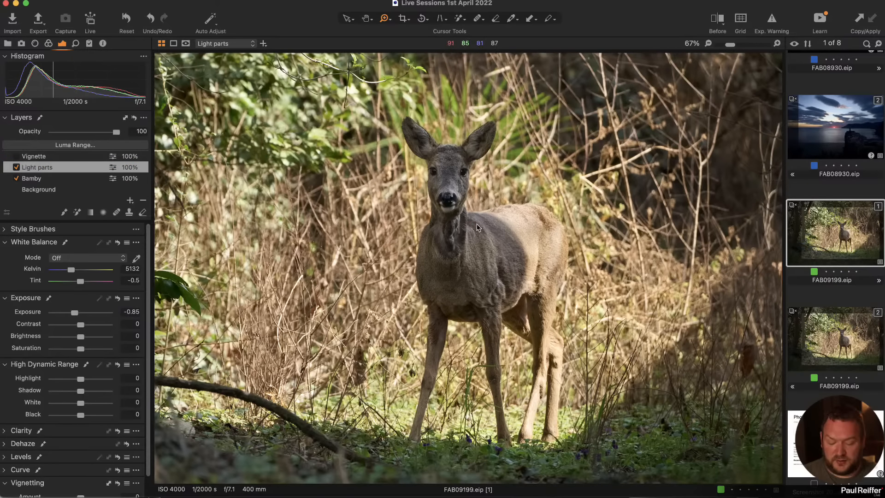
{"action": "key", "text": "m"}
{"action": "key", "text": "m"}
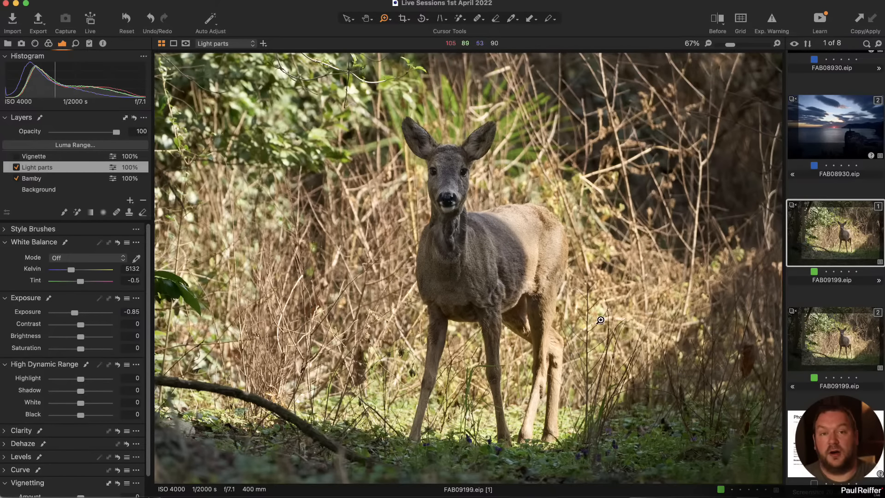
{"action": "left_click", "coordinate": [846, 328]}
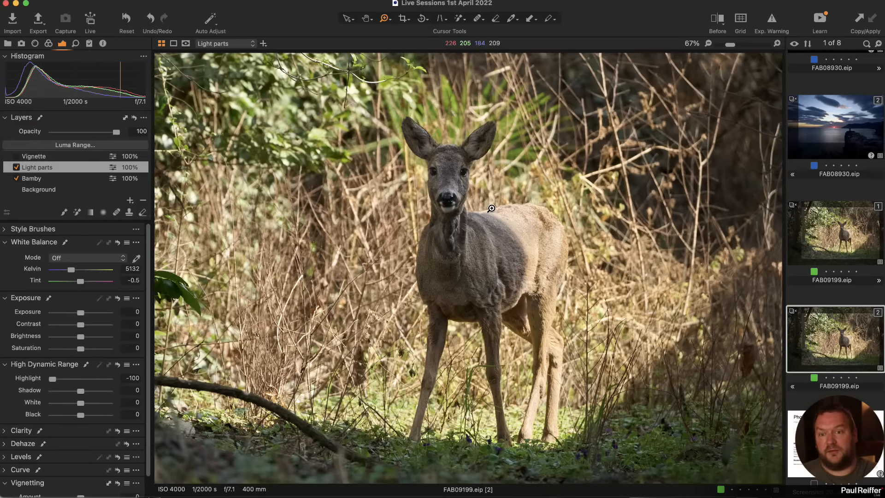
Enable and select the Vignette layer on the deer photo, briefly displaying its mask as an overlay
{"action": "scroll", "coordinate": [34, 182], "scroll_direction": "up", "scroll_amount": 2}
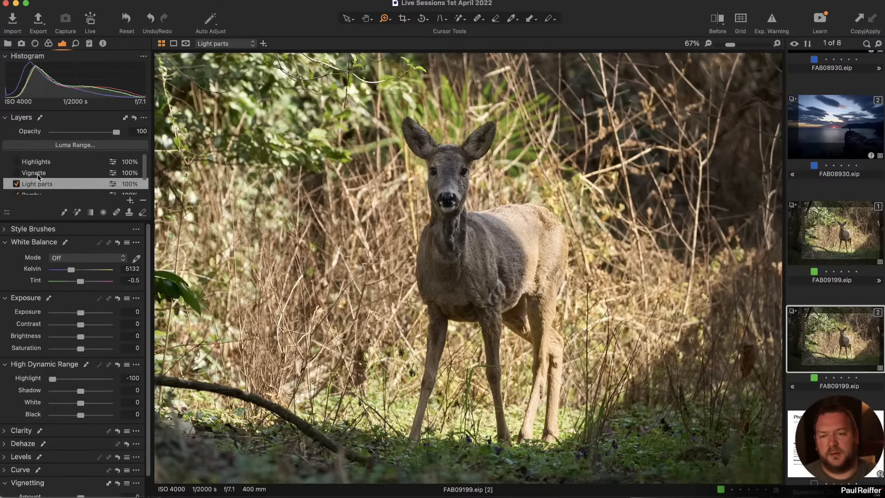
{"action": "left_click", "coordinate": [38, 173]}
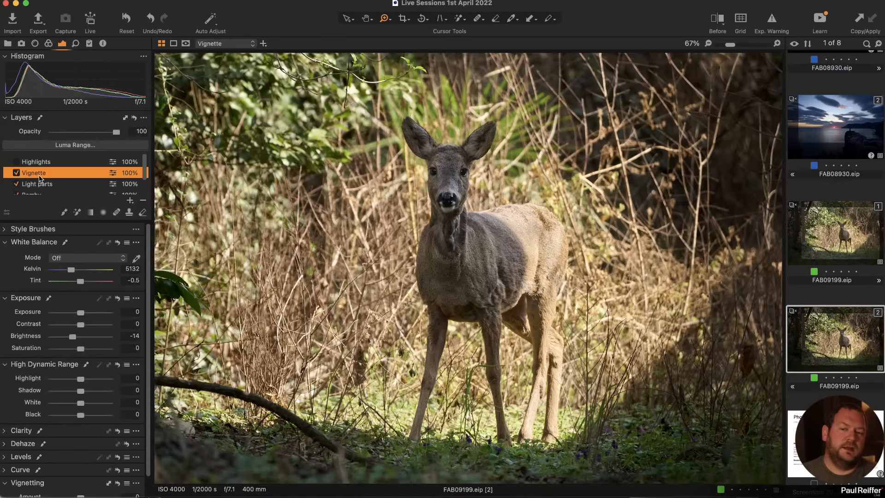
{"action": "scroll", "coordinate": [39, 175], "scroll_direction": "down", "scroll_amount": 2}
{"action": "key", "text": "m"}
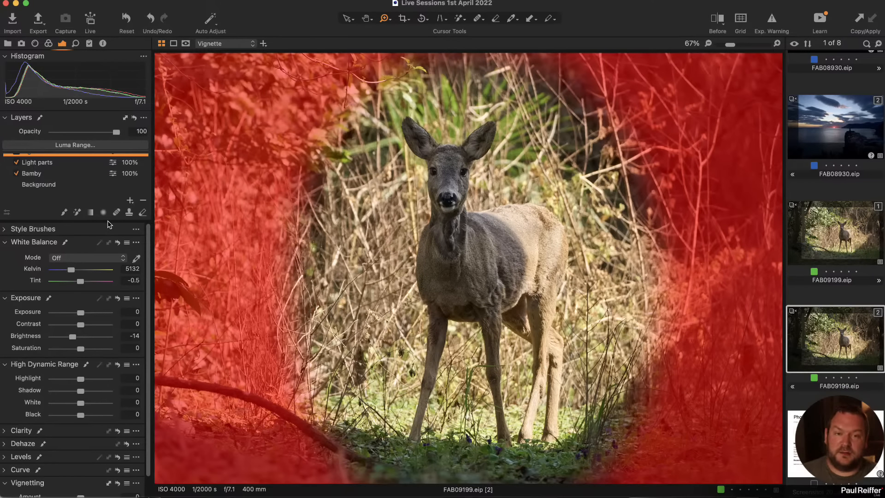
{"action": "key", "text": "m"}
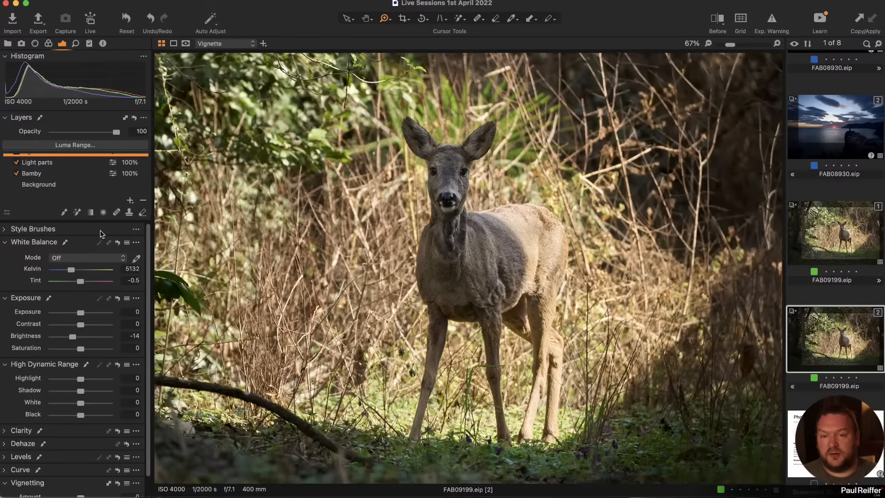
Switch off the Vignette layer, try a Vignetting amount of -3.03 instead, and check the available vignetting methods
{"action": "scroll", "coordinate": [100, 230], "scroll_direction": "down", "scroll_amount": 1}
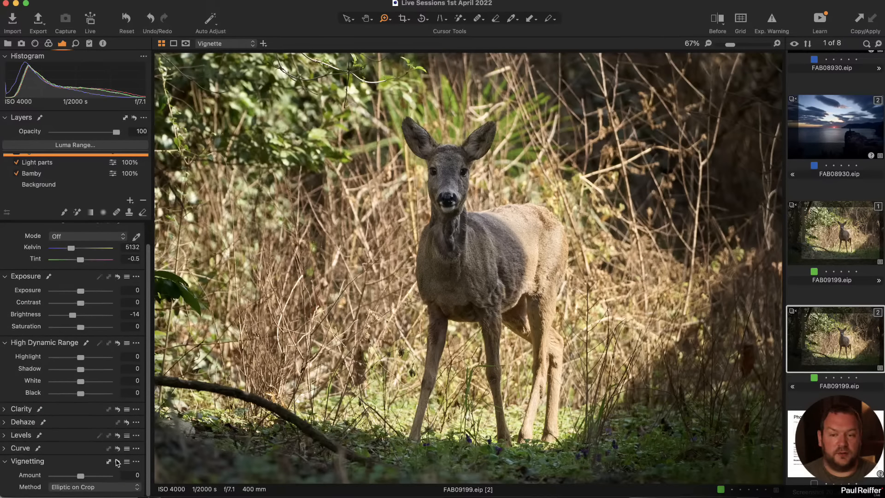
{"action": "scroll", "coordinate": [36, 183], "scroll_direction": "up", "scroll_amount": 2}
{"action": "left_click", "coordinate": [16, 172]}
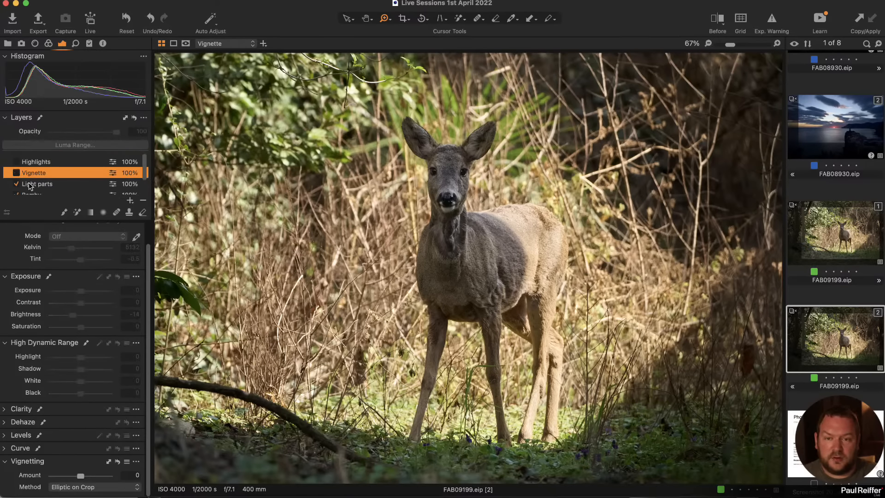
{"action": "left_click_drag", "start_coordinate": [80, 475], "coordinate": [63, 478]}
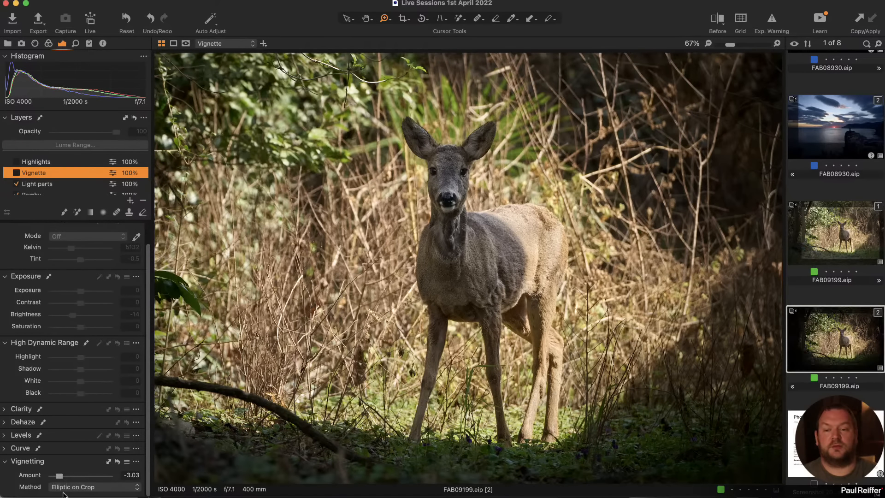
{"action": "left_click", "coordinate": [72, 487]}
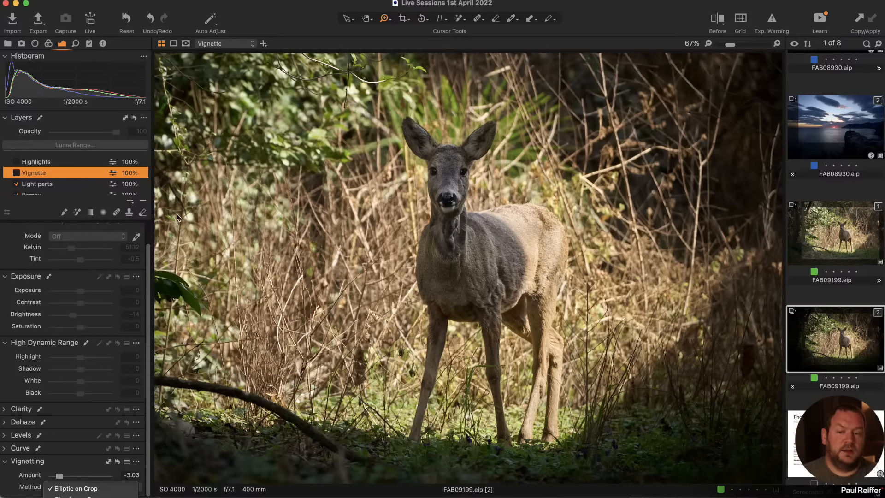
{"action": "left_click", "coordinate": [318, 24]}
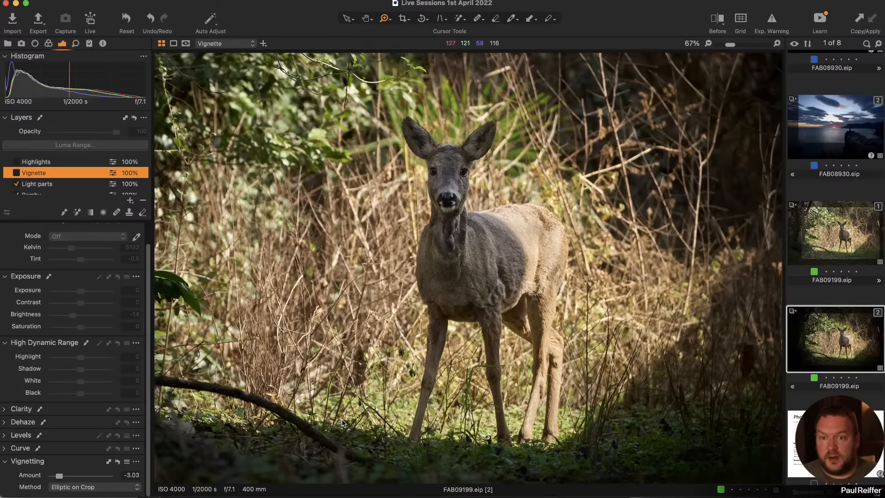
Reset the Vignetting adjustment and switch the Vignette layer back on
{"action": "scroll", "coordinate": [59, 461], "scroll_direction": "down", "scroll_amount": 2}
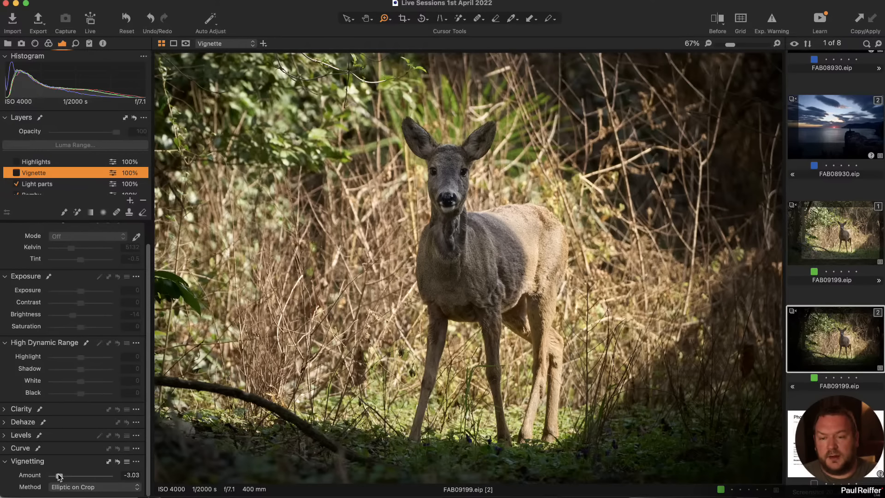
{"action": "left_click", "coordinate": [118, 461]}
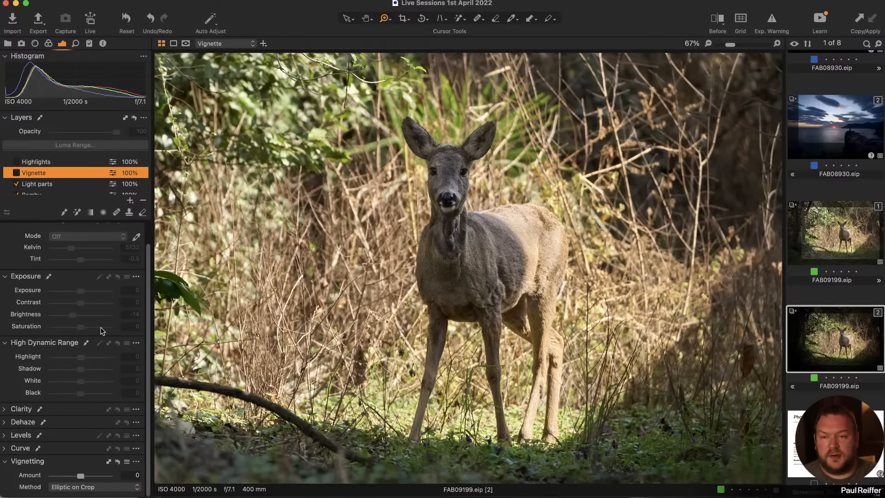
{"action": "left_click", "coordinate": [17, 173]}
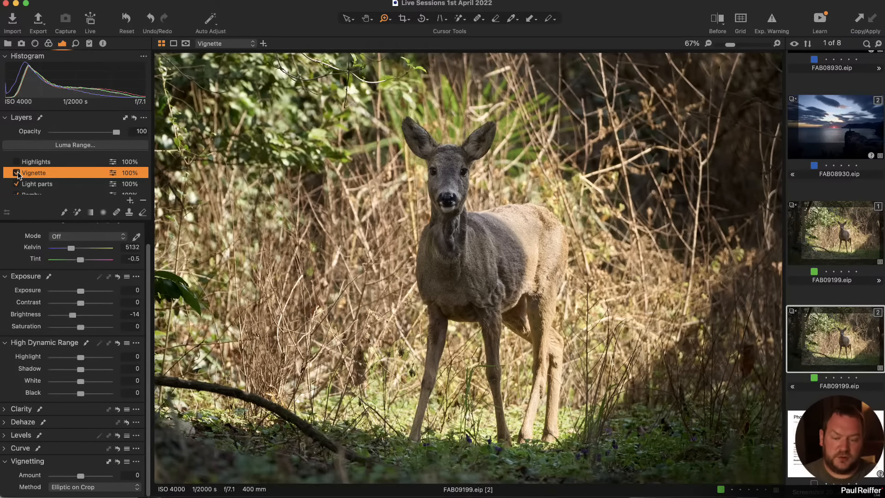
Widen the falloff of the Vignette layer's radial gradient around the deer, checking the softer mask as an overlay
{"action": "key", "text": "m"}
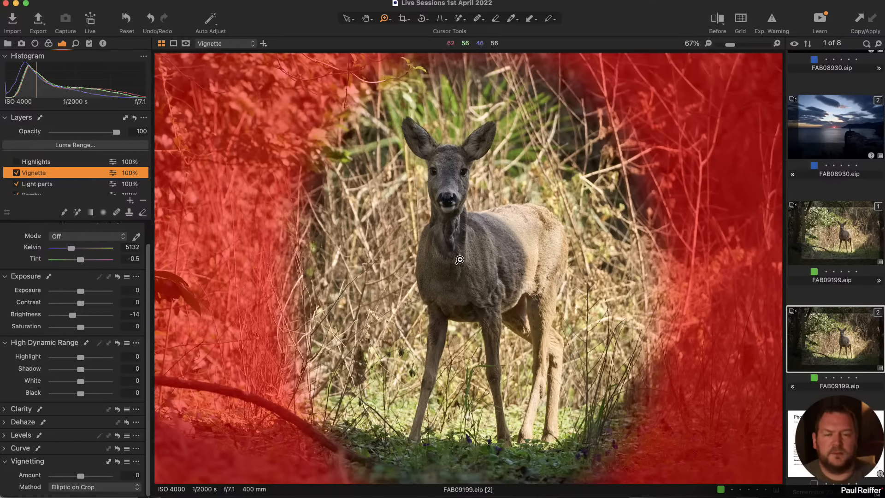
{"action": "left_click", "coordinate": [104, 212]}
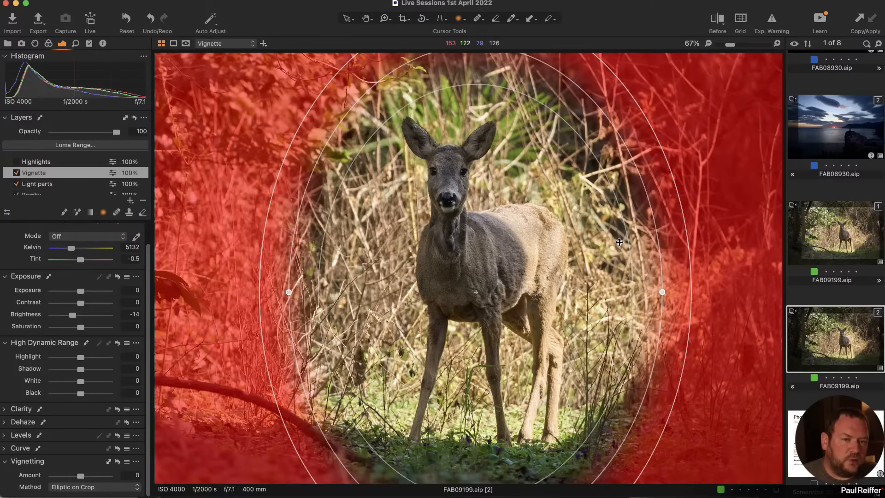
{"action": "key", "text": "m"}
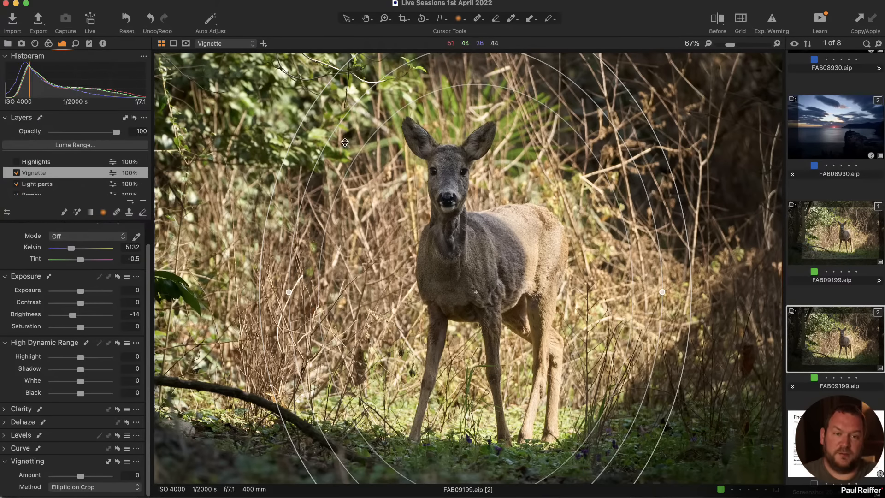
{"action": "left_click_drag", "start_coordinate": [619, 205], "coordinate": [595, 220]}
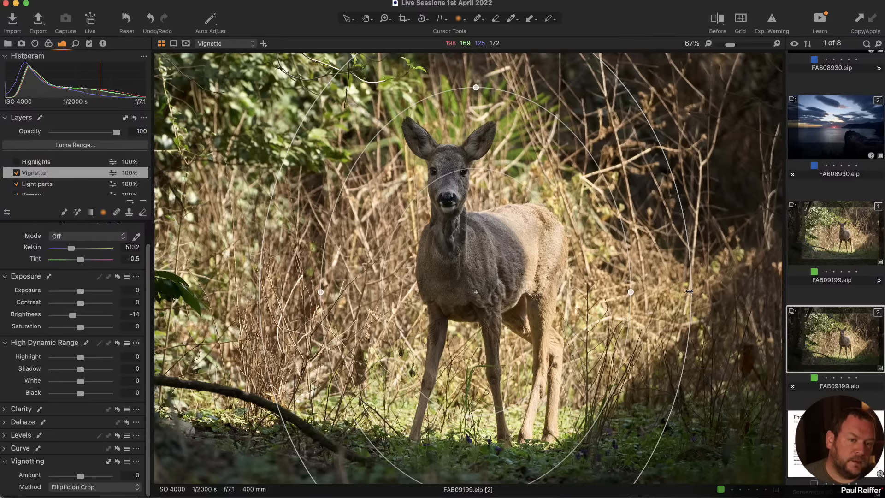
{"action": "left_click_drag", "start_coordinate": [693, 289], "coordinate": [746, 296]}
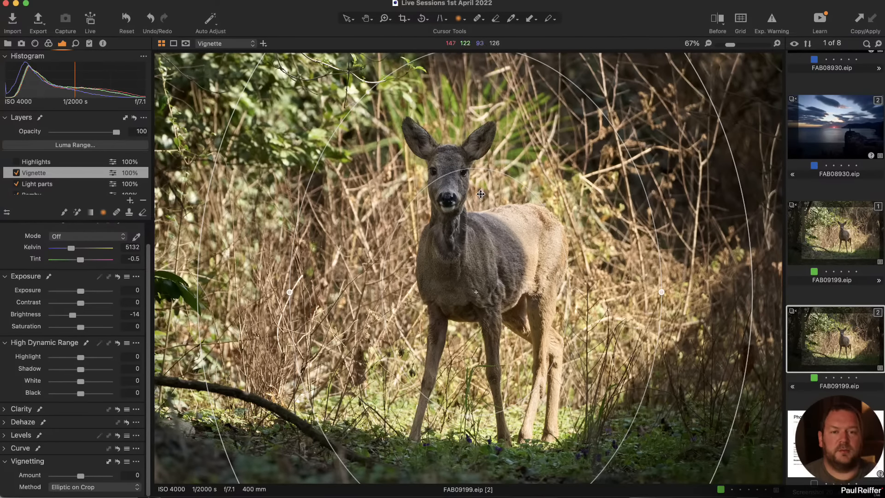
{"action": "key", "text": "m"}
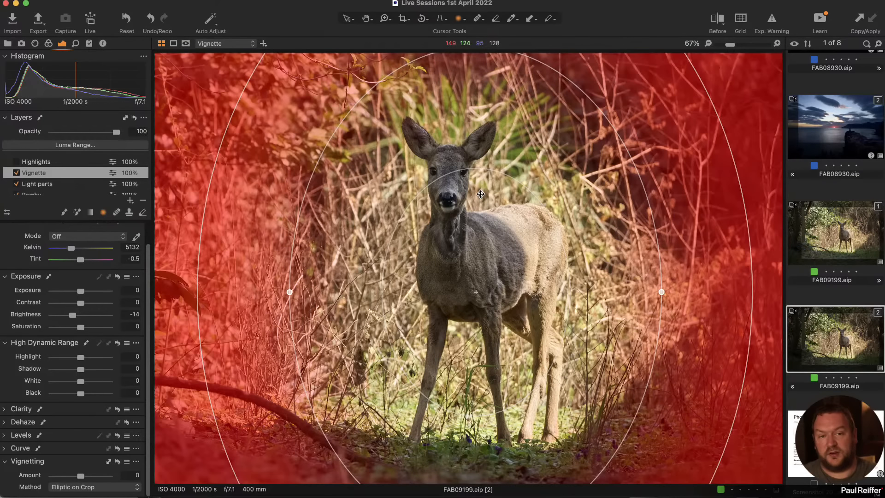
{"action": "key", "text": "m"}
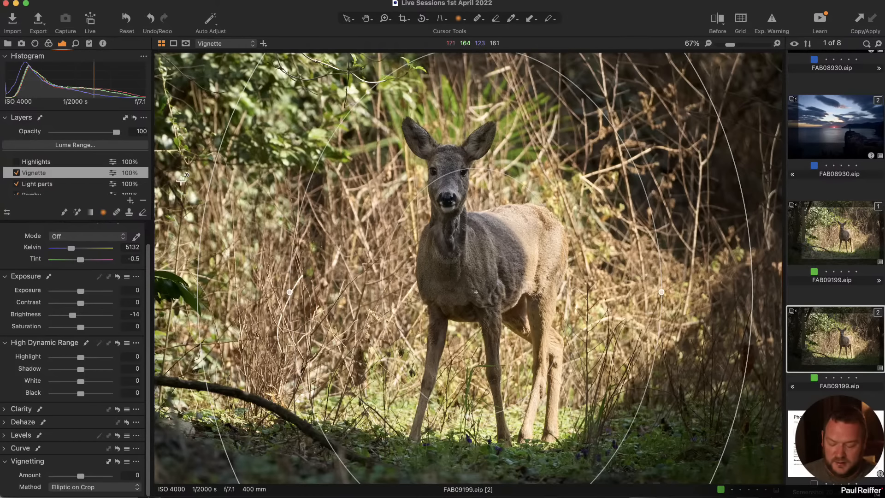
{"action": "left_click", "coordinate": [431, 334]}
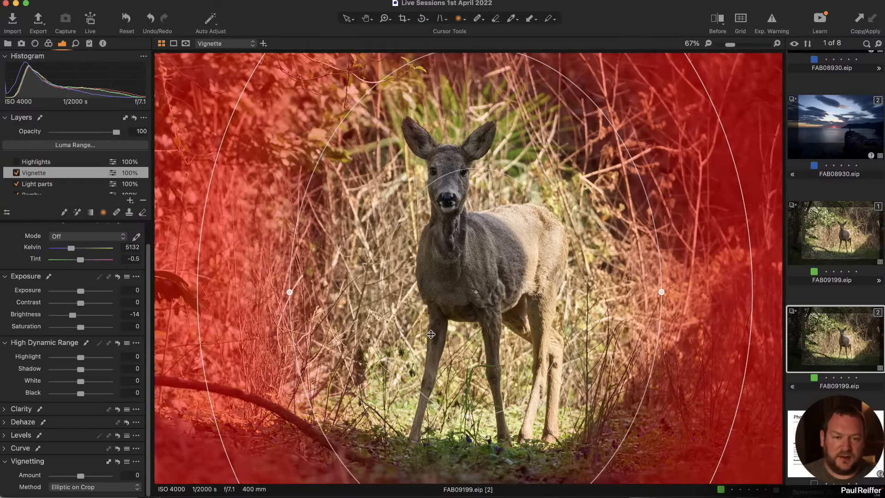
Rasterize the Vignette layer's mask and paint extra soft mask around the deer with a low-opacity brush
{"action": "right_click", "coordinate": [57, 174]}
{"action": "left_click", "coordinate": [93, 212]}
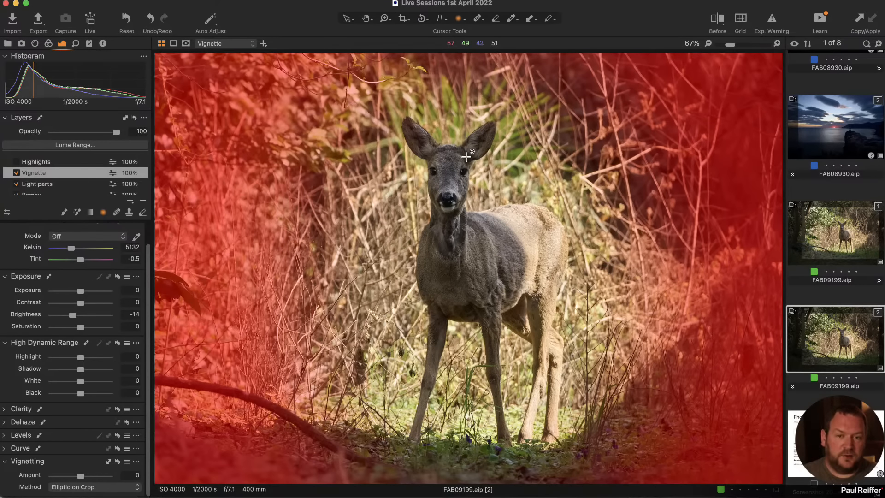
{"action": "left_click", "coordinate": [64, 213]}
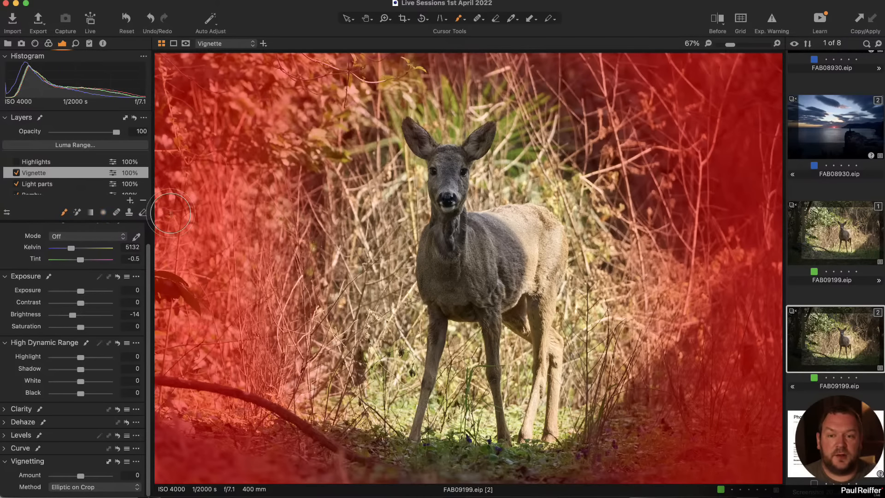
{"action": "right_click", "coordinate": [310, 228]}
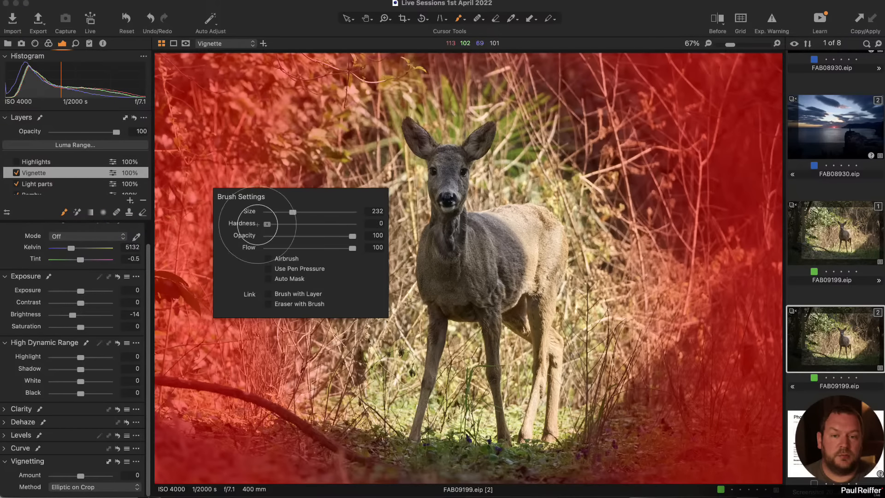
{"action": "left_click_drag", "start_coordinate": [352, 236], "coordinate": [279, 236]}
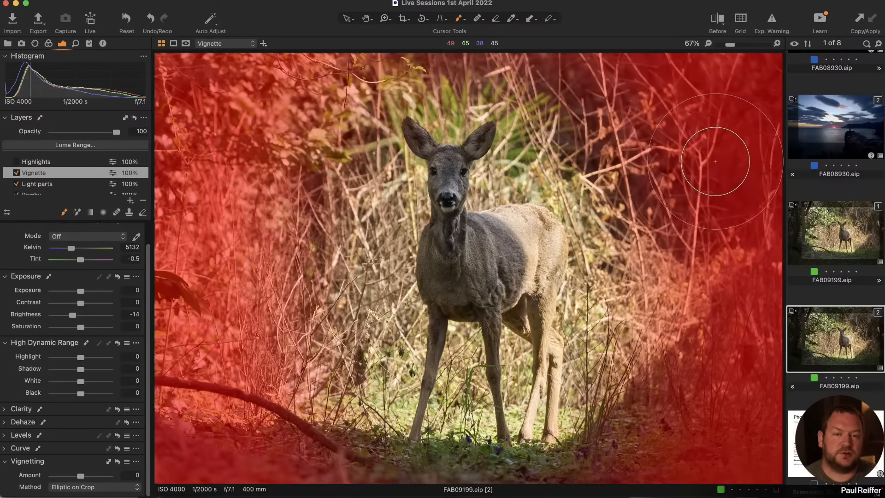
{"action": "mouse_move", "coordinate": [572, 149]}
{"action": "left_mouse_down"}
{"action": "mouse_move", "coordinate": [550, 146]}
{"action": "mouse_move", "coordinate": [585, 173]}
{"action": "mouse_move", "coordinate": [530, 173]}
{"action": "mouse_move", "coordinate": [693, 256]}
{"action": "mouse_move", "coordinate": [611, 226]}
{"action": "mouse_move", "coordinate": [604, 275]}
{"action": "left_mouse_up"}
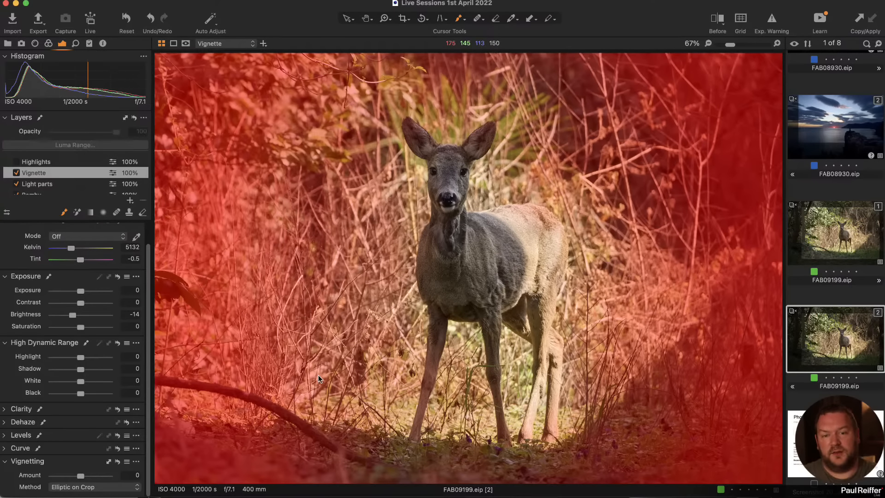
View the painted Vignette mask in grayscale, return to the overlay, and hide the mask
{"action": "left_click", "coordinate": [185, 44]}
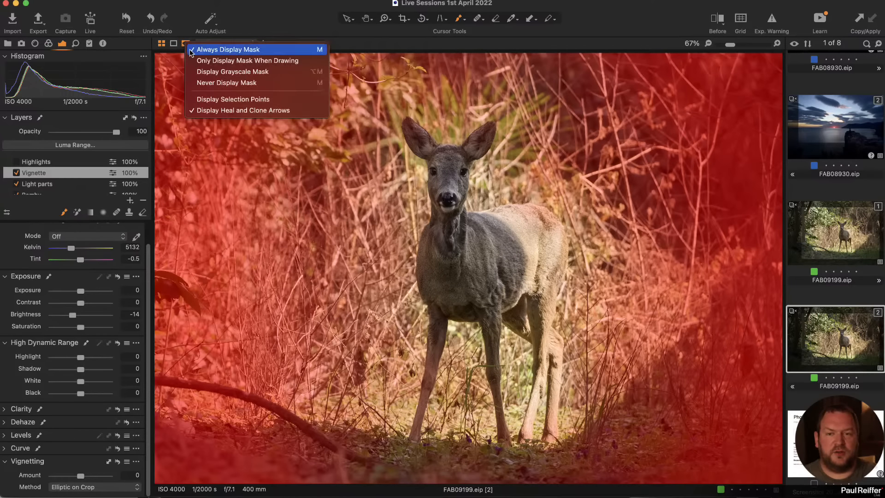
{"action": "left_click", "coordinate": [240, 72]}
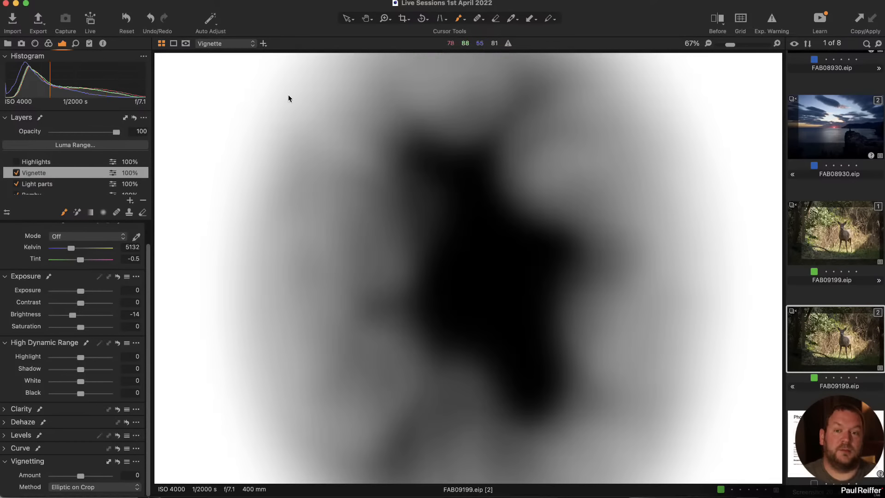
{"action": "left_click", "coordinate": [187, 44]}
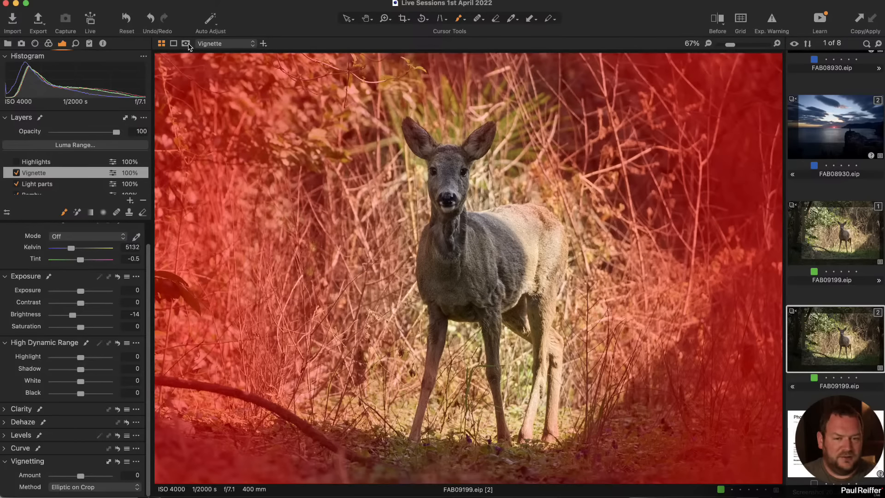
{"action": "left_click", "coordinate": [186, 44]}
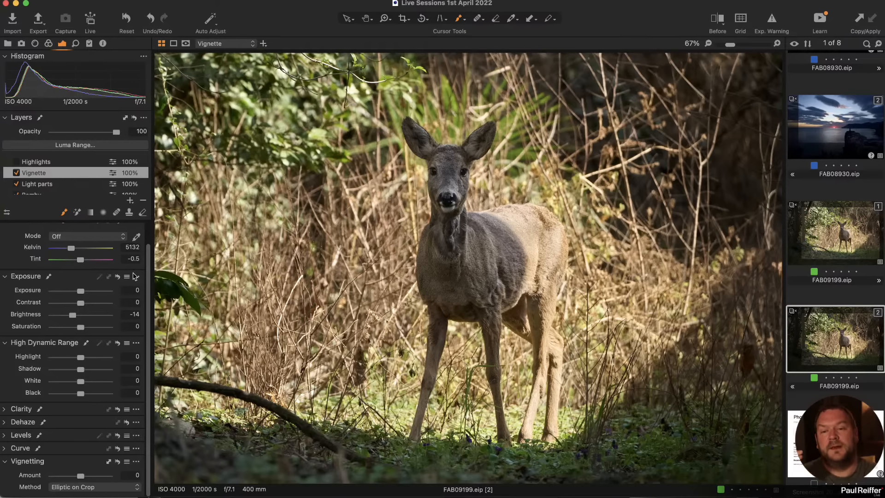
Check the Vignetting settings with the Highlights layer selected, and return to the Vignette layer
{"action": "scroll", "coordinate": [80, 466], "scroll_direction": "down", "scroll_amount": 2}
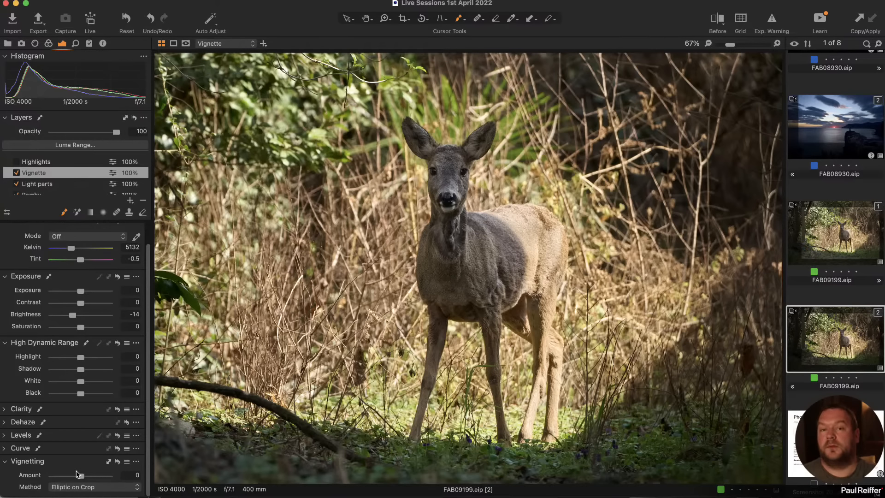
{"action": "left_click", "coordinate": [86, 162]}
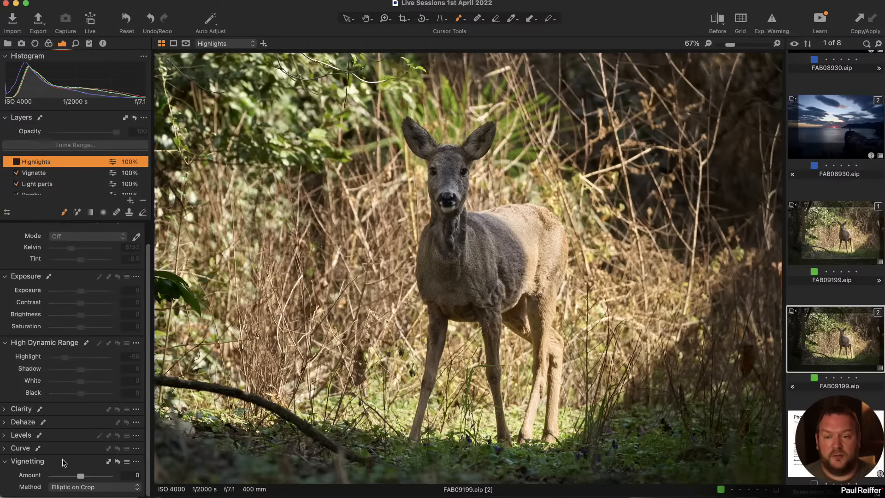
{"action": "left_click", "coordinate": [52, 175]}
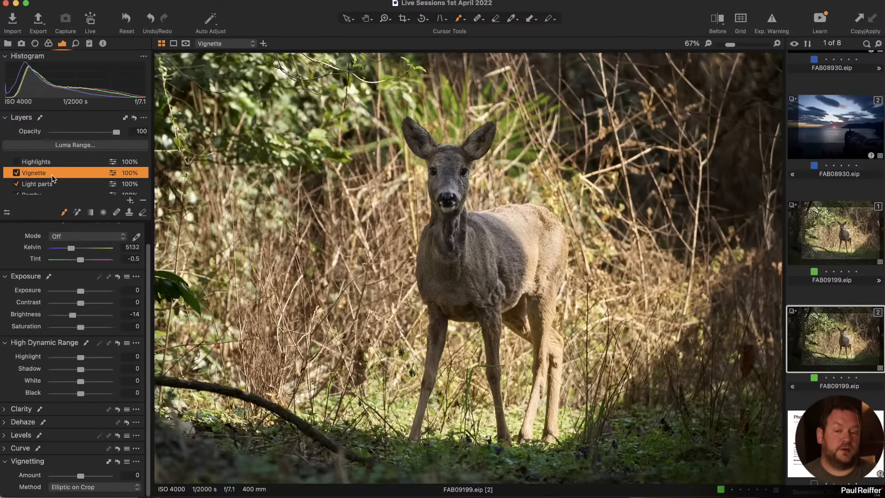
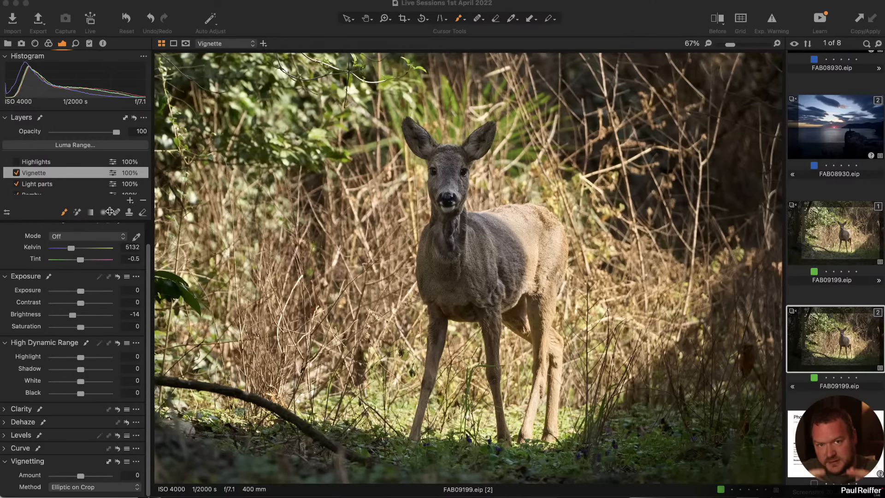
Check the Vignette layer's mask as an overlay on the deer photo and hide it again
{"action": "left_click", "coordinate": [69, 174]}
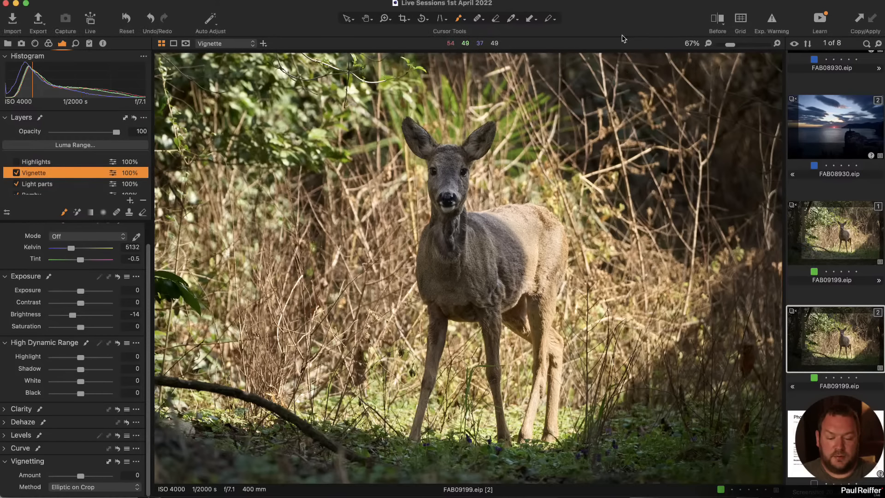
{"action": "key", "text": "m"}
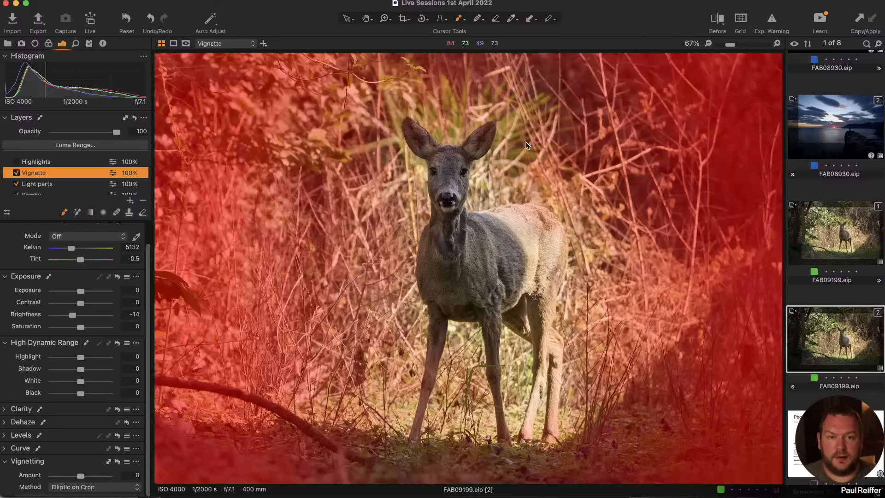
{"action": "key", "text": "m"}
Turn on the Highlights layer and check its mask around the deer as an overlay
{"action": "left_click", "coordinate": [69, 161]}
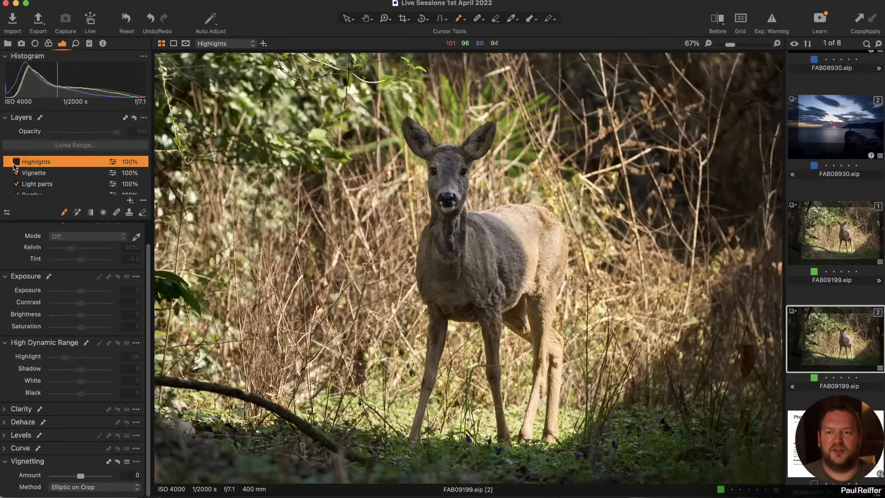
{"action": "left_click", "coordinate": [16, 162]}
{"action": "key", "text": "m"}
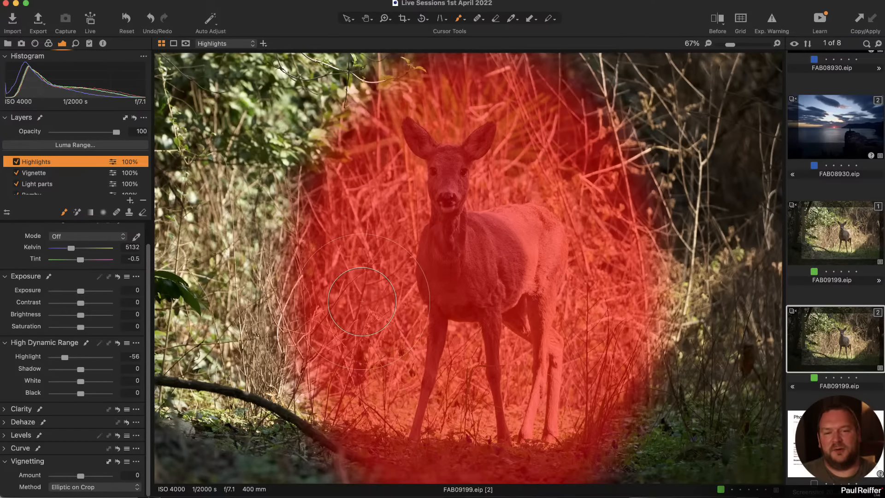
{"action": "key", "text": "m"}
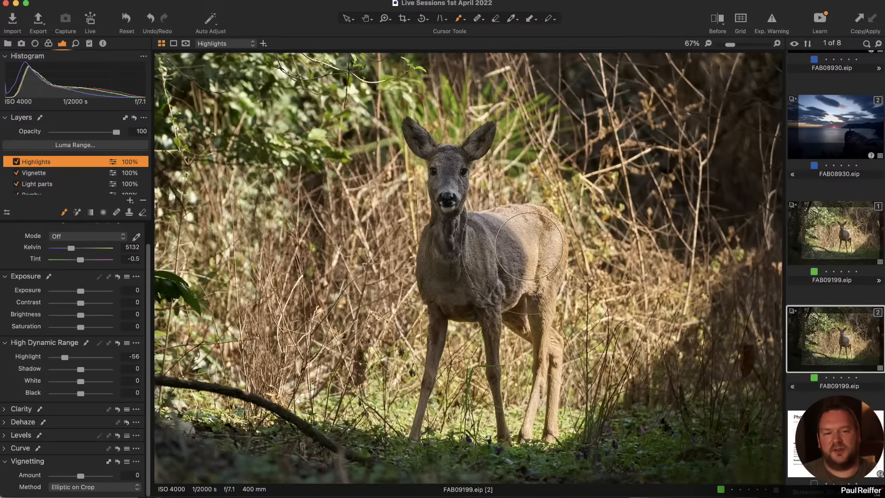
Compare the deer's coat with the Highlights layer off and on, including in close-up, and leave the layer on
{"action": "left_click", "coordinate": [16, 162]}
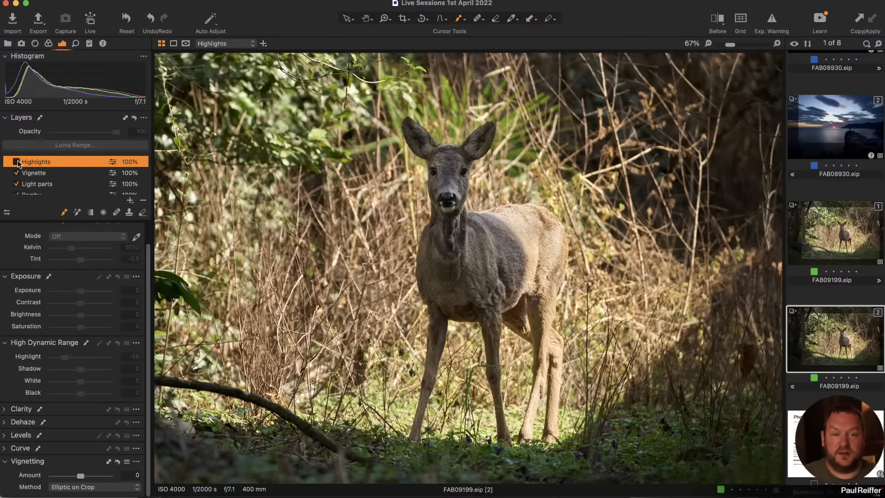
{"action": "left_click", "coordinate": [16, 162]}
{"action": "scroll", "coordinate": [569, 342], "scroll_direction": "up", "scroll_amount": 5}
{"action": "left_click", "coordinate": [17, 162]}
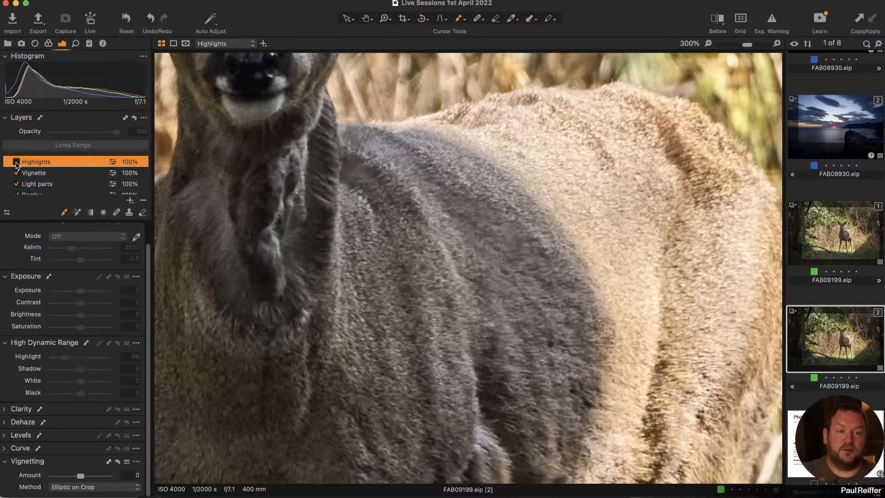
{"action": "left_click", "coordinate": [17, 161]}
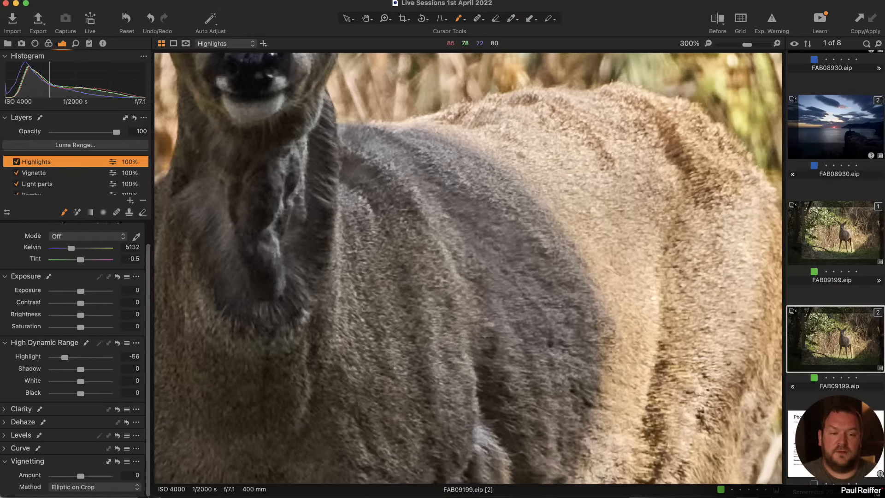
{"action": "key", "text": "v"}
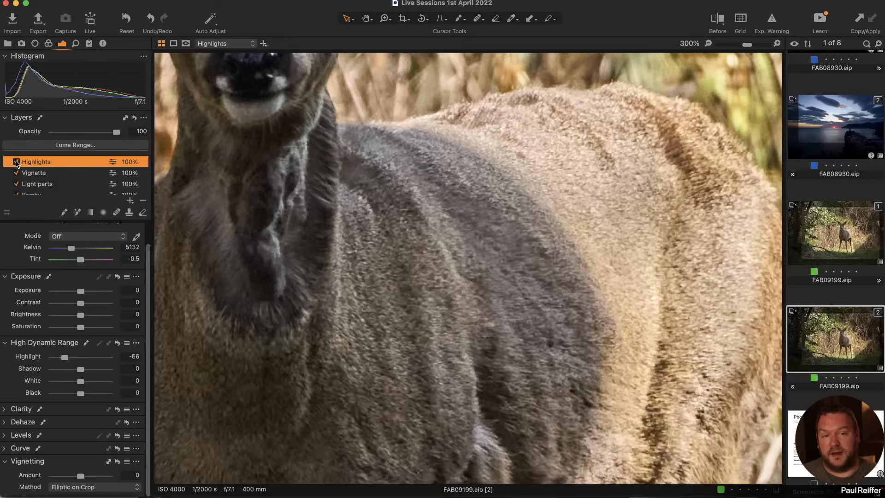
{"action": "scroll", "coordinate": [402, 250], "scroll_direction": "down", "scroll_amount": 3}
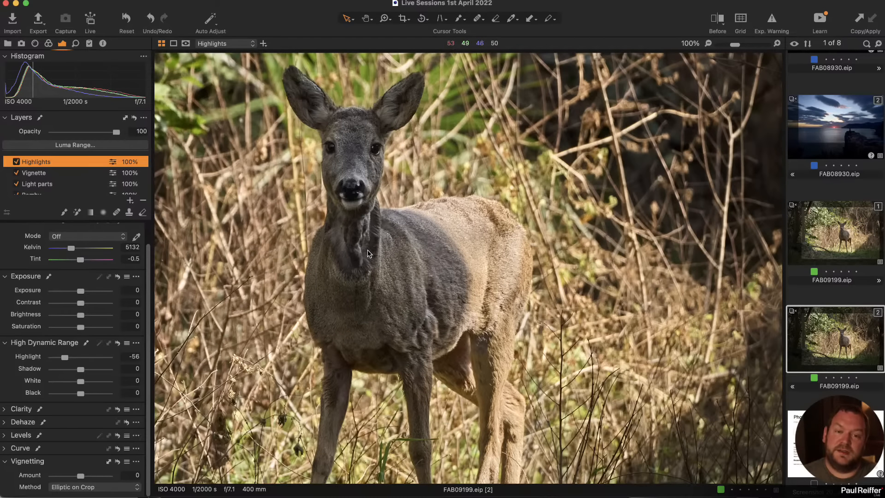
Add a new empty adjustment layer and name it Deer Front
{"action": "scroll", "coordinate": [54, 179], "scroll_direction": "down", "scroll_amount": 2}
{"action": "left_click", "coordinate": [54, 173]}
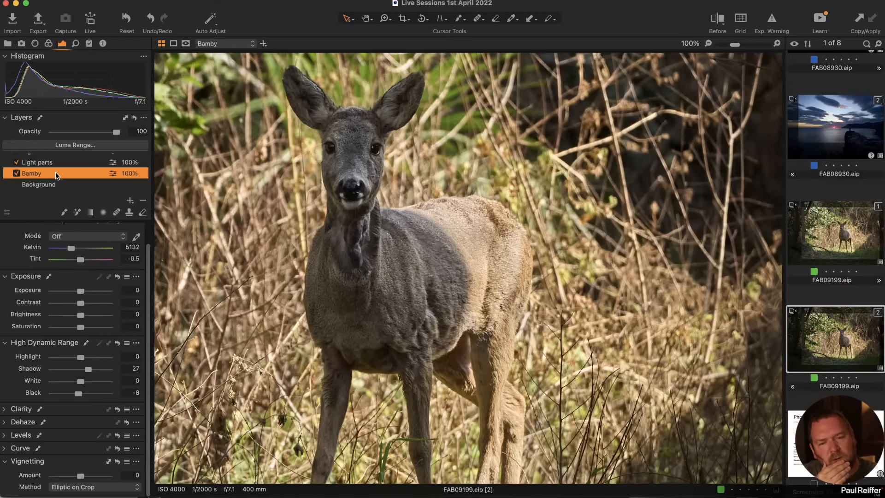
{"action": "left_click", "coordinate": [130, 201]}
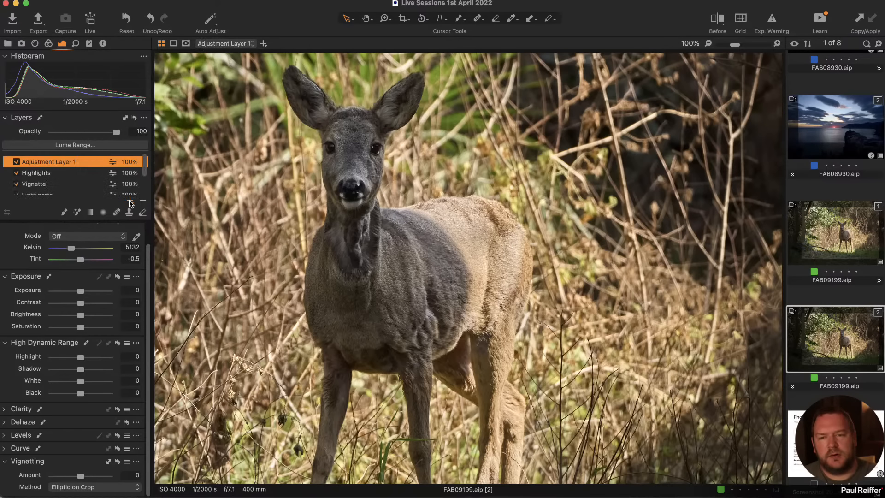
{"action": "double_click", "coordinate": [50, 163]}
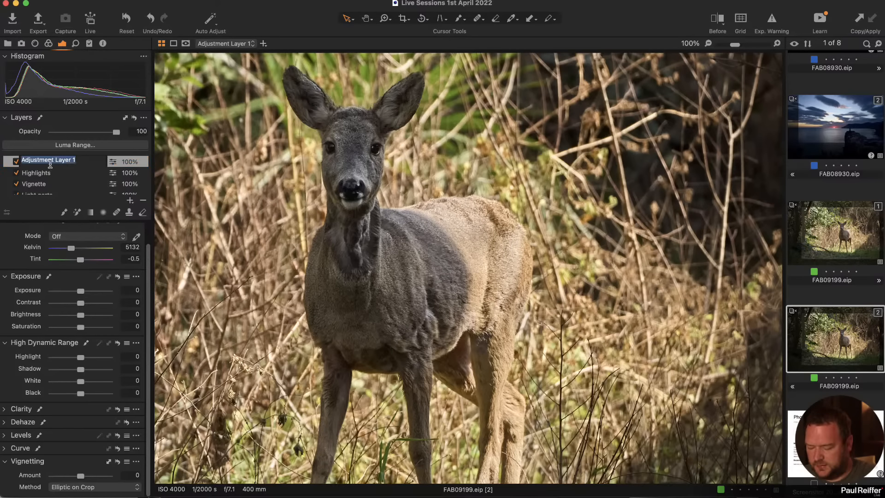
{"action": "type", "text": "Deer Fron"}
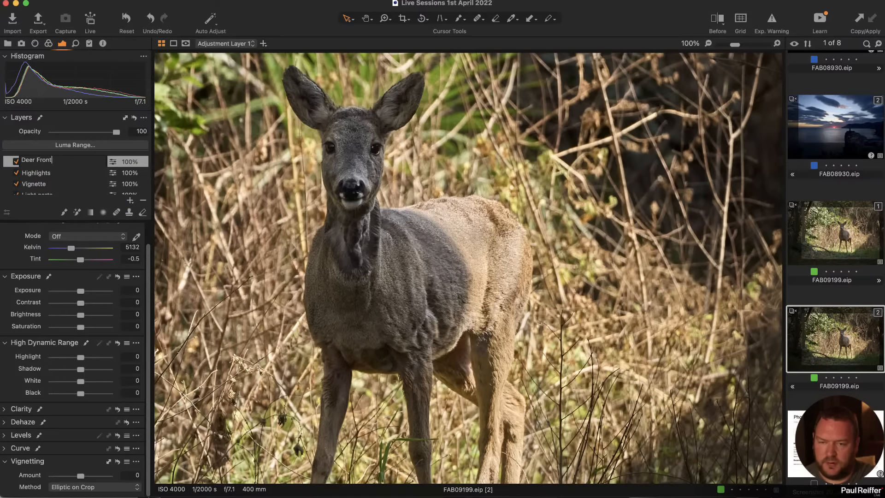
{"action": "type", "text": "t"}
{"action": "key", "text": "Return"}
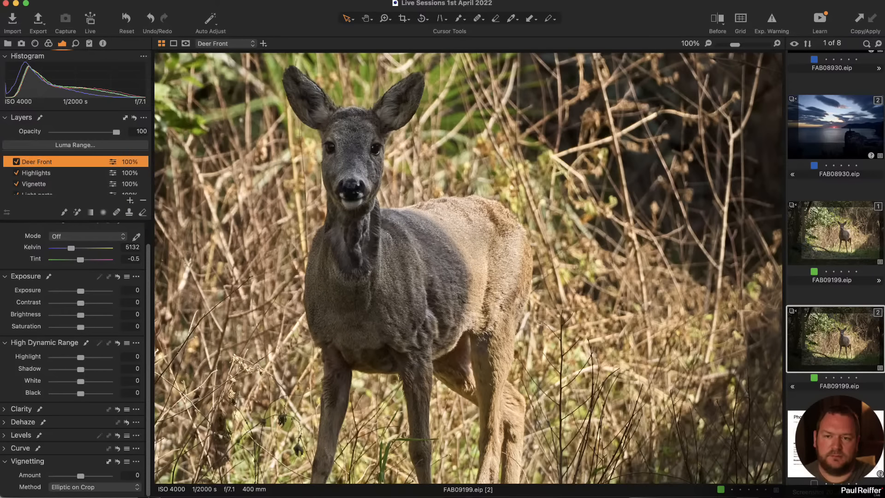
Copy the mask from the Bamby layer to the Deer Front layer
{"action": "right_click", "coordinate": [61, 162]}
{"action": "mouse_move", "coordinate": [129, 245]}
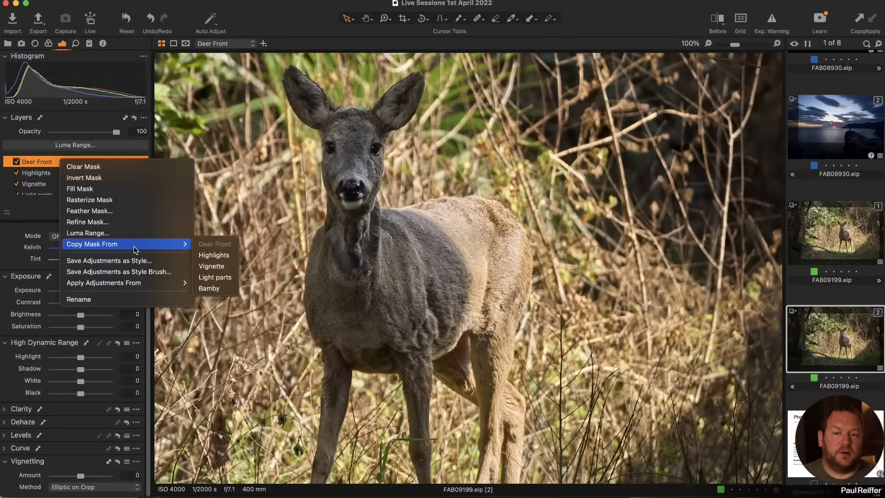
{"action": "left_click", "coordinate": [211, 289]}
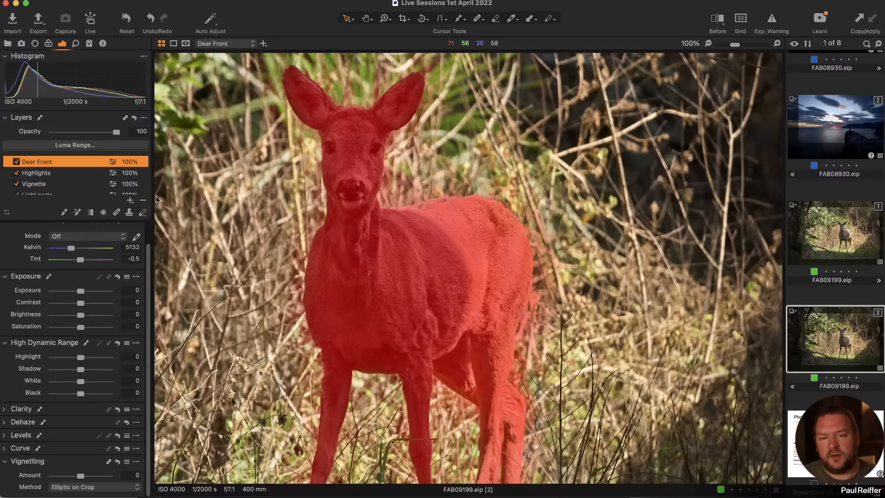
Limit the Deer Front mask to the darker tones of the coat by narrowing both ends of its Luma Range, and apply it
{"action": "left_click", "coordinate": [84, 146]}
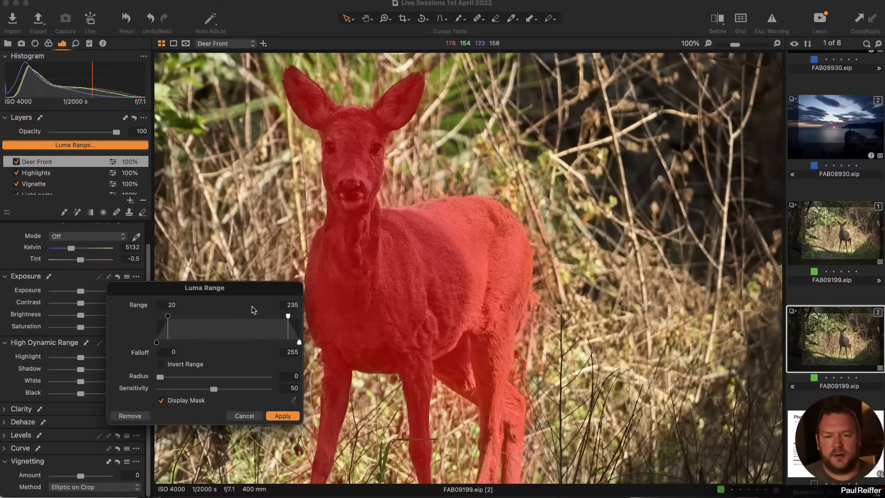
{"action": "left_click_drag", "start_coordinate": [257, 287], "coordinate": [206, 233]}
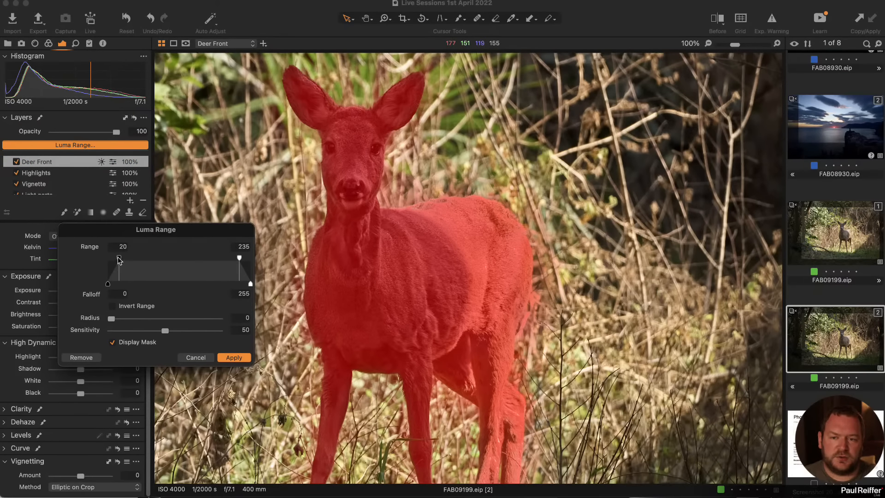
{"action": "left_click_drag", "start_coordinate": [120, 260], "coordinate": [141, 263]}
{"action": "left_click_drag", "start_coordinate": [240, 259], "coordinate": [170, 262]}
{"action": "left_click", "coordinate": [234, 357]}
Inspect the Deer Front layer's effect on the light and dark parts of the coat, in close-up and in the wider view
{"action": "left_click", "coordinate": [385, 18]}
{"action": "left_click", "coordinate": [440, 241]}
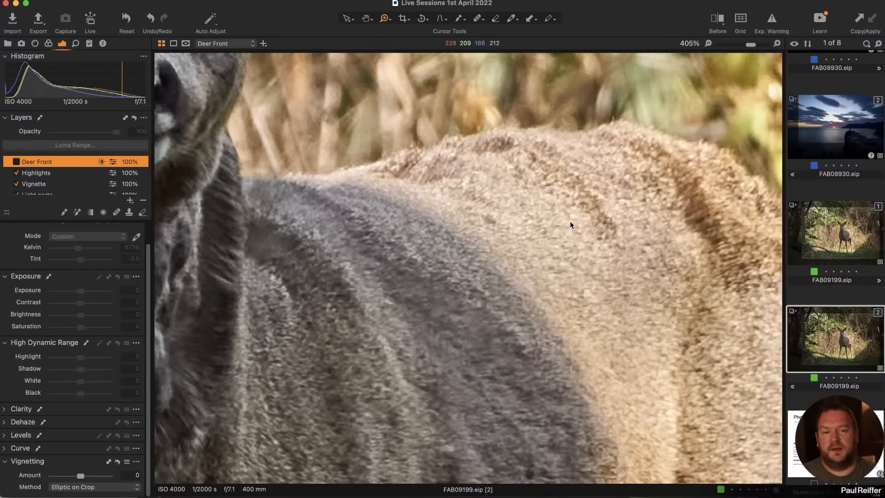
{"action": "key", "text": "super+0"}
{"action": "left_click", "coordinate": [502, 273]}
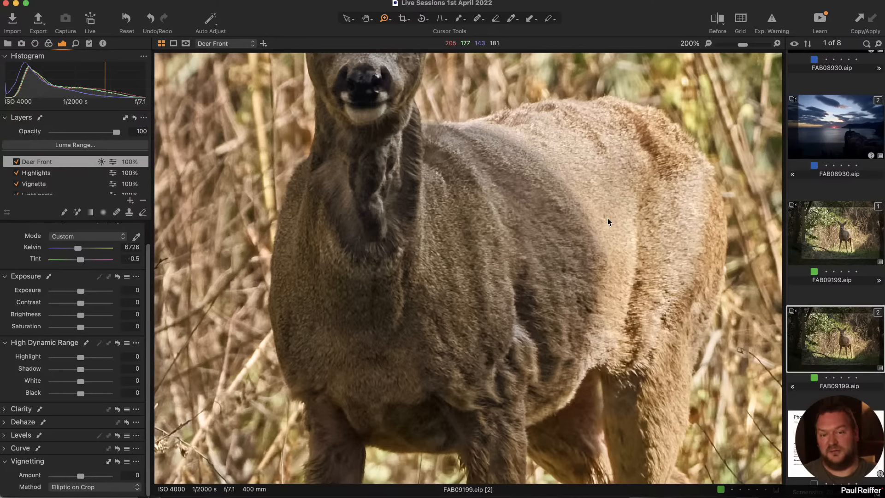
{"action": "left_click", "coordinate": [421, 205]}
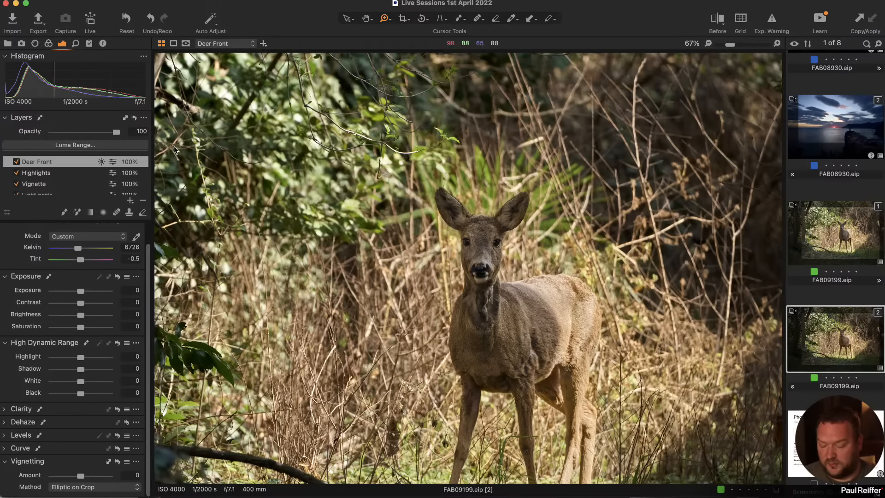
Show the Deer Front mask in grayscale and erase the stray background mask around the deer's ears and head
{"action": "key", "text": "alt+m"}
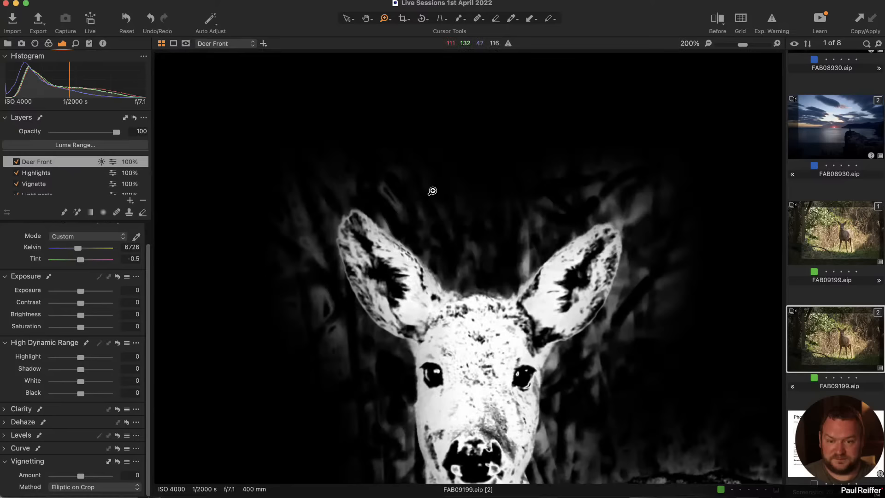
{"action": "key", "text": "e"}
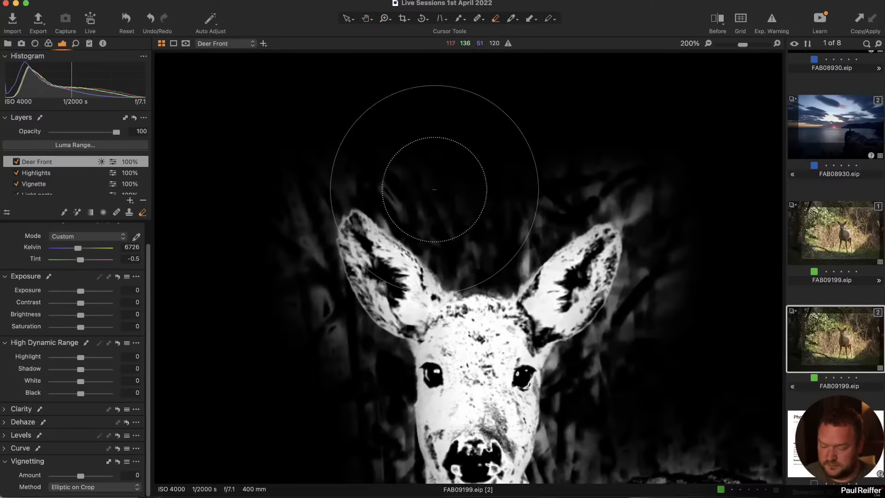
{"action": "right_click", "coordinate": [429, 217]}
{"action": "mouse_move", "coordinate": [395, 192]}
{"action": "left_mouse_down"}
{"action": "mouse_move", "coordinate": [423, 191]}
{"action": "mouse_move", "coordinate": [406, 181]}
{"action": "left_mouse_up"}
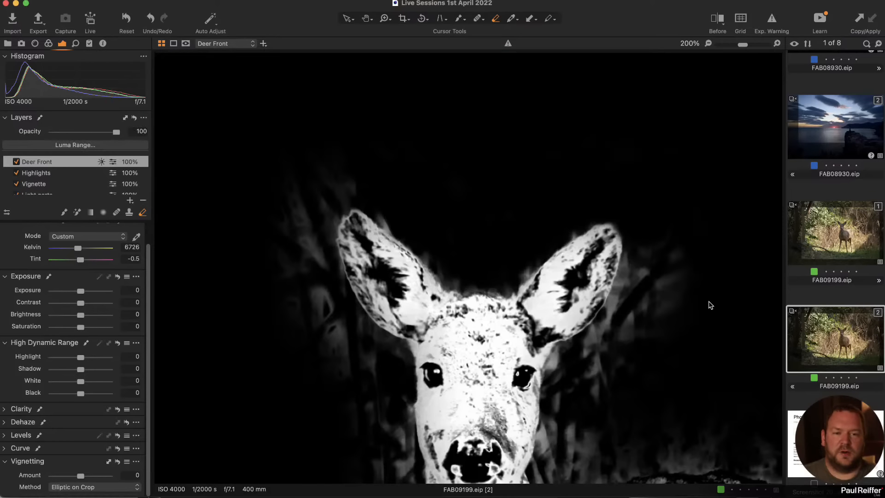
{"action": "left_click_drag", "start_coordinate": [707, 304], "coordinate": [559, 189]}
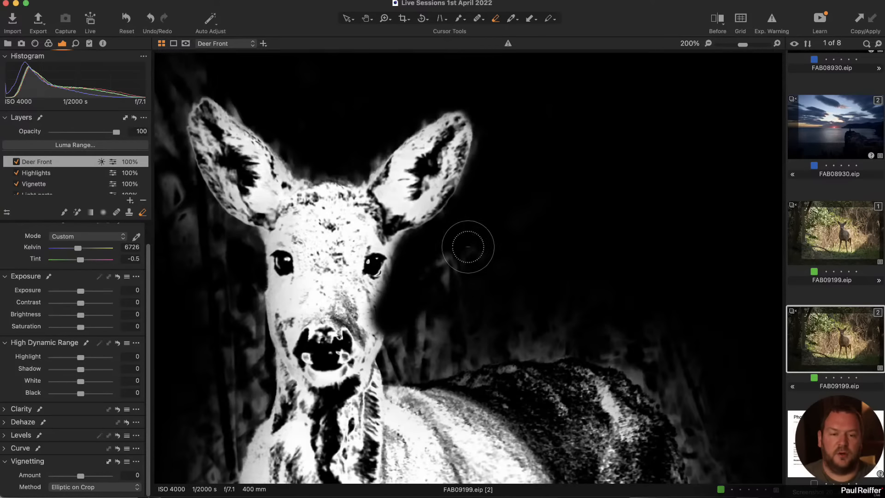
Crop the photo tighter around the deer at 6000 x 4199 px, cutting off the dark tree trunks beside it
{"action": "mouse_move", "coordinate": [490, 188]}
{"action": "left_mouse_down"}
{"action": "mouse_move", "coordinate": [501, 169]}
{"action": "mouse_move", "coordinate": [487, 198]}
{"action": "mouse_move", "coordinate": [504, 136]}
{"action": "mouse_move", "coordinate": [476, 195]}
{"action": "mouse_move", "coordinate": [537, 107]}
{"action": "mouse_move", "coordinate": [528, 169]}
{"action": "mouse_move", "coordinate": [461, 240]}
{"action": "mouse_move", "coordinate": [467, 220]}
{"action": "mouse_move", "coordinate": [410, 267]}
{"action": "mouse_move", "coordinate": [401, 359]}
{"action": "mouse_move", "coordinate": [491, 330]}
{"action": "mouse_move", "coordinate": [503, 312]}
{"action": "mouse_move", "coordinate": [474, 259]}
{"action": "mouse_move", "coordinate": [449, 261]}
{"action": "mouse_move", "coordinate": [434, 327]}
{"action": "mouse_move", "coordinate": [445, 342]}
{"action": "mouse_move", "coordinate": [459, 278]}
{"action": "mouse_move", "coordinate": [684, 362]}
{"action": "mouse_move", "coordinate": [473, 153]}
{"action": "left_mouse_up"}
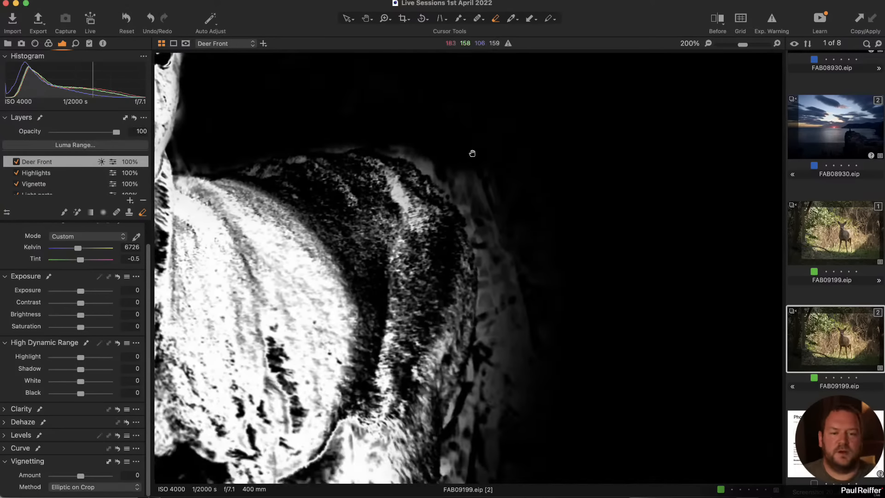
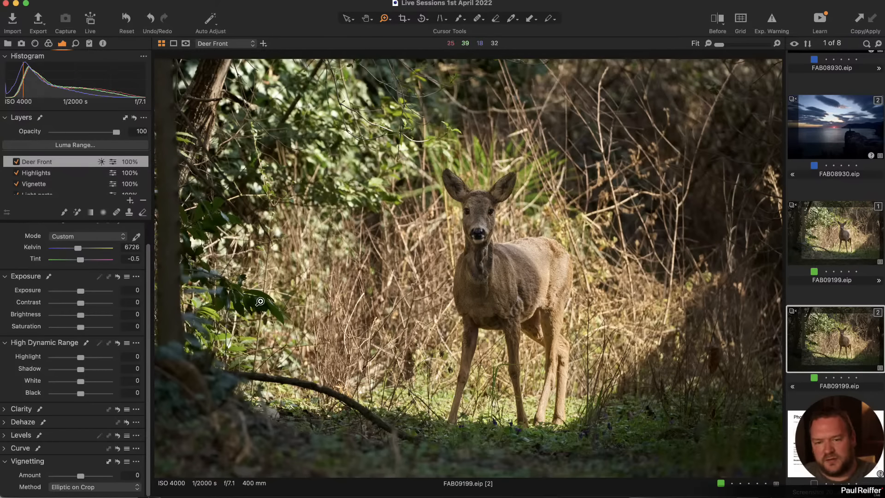
{"action": "left_click", "coordinate": [404, 19]}
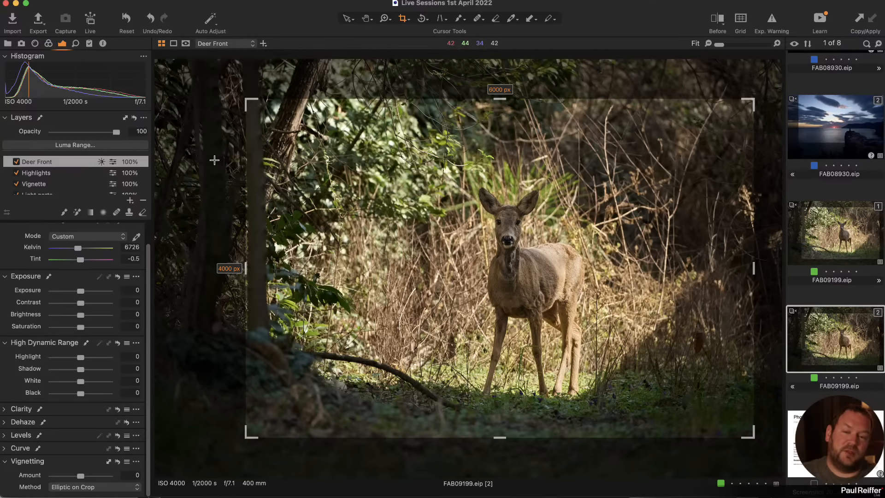
{"action": "left_click_drag", "start_coordinate": [249, 102], "coordinate": [319, 141]}
{"action": "left_click_drag", "start_coordinate": [368, 190], "coordinate": [396, 173]}
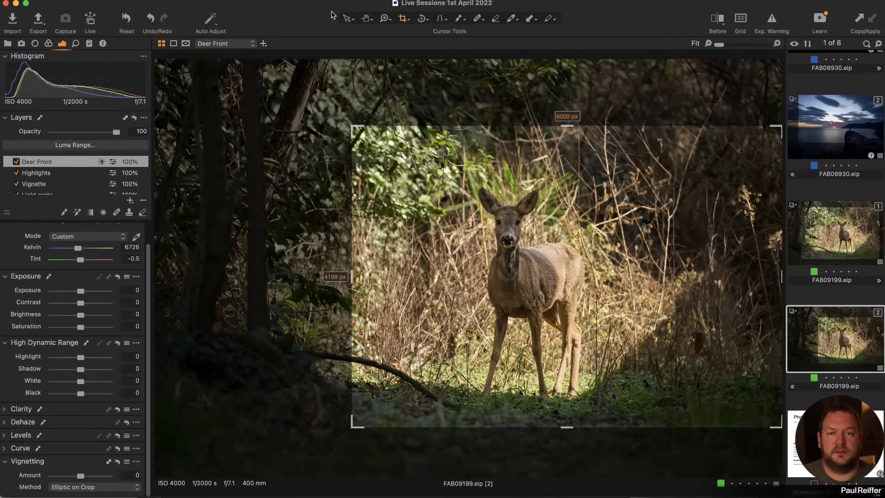
{"action": "left_click", "coordinate": [347, 19]}
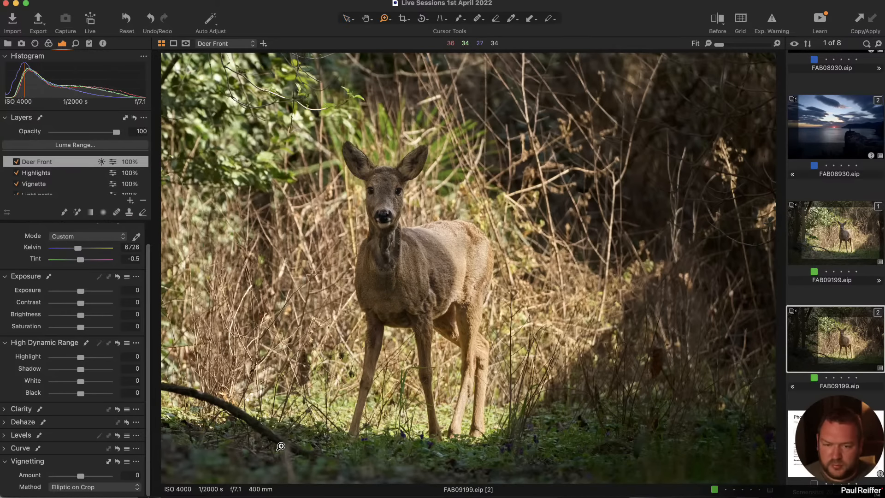
Add a new adjustment layer named Branch for the dark branch in the foreground
{"action": "key", "text": "z"}
{"action": "left_click", "coordinate": [272, 324]}
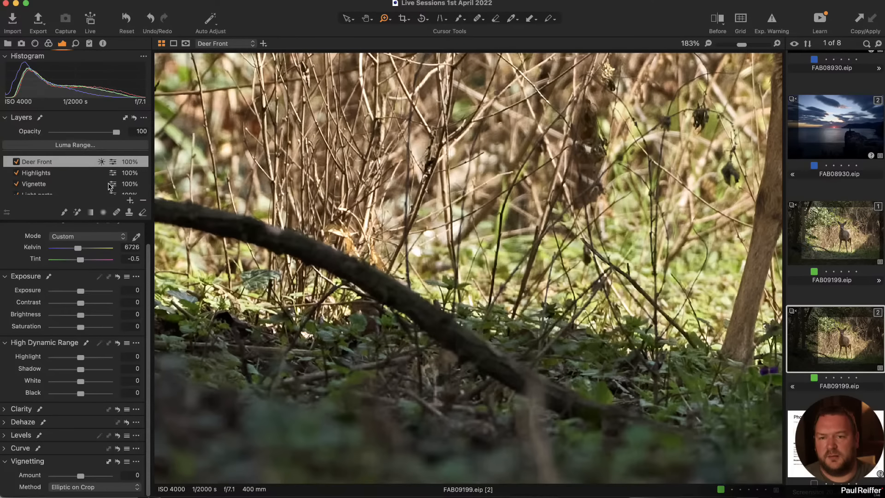
{"action": "left_click", "coordinate": [129, 200]}
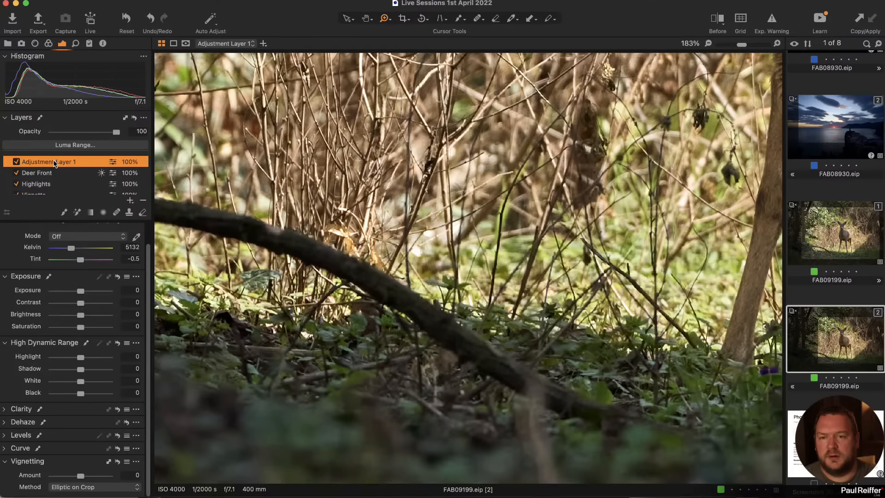
{"action": "double_click", "coordinate": [55, 162]}
{"action": "type", "text": "Branch"}
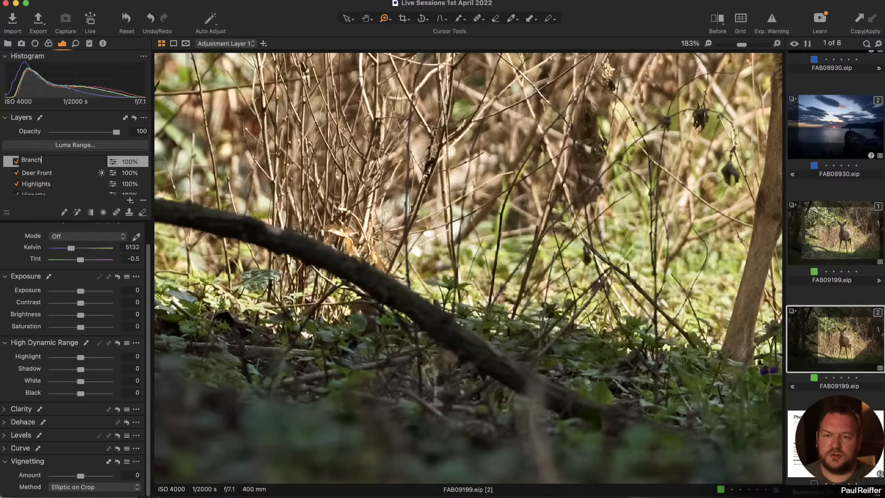
{"action": "key", "text": "Return"}
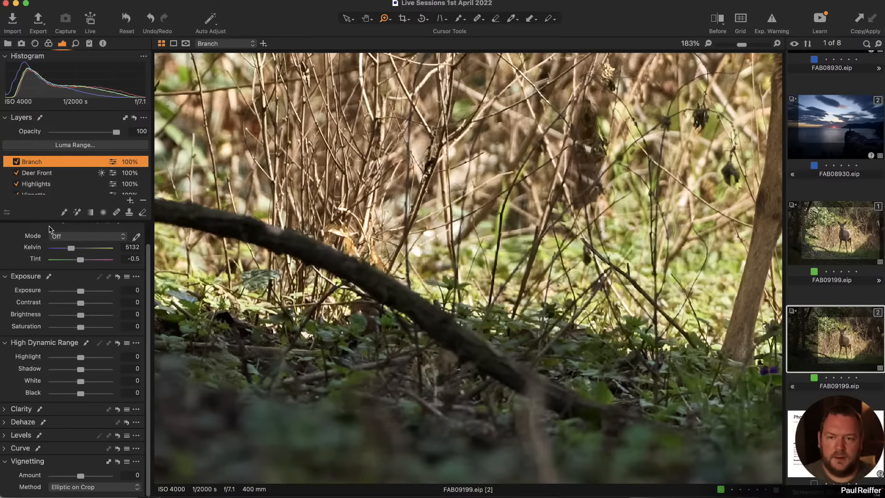
Mask the dark foreground branch on the Branch layer with the Magic Brush at tolerance 15
{"action": "left_click", "coordinate": [77, 212]}
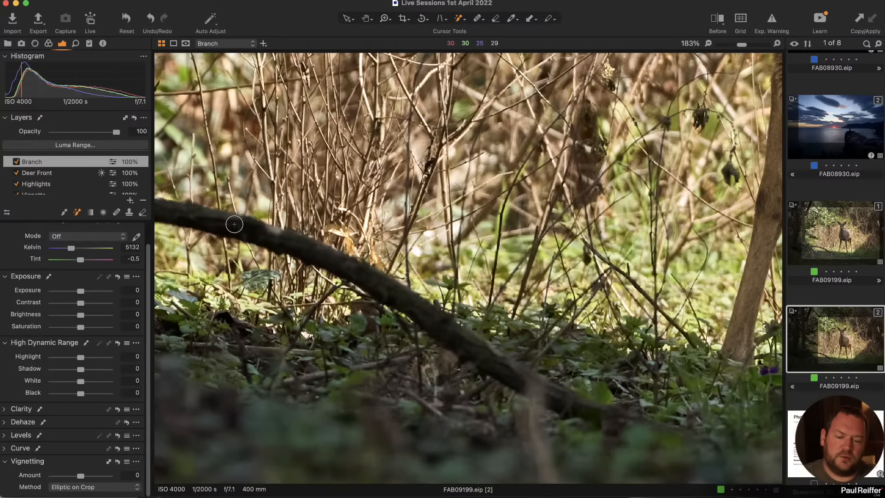
{"action": "right_click", "coordinate": [235, 224]}
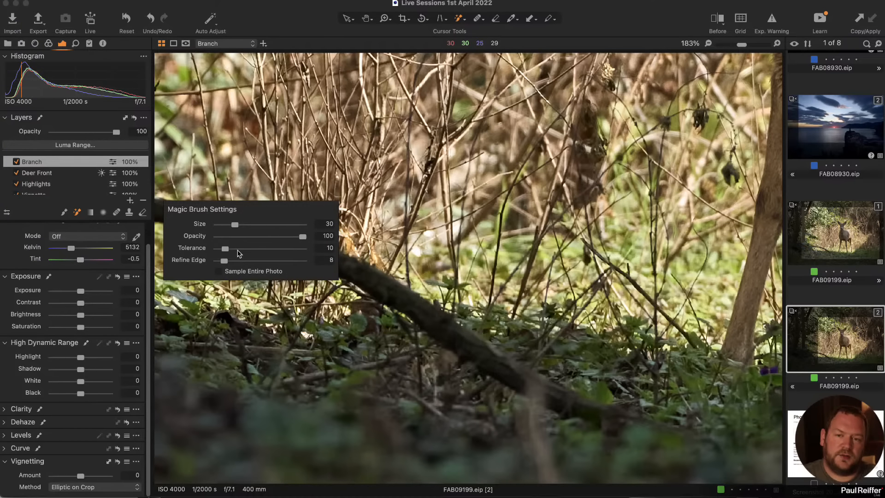
{"action": "left_click_drag", "start_coordinate": [239, 249], "coordinate": [228, 251]}
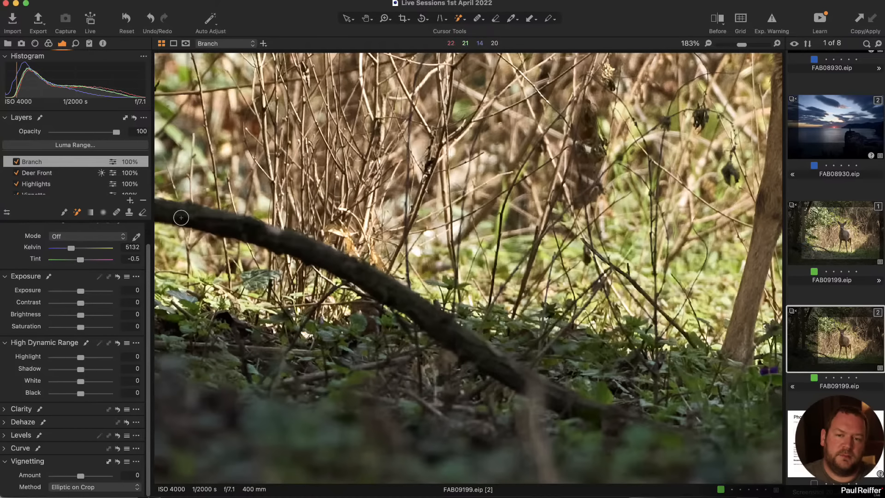
{"action": "left_click_drag", "start_coordinate": [182, 214], "coordinate": [232, 227]}
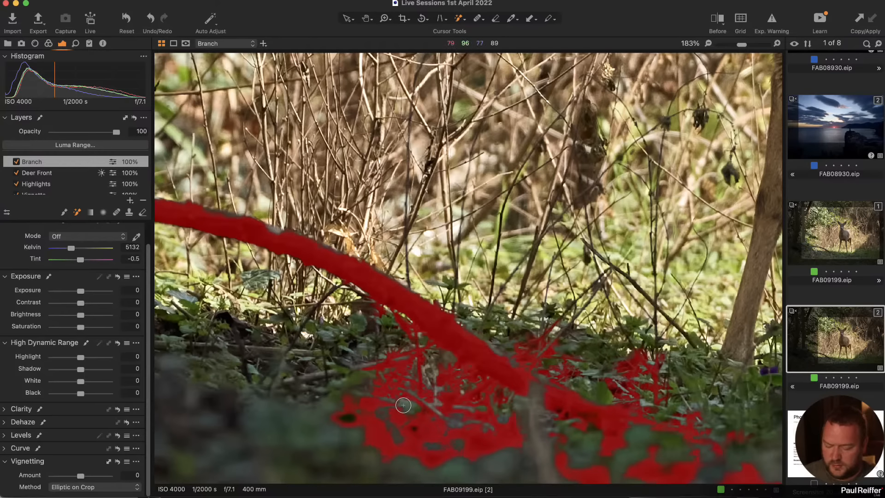
Enlarge the eraser and erase the mask spill from the undergrowth below and around the branch
{"action": "key", "text": "e"}
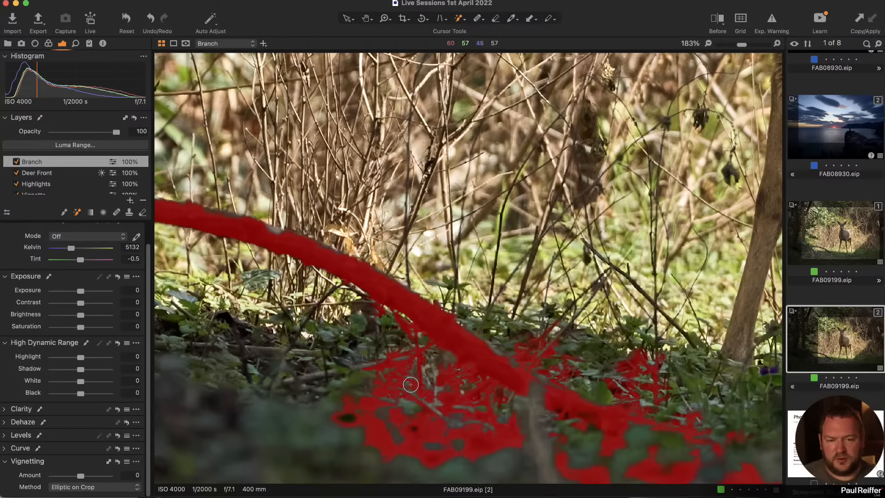
{"action": "right_click", "coordinate": [329, 234]}
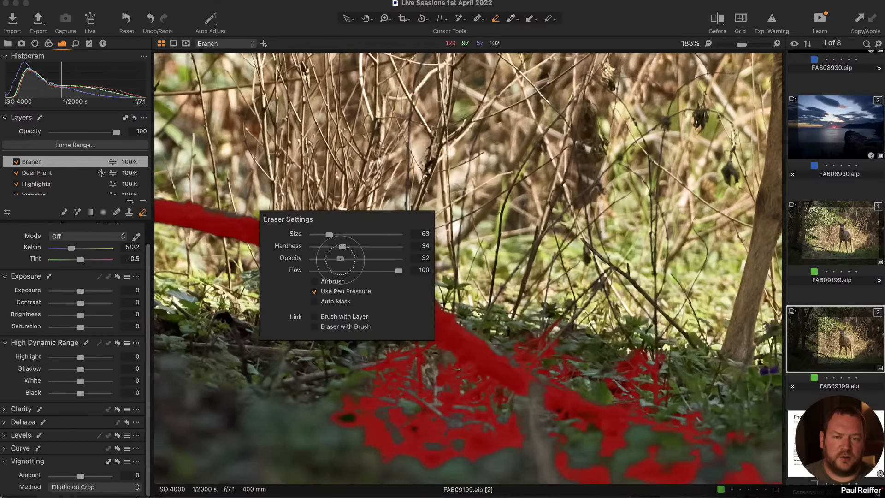
{"action": "mouse_move", "coordinate": [364, 247]}
{"action": "left_mouse_down"}
{"action": "mouse_move", "coordinate": [381, 247]}
{"action": "mouse_move", "coordinate": [338, 235]}
{"action": "left_mouse_up"}
{"action": "mouse_move", "coordinate": [406, 429]}
{"action": "left_mouse_down"}
{"action": "mouse_move", "coordinate": [454, 419]}
{"action": "mouse_move", "coordinate": [509, 449]}
{"action": "mouse_move", "coordinate": [471, 452]}
{"action": "mouse_move", "coordinate": [553, 452]}
{"action": "left_mouse_up"}
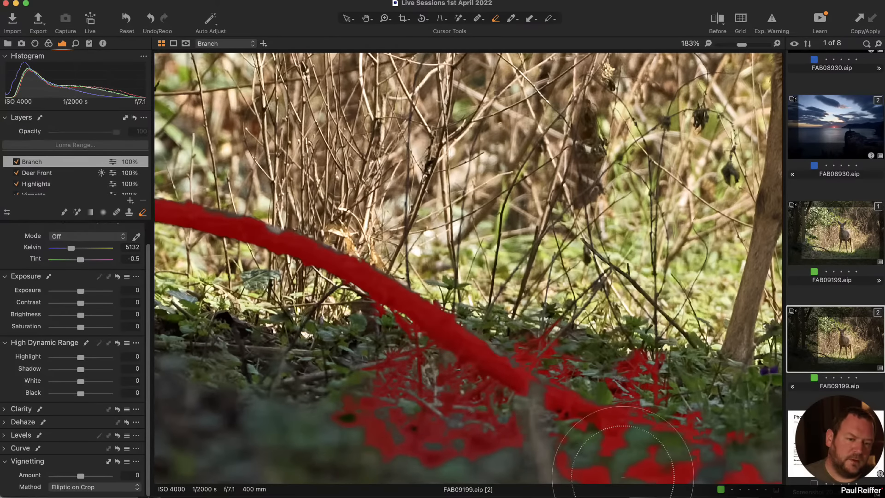
{"action": "left_click_drag", "start_coordinate": [520, 382], "coordinate": [418, 368]}
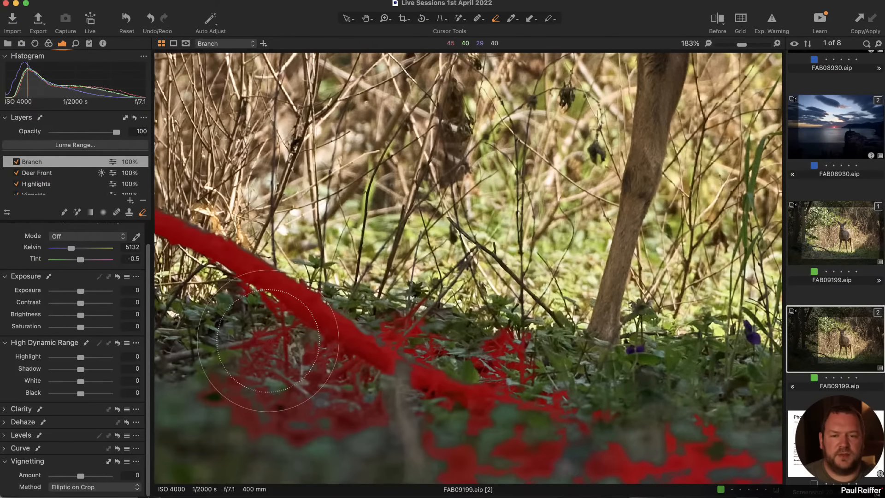
{"action": "mouse_move", "coordinate": [257, 395]}
{"action": "left_mouse_down"}
{"action": "mouse_move", "coordinate": [569, 461]}
{"action": "mouse_move", "coordinate": [775, 399]}
{"action": "left_mouse_up"}
{"action": "left_click_drag", "start_coordinate": [775, 399], "coordinate": [638, 428]}
{"action": "mouse_move", "coordinate": [313, 350]}
{"action": "left_mouse_down"}
{"action": "mouse_move", "coordinate": [258, 327]}
{"action": "mouse_move", "coordinate": [441, 432]}
{"action": "mouse_move", "coordinate": [604, 428]}
{"action": "mouse_move", "coordinate": [493, 382]}
{"action": "mouse_move", "coordinate": [544, 369]}
{"action": "left_mouse_up"}
Set the eraser to size 812 with hardness, opacity and flow 100, and erase all remaining mask spill outside the branch
{"action": "key", "text": "z"}
{"action": "left_click", "coordinate": [540, 345], "text": "alt"}
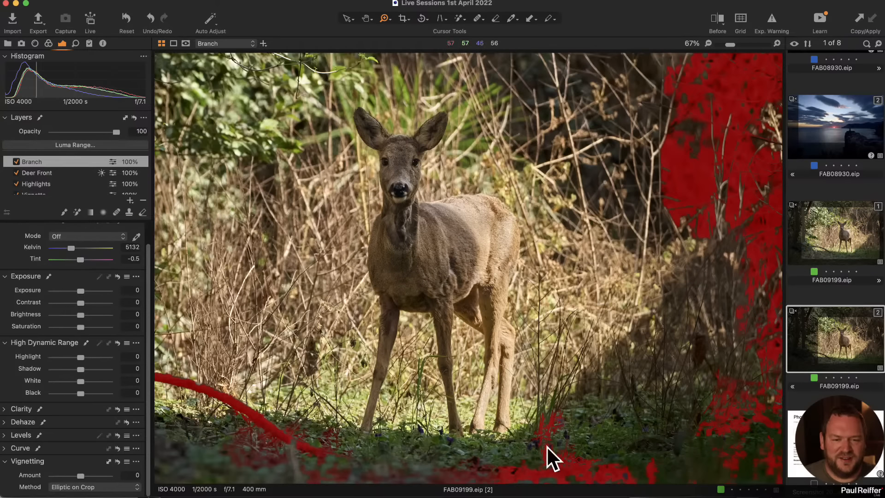
{"action": "left_click", "coordinate": [570, 343], "text": "alt"}
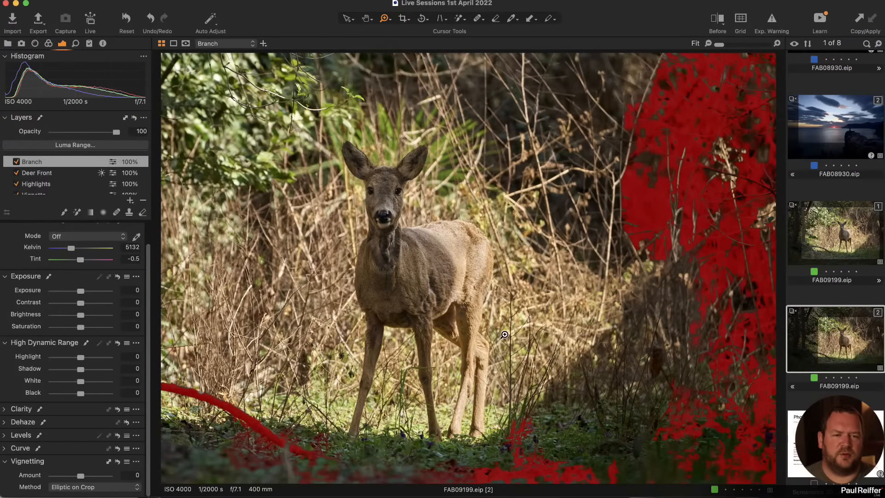
{"action": "right_click", "coordinate": [472, 323]}
{"action": "key", "text": "Escape"}
{"action": "key", "text": "e"}
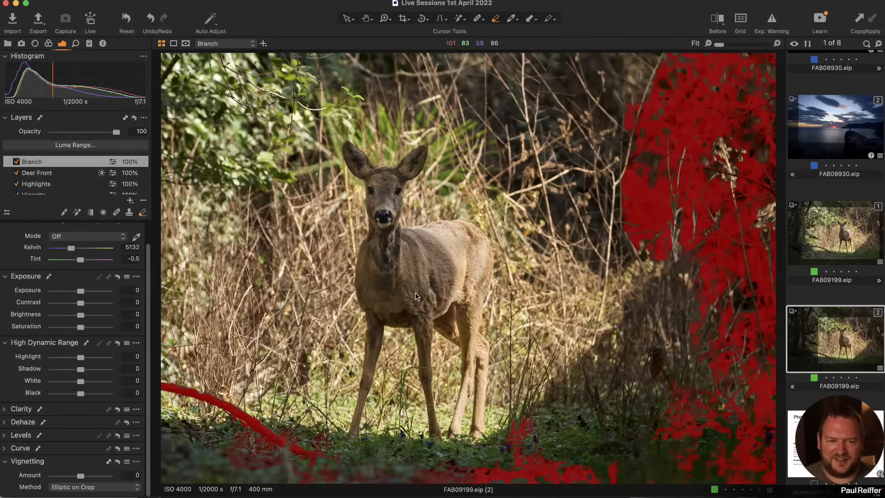
{"action": "right_click", "coordinate": [413, 317]}
{"action": "right_click", "coordinate": [422, 320]}
{"action": "mouse_move", "coordinate": [425, 321]}
{"action": "left_mouse_down"}
{"action": "mouse_move", "coordinate": [485, 320]}
{"action": "mouse_move", "coordinate": [487, 312]}
{"action": "left_mouse_up"}
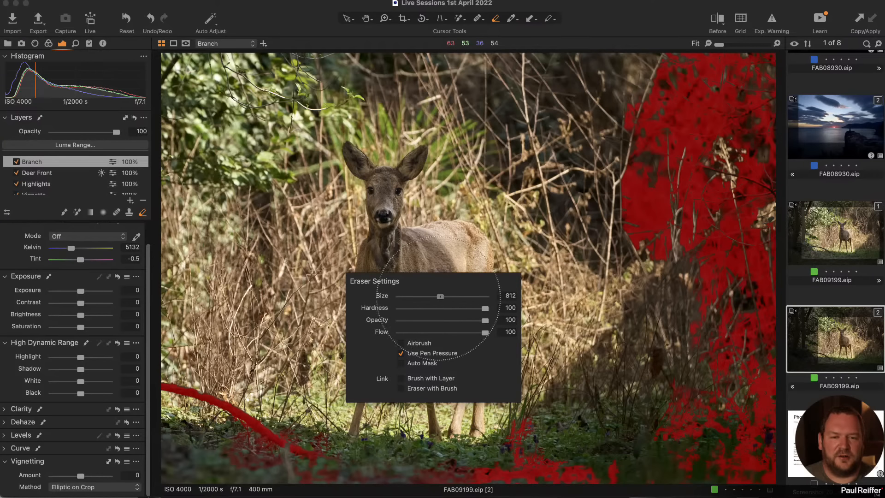
{"action": "mouse_move", "coordinate": [762, 53]}
{"action": "left_mouse_down"}
{"action": "mouse_move", "coordinate": [728, 428]}
{"action": "mouse_move", "coordinate": [553, 438]}
{"action": "mouse_move", "coordinate": [425, 470]}
{"action": "left_mouse_up"}
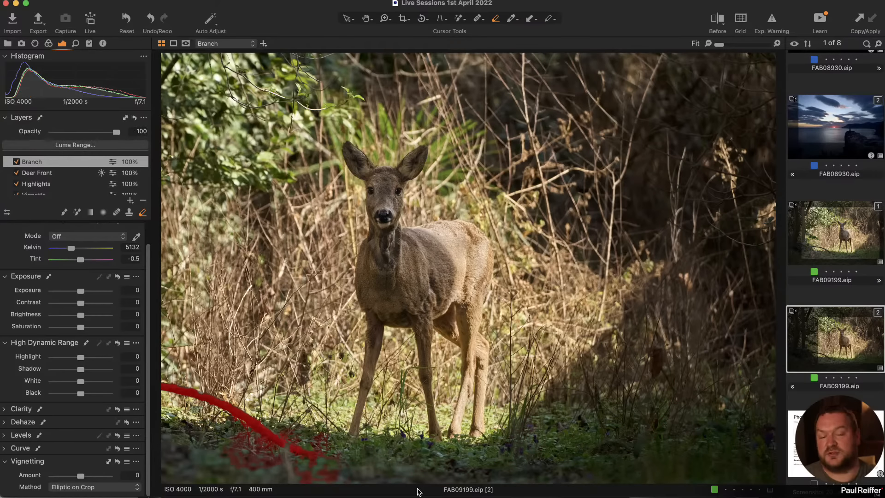
{"action": "mouse_move", "coordinate": [251, 411]}
{"action": "left_mouse_down"}
{"action": "mouse_move", "coordinate": [305, 456]}
{"action": "mouse_move", "coordinate": [194, 403]}
{"action": "left_mouse_up"}
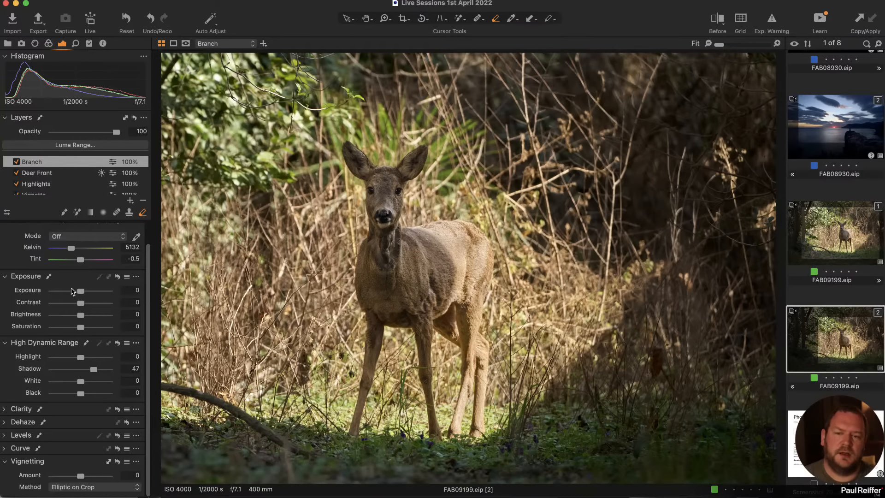
Set the Branch layer's Shadow to 47 and Kelvin to 6635, and compare the photo with the layer off and on
{"action": "left_click", "coordinate": [74, 247]}
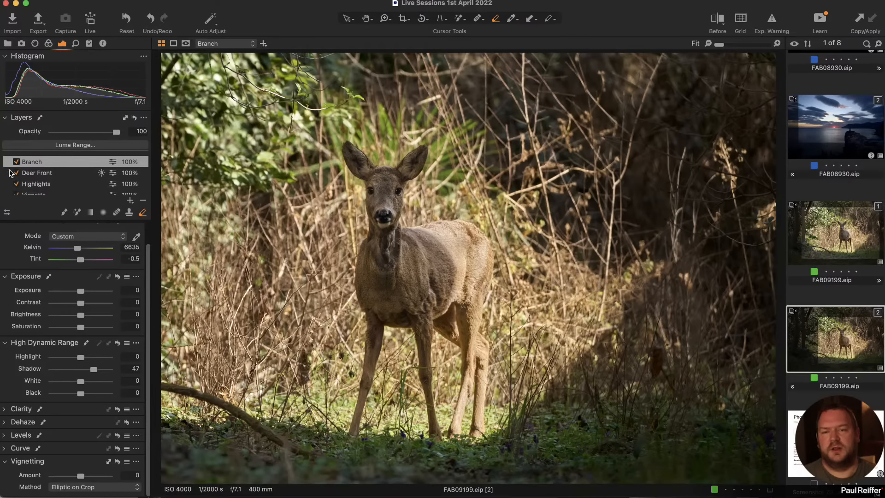
{"action": "left_click", "coordinate": [17, 162]}
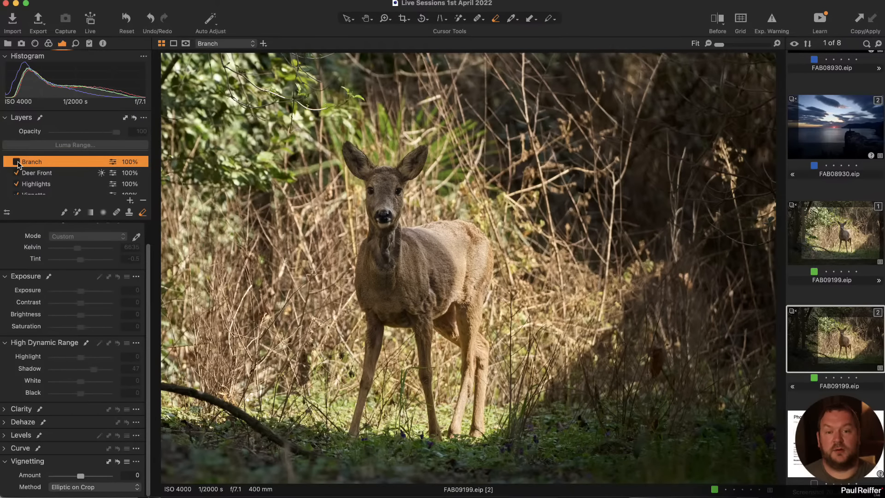
{"action": "left_click", "coordinate": [17, 162]}
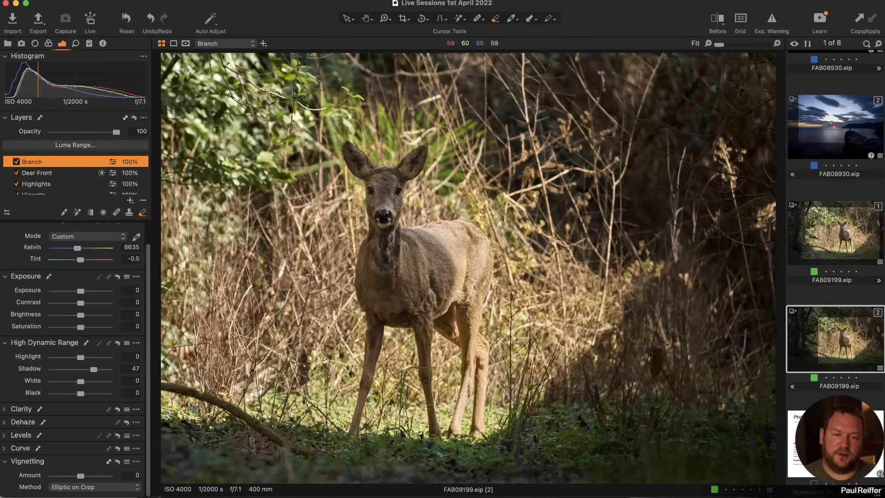
Add a new adjustment layer named Details for the deer's fur
{"action": "key", "text": "z"}
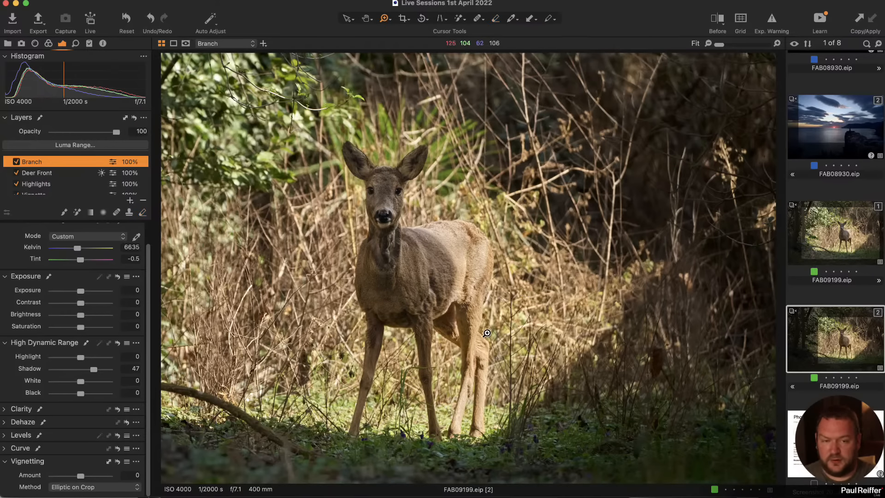
{"action": "left_click_drag", "start_coordinate": [339, 165], "coordinate": [510, 398]}
{"action": "left_click", "coordinate": [476, 229]}
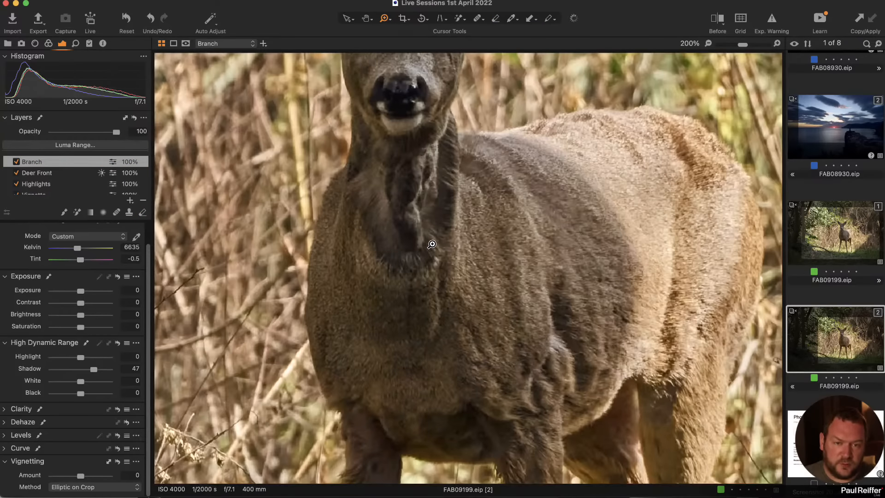
{"action": "left_click", "coordinate": [432, 245]}
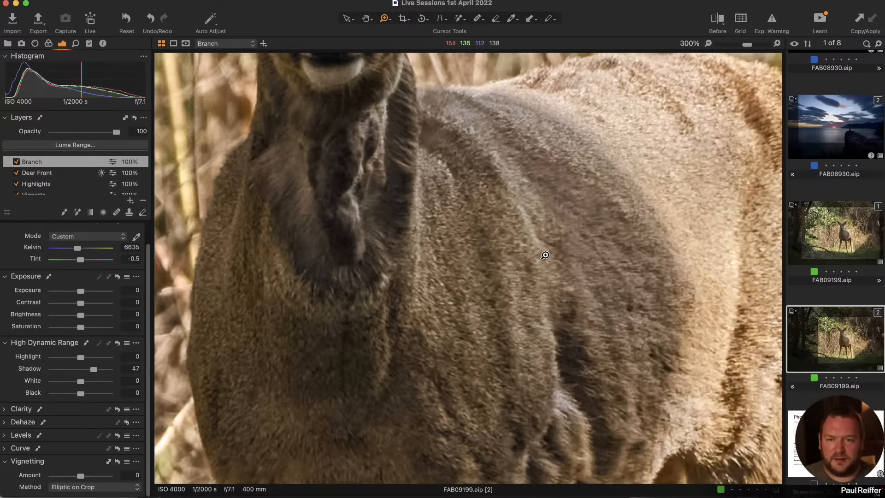
{"action": "left_click_drag", "start_coordinate": [520, 250], "coordinate": [304, 221]}
{"action": "left_click", "coordinate": [130, 201]}
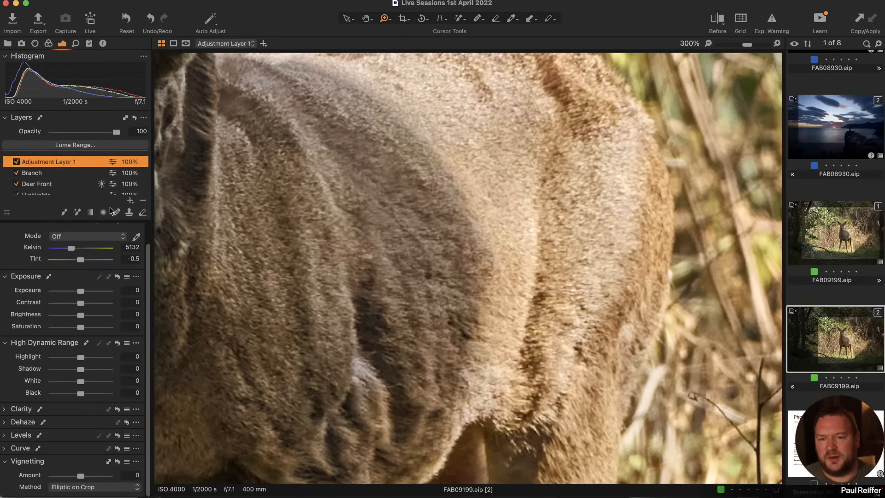
{"action": "double_click", "coordinate": [55, 160]}
{"action": "type", "text": "Detail"}
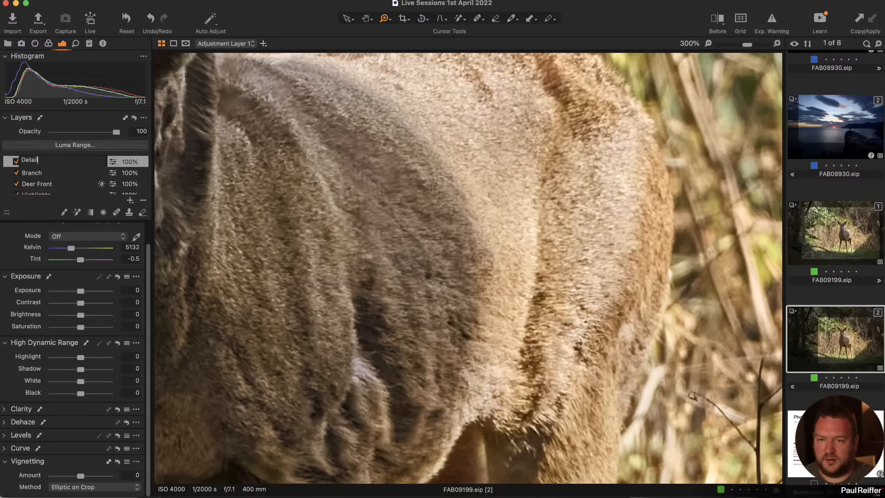
{"action": "type", "text": "s"}
{"action": "key", "text": "Return"}
{"action": "key", "text": "a"}
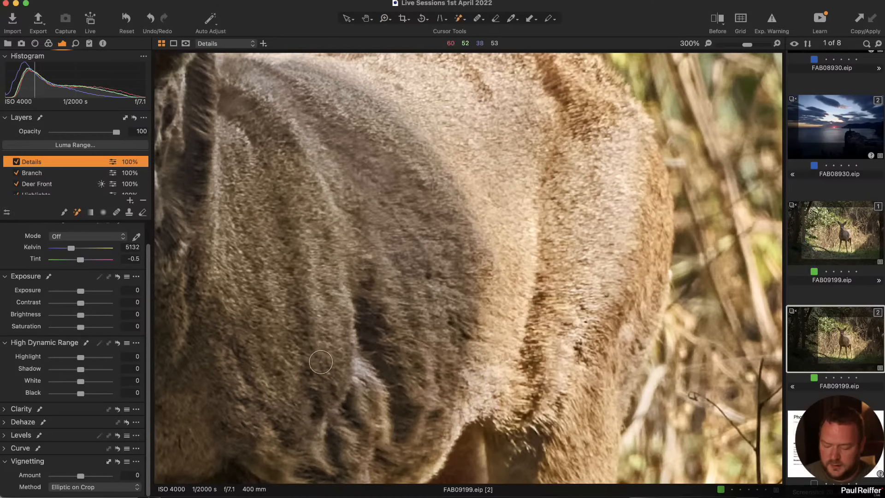
{"action": "right_click", "coordinate": [405, 263]}
{"action": "left_click_drag", "start_coordinate": [406, 248], "coordinate": [409, 248]}
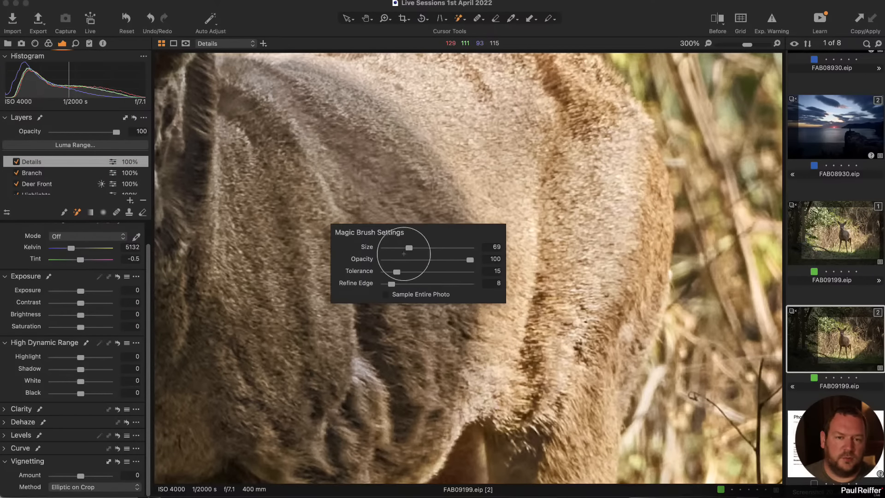
{"action": "left_click", "coordinate": [447, 260]}
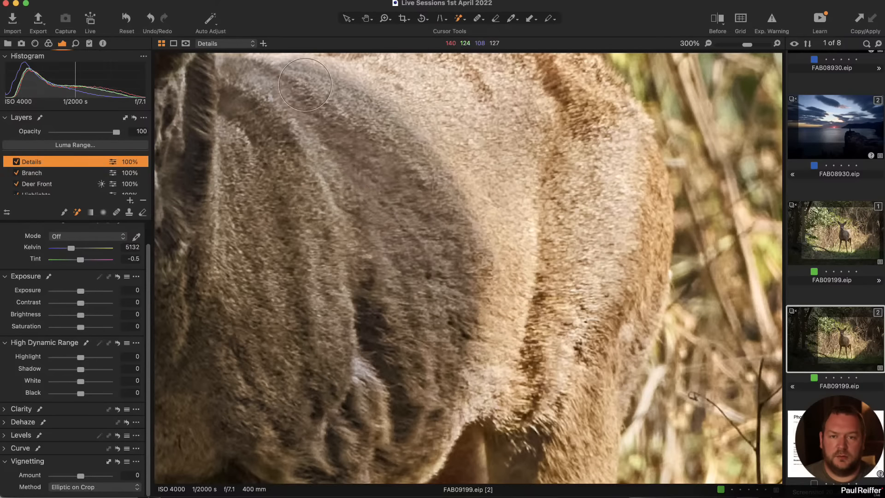
Paint the deer's fur on the Details layer with a soft brush at opacity 46 and flow 100, and set Structure to 72
{"action": "right_click", "coordinate": [226, 196]}
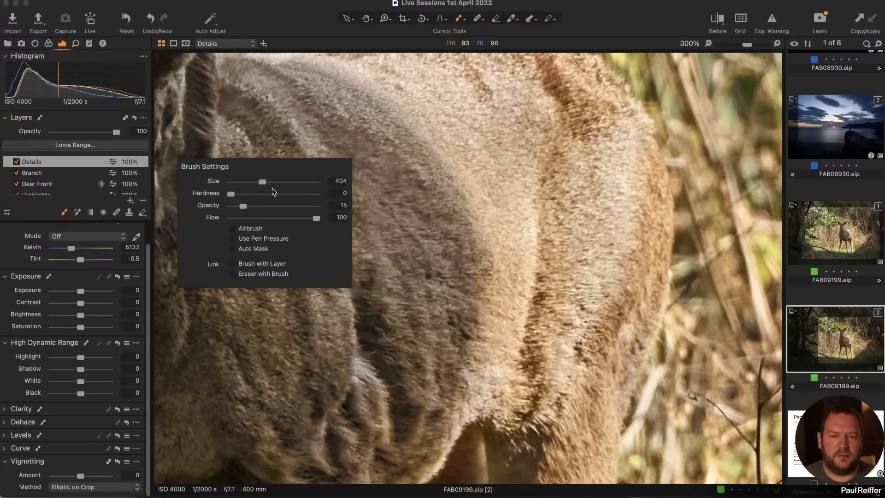
{"action": "left_click_drag", "start_coordinate": [263, 181], "coordinate": [277, 182]}
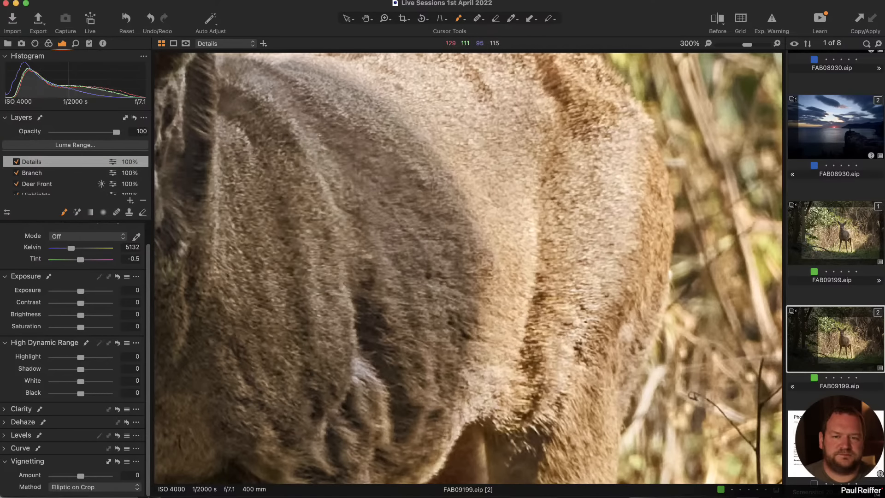
{"action": "right_click", "coordinate": [308, 187]}
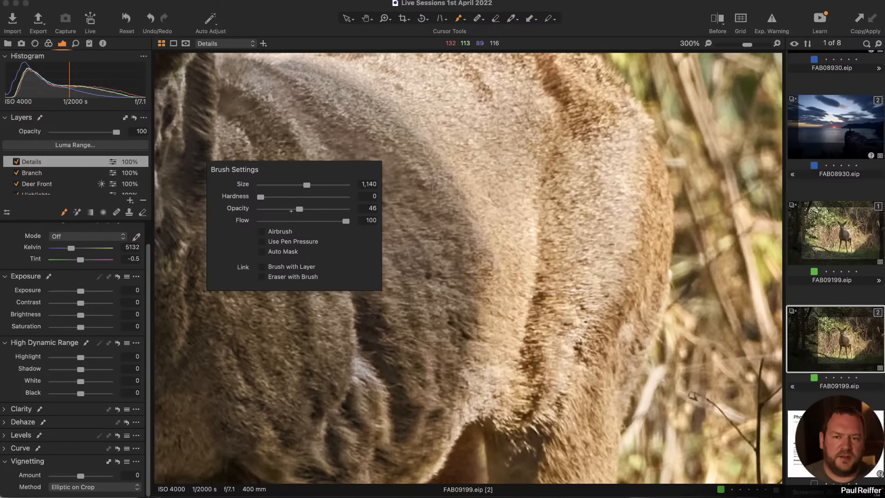
{"action": "left_click_drag", "start_coordinate": [298, 185], "coordinate": [278, 185]}
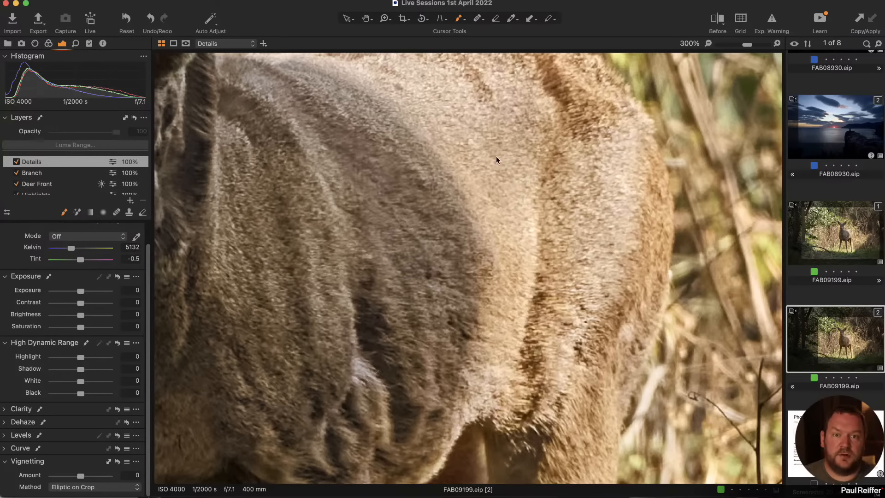
{"action": "left_click", "coordinate": [353, 266]}
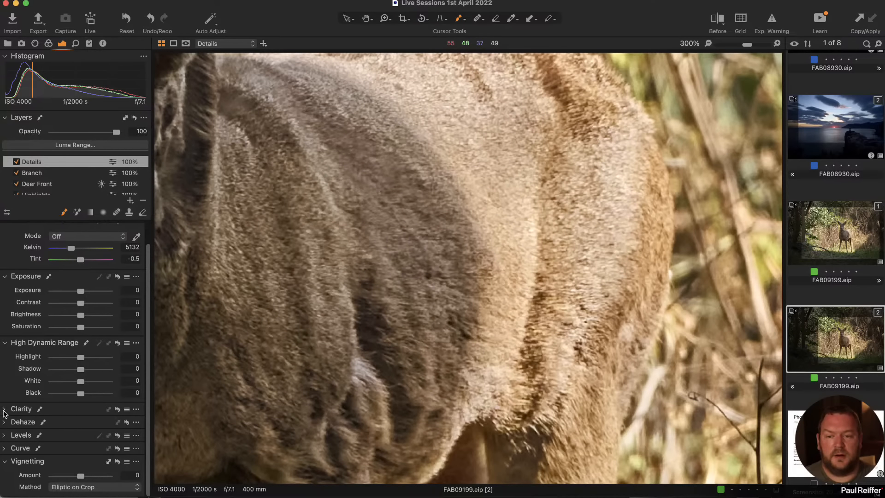
{"action": "left_click", "coordinate": [5, 409]}
{"action": "left_click_drag", "start_coordinate": [80, 407], "coordinate": [101, 411]}
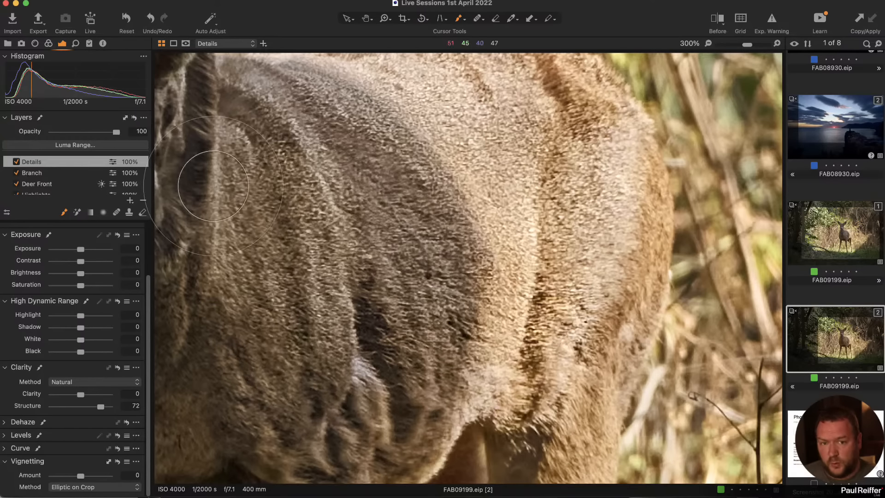
View the whole deer photo and compare the edited variant 2 of FAB09199.eip with variant 1
{"action": "key", "text": "z"}
{"action": "left_click", "coordinate": [545, 330], "text": "alt"}
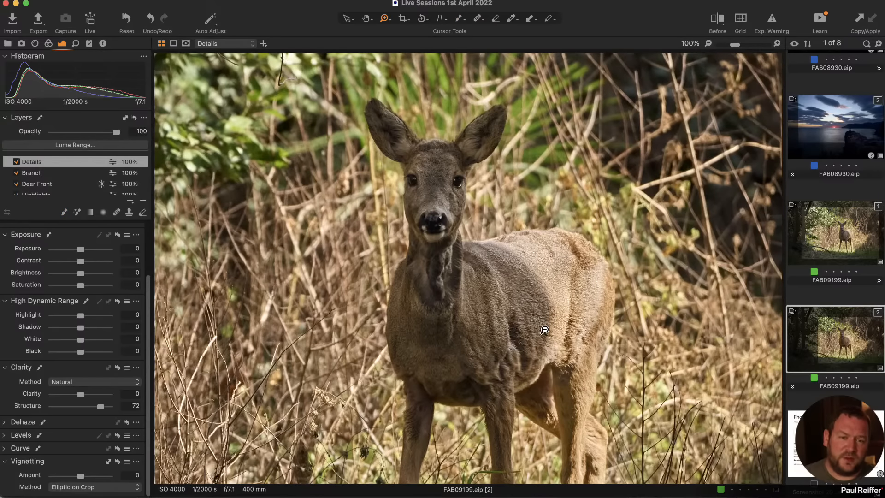
{"action": "left_click", "coordinate": [545, 330], "text": "alt"}
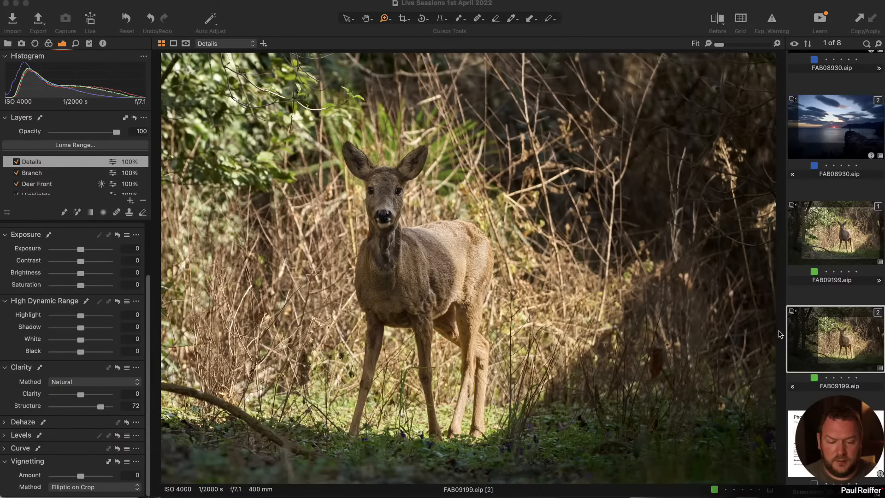
{"action": "left_click", "coordinate": [841, 233]}
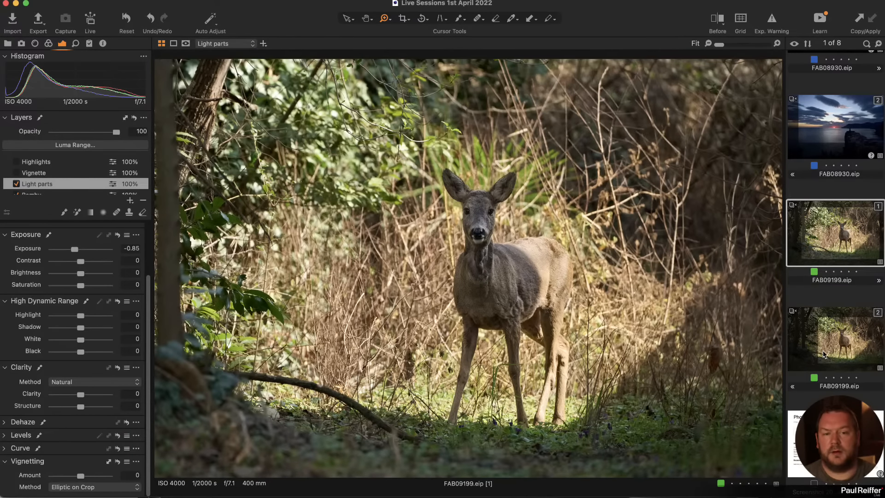
{"action": "left_click", "coordinate": [826, 351]}
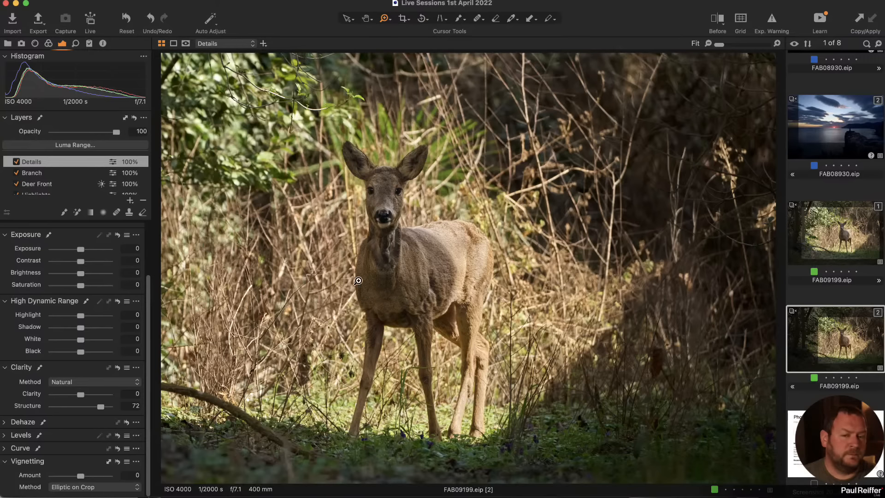
{"action": "left_click", "coordinate": [840, 234]}
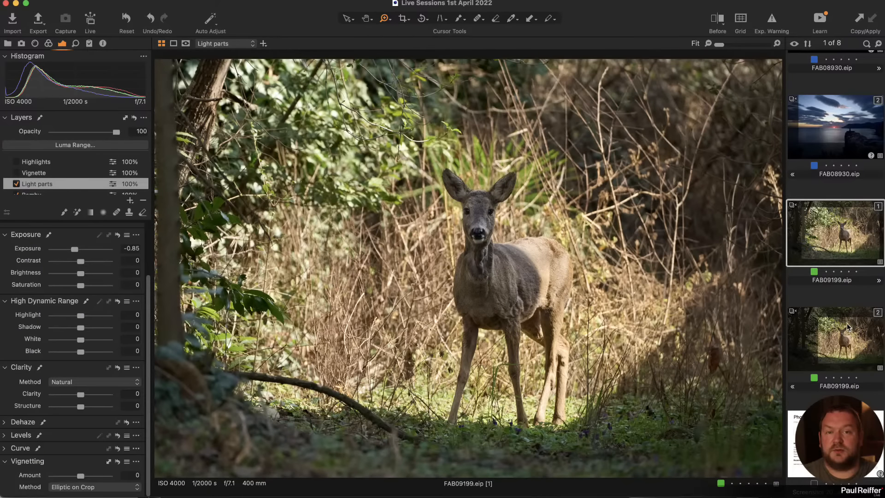
{"action": "left_click", "coordinate": [836, 318]}
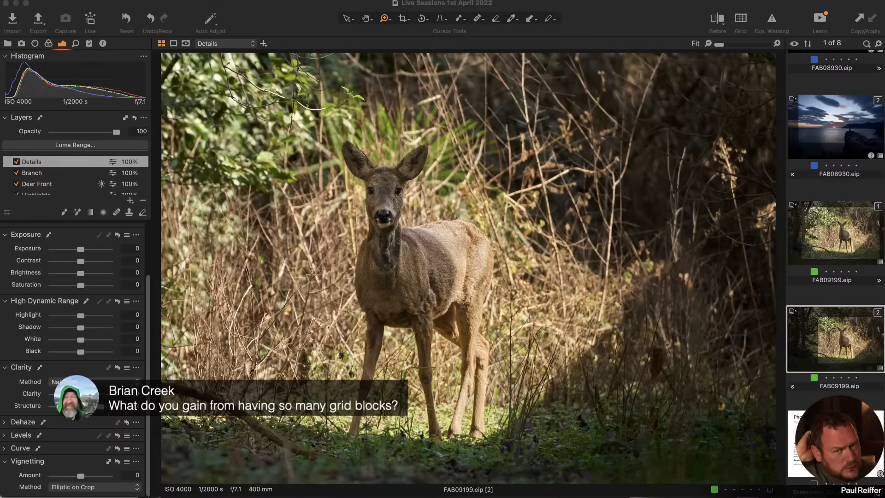
Extend the upper-left corner of the deer photo's crop outwards to a size of 6000 × 4267 px
{"action": "left_click", "coordinate": [402, 19]}
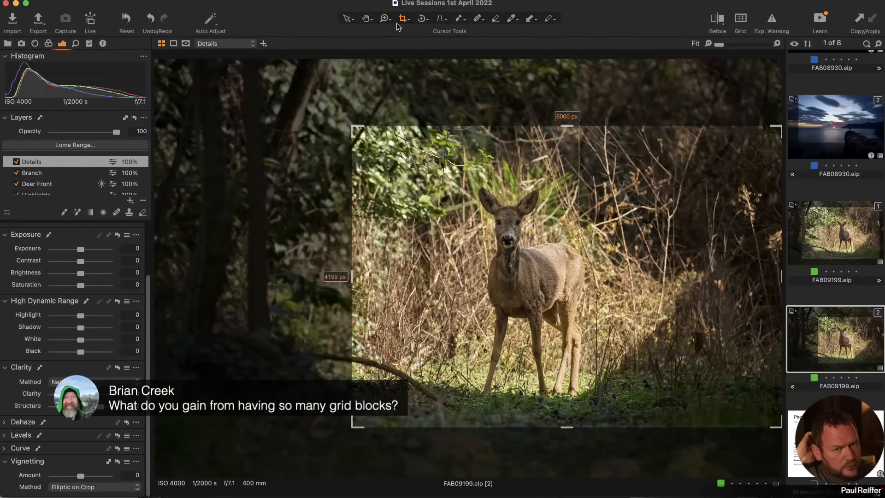
{"action": "left_click_drag", "start_coordinate": [353, 127], "coordinate": [350, 125]}
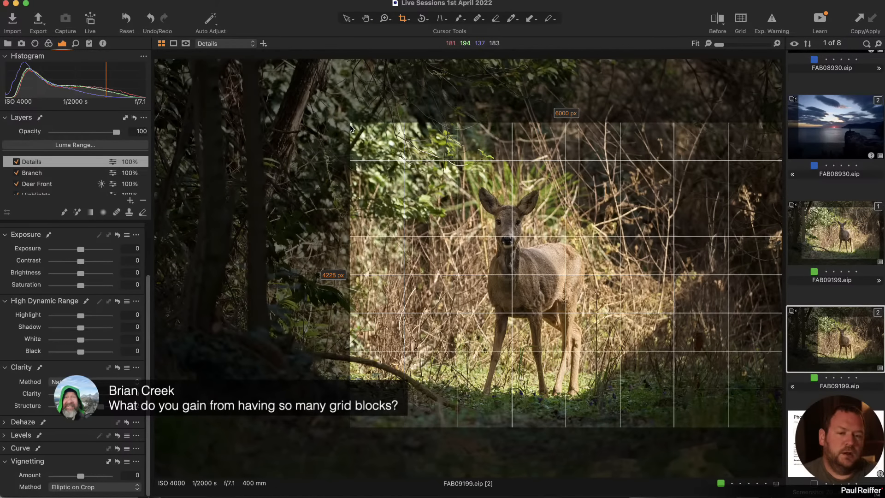
{"action": "mouse_move", "coordinate": [350, 125]}
{"action": "left_mouse_down"}
{"action": "mouse_move", "coordinate": [361, 125]}
{"action": "mouse_move", "coordinate": [352, 120]}
{"action": "left_mouse_up"}
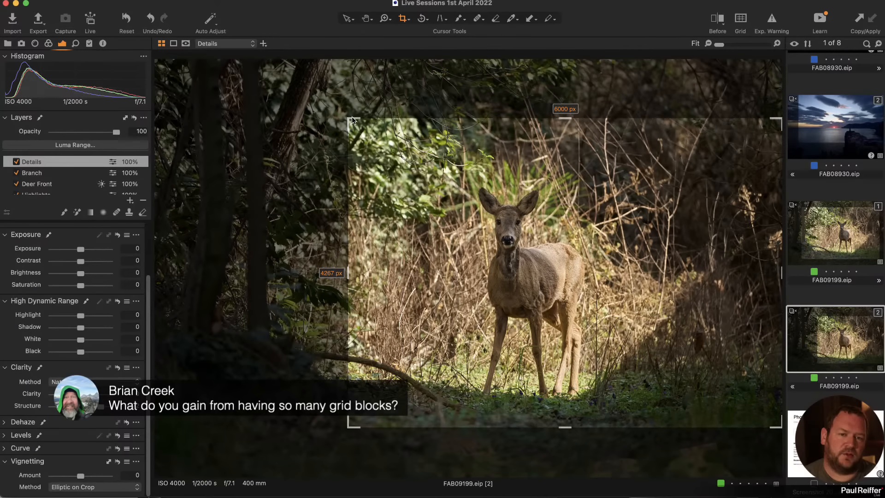
Open the Grid settings and examine the grid overlay while resizing the crop, along with the available grid types
{"action": "left_click", "coordinate": [8, 43]}
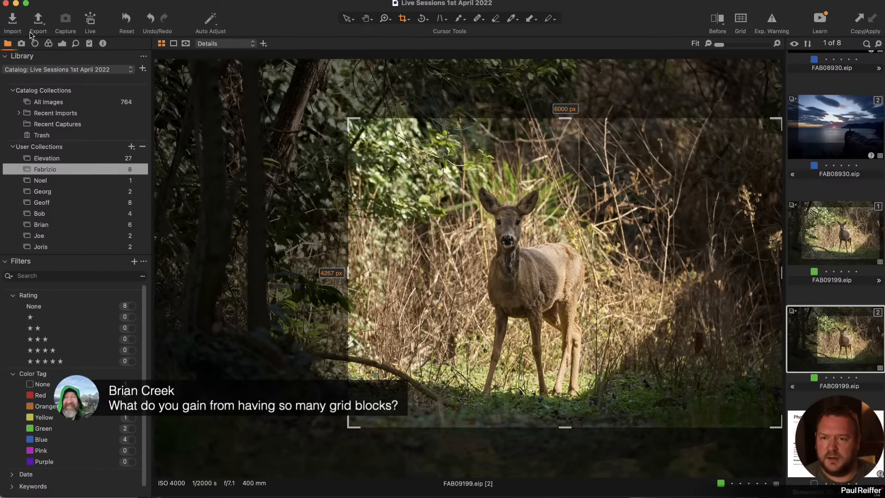
{"action": "left_click", "coordinate": [35, 44]}
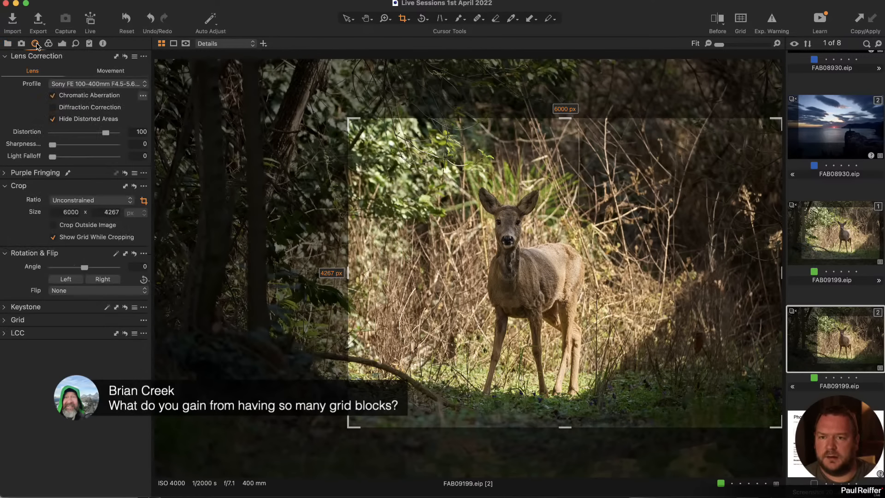
{"action": "left_click", "coordinate": [4, 320]}
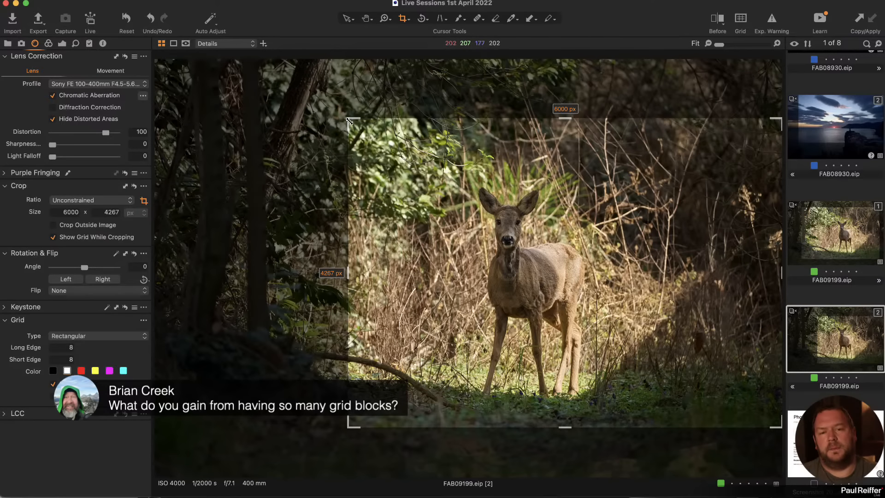
{"action": "left_click_drag", "start_coordinate": [349, 121], "coordinate": [354, 124]}
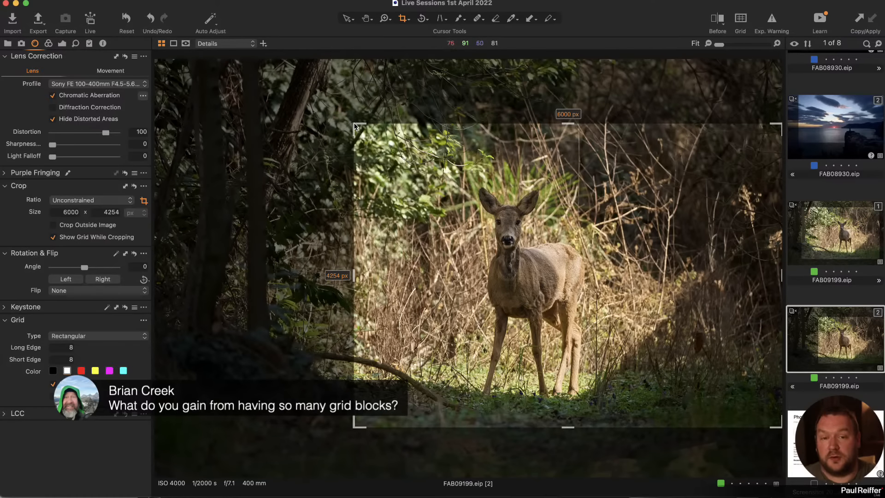
{"action": "left_click_drag", "start_coordinate": [356, 124], "coordinate": [351, 123]}
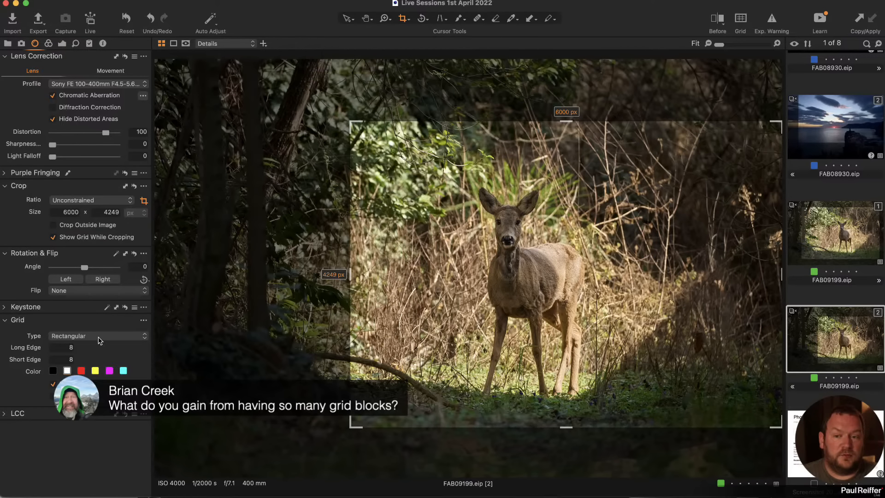
{"action": "left_click", "coordinate": [99, 341]}
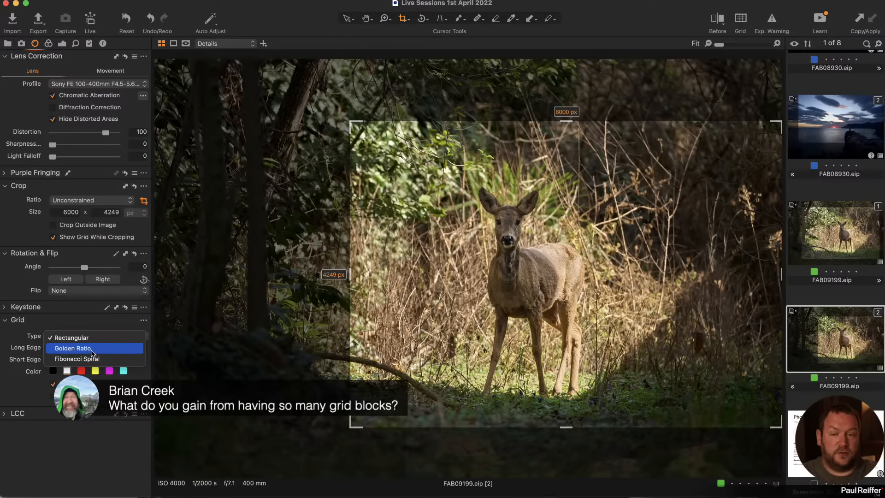
{"action": "left_click", "coordinate": [15, 362]}
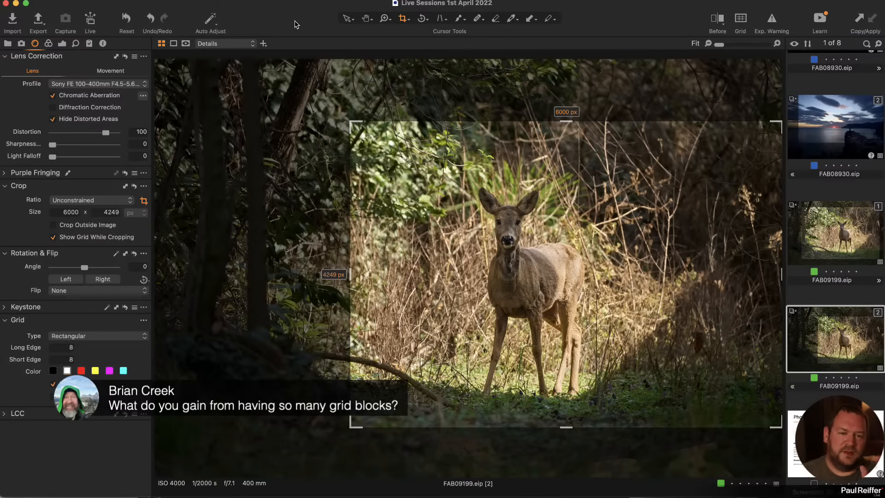
Adjust the crop's upper-left corner to a size of 6000 × 4222 px and apply the crop
{"action": "left_click_drag", "start_coordinate": [350, 122], "coordinate": [349, 123]}
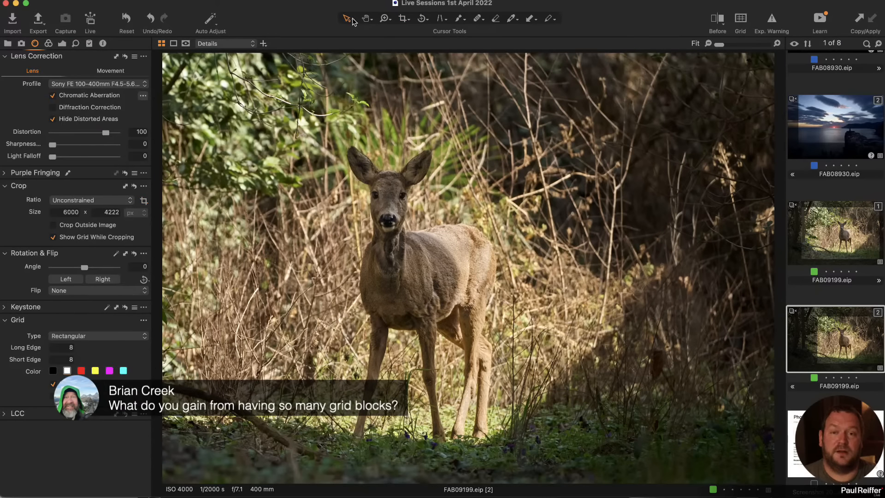
{"action": "left_click", "coordinate": [351, 20]}
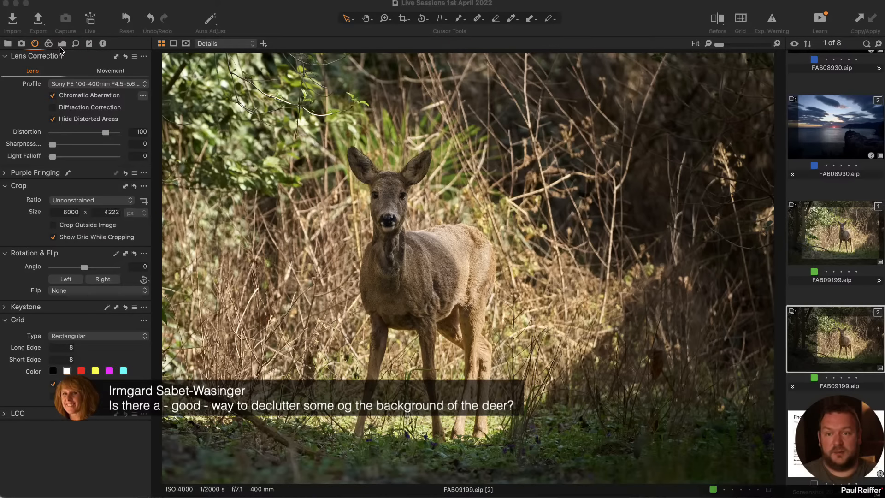
Review the existing layers down to Bamby, and add a new adjustment layer named with the viewer's first name
{"action": "left_click", "coordinate": [62, 44]}
{"action": "scroll", "coordinate": [65, 182], "scroll_direction": "down", "scroll_amount": 3}
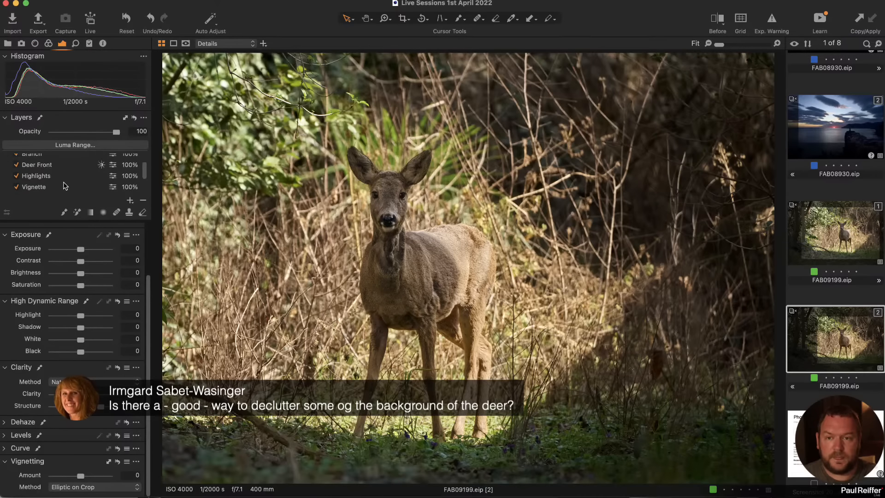
{"action": "scroll", "coordinate": [64, 184], "scroll_direction": "up", "scroll_amount": 2}
{"action": "left_click", "coordinate": [54, 172]}
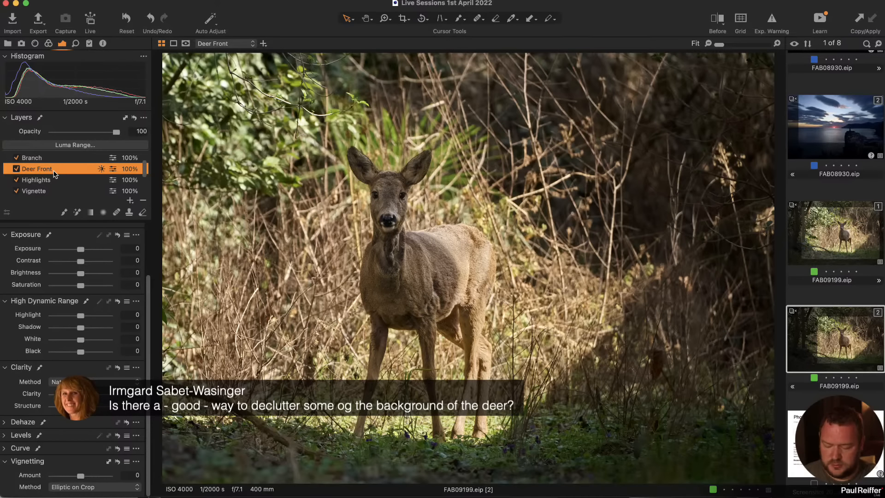
{"action": "scroll", "coordinate": [47, 174], "scroll_direction": "down", "scroll_amount": 3}
{"action": "left_click", "coordinate": [41, 173]}
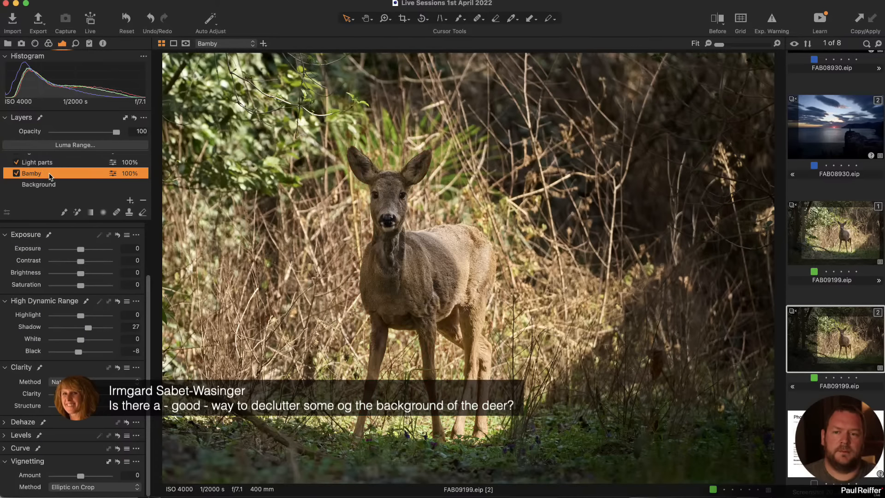
{"action": "left_click", "coordinate": [130, 200]}
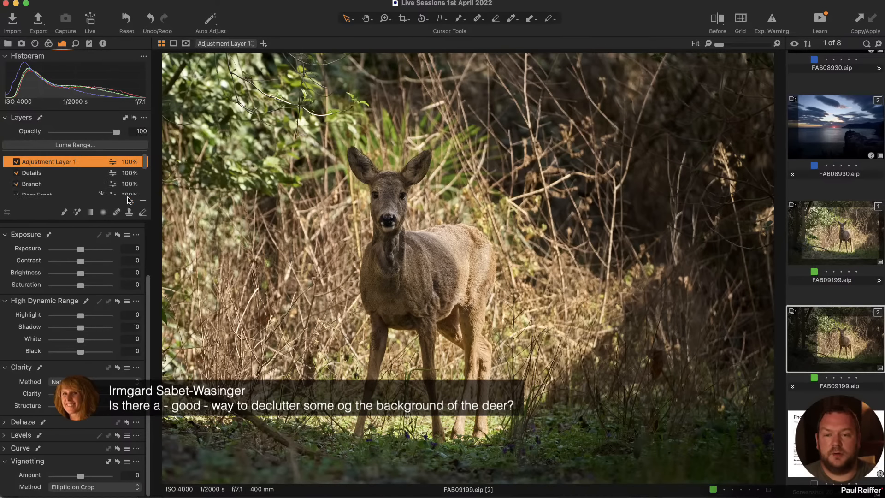
{"action": "double_click", "coordinate": [54, 162]}
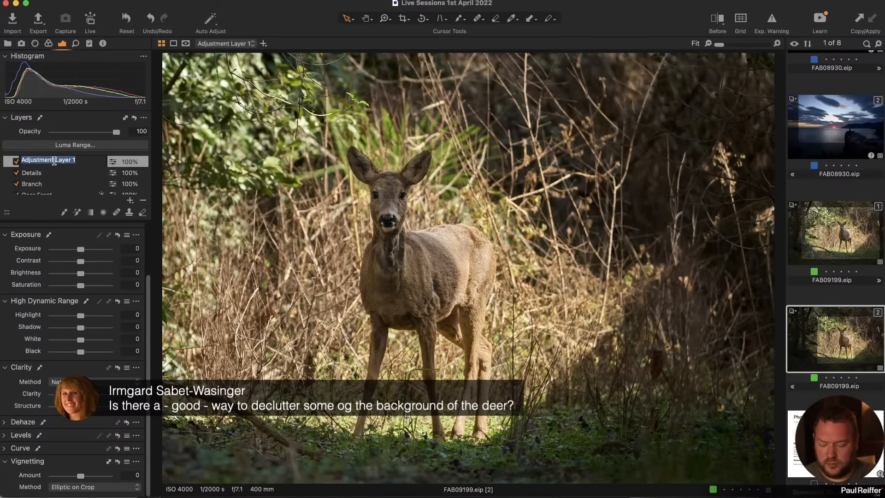
{"action": "type", "text": "Irmg"}
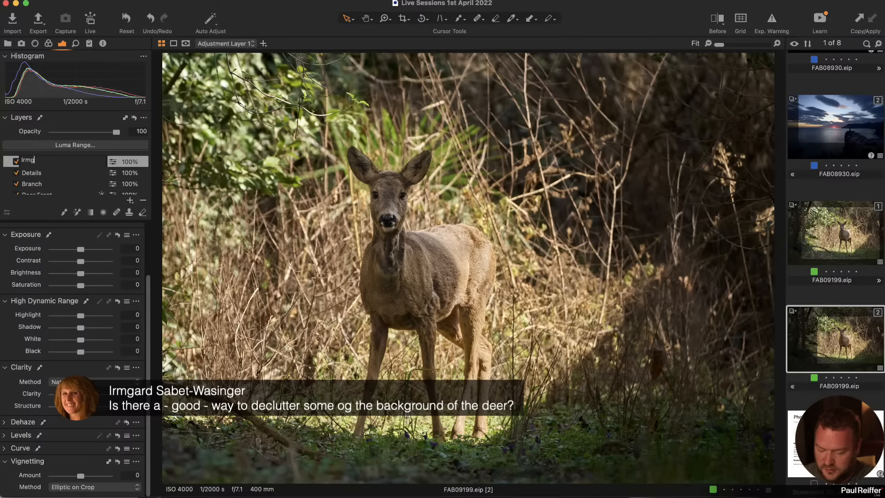
{"action": "type", "text": "ard"}
{"action": "key", "text": "Return"}
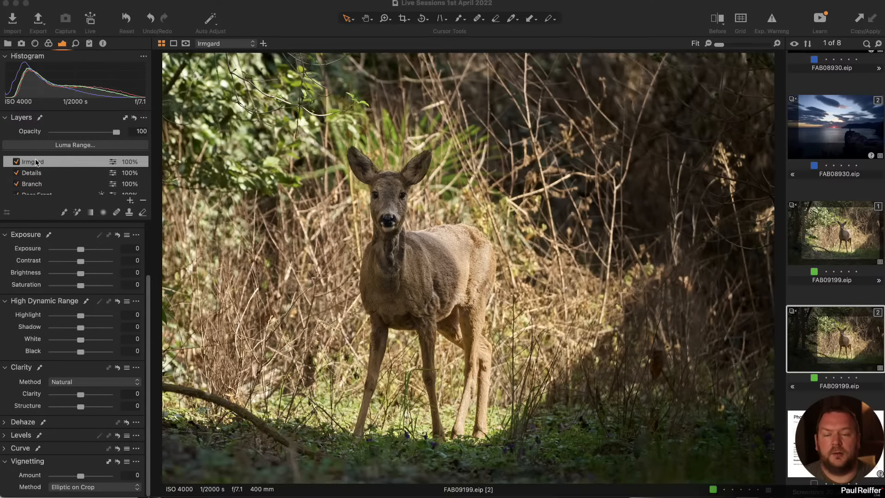
Copy the mask from the Bamby layer to the new layer and show the mask overlay
{"action": "right_click", "coordinate": [59, 165]}
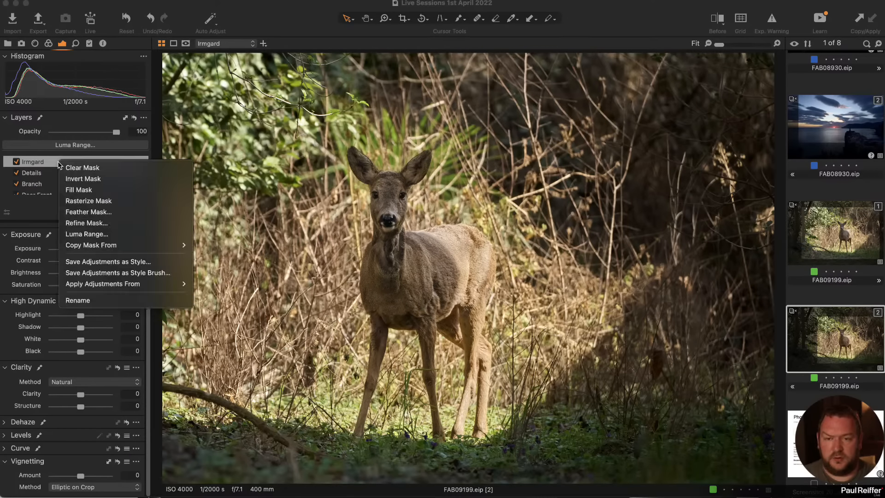
{"action": "mouse_move", "coordinate": [166, 245]}
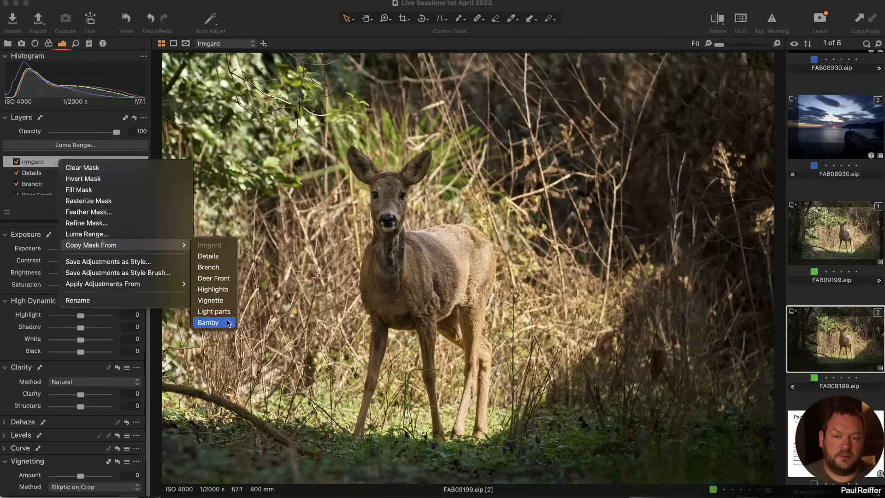
{"action": "left_click", "coordinate": [214, 323]}
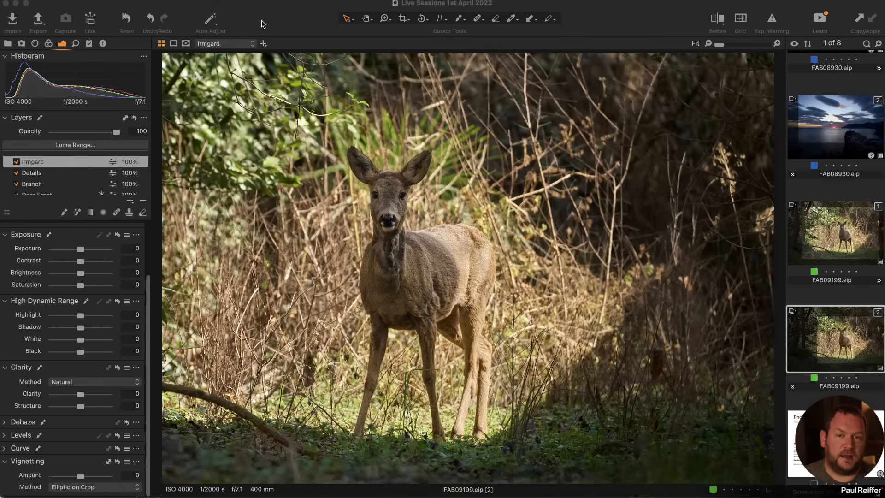
{"action": "key", "text": "m"}
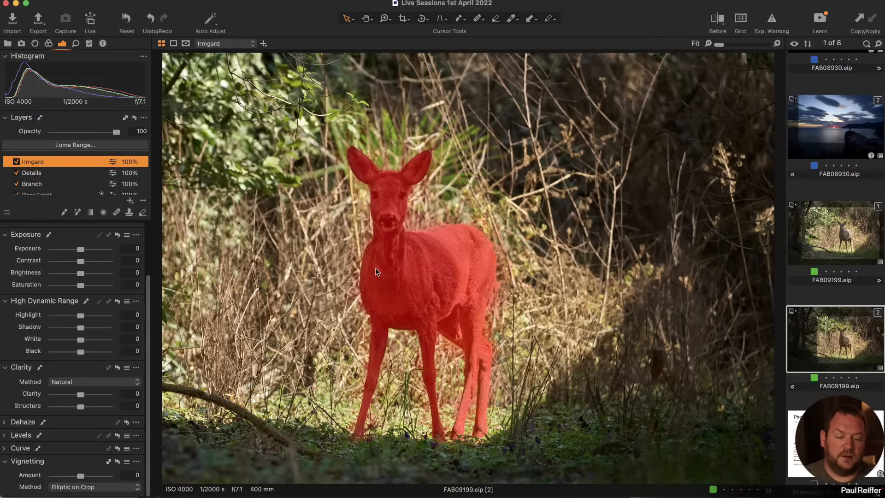
Invert the new layer's mask to cover the background instead of the deer, and hide the mask overlay
{"action": "right_click", "coordinate": [74, 161]}
{"action": "left_click", "coordinate": [107, 177]}
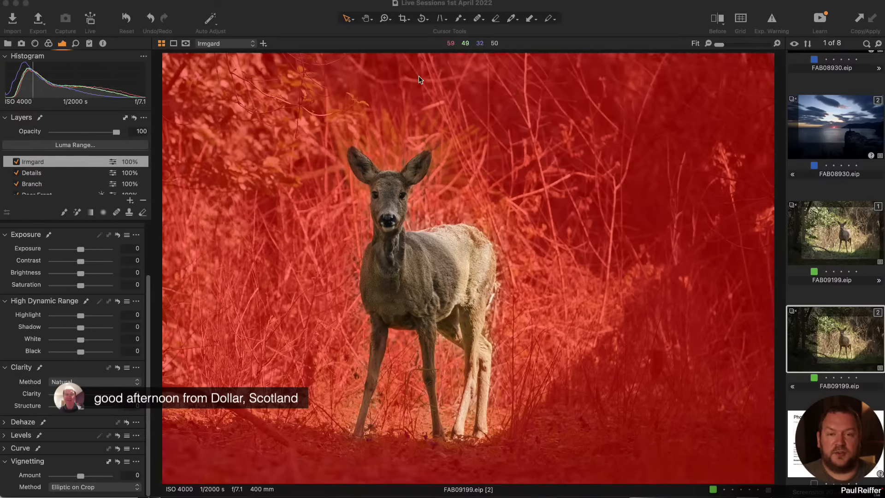
{"action": "left_click", "coordinate": [312, 31]}
{"action": "key", "text": "m"}
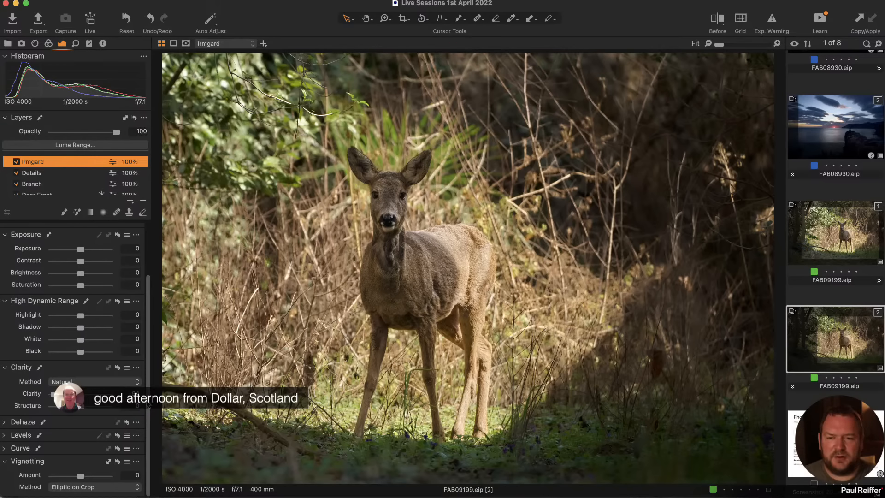
Reduce the background layer's Clarity to -63, checking the undergrowth beside the deer's hindquarters at 200%
{"action": "key", "text": "z"}
{"action": "left_click", "coordinate": [560, 309]}
{"action": "left_click", "coordinate": [561, 309]}
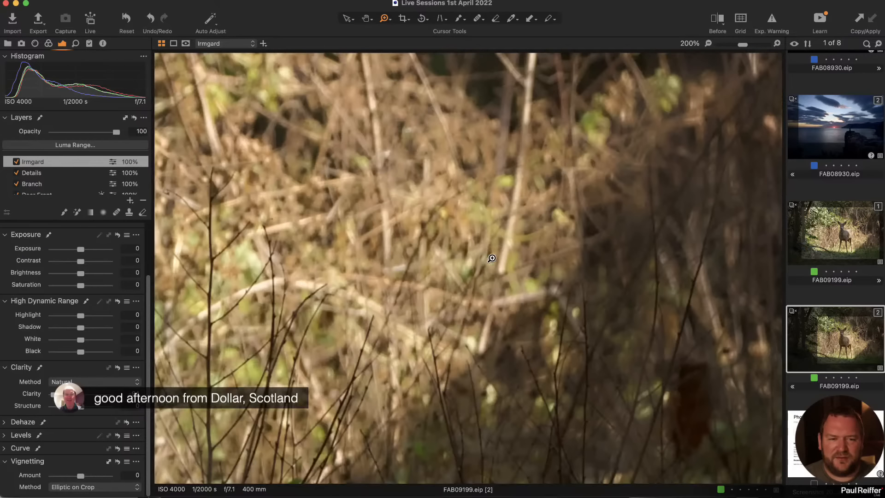
{"action": "left_click_drag", "start_coordinate": [282, 304], "coordinate": [483, 309]}
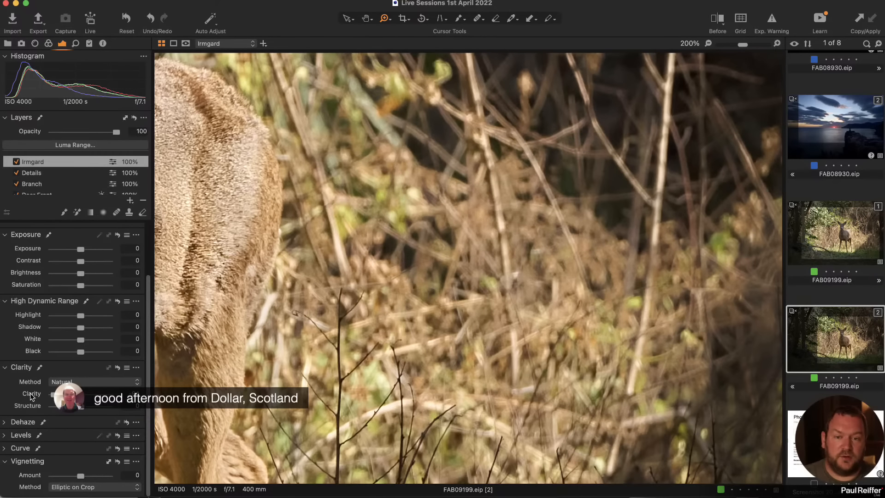
{"action": "key", "text": "super+0"}
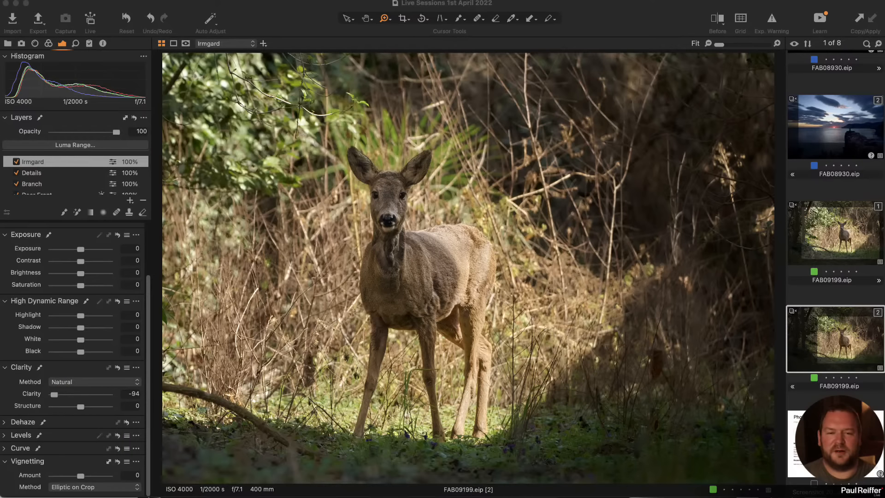
{"action": "left_click", "coordinate": [294, 27]}
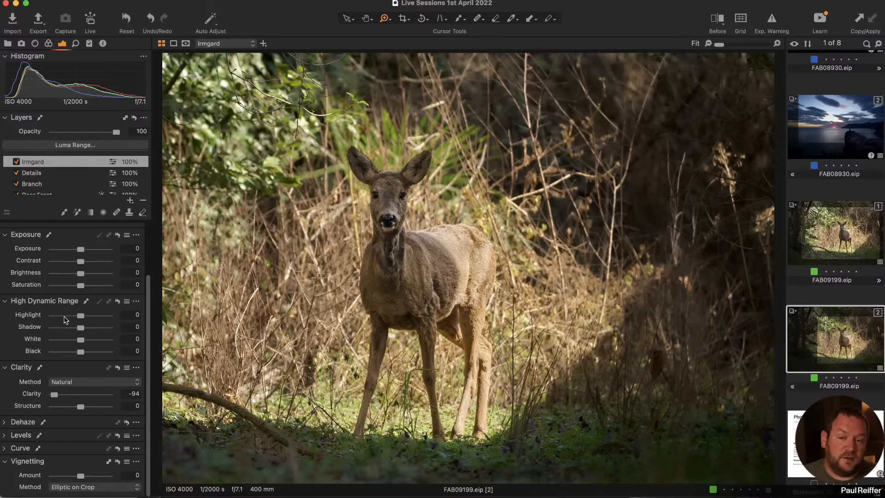
{"action": "left_click", "coordinate": [79, 397]}
{"action": "left_click_drag", "start_coordinate": [79, 397], "coordinate": [81, 397]}
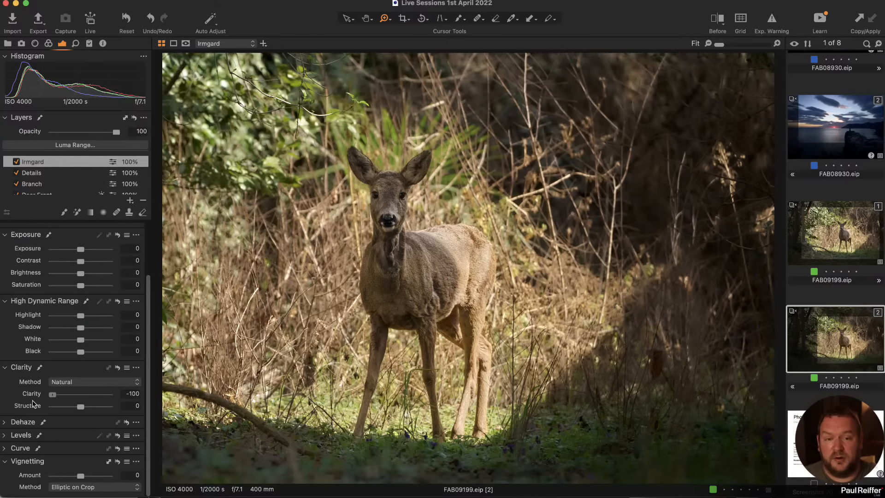
{"action": "left_click", "coordinate": [67, 395]}
{"action": "left_click_drag", "start_coordinate": [67, 403], "coordinate": [62, 403]}
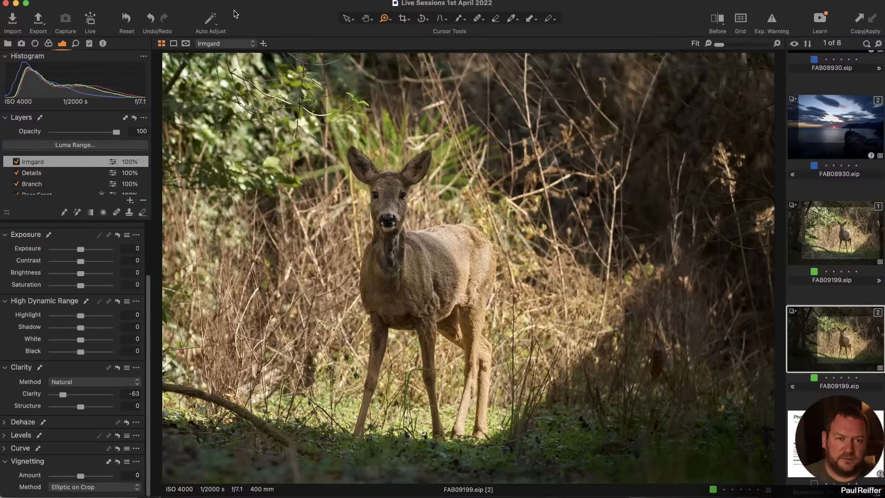
Switch to the user collection holding the bushfire photo and show its layers and exposure adjustments
{"action": "left_click", "coordinate": [8, 44]}
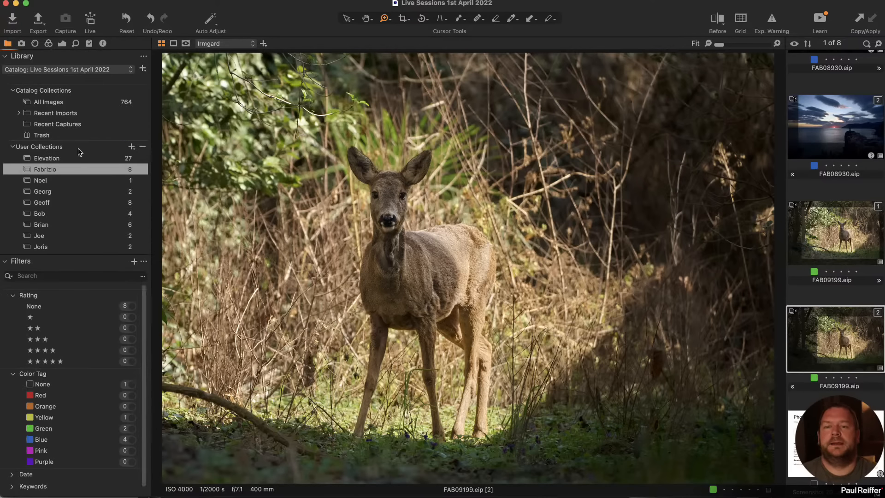
{"action": "left_click", "coordinate": [46, 180]}
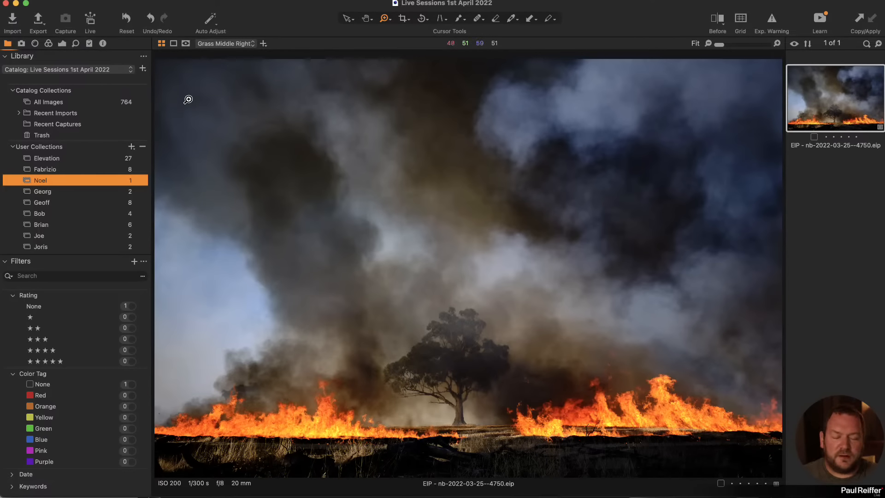
{"action": "left_click", "coordinate": [62, 43]}
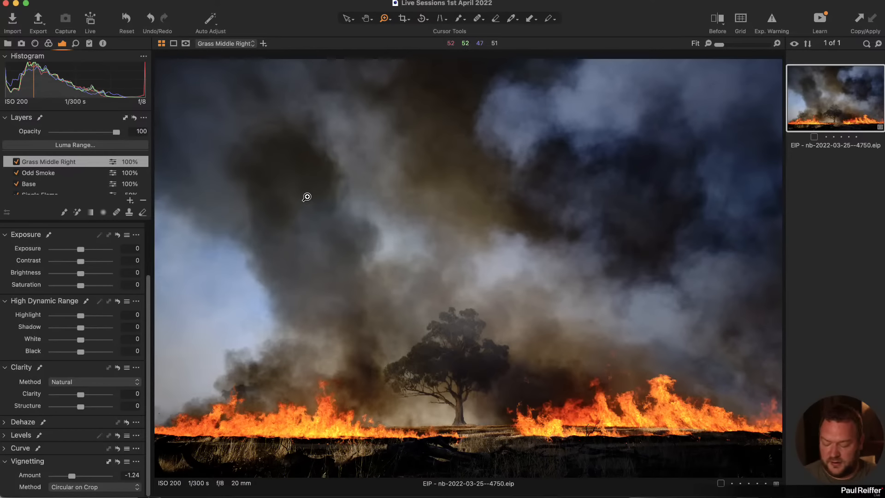
Compare the bushfire photo before and after with the split view, and examine the tree and flames at 100%
{"action": "key", "text": "y"}
{"action": "left_click_drag", "start_coordinate": [470, 269], "coordinate": [831, 301]}
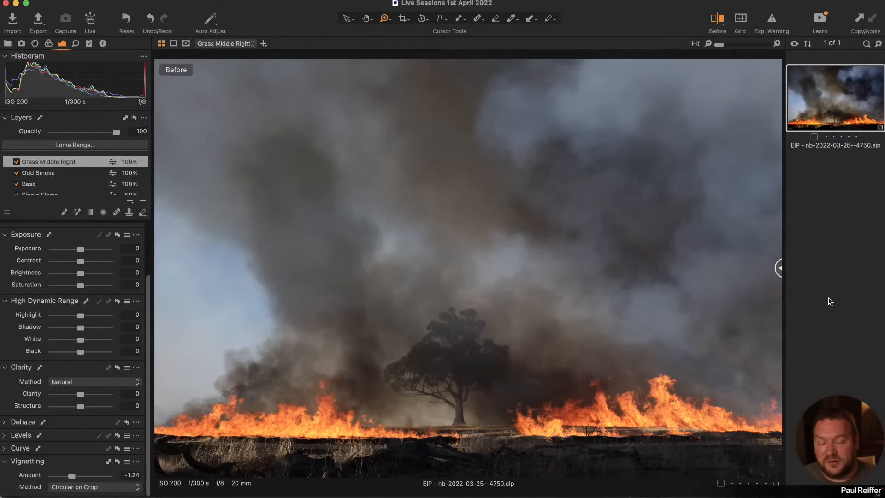
{"action": "left_click_drag", "start_coordinate": [780, 302], "coordinate": [498, 306]}
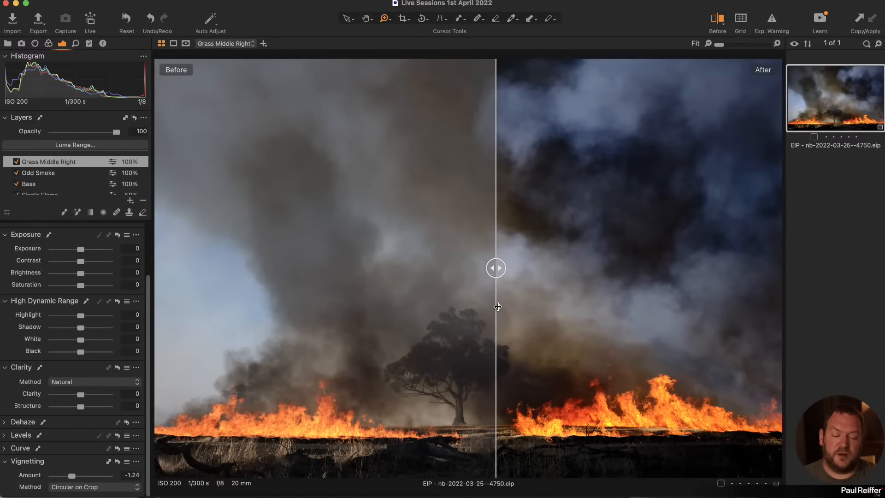
{"action": "key", "text": "y"}
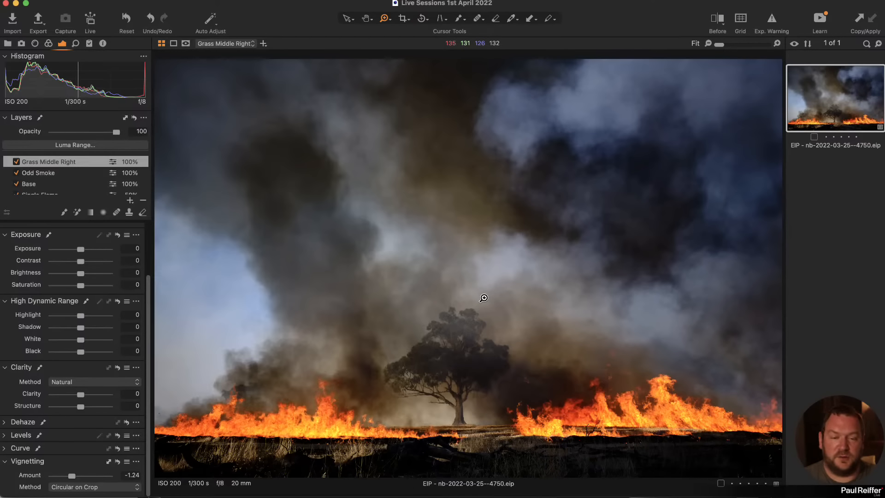
{"action": "key", "text": "y"}
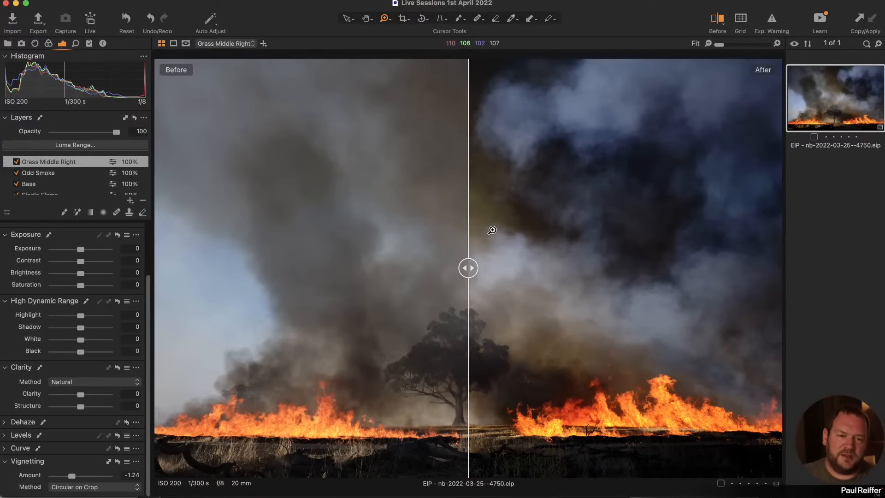
{"action": "left_click_drag", "start_coordinate": [469, 268], "coordinate": [215, 295]}
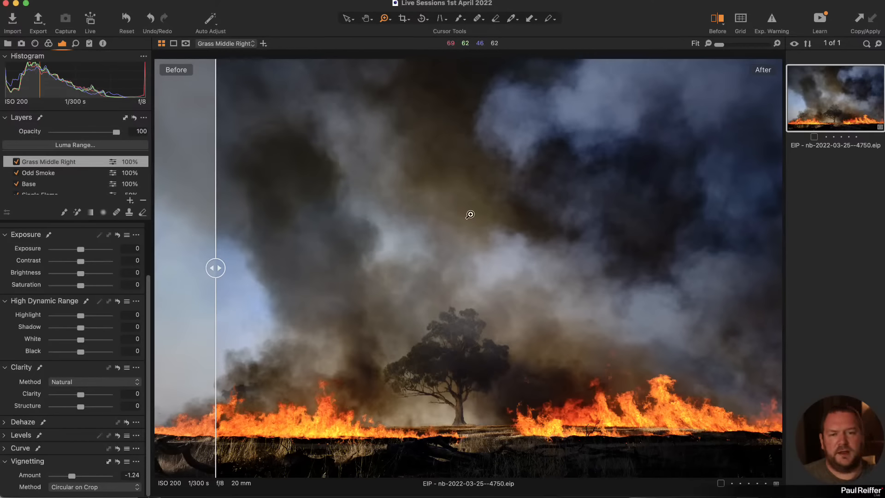
{"action": "left_click_drag", "start_coordinate": [217, 269], "coordinate": [124, 292]}
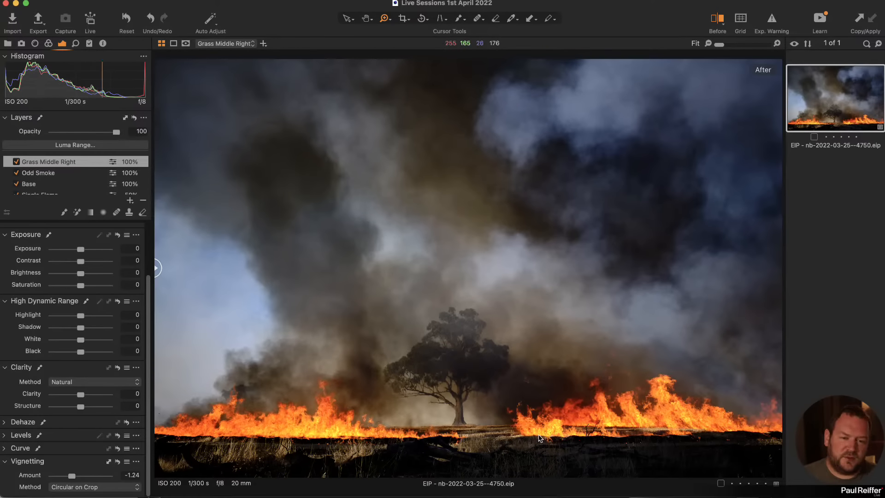
{"action": "left_click", "coordinate": [510, 429]}
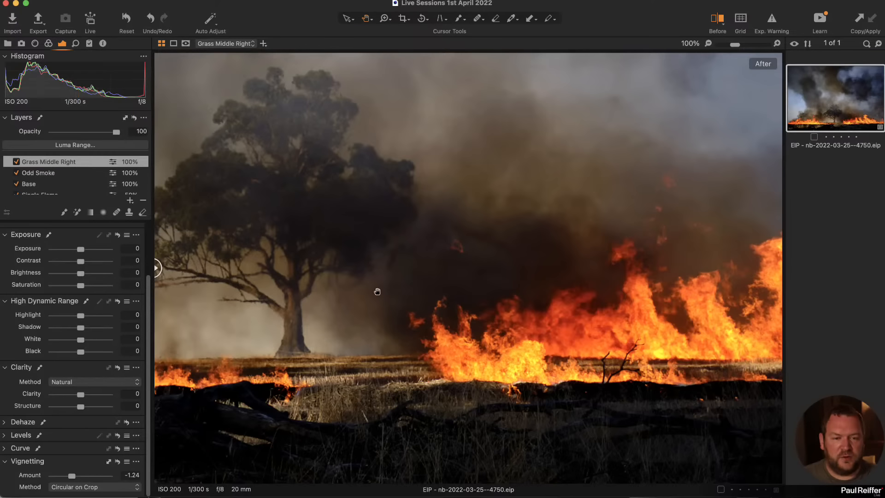
{"action": "left_click_drag", "start_coordinate": [569, 362], "coordinate": [703, 364]}
{"action": "left_click_drag", "start_coordinate": [411, 316], "coordinate": [662, 262]}
{"action": "key", "text": "super+0"}
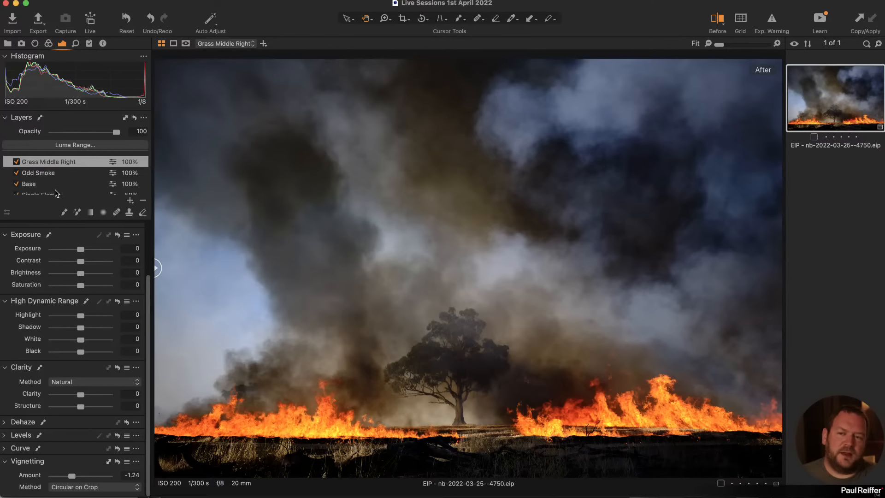
Turn off every adjustment layer from Grass Middle Right down to Top Grad, select the Background layer, and show only the After side
{"action": "left_click", "coordinate": [16, 161]}
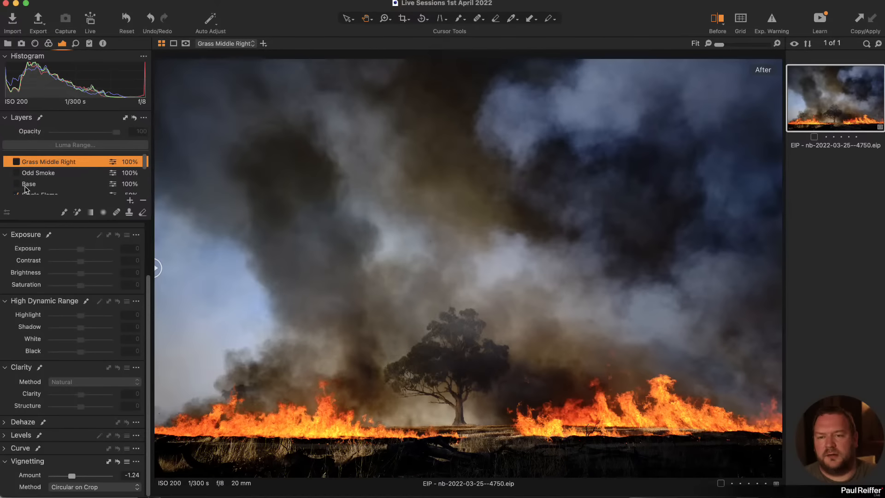
{"action": "scroll", "coordinate": [17, 182], "scroll_direction": "down", "scroll_amount": 2}
{"action": "left_click", "coordinate": [17, 186]}
{"action": "scroll", "coordinate": [17, 187], "scroll_direction": "down", "scroll_amount": 3}
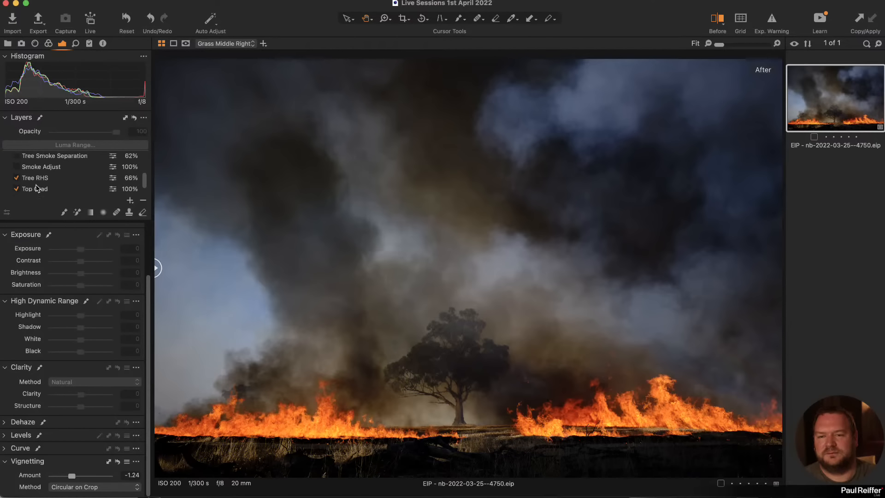
{"action": "left_click", "coordinate": [43, 185]}
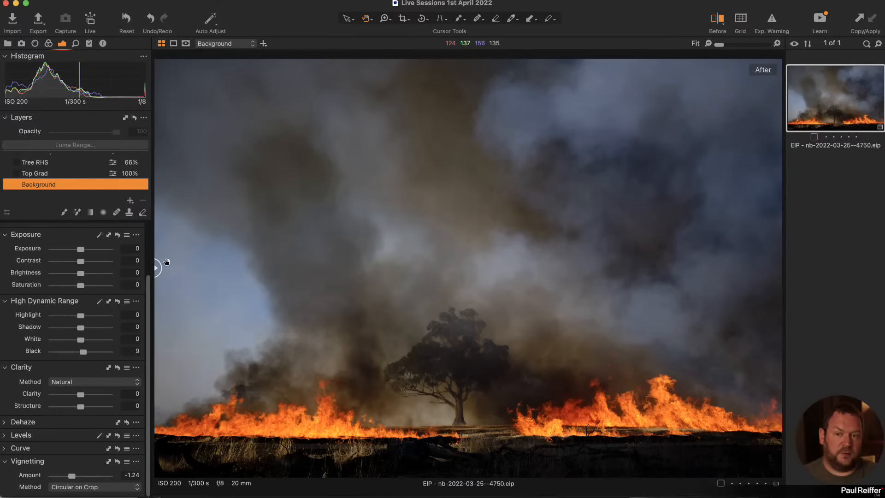
{"action": "left_click_drag", "start_coordinate": [158, 270], "coordinate": [79, 271]}
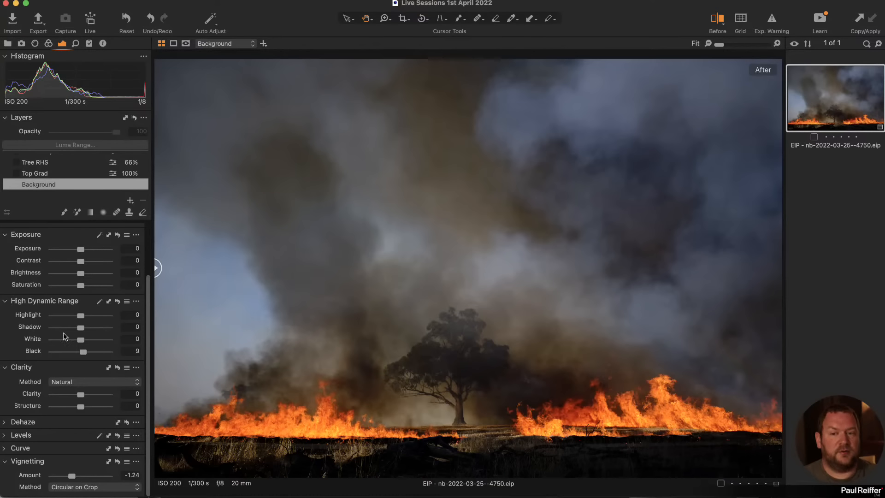
Examine the Background layer's white balance and its Basic and Skin Tone color editor settings
{"action": "scroll", "coordinate": [74, 299], "scroll_direction": "up", "scroll_amount": 3}
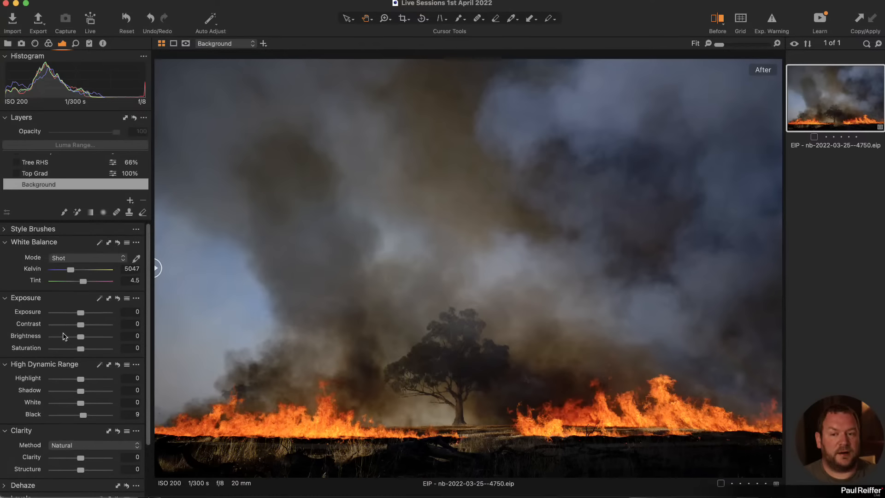
{"action": "left_click", "coordinate": [48, 43]}
{"action": "left_click", "coordinate": [23, 313]}
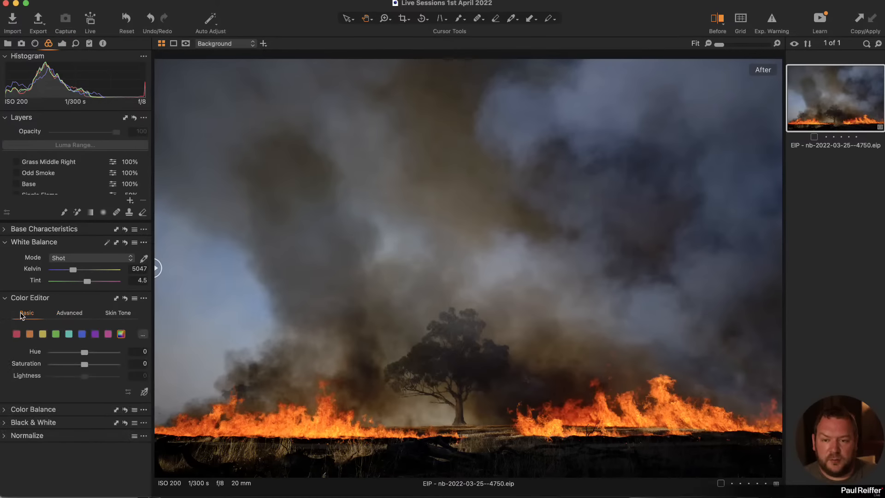
{"action": "left_click", "coordinate": [116, 313]}
{"action": "scroll", "coordinate": [115, 322], "scroll_direction": "down", "scroll_amount": 5}
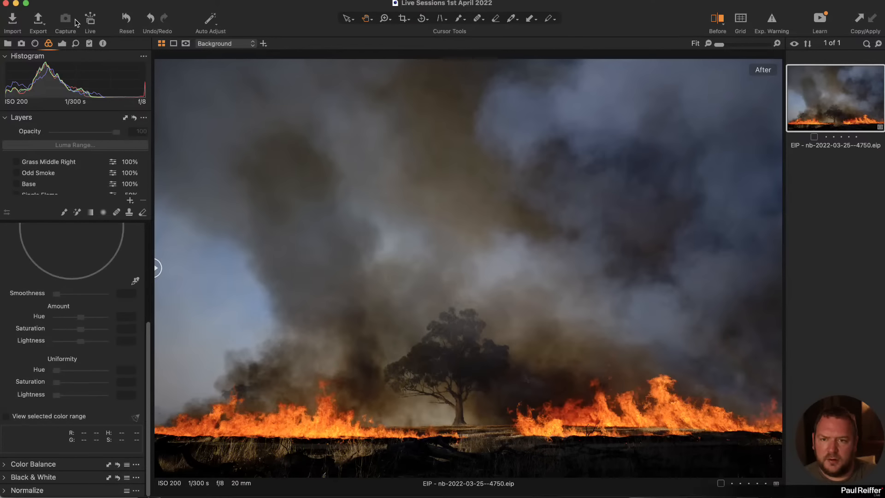
Expand Levels and Curve and examine the Background layer's exposure, High Dynamic Range, Clarity, Levels and Luma curve settings
{"action": "left_click", "coordinate": [60, 44]}
{"action": "scroll", "coordinate": [6, 457], "scroll_direction": "down", "scroll_amount": 3}
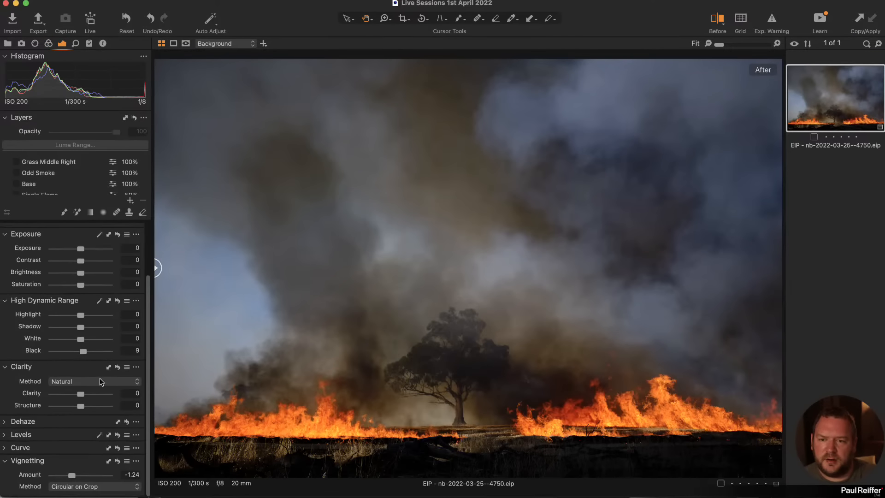
{"action": "left_click", "coordinate": [5, 448]}
{"action": "left_click", "coordinate": [5, 434]}
{"action": "scroll", "coordinate": [67, 419], "scroll_direction": "down", "scroll_amount": 3}
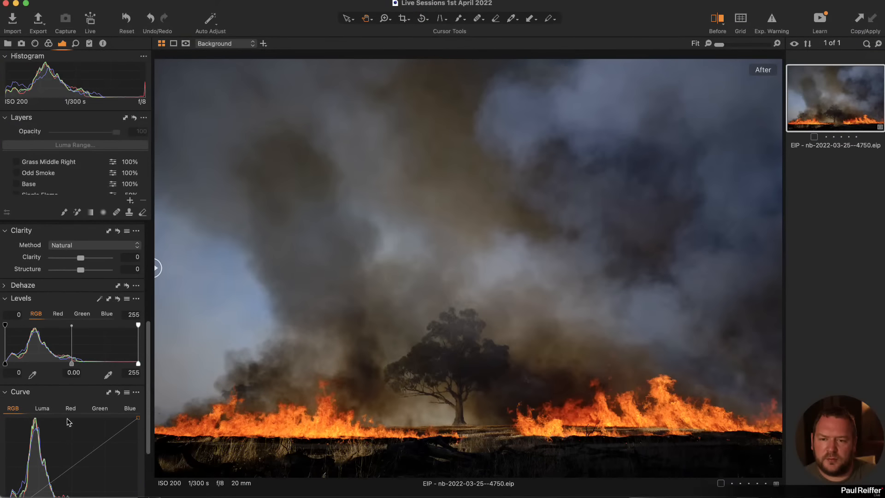
{"action": "left_click", "coordinate": [43, 408]}
{"action": "scroll", "coordinate": [46, 409], "scroll_direction": "down", "scroll_amount": 2}
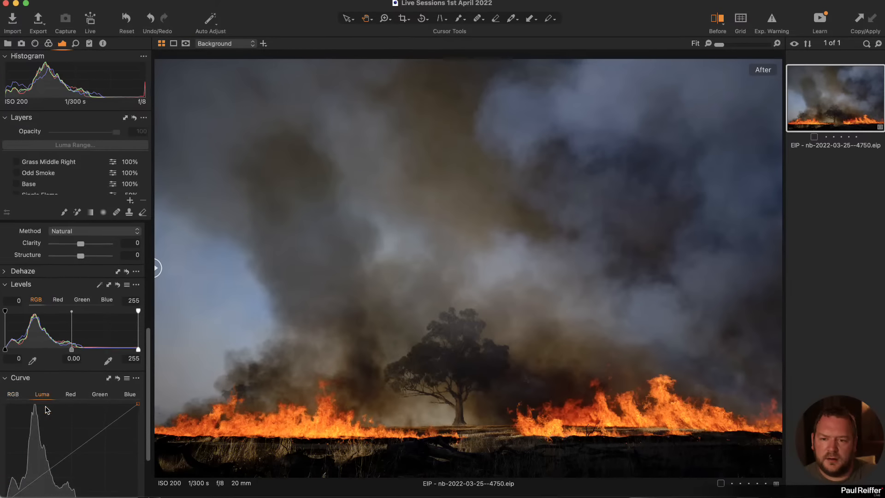
{"action": "scroll", "coordinate": [46, 409], "scroll_direction": "up", "scroll_amount": 6}
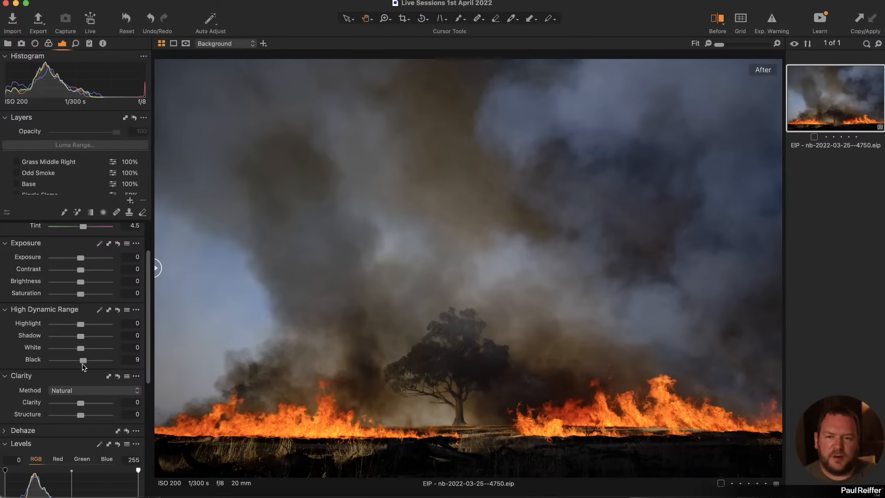
{"action": "scroll", "coordinate": [84, 367], "scroll_direction": "up", "scroll_amount": 3}
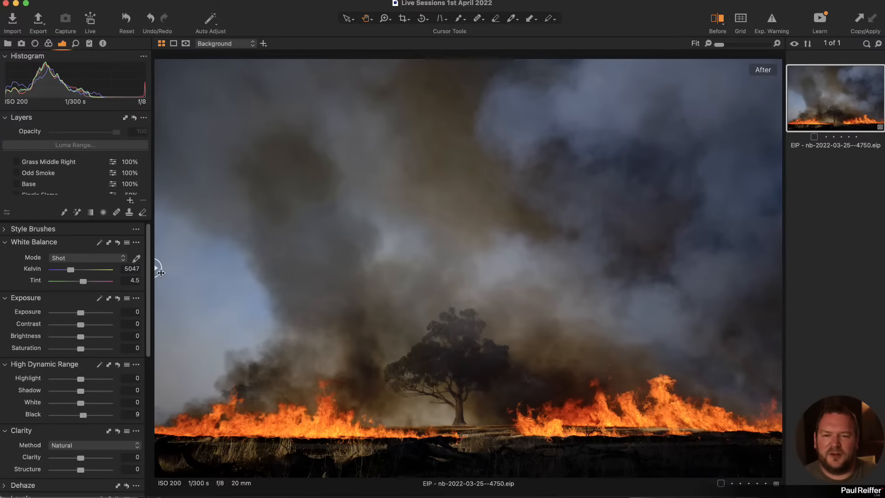
Move the before/after split to just left of the tree and recheck the Background layer's tonal, Levels and vignetting settings
{"action": "left_click_drag", "start_coordinate": [156, 269], "coordinate": [367, 268]}
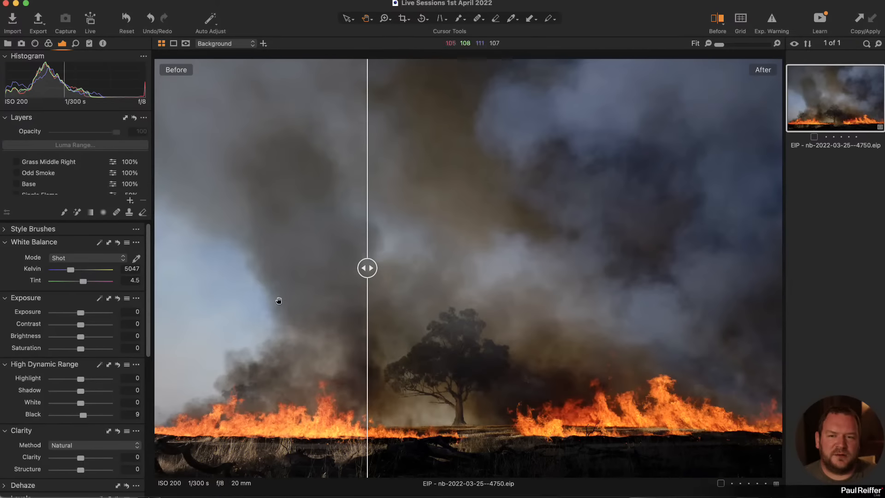
{"action": "scroll", "coordinate": [73, 277], "scroll_direction": "down", "scroll_amount": 3}
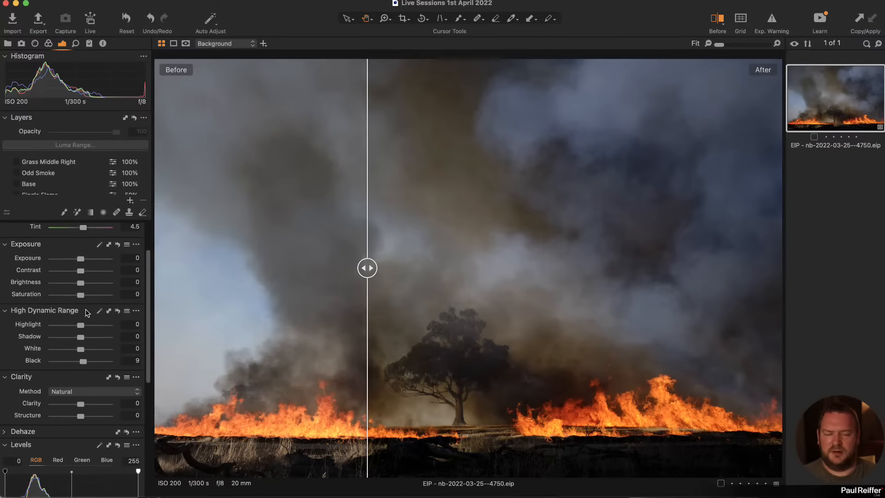
{"action": "scroll", "coordinate": [87, 313], "scroll_direction": "down", "scroll_amount": 6}
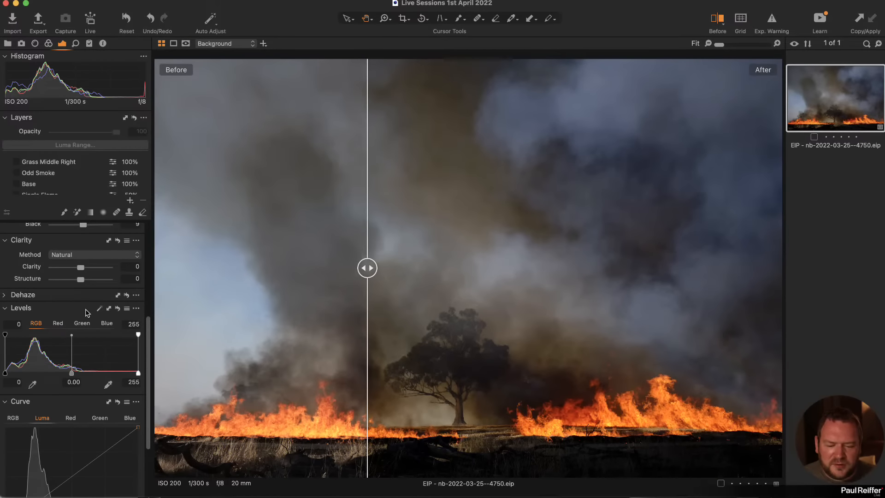
{"action": "scroll", "coordinate": [87, 313], "scroll_direction": "down", "scroll_amount": 4}
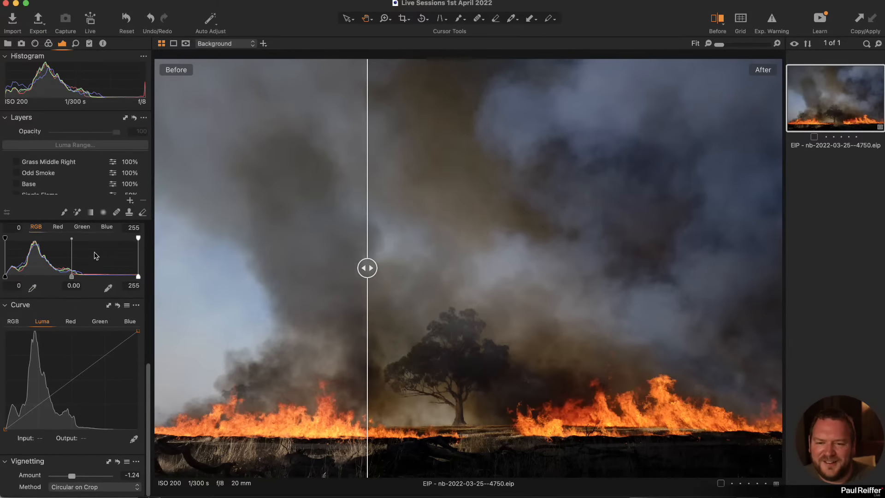
Expand the Background layer's Color Balance and inspect its 3-Way and Master color wheels
{"action": "left_click", "coordinate": [48, 43]}
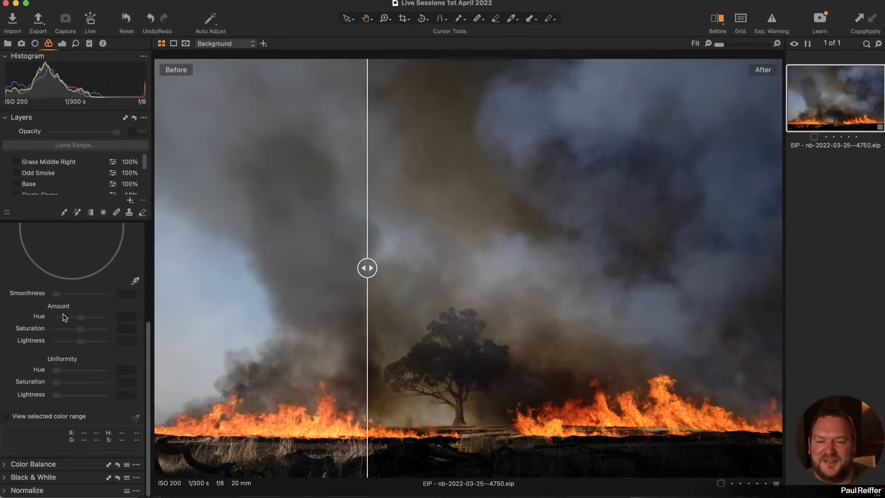
{"action": "left_click", "coordinate": [34, 464]}
{"action": "scroll", "coordinate": [47, 446], "scroll_direction": "down", "scroll_amount": 4}
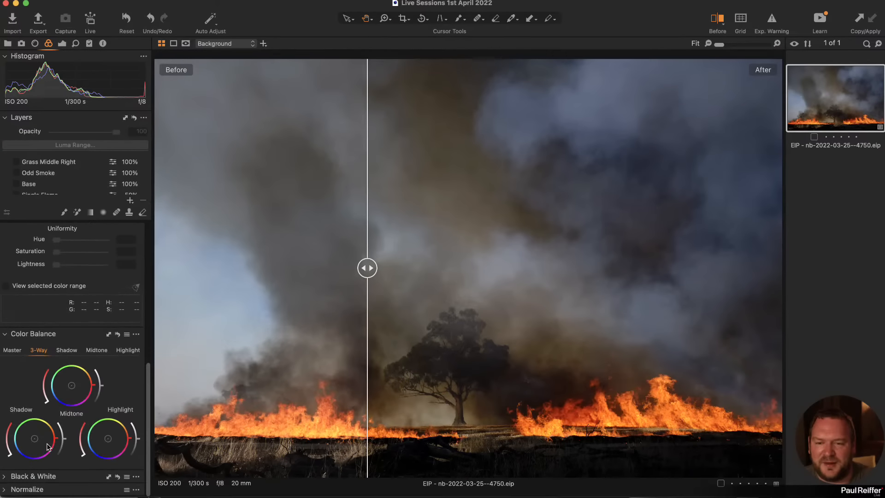
{"action": "left_click", "coordinate": [12, 350]}
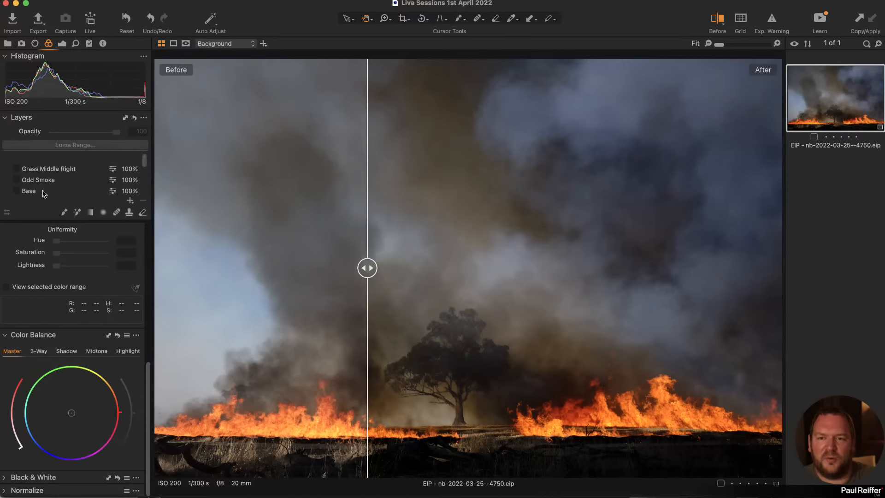
Expand Base Characteristics and review the available film curves, keeping Fujifilm Velvia (VIVID)
{"action": "scroll", "coordinate": [55, 265], "scroll_direction": "up", "scroll_amount": 5}
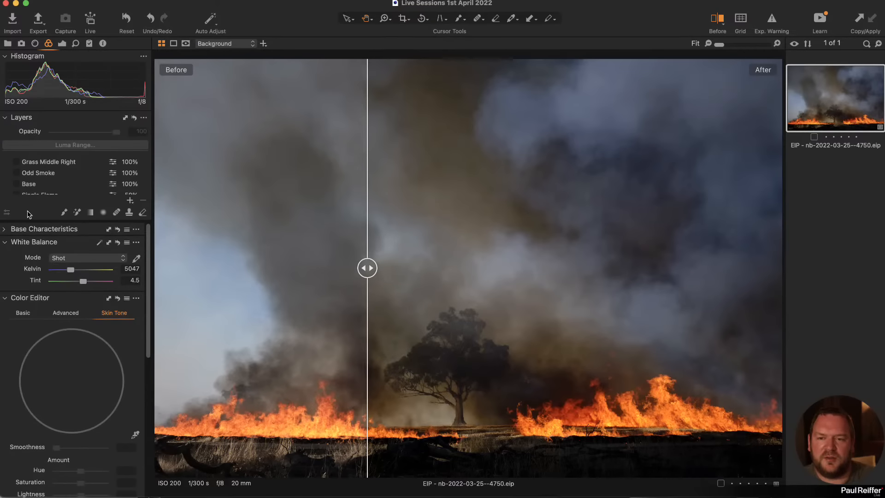
{"action": "left_click", "coordinate": [9, 231]}
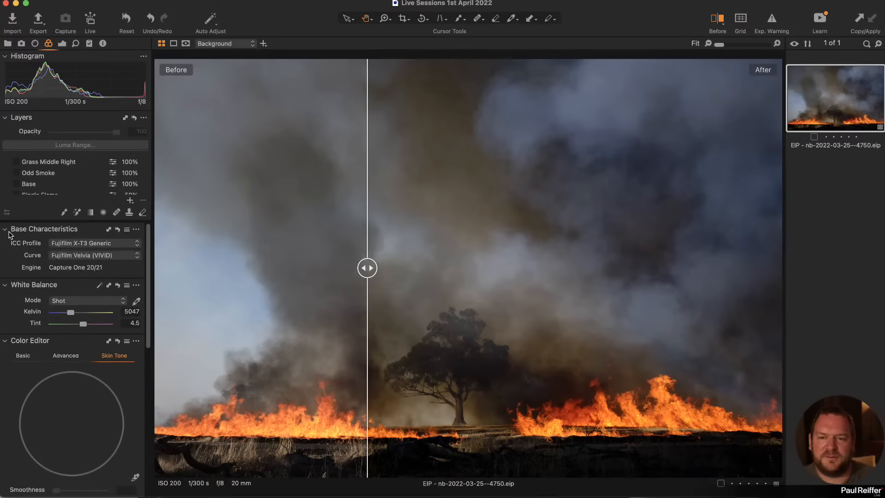
{"action": "left_click", "coordinate": [99, 256]}
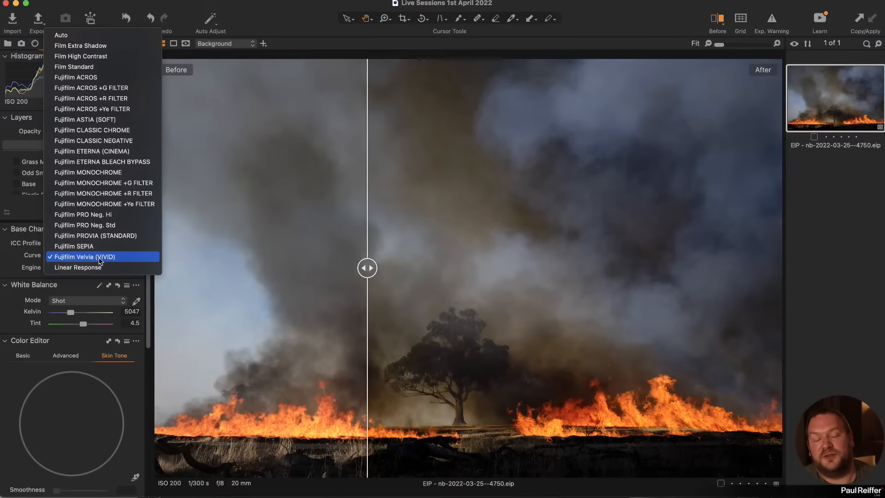
{"action": "left_click", "coordinate": [100, 261]}
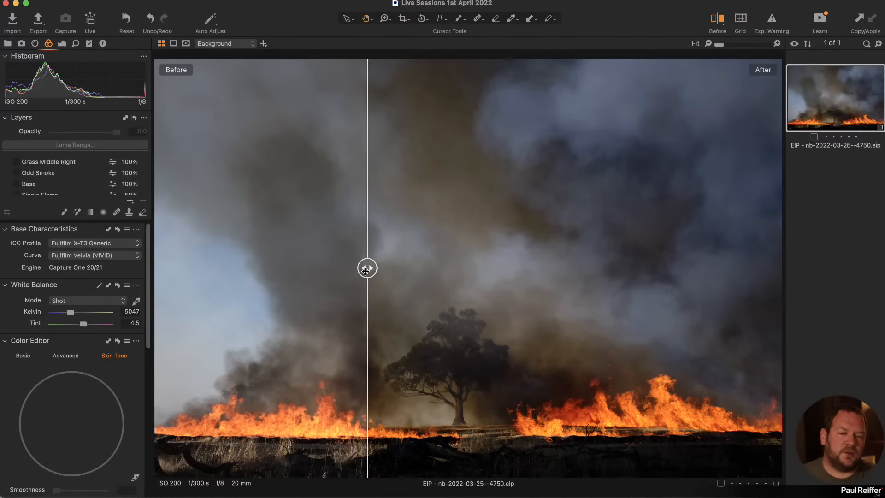
Move the before/after split to the middle of the tree and recheck the Background layer's white balance and tonal settings
{"action": "left_click_drag", "start_coordinate": [367, 267], "coordinate": [454, 277]}
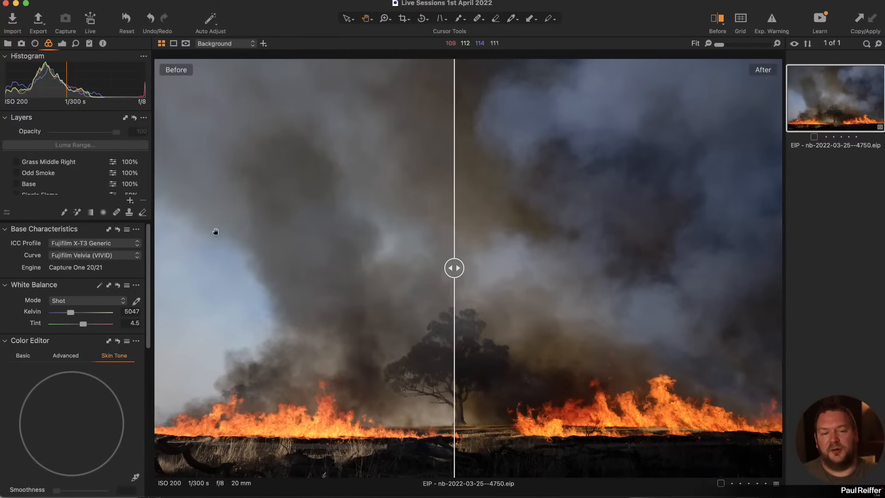
{"action": "left_click", "coordinate": [63, 44]}
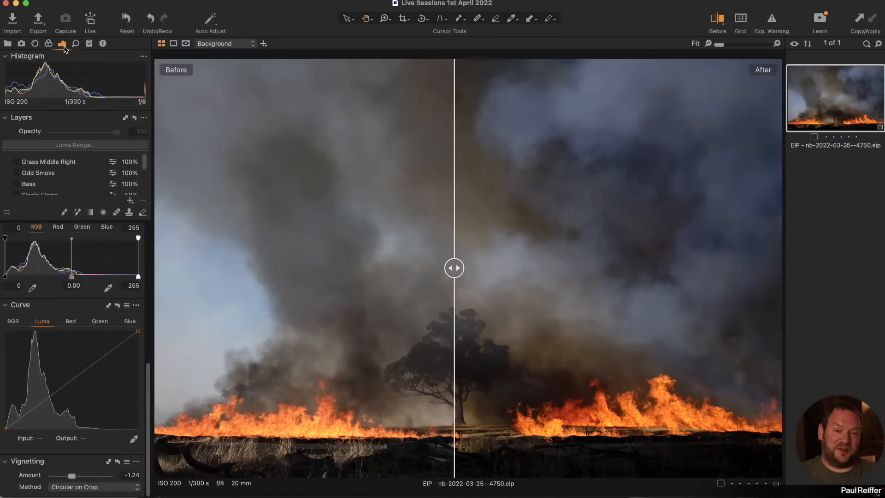
{"action": "scroll", "coordinate": [30, 286], "scroll_direction": "up", "scroll_amount": 10}
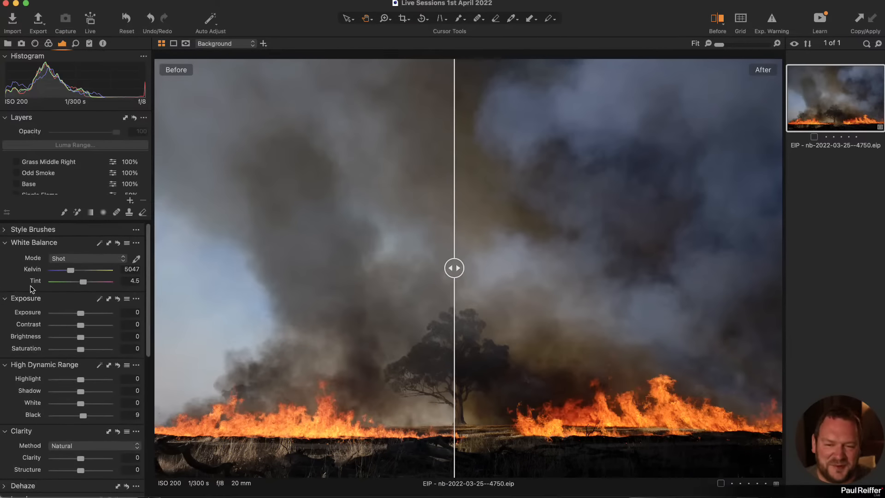
{"action": "scroll", "coordinate": [30, 286], "scroll_direction": "down", "scroll_amount": 10}
Revisit the film curve choices, keeping Fujifilm Velvia (VIVID), and sweep the before/after split across the photo to compare both versions
{"action": "left_click", "coordinate": [49, 44]}
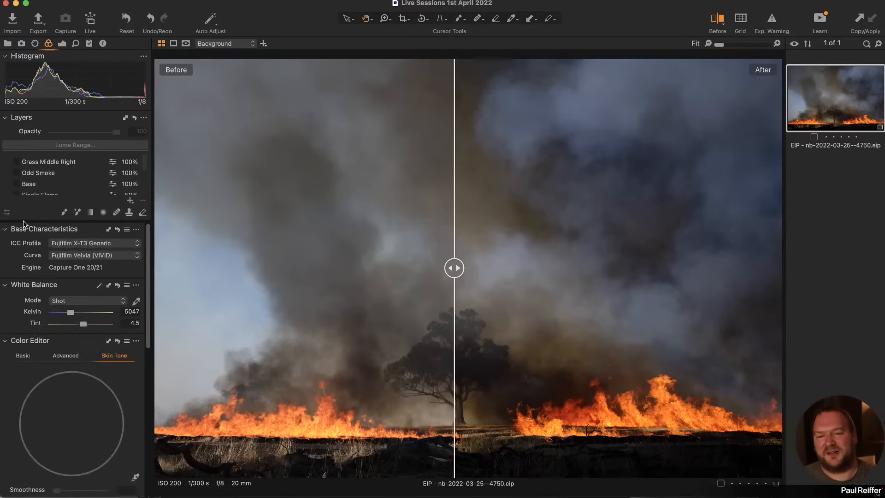
{"action": "left_click", "coordinate": [84, 255]}
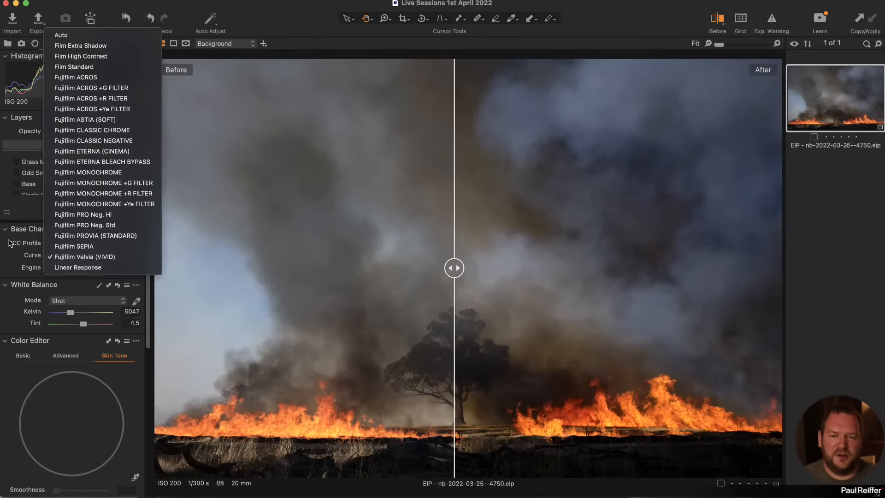
{"action": "left_click", "coordinate": [102, 257]}
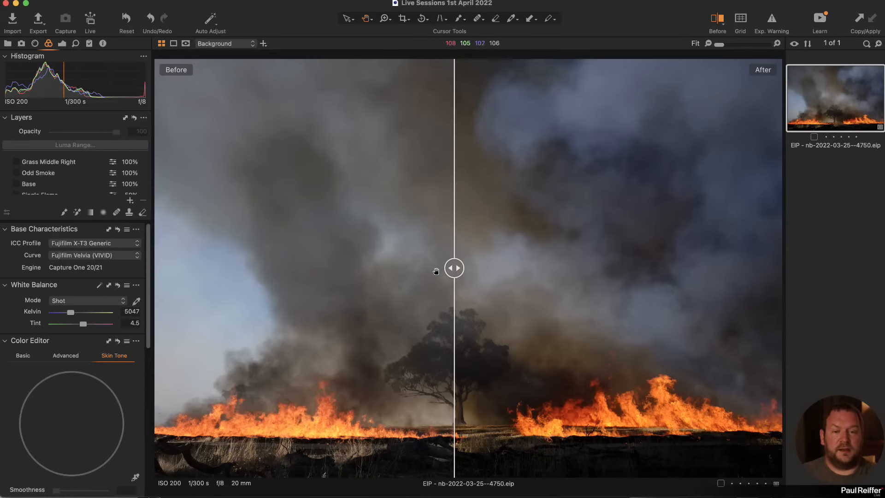
{"action": "left_click_drag", "start_coordinate": [454, 268], "coordinate": [176, 268]}
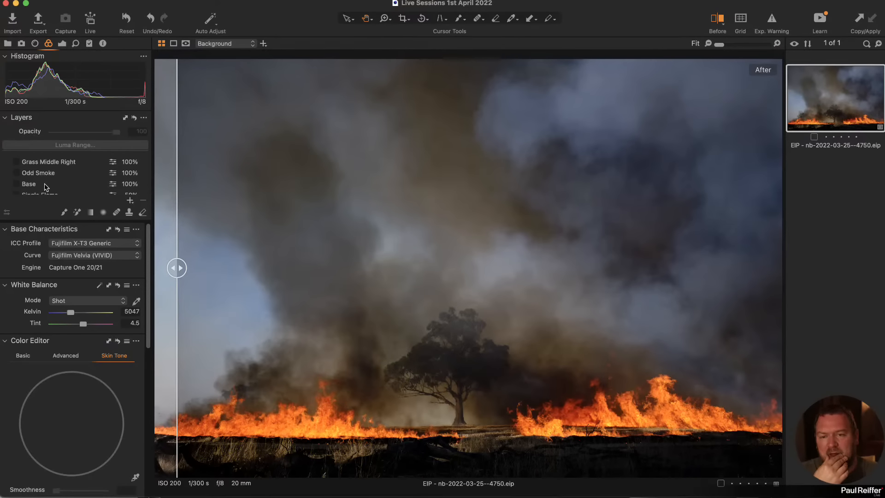
{"action": "left_click_drag", "start_coordinate": [177, 268], "coordinate": [83, 282]}
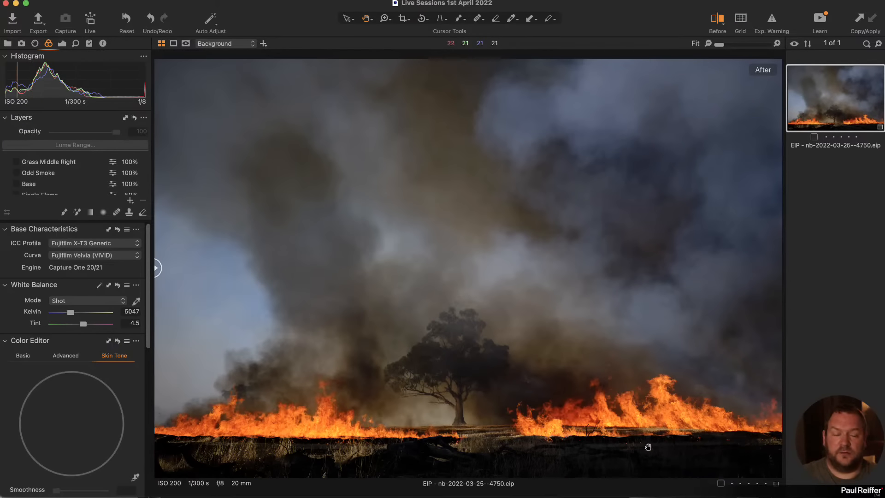
{"action": "left_click_drag", "start_coordinate": [157, 268], "coordinate": [378, 291]}
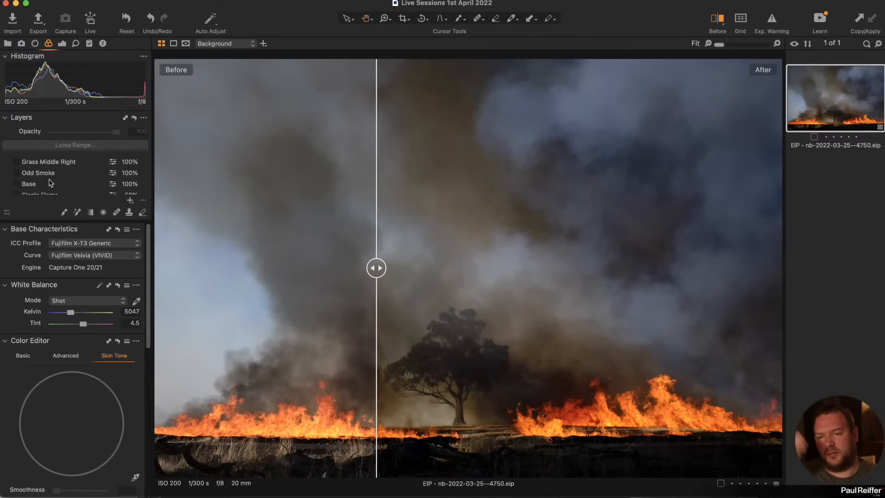
Turn off the before/after comparison, then enable and select the Top Grad layer
{"action": "left_click", "coordinate": [714, 22]}
{"action": "scroll", "coordinate": [62, 182], "scroll_direction": "down", "scroll_amount": 5}
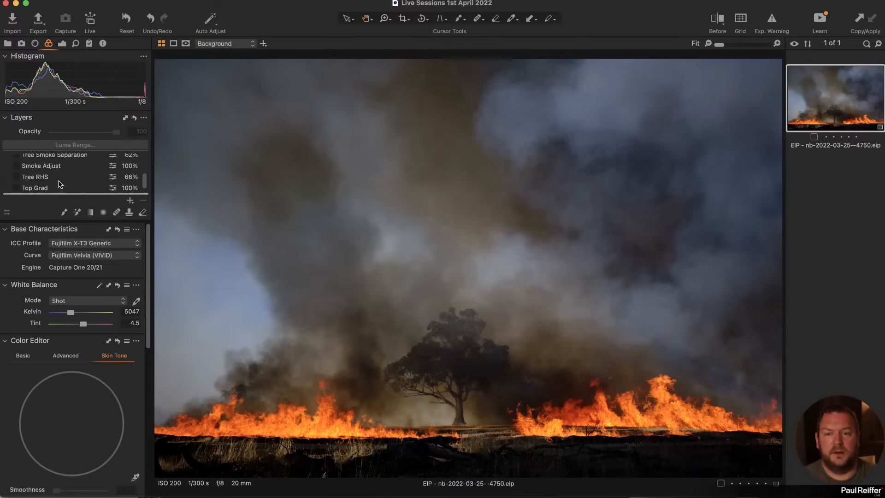
{"action": "scroll", "coordinate": [60, 184], "scroll_direction": "down", "scroll_amount": 1}
{"action": "left_click", "coordinate": [17, 181]}
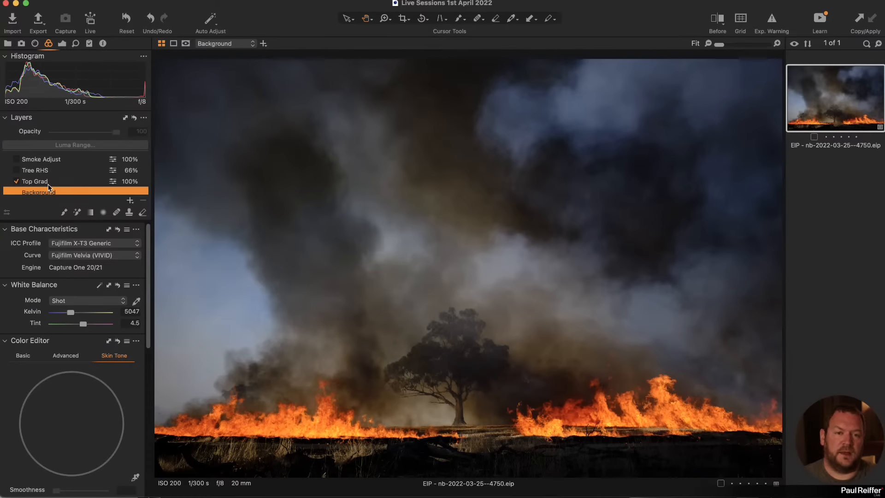
{"action": "left_click", "coordinate": [48, 184]}
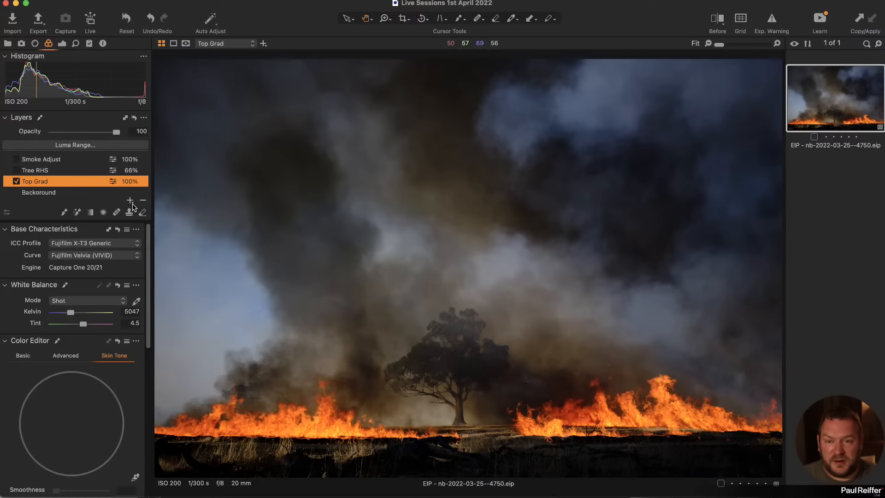
Try lowering the Top Grad layer's exposure saturation to -30, then undo the change
{"action": "left_click", "coordinate": [61, 44]}
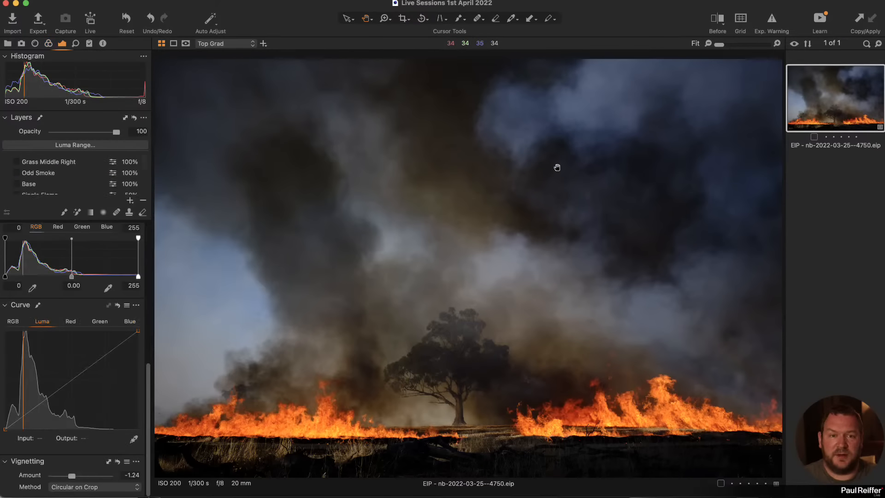
{"action": "scroll", "coordinate": [57, 274], "scroll_direction": "up", "scroll_amount": 3}
{"action": "scroll", "coordinate": [57, 276], "scroll_direction": "up", "scroll_amount": 3}
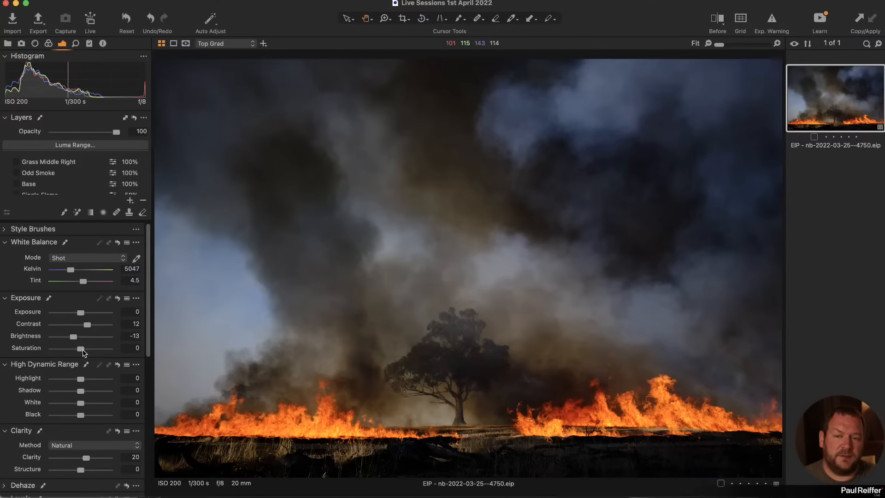
{"action": "left_click_drag", "start_coordinate": [79, 349], "coordinate": [71, 350]}
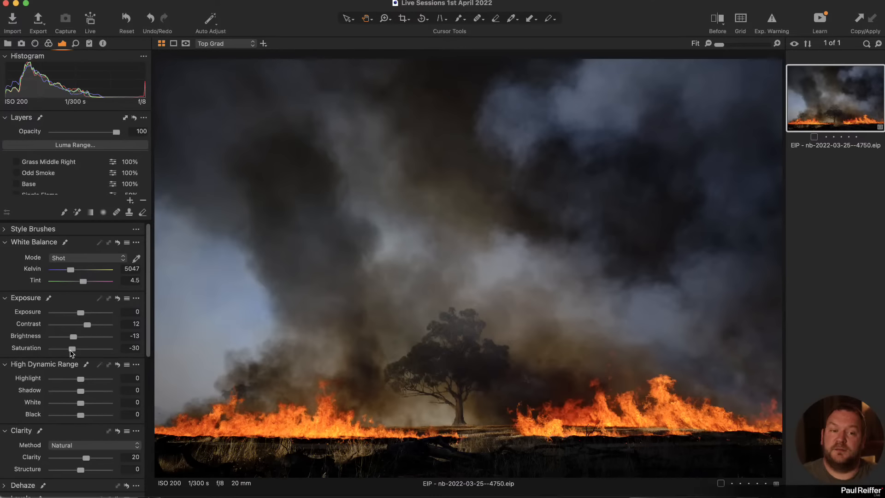
{"action": "key", "text": "super+z"}
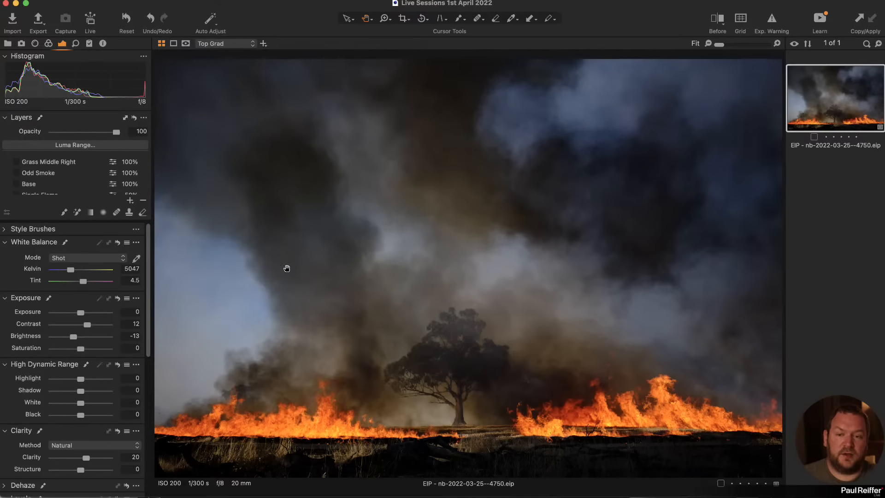
Clone the bushfire photo's variant and set the Top Grad layer's saturation to -62 on the clone
{"action": "right_click", "coordinate": [811, 107]}
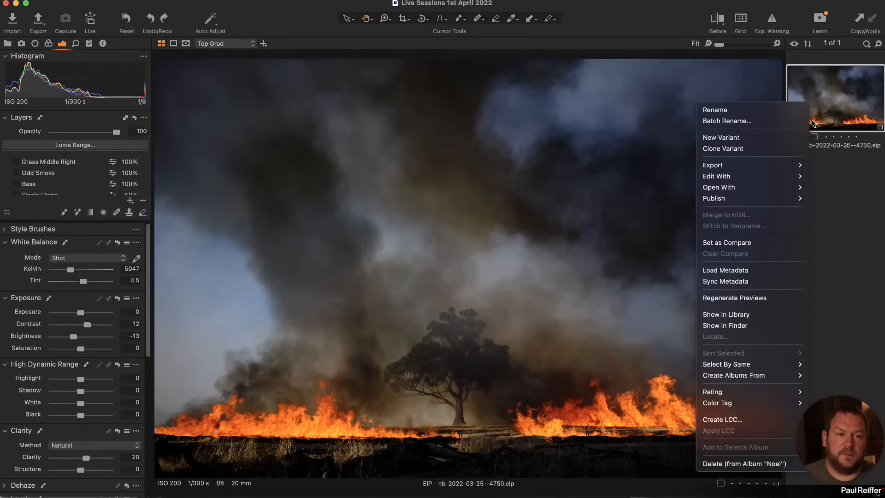
{"action": "left_click", "coordinate": [723, 148]}
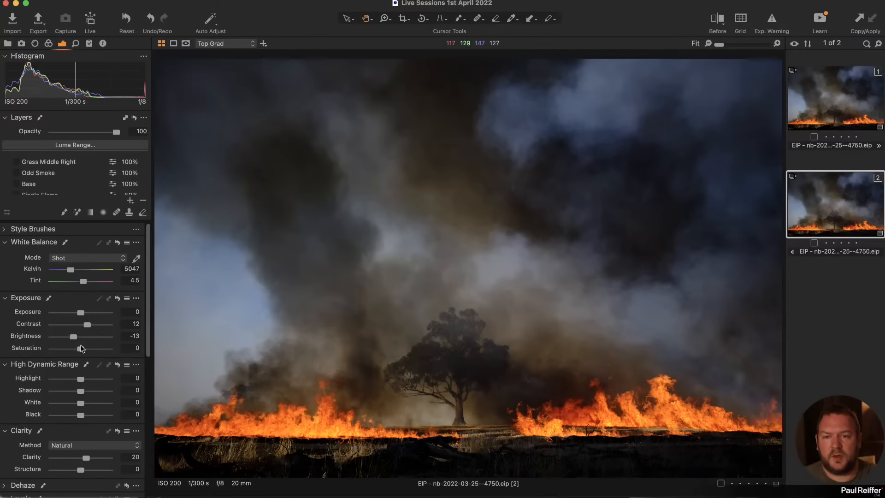
{"action": "scroll", "coordinate": [69, 178], "scroll_direction": "down", "scroll_amount": 3}
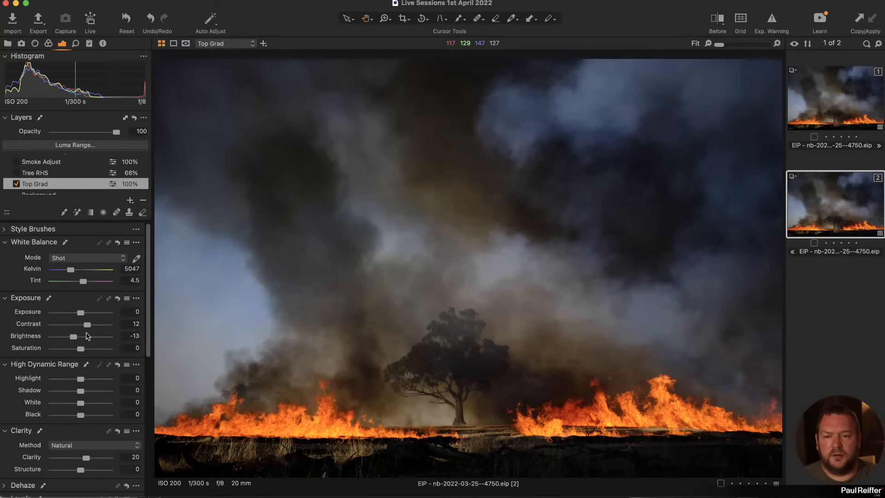
{"action": "left_click_drag", "start_coordinate": [81, 349], "coordinate": [64, 350]}
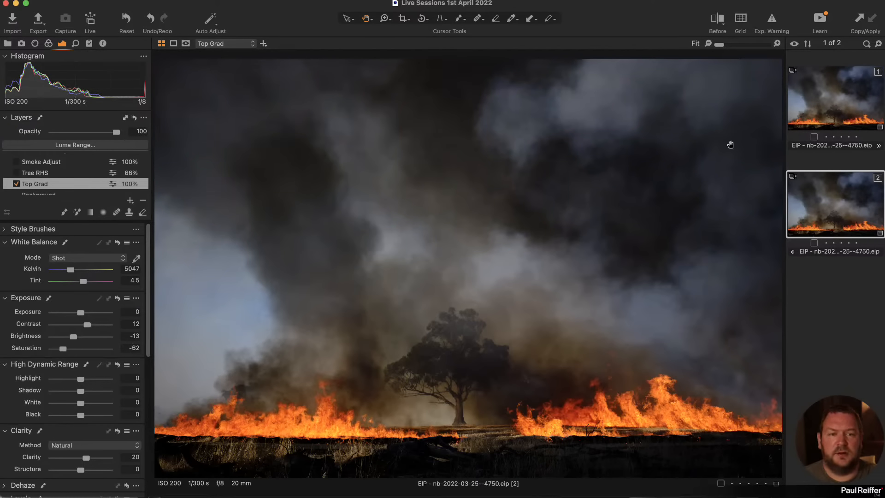
Return to the original variant and turn on all its adjustment layers from Grass Middle Right down to Tree RHS
{"action": "left_click", "coordinate": [837, 99]}
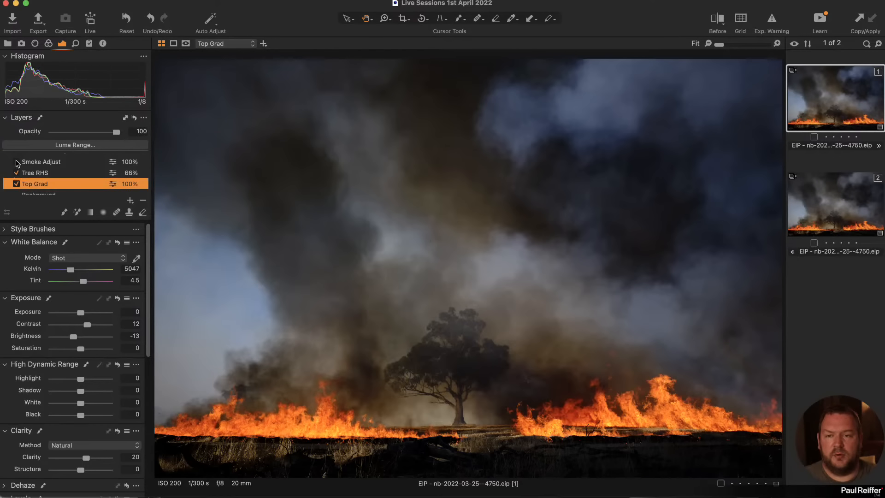
{"action": "scroll", "coordinate": [18, 177], "scroll_direction": "up", "scroll_amount": 5}
{"action": "left_click", "coordinate": [18, 175]}
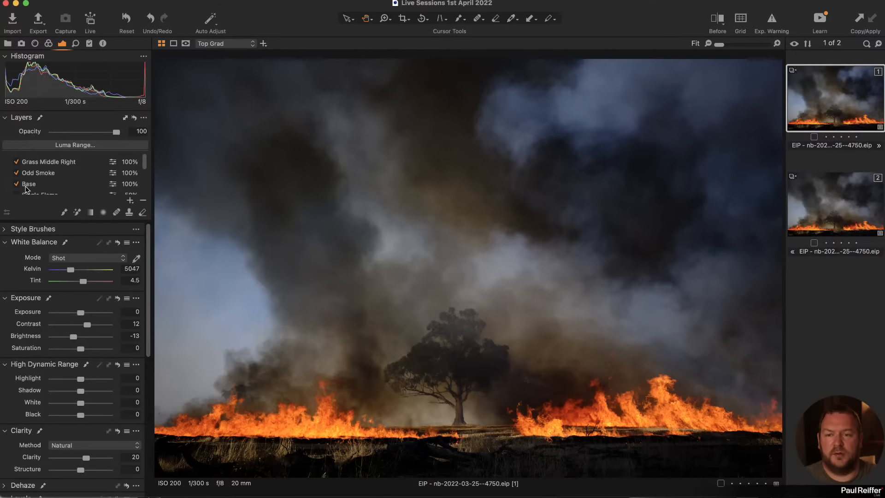
{"action": "scroll", "coordinate": [28, 189], "scroll_direction": "down", "scroll_amount": 2}
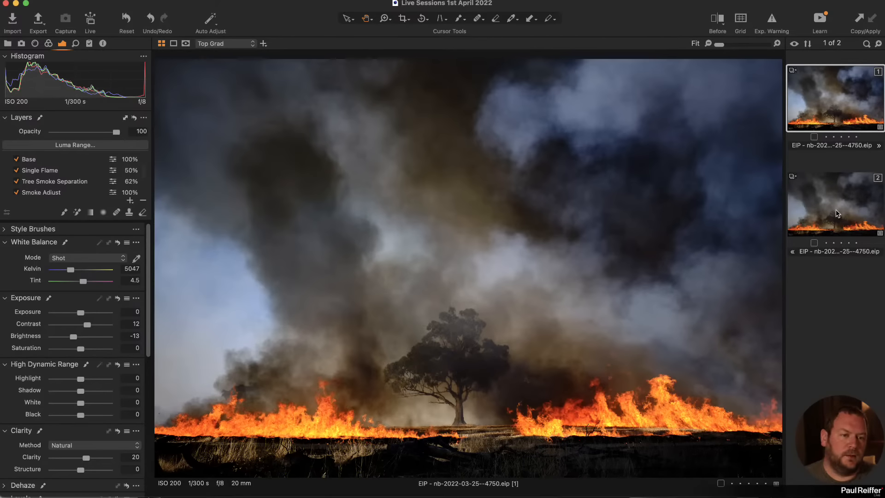
Switch to the cloned variant and toggle the Tree RHS layer on and off, zooming in on the tree to compare its effect
{"action": "key", "text": "Down"}
{"action": "scroll", "coordinate": [9, 177], "scroll_direction": "down", "scroll_amount": 2}
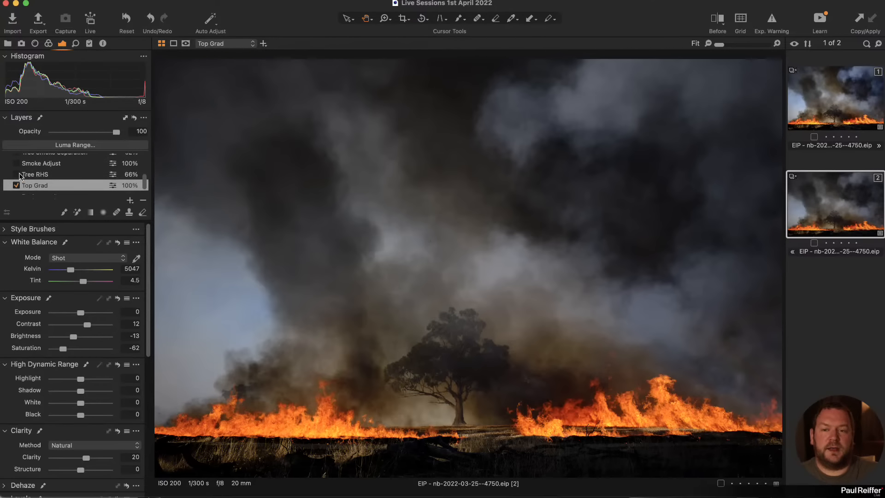
{"action": "left_click", "coordinate": [17, 175]}
{"action": "left_click", "coordinate": [16, 175]}
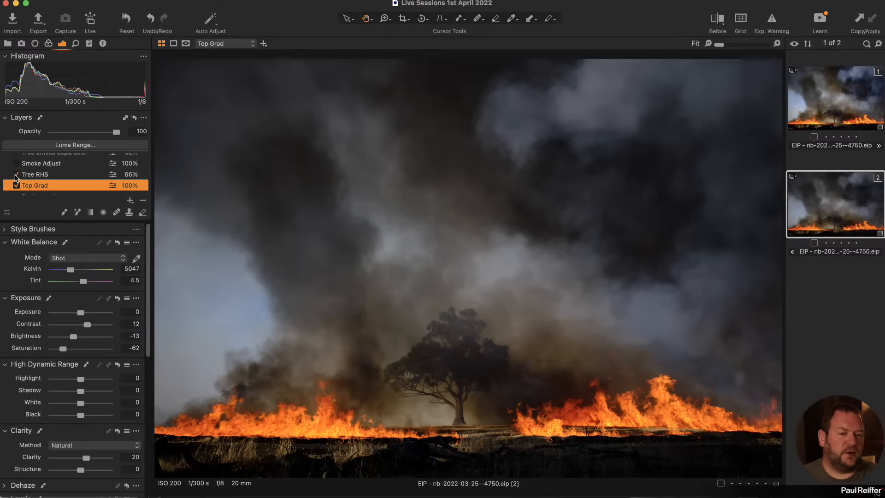
{"action": "left_click", "coordinate": [16, 175]}
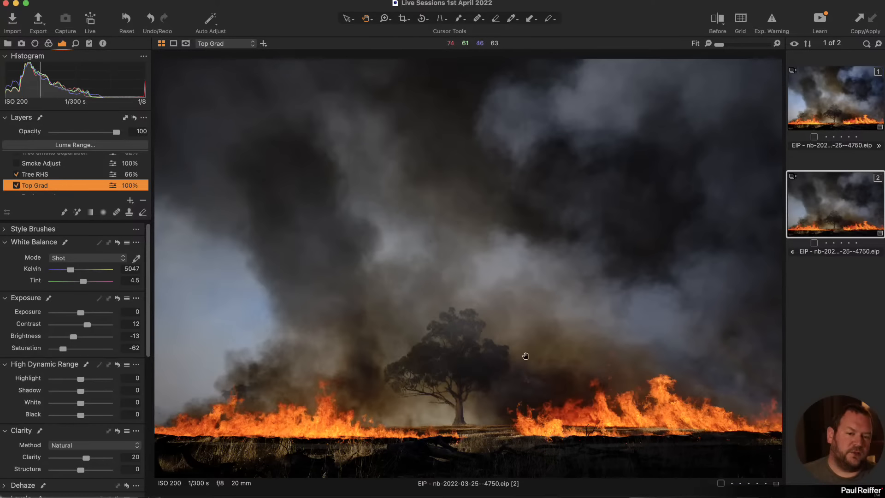
{"action": "key", "text": "z"}
{"action": "left_click", "coordinate": [436, 326]}
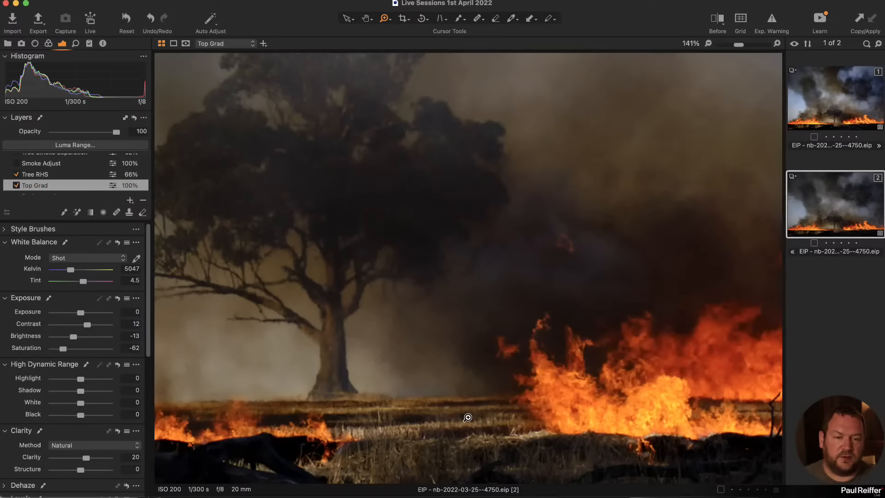
{"action": "left_click", "coordinate": [16, 175]}
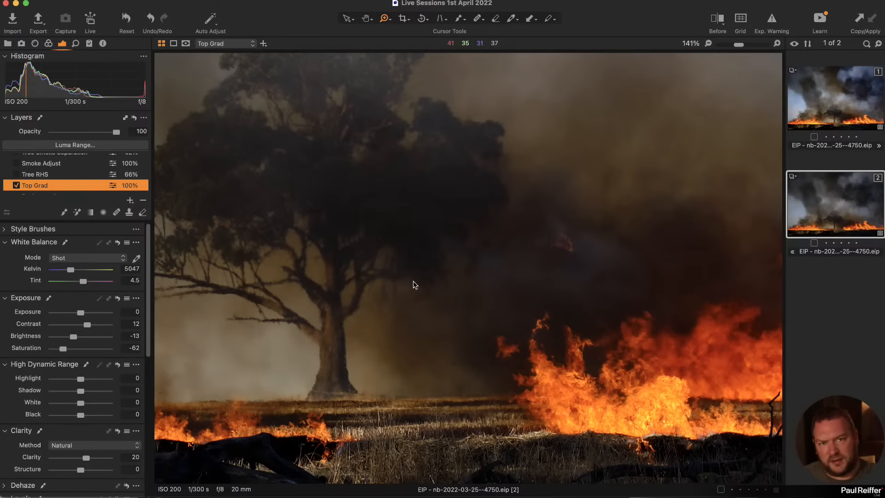
Turn on the clone's Tree RHS layer and set its clarity to 41 and structure to 17
{"action": "left_click", "coordinate": [16, 175]}
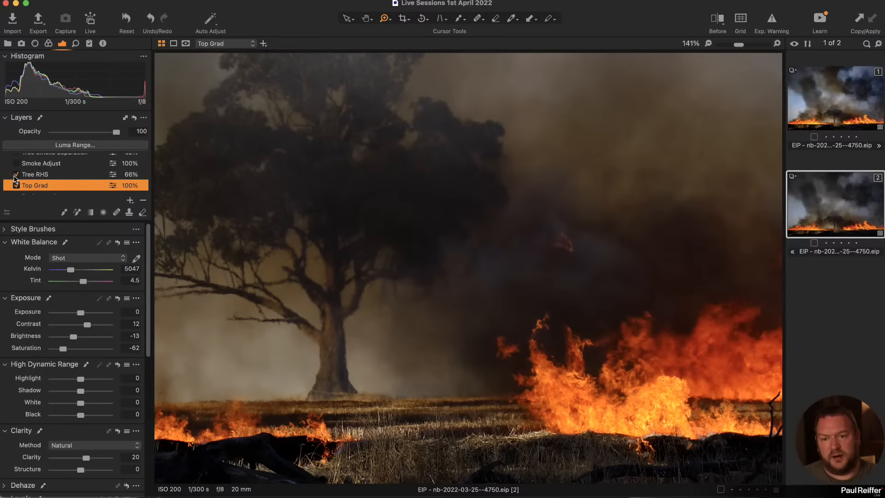
{"action": "left_click", "coordinate": [51, 176]}
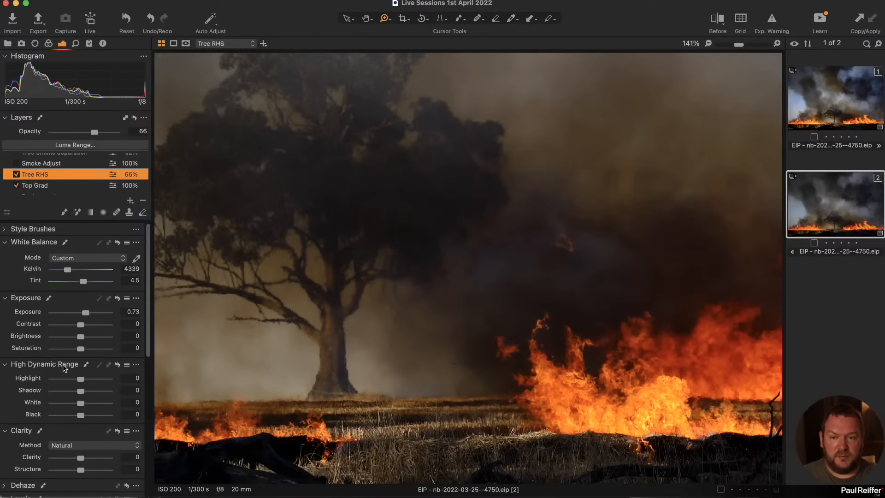
{"action": "mouse_move", "coordinate": [81, 458]}
{"action": "left_mouse_down"}
{"action": "mouse_move", "coordinate": [92, 458]}
{"action": "mouse_move", "coordinate": [86, 470]}
{"action": "left_mouse_up"}
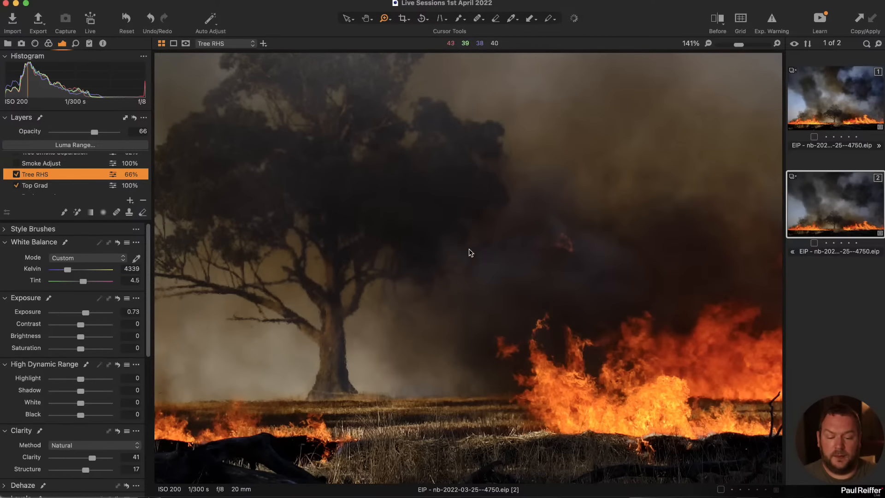
{"action": "left_click", "coordinate": [499, 217], "text": "alt"}
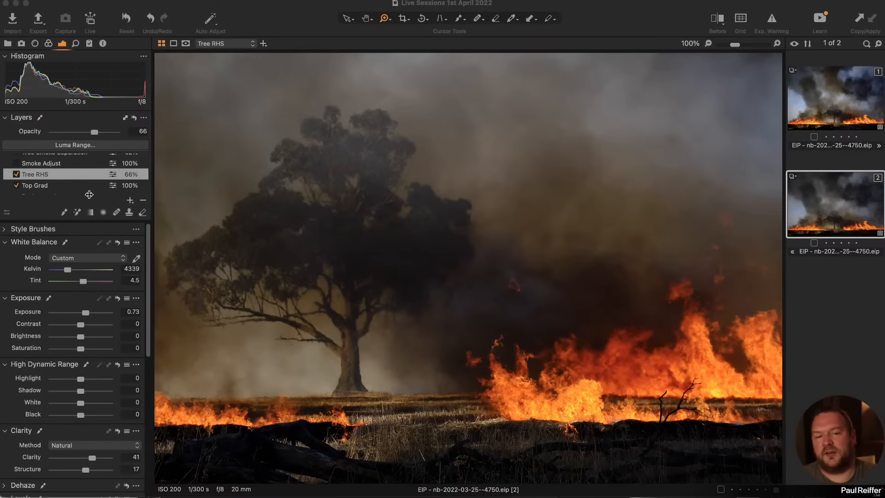
Select the Smoke Adjust layer, fit the whole photo in view and turn the layer on
{"action": "left_click", "coordinate": [34, 164]}
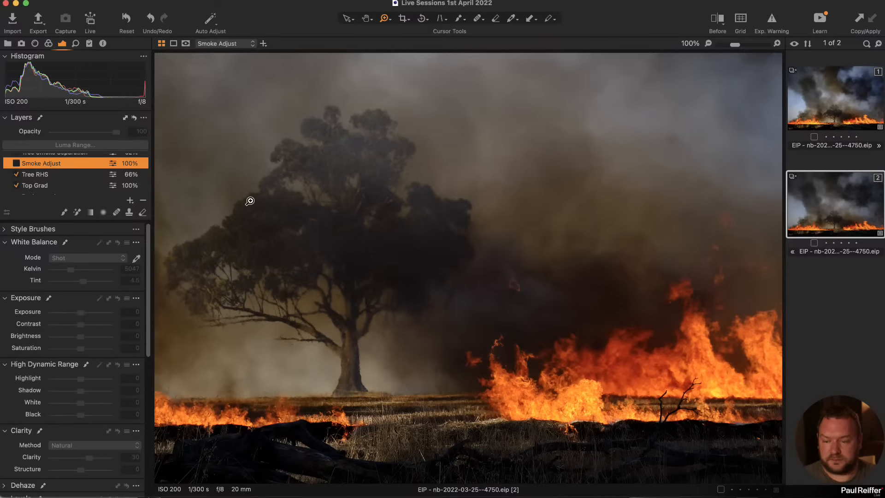
{"action": "key", "text": "super+0"}
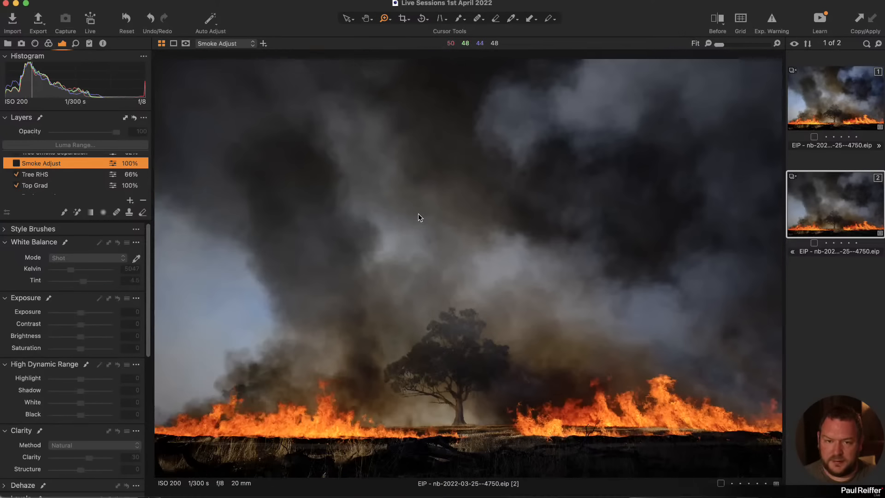
{"action": "left_click", "coordinate": [16, 164]}
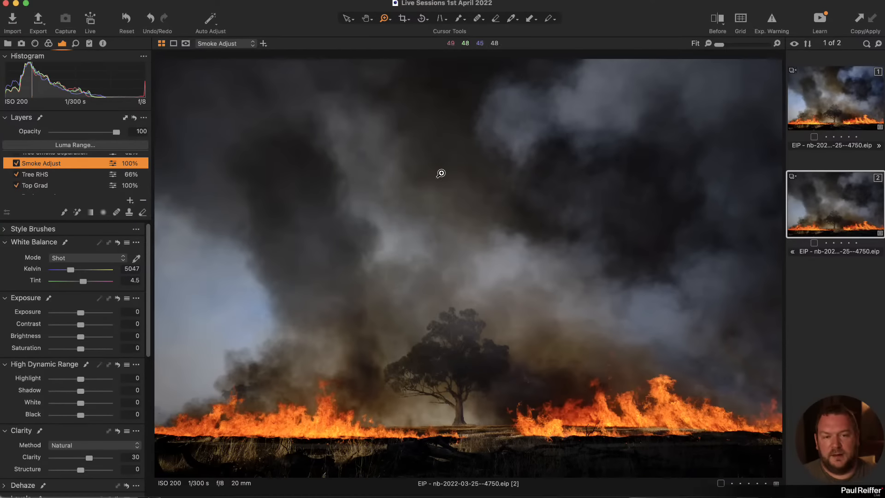
Inspect the Smoke Adjust layer's mask over the smoke and compare the photo with the layer off and on
{"action": "key", "text": "m"}
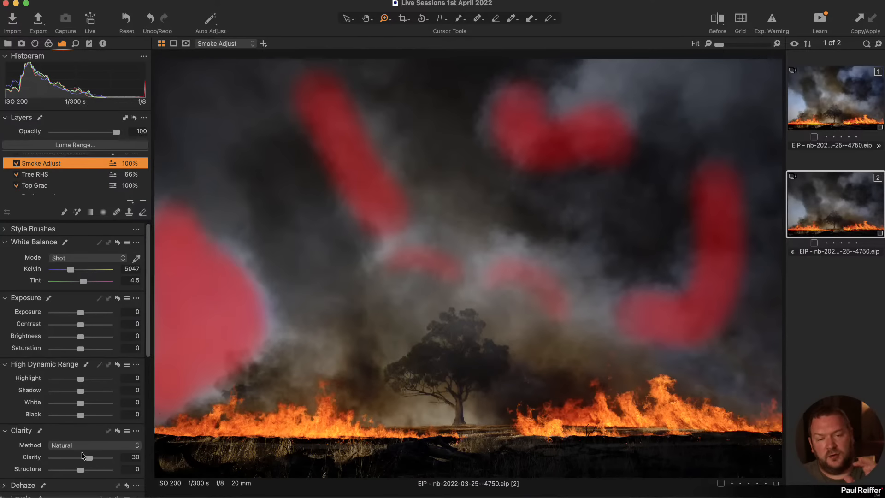
{"action": "key", "text": "m"}
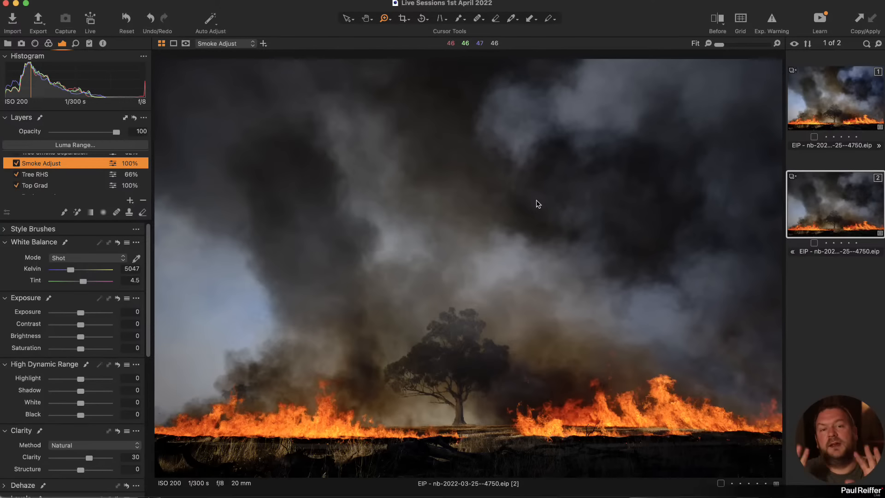
{"action": "key", "text": "m"}
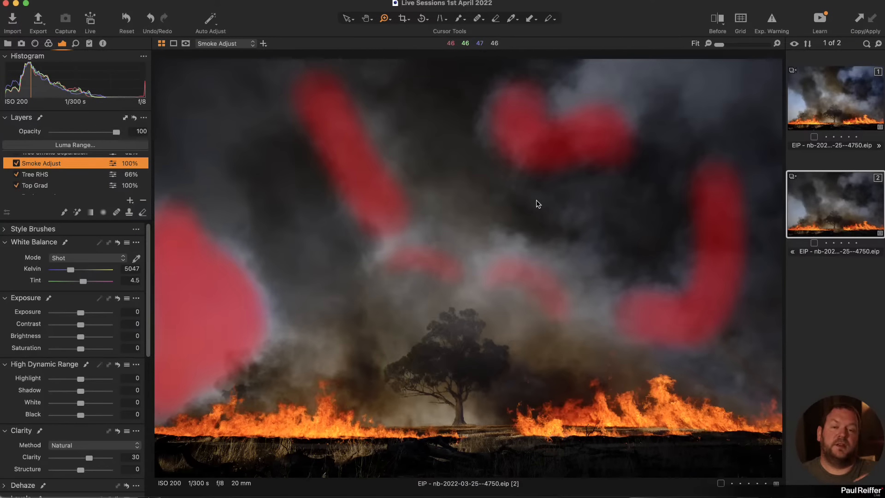
{"action": "key", "text": "m"}
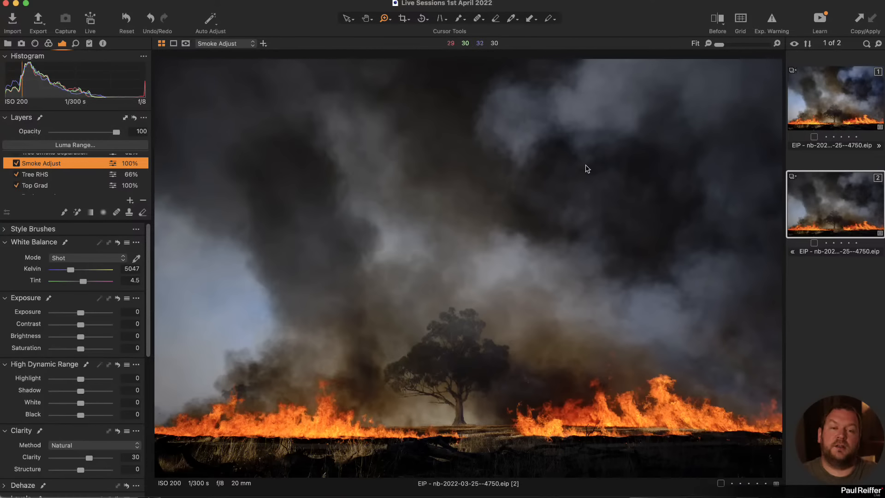
{"action": "left_click", "coordinate": [17, 163]}
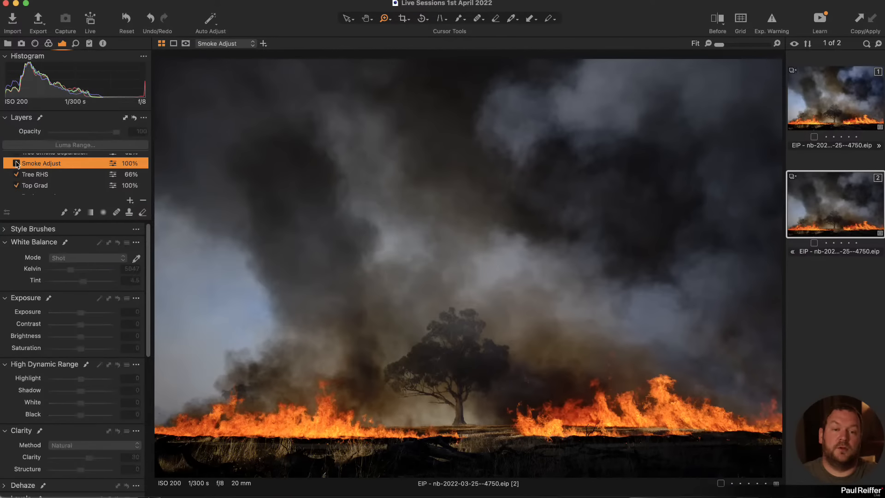
{"action": "left_click", "coordinate": [16, 163]}
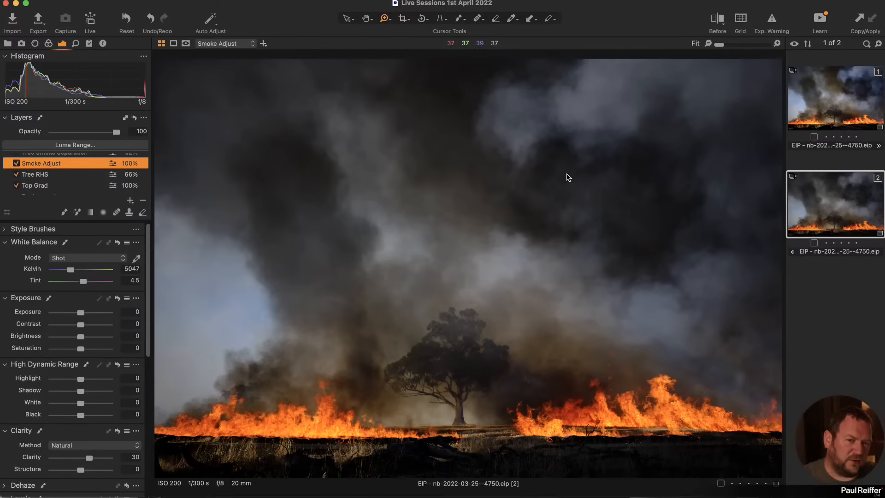
Turn on the Tree Smoke Separation layer and examine its effect on the smoke beside the tree
{"action": "scroll", "coordinate": [64, 189], "scroll_direction": "up", "scroll_amount": 2}
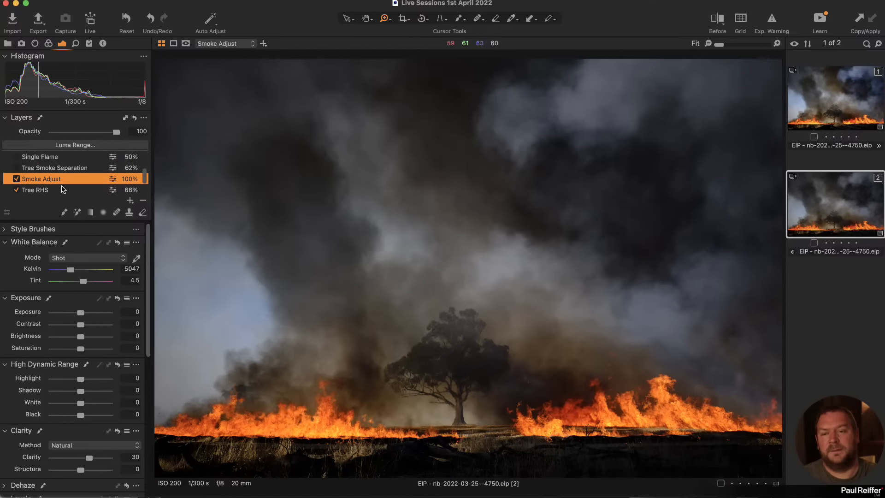
{"action": "scroll", "coordinate": [63, 189], "scroll_direction": "up", "scroll_amount": 2}
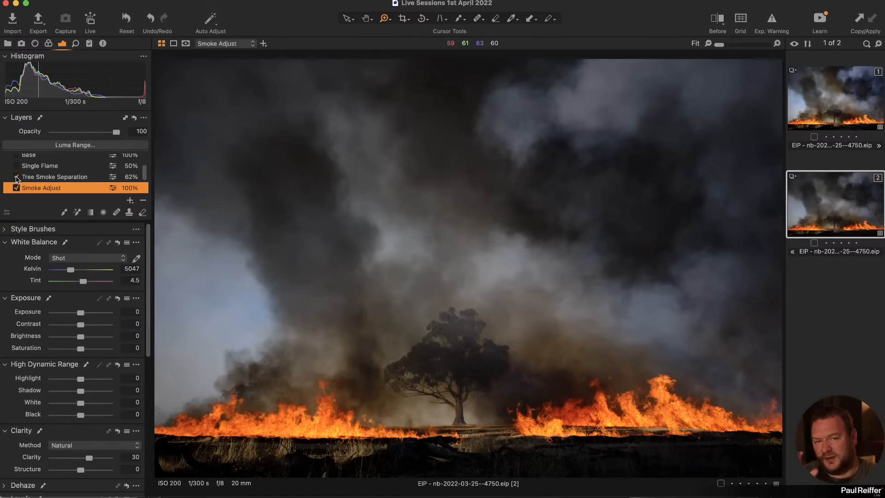
{"action": "left_click", "coordinate": [51, 177]}
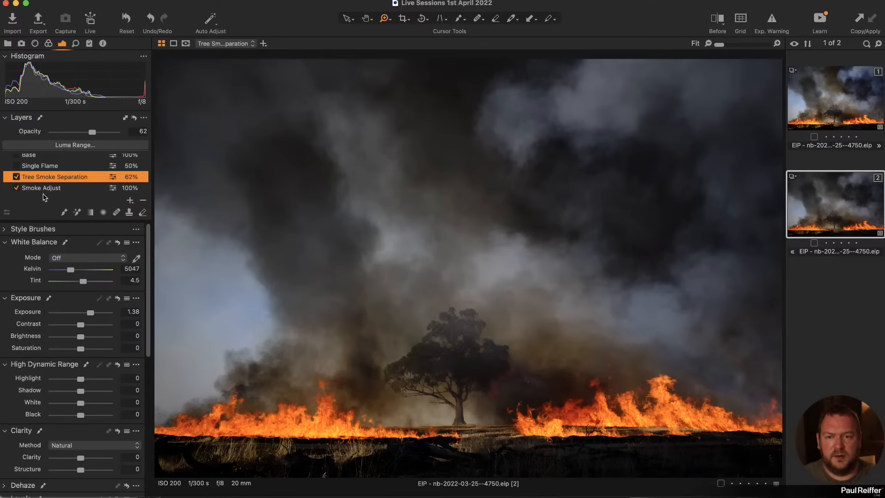
{"action": "left_click_drag", "start_coordinate": [457, 338], "coordinate": [512, 386]}
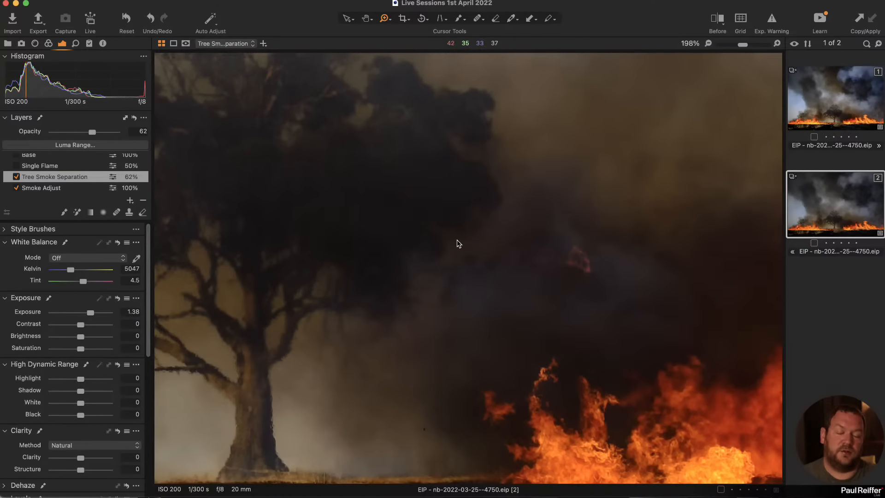
{"action": "key", "text": "super+0"}
Turn on the Single Flame layer and check its effect and mask on the small isolated flame beside the tree
{"action": "left_click", "coordinate": [16, 166]}
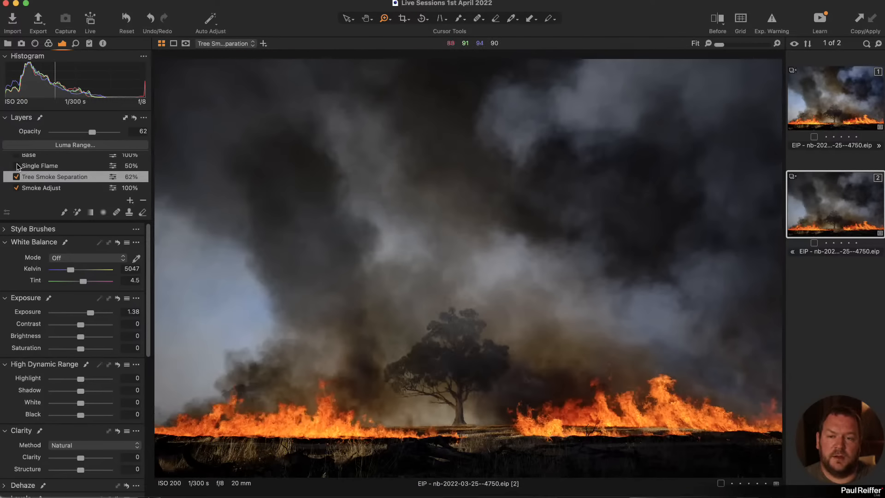
{"action": "left_click", "coordinate": [43, 167]}
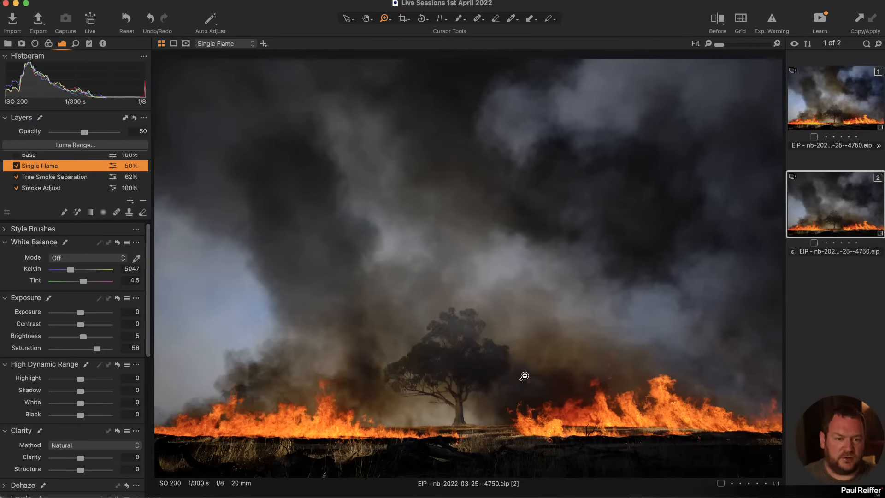
{"action": "left_click", "coordinate": [556, 410]}
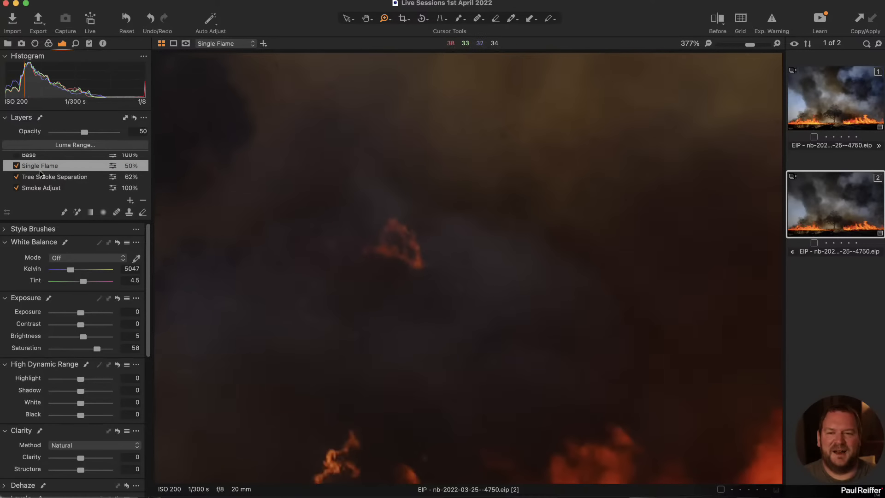
{"action": "left_click", "coordinate": [16, 167]}
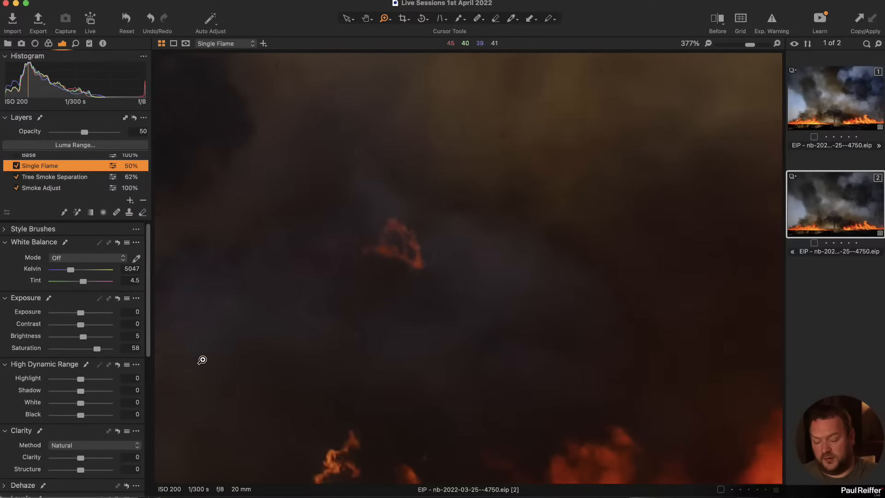
{"action": "key", "text": "m"}
{"action": "key", "text": "m"}
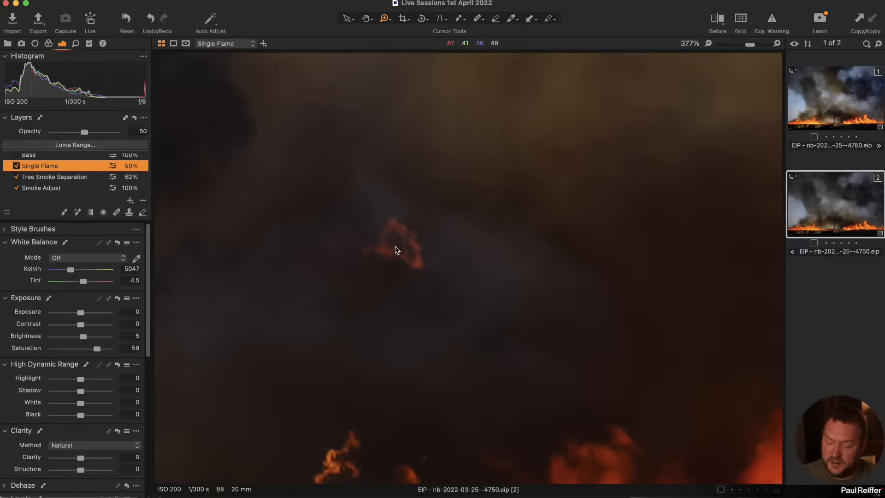
{"action": "left_click", "coordinate": [437, 253], "text": "alt"}
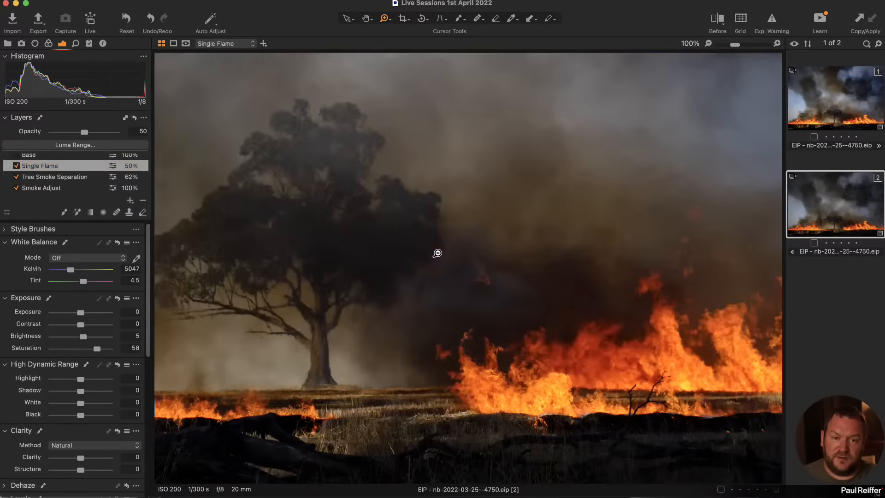
{"action": "left_click", "coordinate": [513, 342], "text": "alt"}
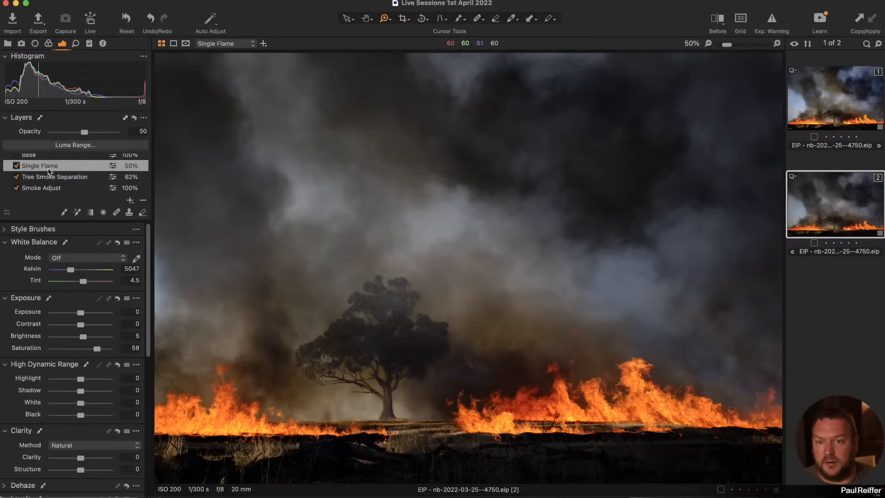
Turn on the Base adjustment layer and inspect the area its mask covers
{"action": "scroll", "coordinate": [51, 173], "scroll_direction": "up", "scroll_amount": 2}
{"action": "left_click", "coordinate": [17, 185]}
{"action": "left_click", "coordinate": [17, 184]}
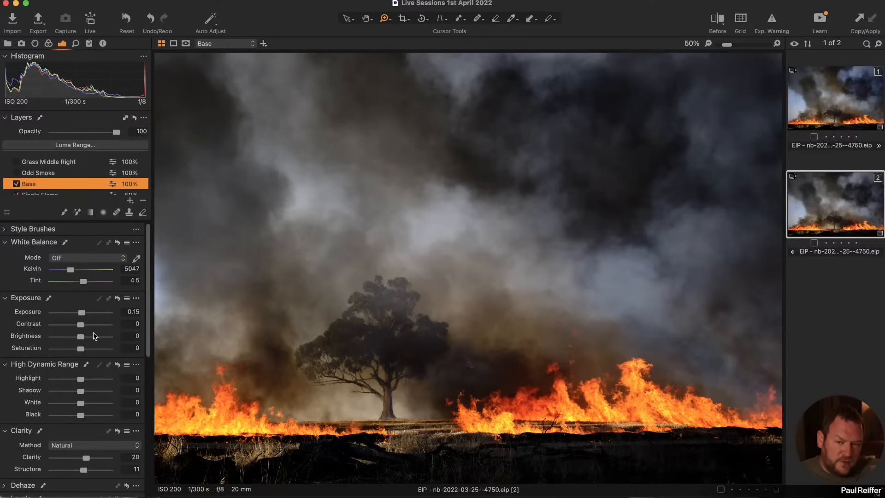
{"action": "key", "text": "m"}
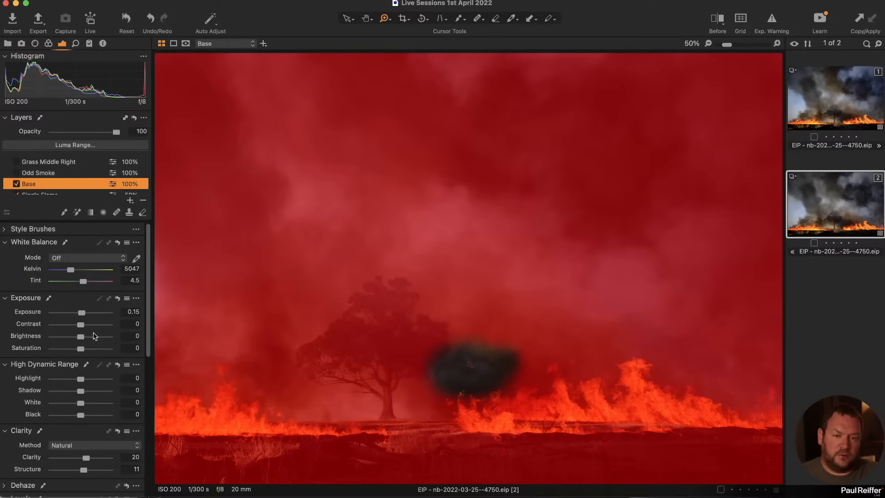
{"action": "key", "text": "m"}
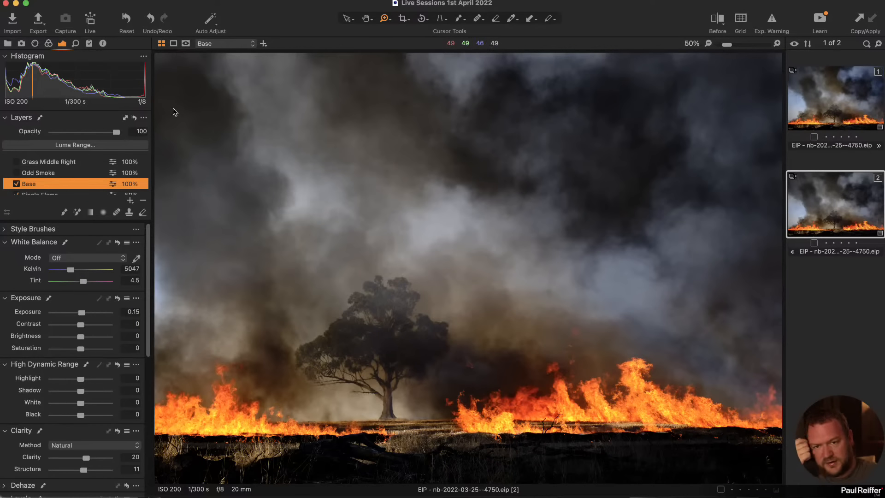
Turn on the Odd Smoke and Grass Middle Right layers, comparing the photo with Grass Middle Right off and on
{"action": "left_click", "coordinate": [21, 174]}
{"action": "left_click", "coordinate": [16, 174]}
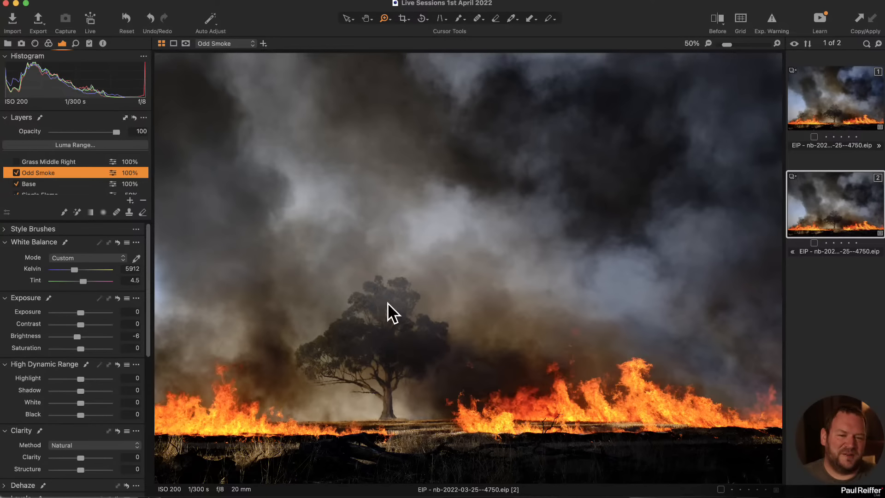
{"action": "left_click", "coordinate": [16, 162]}
{"action": "left_click", "coordinate": [39, 164]}
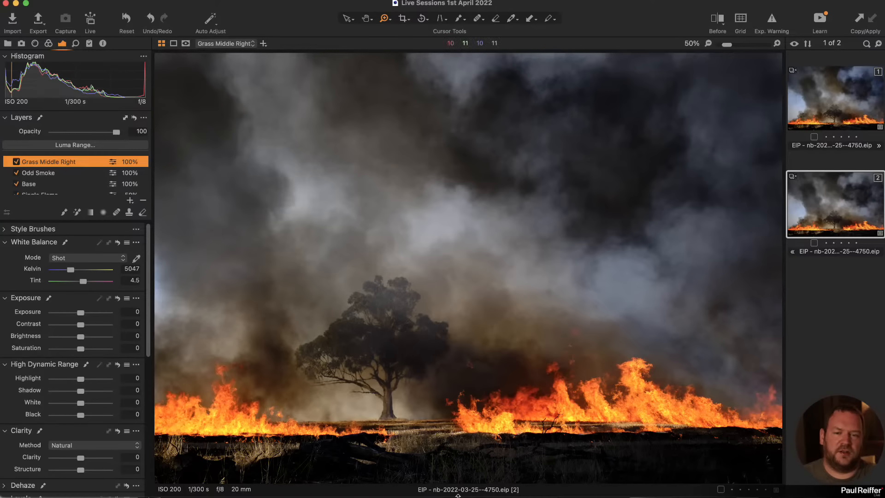
{"action": "left_click", "coordinate": [16, 162]}
{"action": "left_click", "coordinate": [16, 162]}
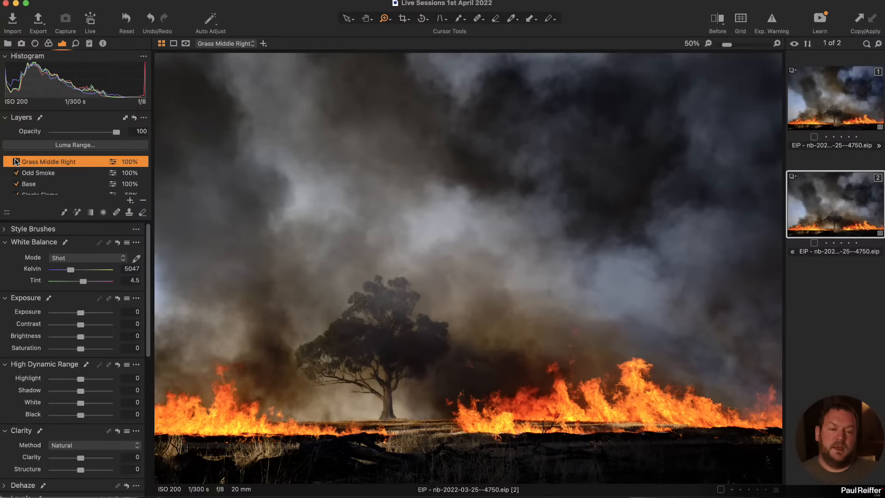
Show the before/after split view and sweep the divider across to reveal the full edited photo
{"action": "key", "text": "y"}
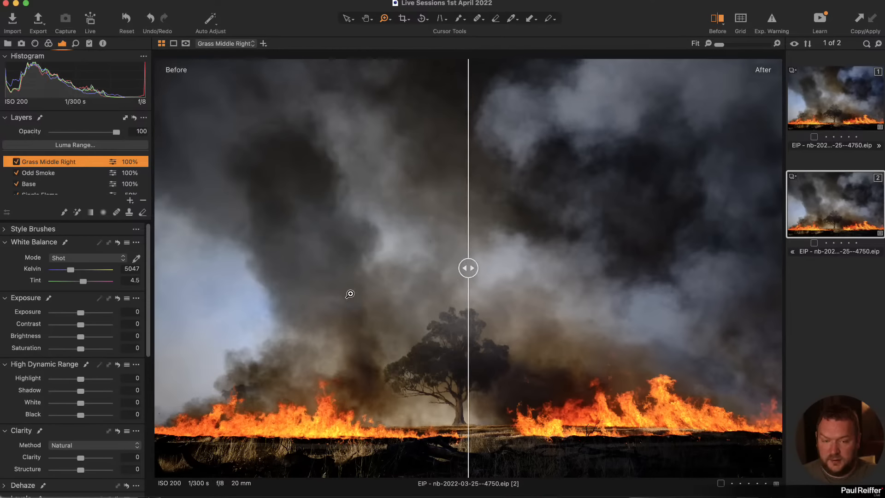
{"action": "left_click_drag", "start_coordinate": [466, 268], "coordinate": [125, 309]}
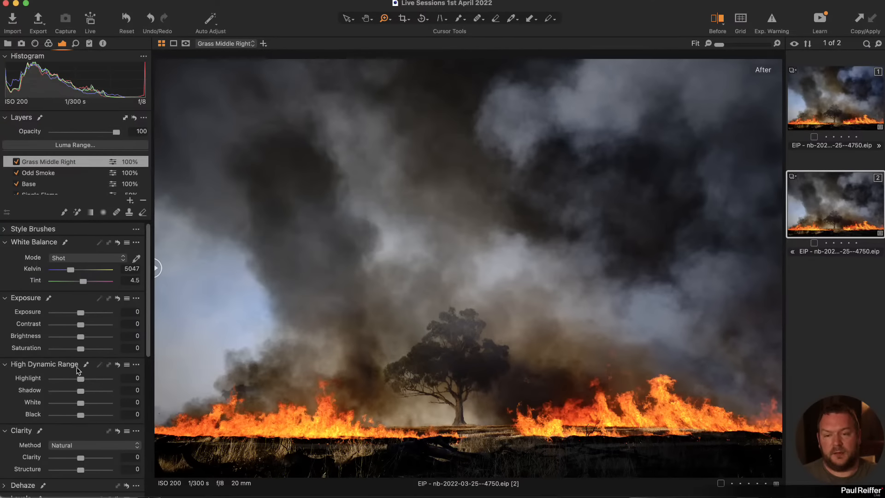
Check the Dehaze and other adjustment settings across the photo's layers, including Grass Middle Right, Odd Smoke, Smoke Adjust, Base and Background
{"action": "scroll", "coordinate": [27, 434], "scroll_direction": "down", "scroll_amount": 2}
{"action": "left_click", "coordinate": [7, 442]}
{"action": "scroll", "coordinate": [7, 445], "scroll_direction": "down", "scroll_amount": 1}
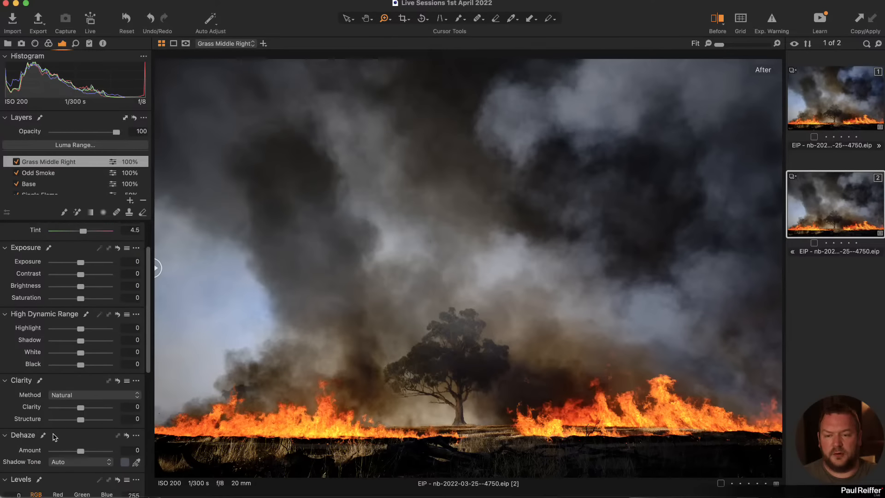
{"action": "scroll", "coordinate": [44, 176], "scroll_direction": "down", "scroll_amount": 1}
{"action": "left_click", "coordinate": [44, 170]}
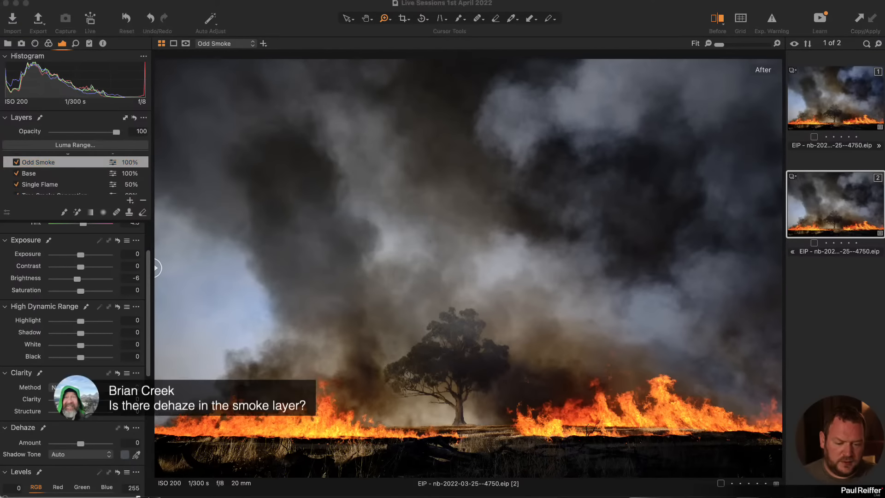
{"action": "scroll", "coordinate": [41, 174], "scroll_direction": "down", "scroll_amount": 3}
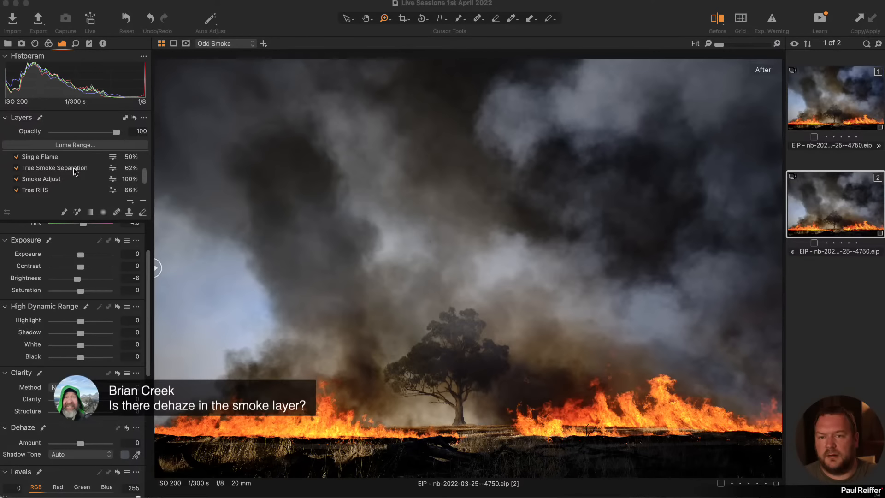
{"action": "left_click", "coordinate": [74, 171]}
{"action": "left_click", "coordinate": [56, 181]}
{"action": "scroll", "coordinate": [57, 168], "scroll_direction": "up", "scroll_amount": 1}
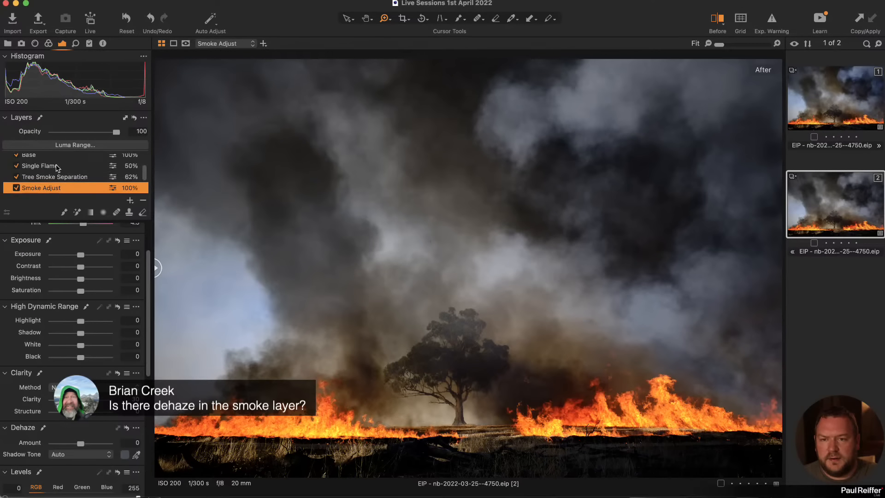
{"action": "left_click", "coordinate": [51, 165]}
{"action": "scroll", "coordinate": [48, 165], "scroll_direction": "down", "scroll_amount": 3}
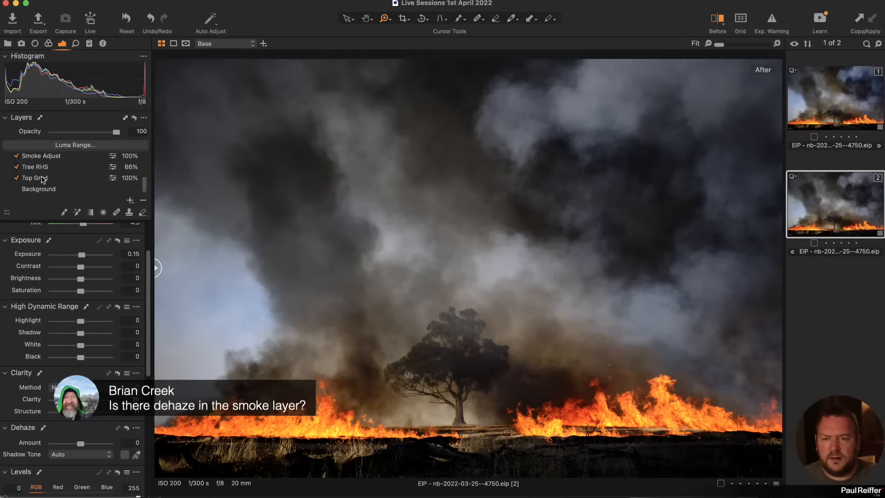
{"action": "left_click", "coordinate": [46, 178]}
{"action": "left_click", "coordinate": [52, 189]}
{"action": "scroll", "coordinate": [55, 185], "scroll_direction": "up", "scroll_amount": 4}
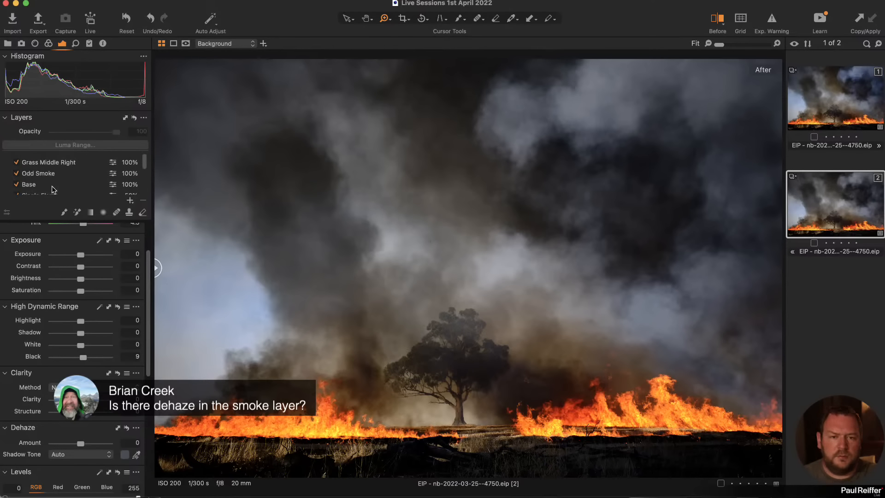
{"action": "left_click", "coordinate": [63, 183]}
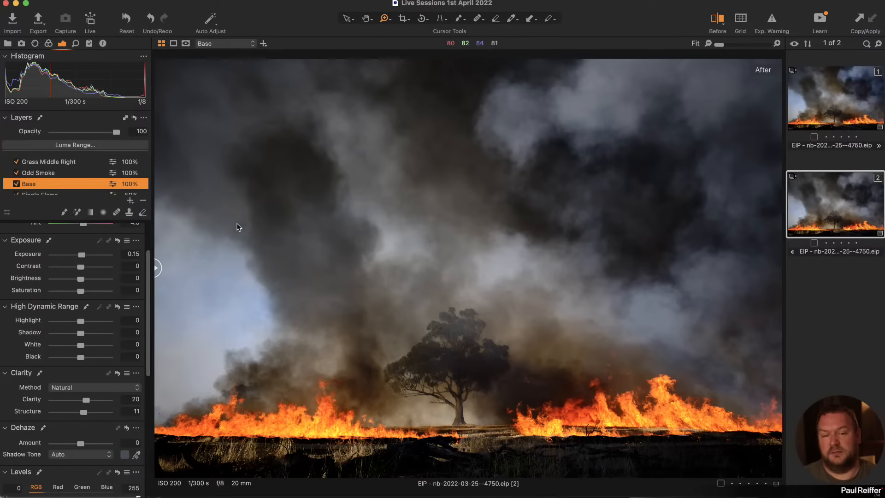
Add a new empty adjustment layer at the top of the layer stack and name it Top Grad
{"action": "scroll", "coordinate": [92, 202], "scroll_direction": "up", "scroll_amount": 1}
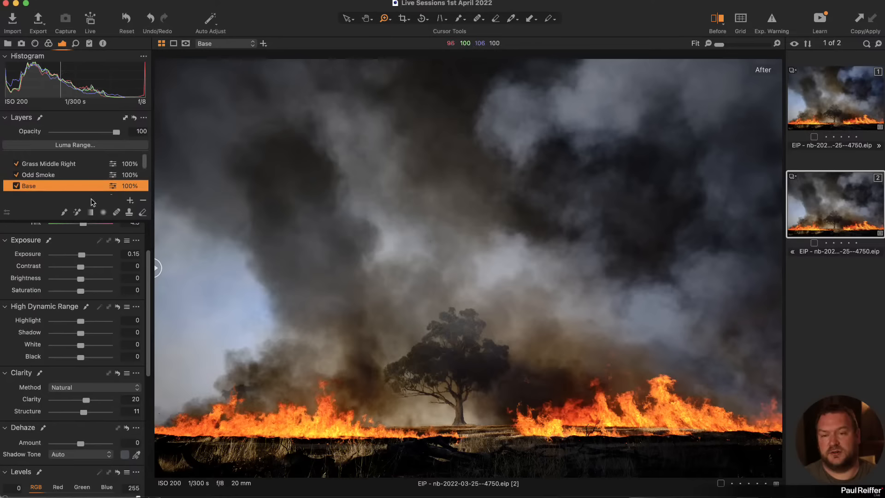
{"action": "left_click", "coordinate": [130, 200]}
{"action": "double_click", "coordinate": [62, 163]}
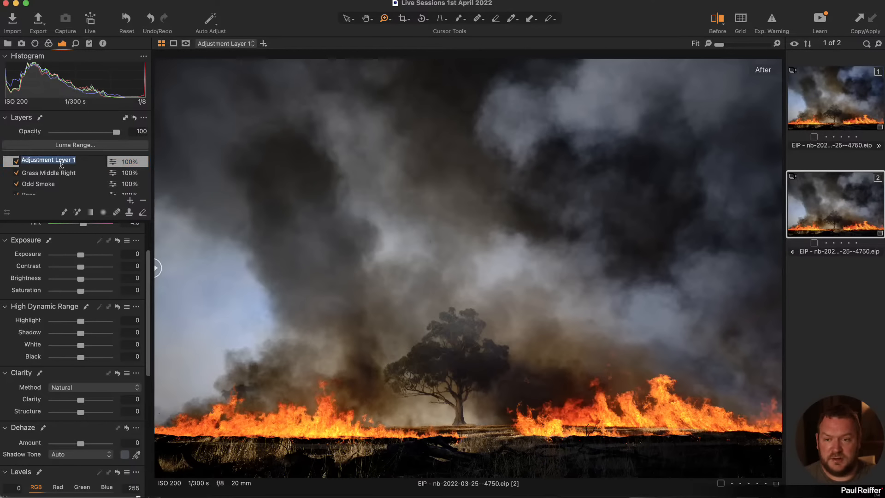
{"action": "type", "text": "Top Gr"}
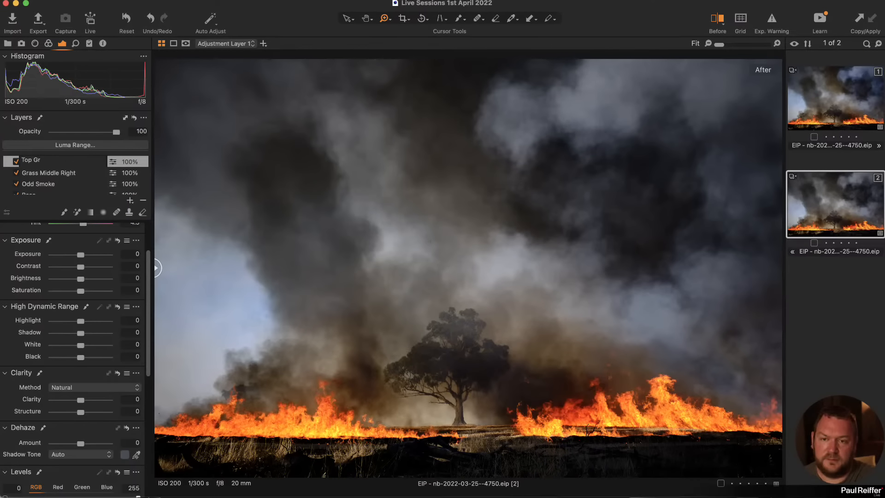
{"action": "type", "text": "ad"}
{"action": "key", "text": "Return"}
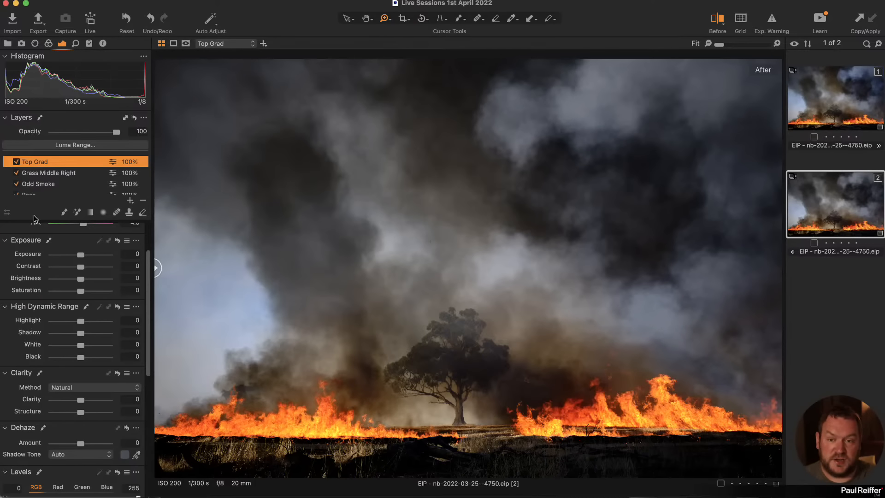
Mask Top Grad with a linear gradient from the photo's top edge to the tree trunk, setting Contrast -27, Saturation -13 and Shadow 20
{"action": "left_click", "coordinate": [91, 212]}
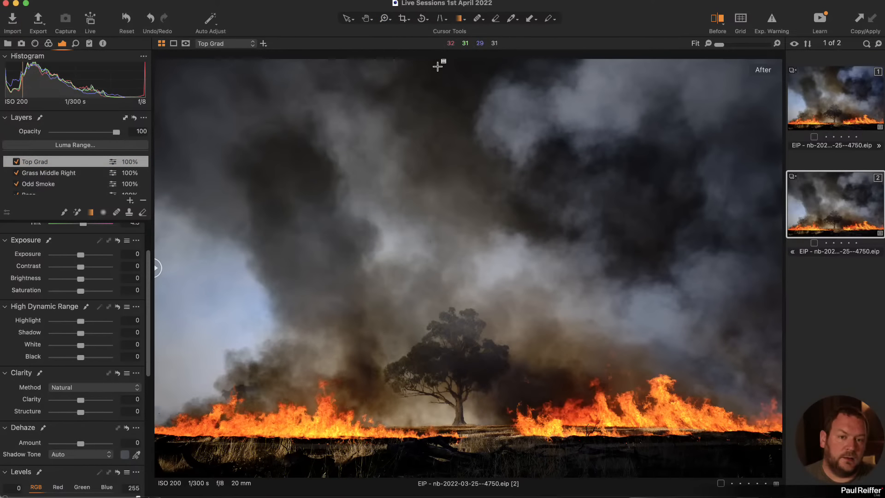
{"action": "mouse_move", "coordinate": [437, 67]}
{"action": "left_mouse_down"}
{"action": "mouse_move", "coordinate": [439, 386]}
{"action": "mouse_move", "coordinate": [344, 355]}
{"action": "mouse_move", "coordinate": [457, 362]}
{"action": "mouse_move", "coordinate": [480, 312]}
{"action": "mouse_move", "coordinate": [530, 258]}
{"action": "mouse_move", "coordinate": [430, 354]}
{"action": "left_mouse_up"}
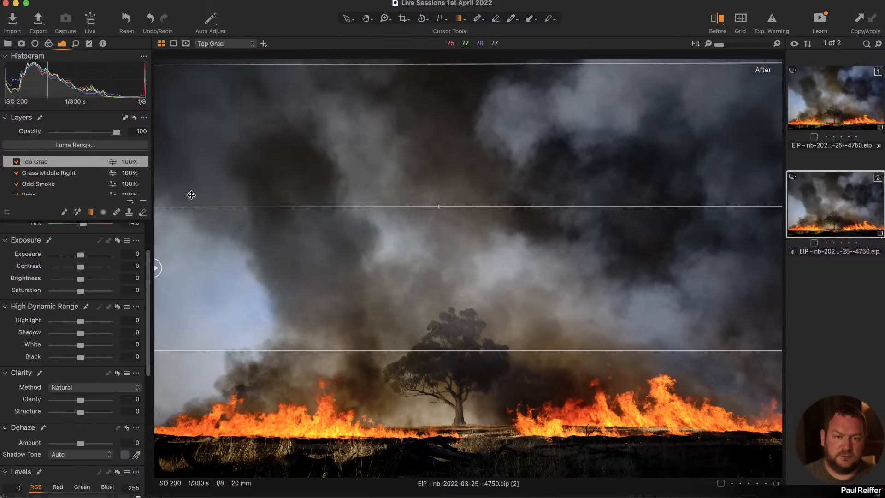
{"action": "left_click_drag", "start_coordinate": [442, 350], "coordinate": [442, 391]}
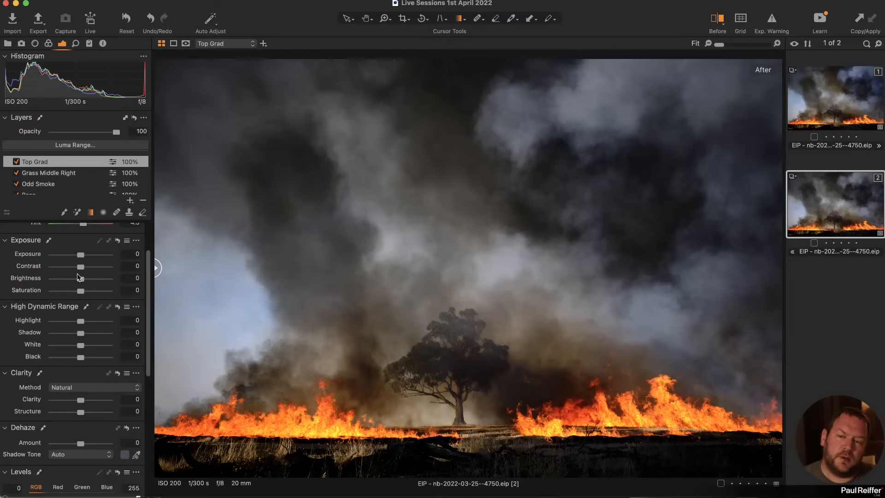
{"action": "left_click_drag", "start_coordinate": [81, 268], "coordinate": [77, 292]}
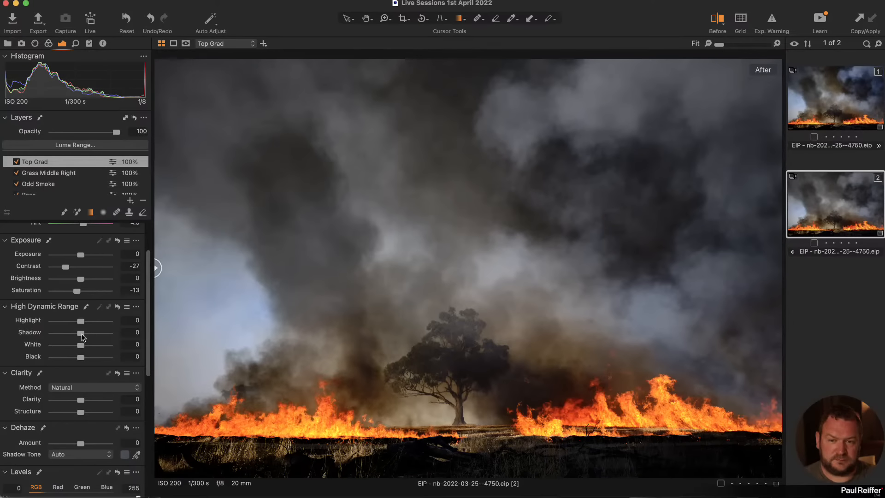
{"action": "left_click_drag", "start_coordinate": [81, 334], "coordinate": [88, 338]}
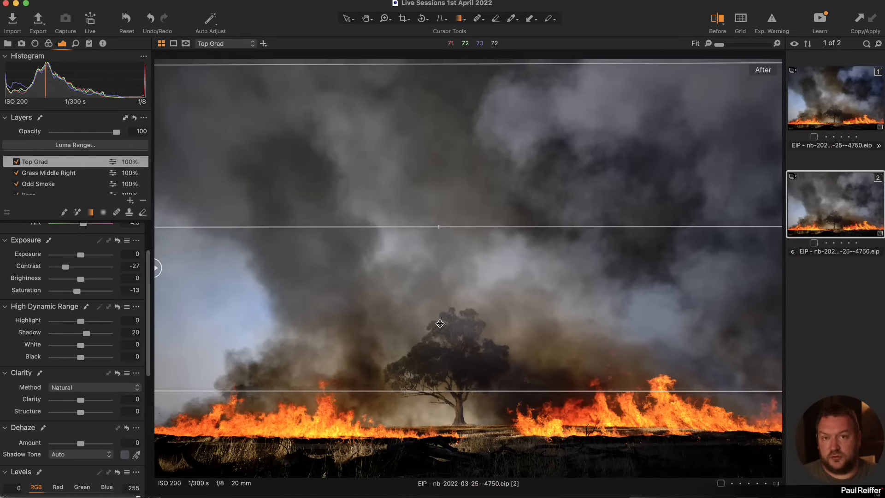
Add another empty adjustment layer above Top Grad and name it Tree
{"action": "left_click", "coordinate": [131, 201]}
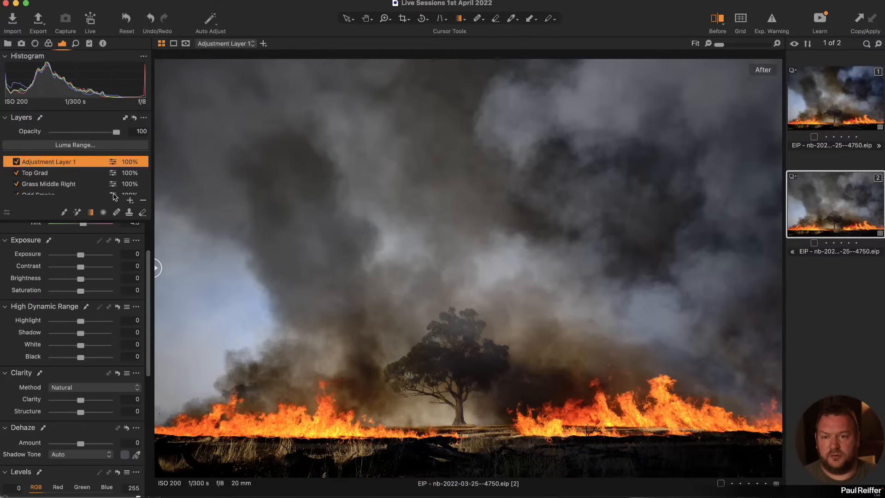
{"action": "double_click", "coordinate": [46, 163]}
{"action": "type", "text": "Tree"}
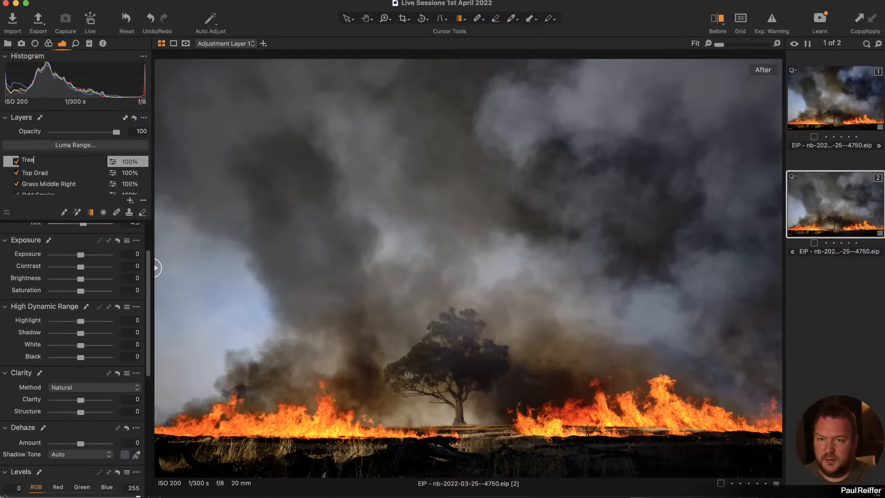
{"action": "key", "text": "Return"}
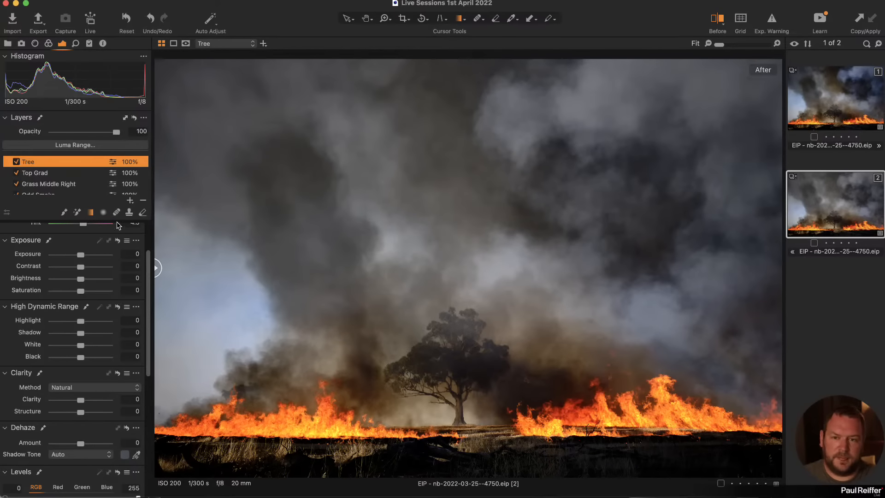
On one more new layer, paint a mask over the whole tree with an enlarged soft brush at 100 opacity
{"action": "left_click", "coordinate": [130, 201]}
{"action": "key", "text": "b"}
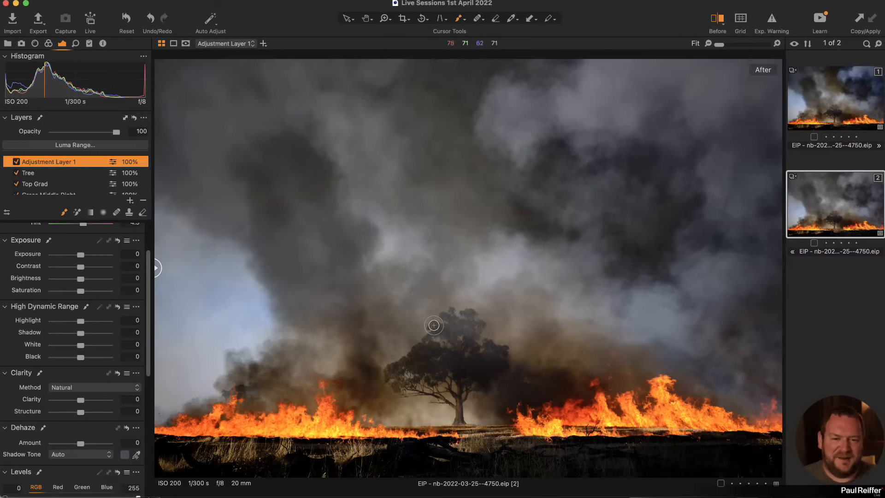
{"action": "right_click", "coordinate": [424, 324]}
{"action": "left_click_drag", "start_coordinate": [439, 349], "coordinate": [492, 347]}
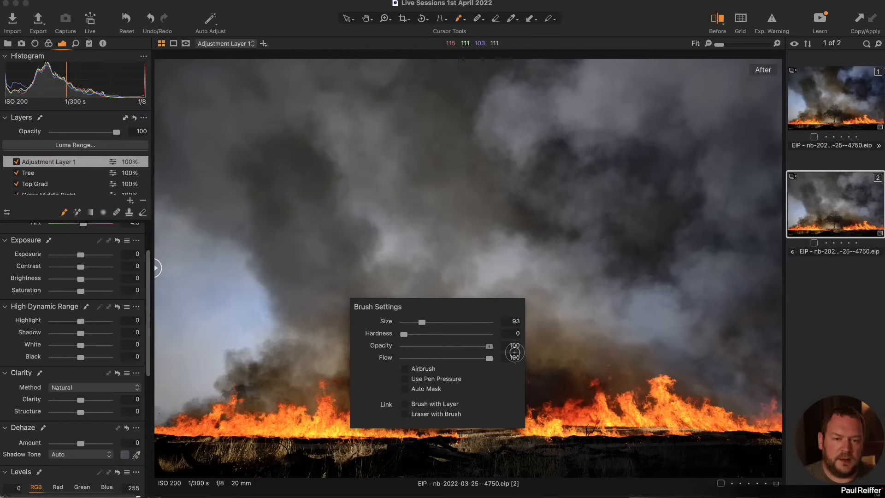
{"action": "left_click_drag", "start_coordinate": [422, 322], "coordinate": [434, 321]}
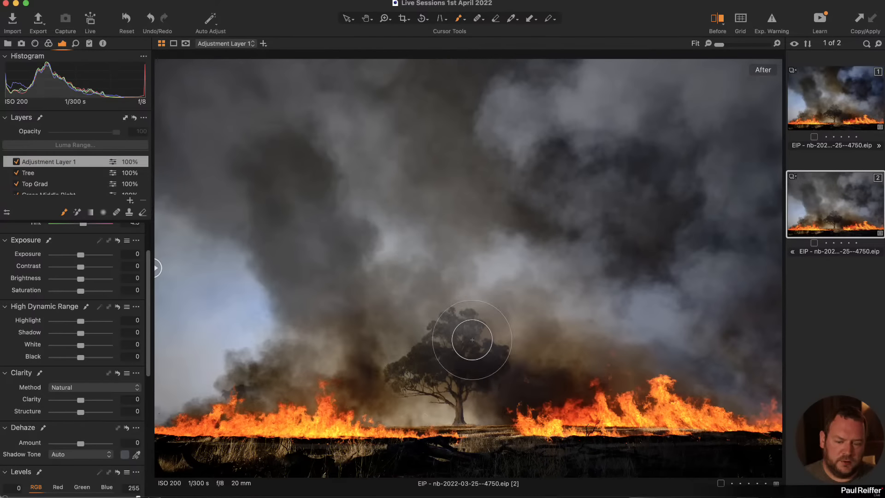
{"action": "mouse_move", "coordinate": [451, 326]}
{"action": "left_mouse_down"}
{"action": "mouse_move", "coordinate": [461, 310]}
{"action": "mouse_move", "coordinate": [457, 328]}
{"action": "mouse_move", "coordinate": [494, 351]}
{"action": "mouse_move", "coordinate": [452, 386]}
{"action": "left_mouse_up"}
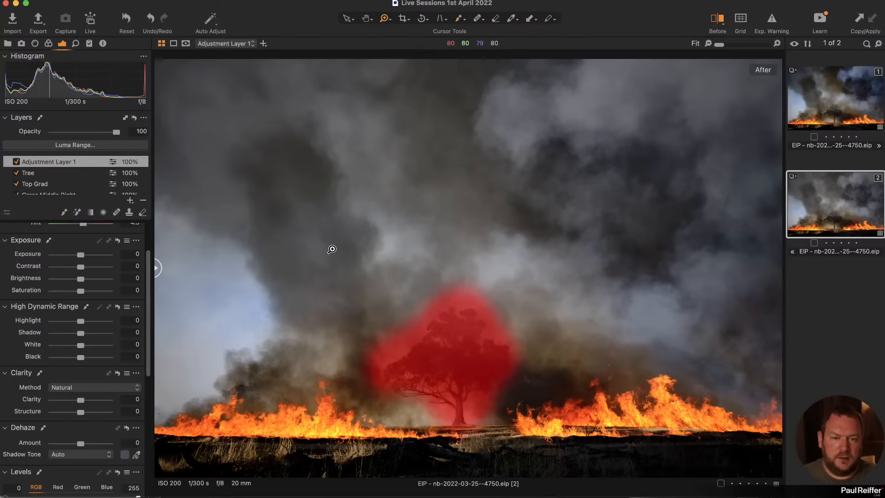
Restrict the tree mask to dark tones with a luma range of 0 to 88 and falloff from 0 to 131
{"action": "key", "text": "super+plus"}
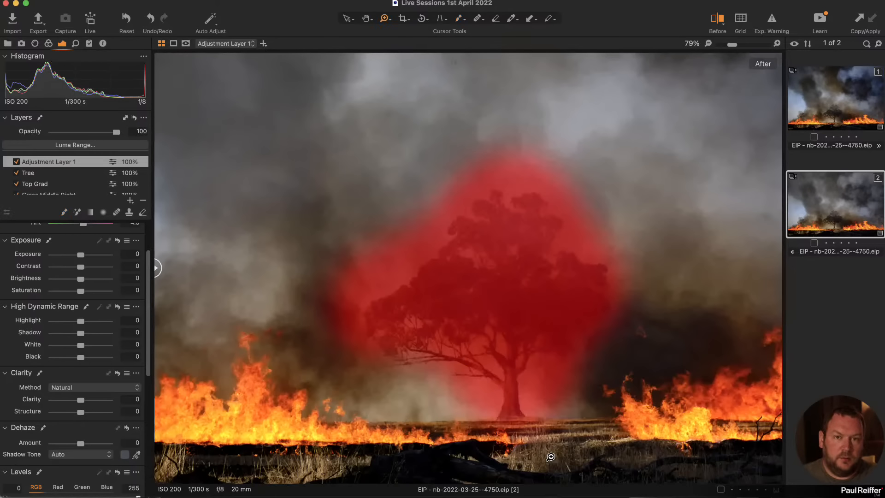
{"action": "left_click", "coordinate": [66, 146]}
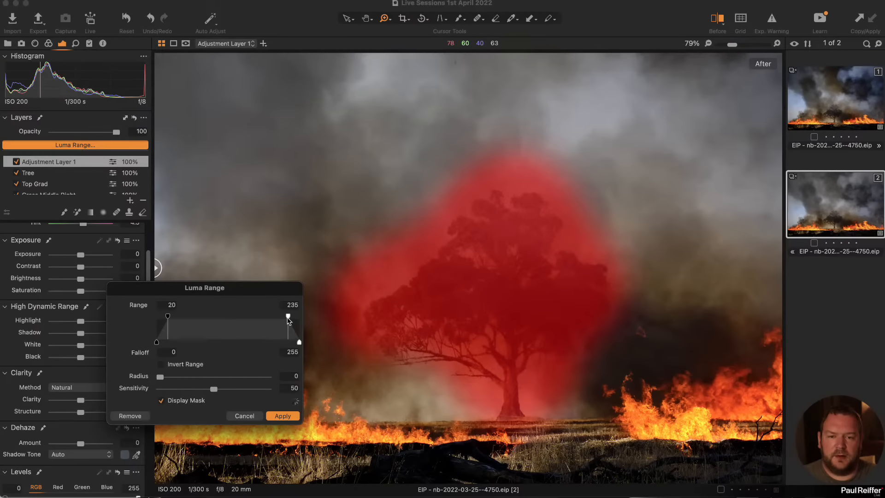
{"action": "left_click_drag", "start_coordinate": [288, 318], "coordinate": [254, 318]}
{"action": "left_click_drag", "start_coordinate": [168, 317], "coordinate": [157, 318]}
{"action": "left_click_drag", "start_coordinate": [253, 318], "coordinate": [228, 348]}
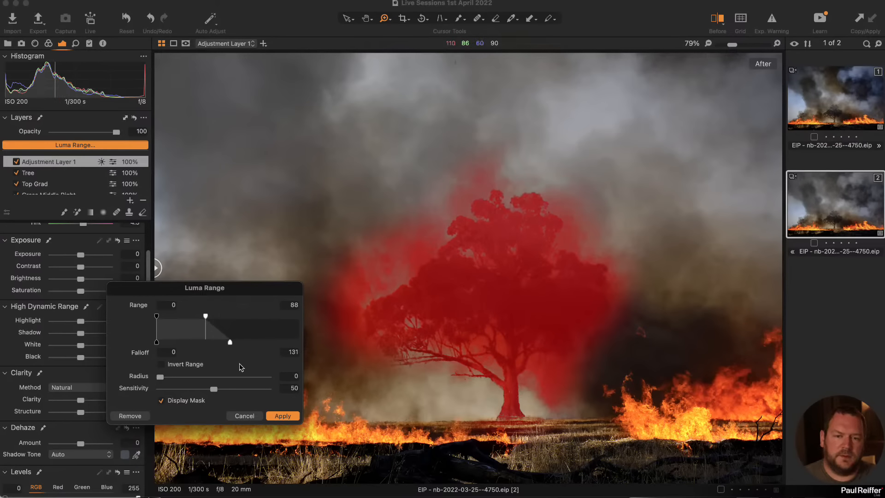
{"action": "left_click", "coordinate": [282, 417]}
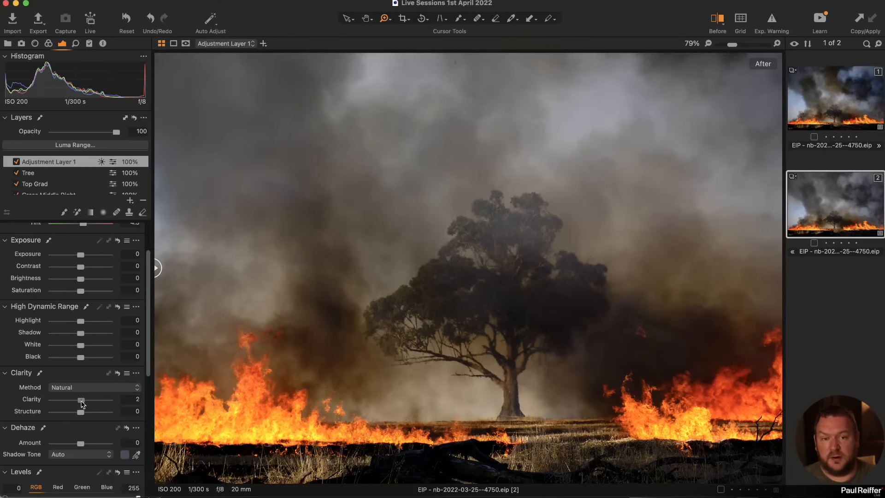
Set Clarity to 42 and Shadow to -2 on the masked tree layer
{"action": "left_click_drag", "start_coordinate": [81, 400], "coordinate": [93, 405]}
{"action": "left_click_drag", "start_coordinate": [81, 333], "coordinate": [80, 334]}
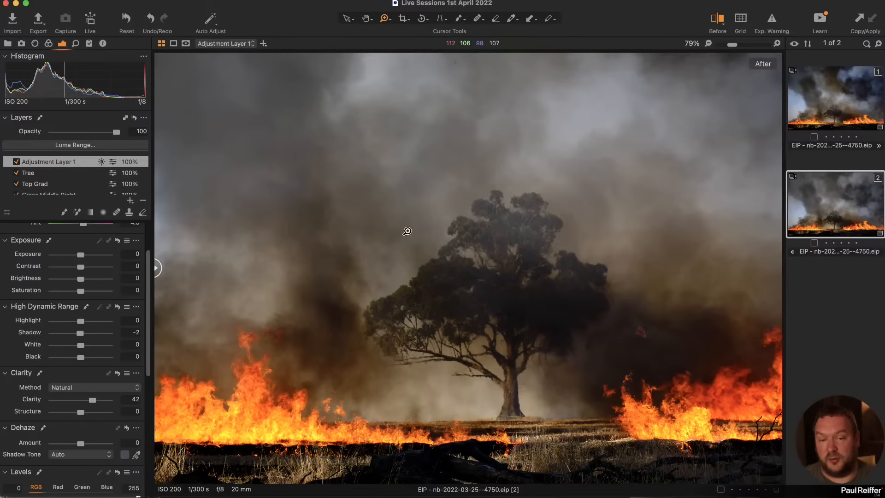
Add a new adjustment layer above the masked tree layer and name it Top Tree
{"action": "left_click", "coordinate": [130, 201]}
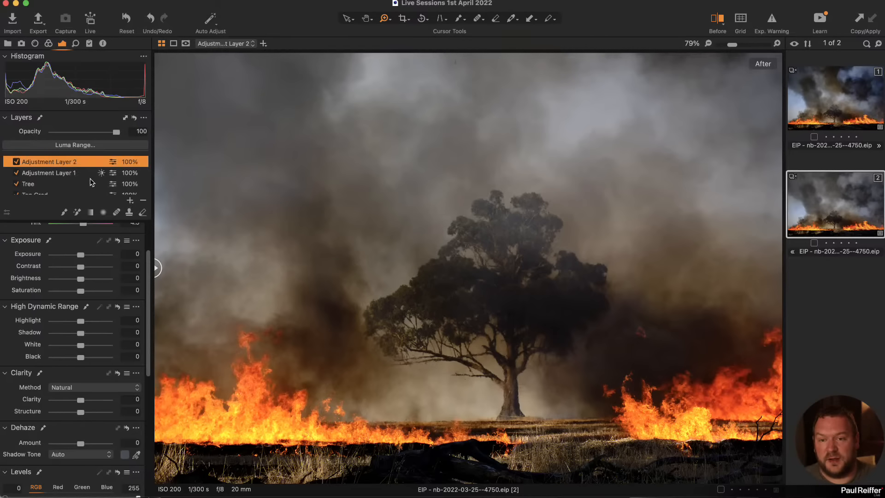
{"action": "double_click", "coordinate": [65, 163]}
{"action": "type", "text": "Top T"}
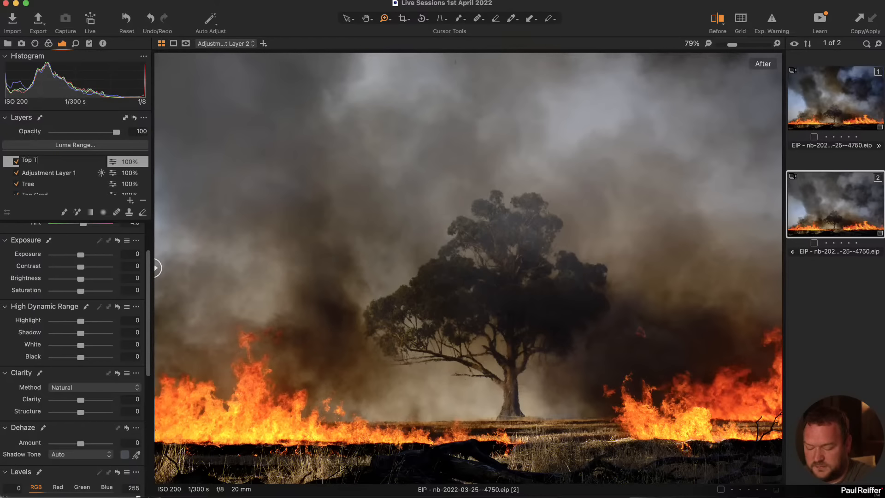
{"action": "type", "text": "ree"}
{"action": "key", "text": "Return"}
Paint a mask over the tree's upper crown on the Top Tree layer with a smaller brush
{"action": "key", "text": "b"}
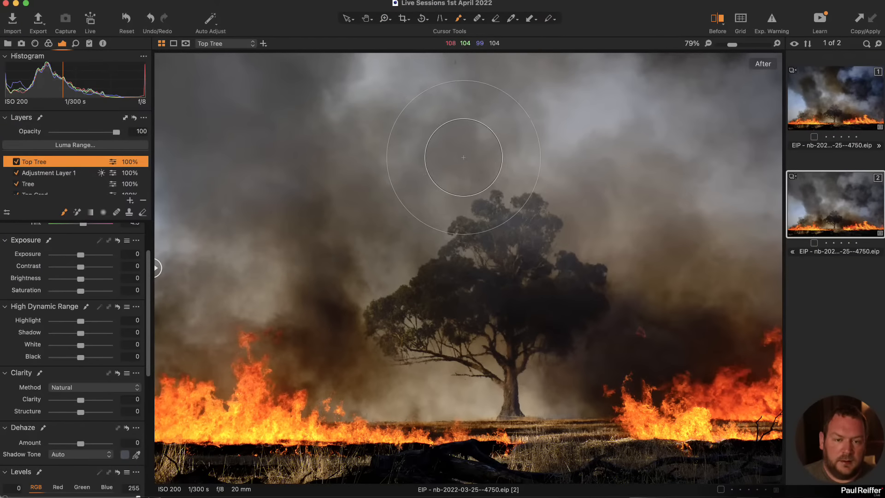
{"action": "key", "text": "bracketleft"}
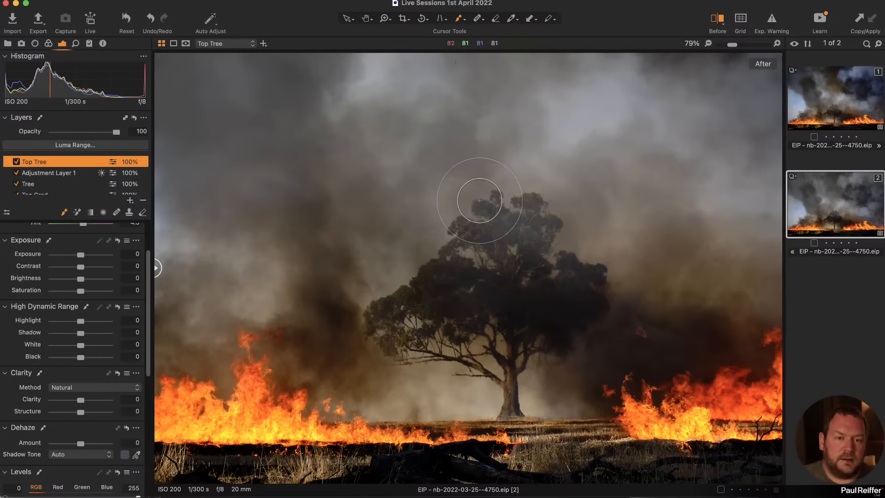
{"action": "mouse_move", "coordinate": [568, 207]}
{"action": "left_mouse_down"}
{"action": "mouse_move", "coordinate": [526, 214]}
{"action": "mouse_move", "coordinate": [553, 237]}
{"action": "mouse_move", "coordinate": [530, 243]}
{"action": "mouse_move", "coordinate": [501, 230]}
{"action": "mouse_move", "coordinate": [574, 246]}
{"action": "left_mouse_up"}
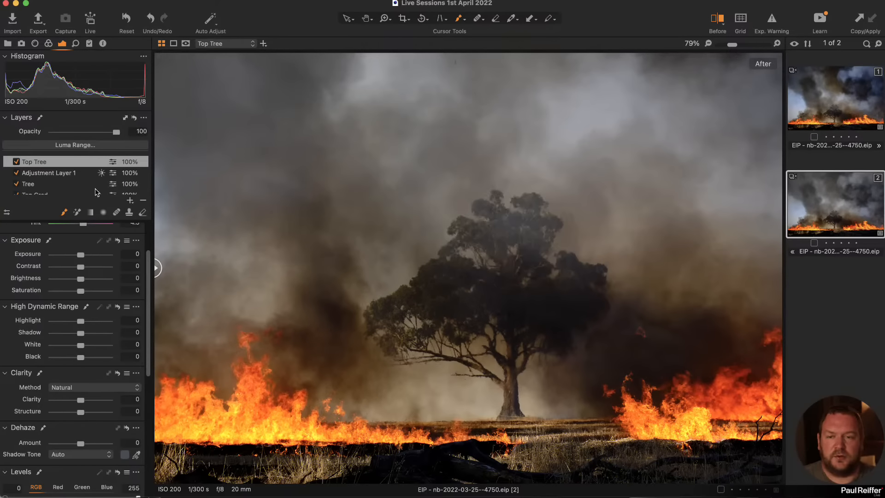
Restrict the Top Tree mask to the dark crown tones with a luma range of 54 to 76 and an upper falloff of 99
{"action": "left_click", "coordinate": [71, 145]}
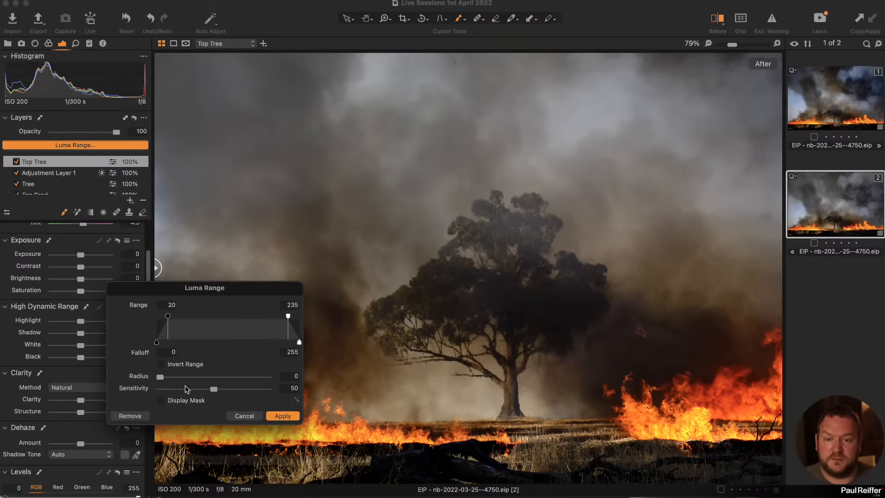
{"action": "left_click_drag", "start_coordinate": [168, 318], "coordinate": [186, 322]}
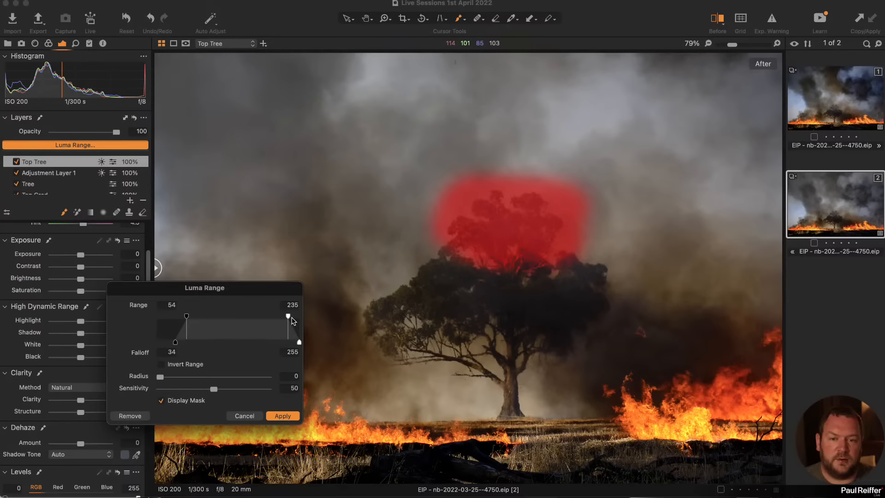
{"action": "left_click_drag", "start_coordinate": [288, 317], "coordinate": [171, 345]}
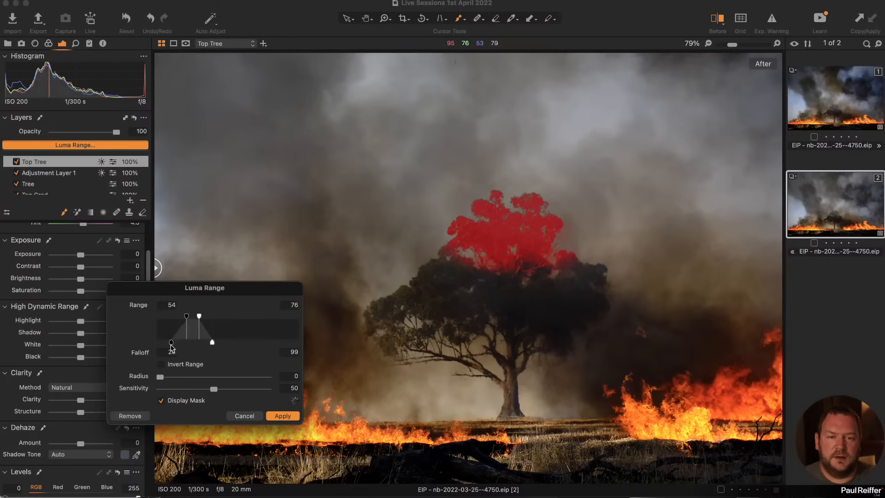
{"action": "left_click", "coordinate": [283, 416]}
{"action": "key", "text": "m"}
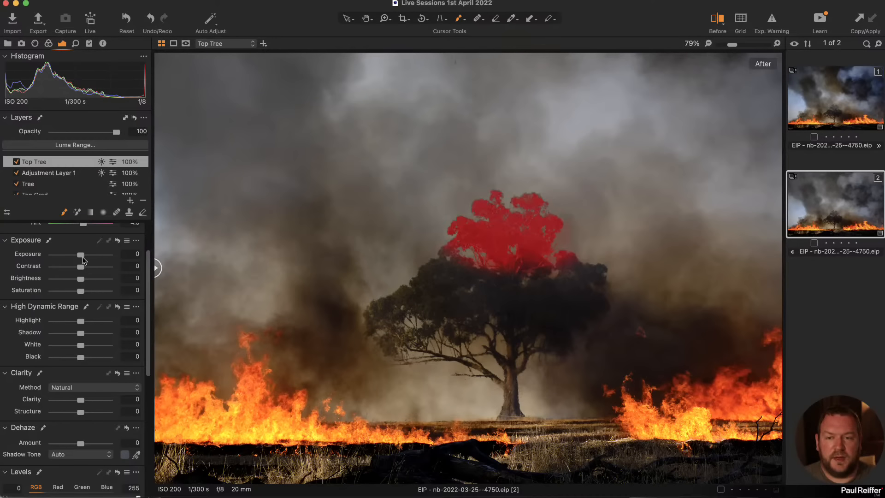
Set Exposure to -0.18, Clarity to 50 and Contrast to 9 on the Top Tree layer, and compare the whole image with the first variant
{"action": "left_click_drag", "start_coordinate": [79, 258], "coordinate": [80, 257]}
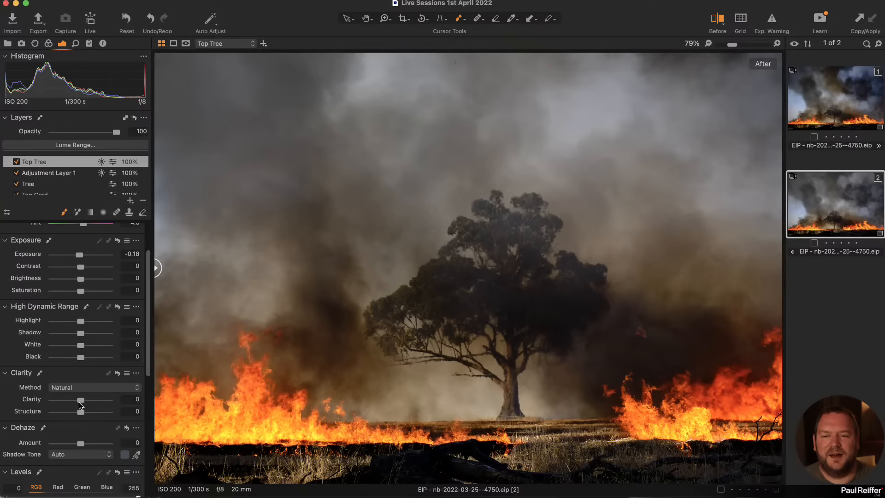
{"action": "left_click_drag", "start_coordinate": [81, 400], "coordinate": [95, 400]}
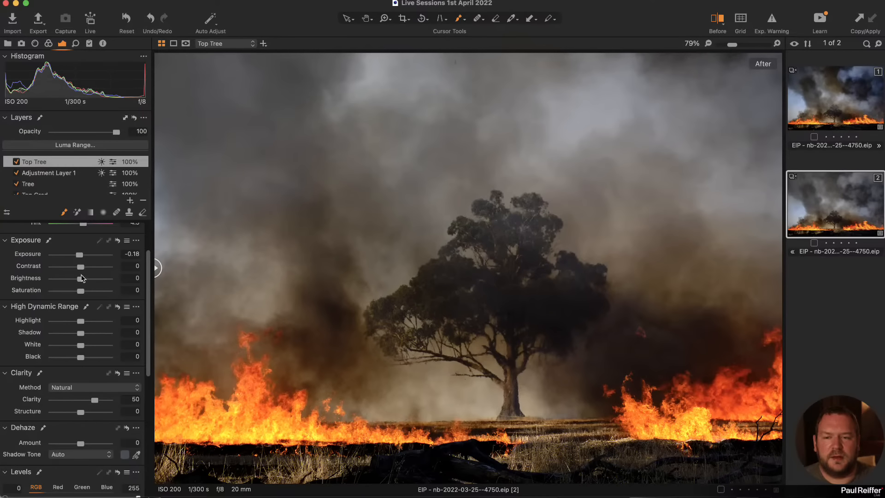
{"action": "left_click_drag", "start_coordinate": [81, 268], "coordinate": [85, 270]}
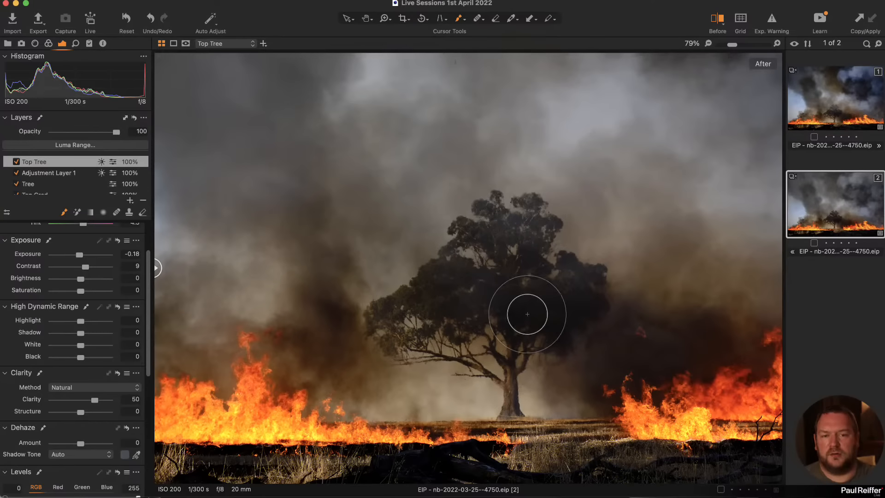
{"action": "key", "text": "z"}
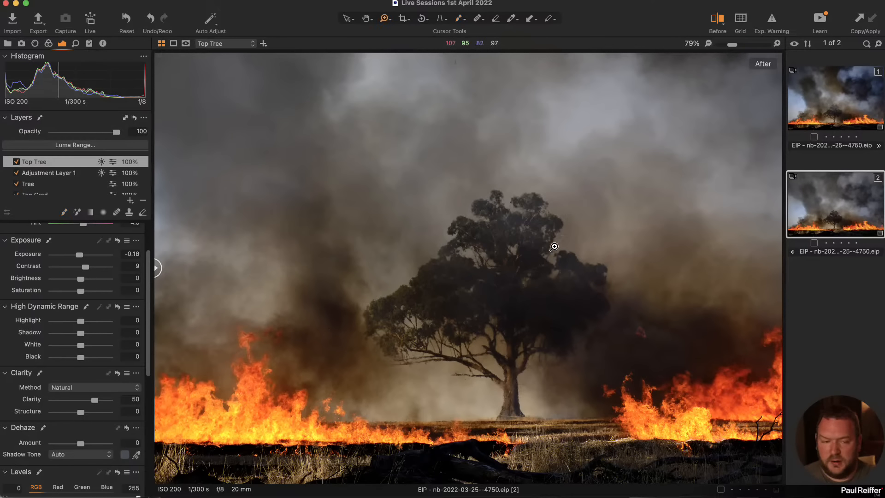
{"action": "left_click", "coordinate": [550, 242], "text": "alt"}
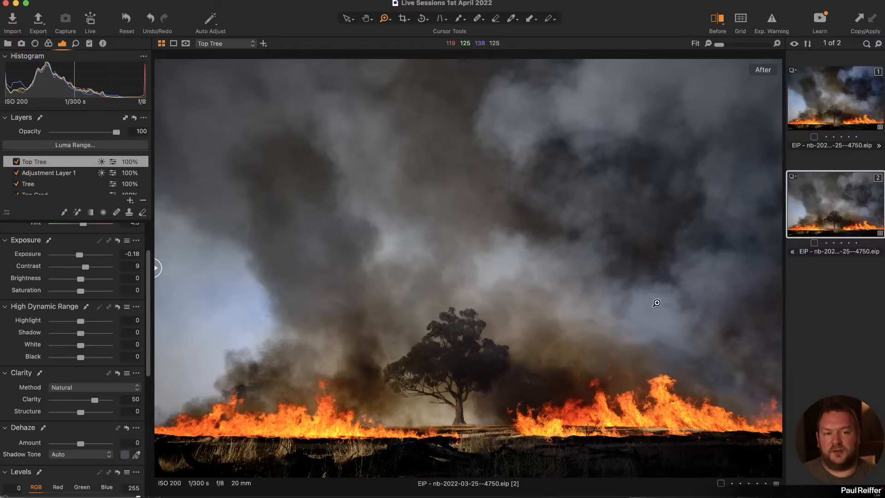
{"action": "left_click", "coordinate": [852, 101]}
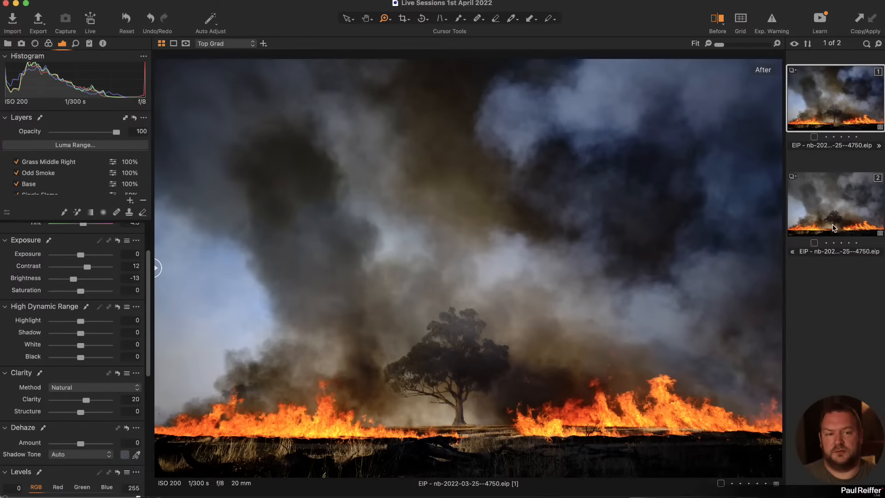
{"action": "left_click", "coordinate": [842, 187]}
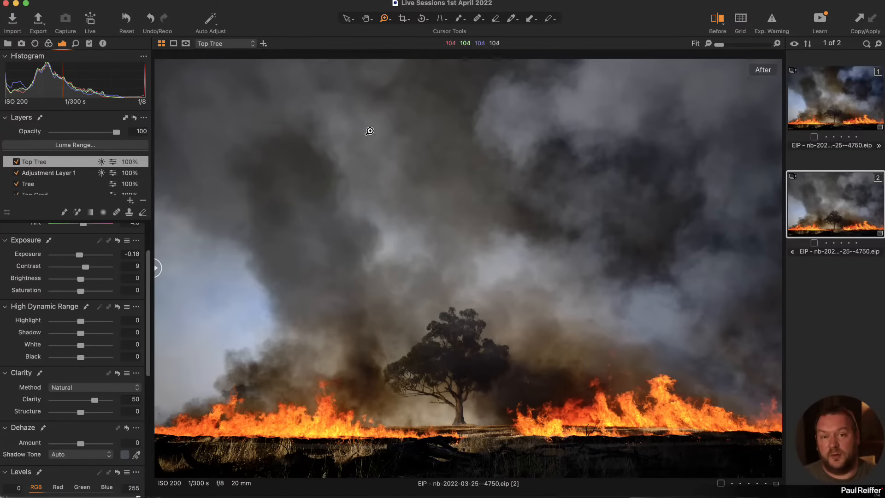
Crop the upper edge of the second variant down to 6000 x 3418 px, keeping the full width, and apply the crop
{"action": "left_click", "coordinate": [404, 18]}
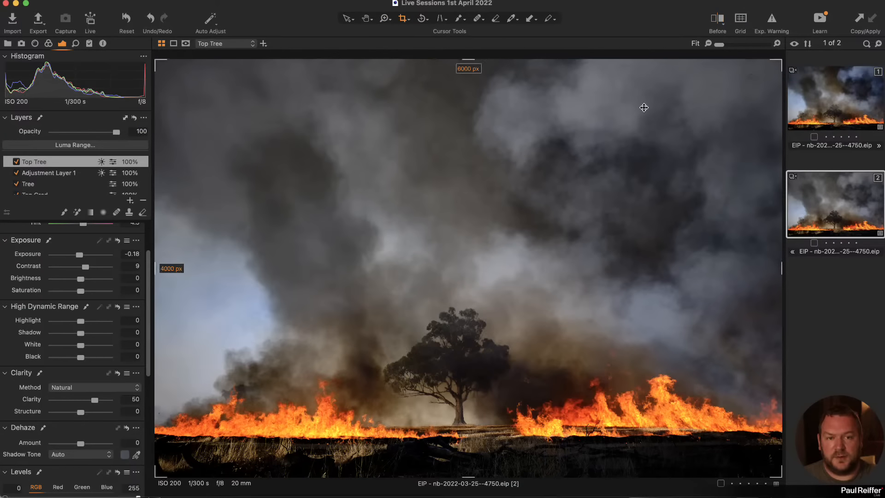
{"action": "left_click", "coordinate": [403, 19]}
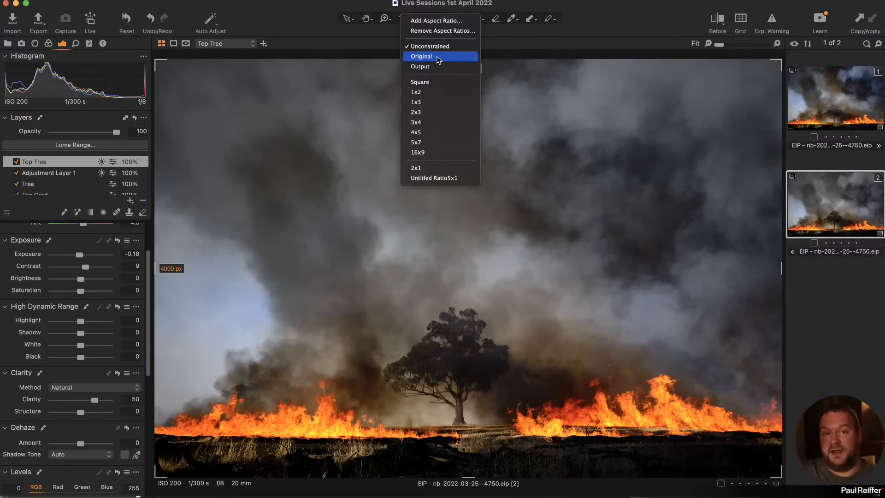
{"action": "left_click", "coordinate": [438, 57]}
{"action": "left_click_drag", "start_coordinate": [469, 61], "coordinate": [474, 119]}
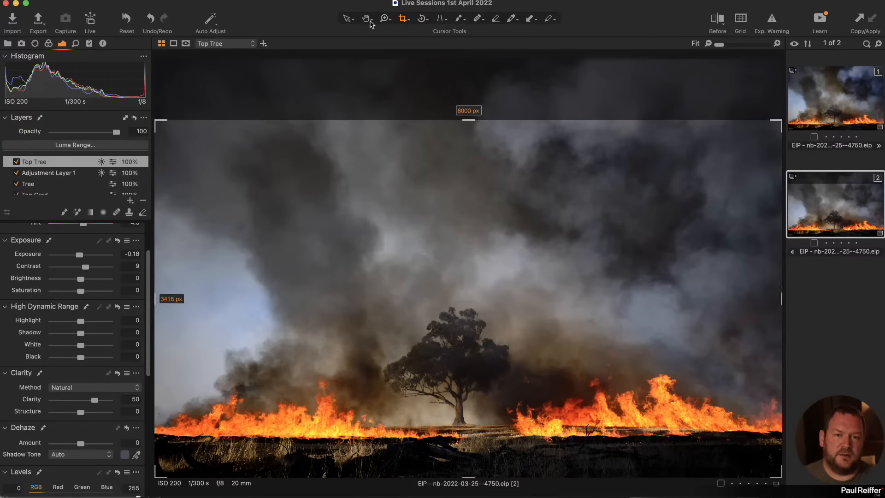
{"action": "left_click", "coordinate": [347, 18]}
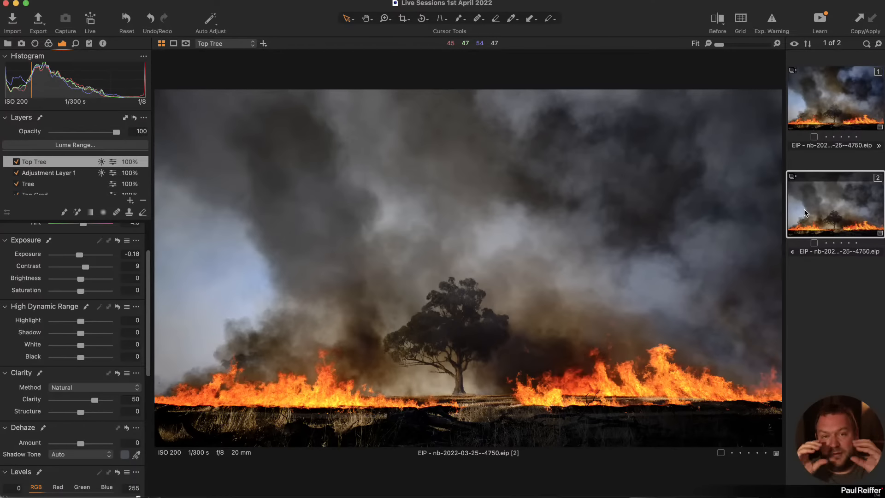
Compare the cropped second variant with the first variant by switching between them several times
{"action": "left_click", "coordinate": [837, 104]}
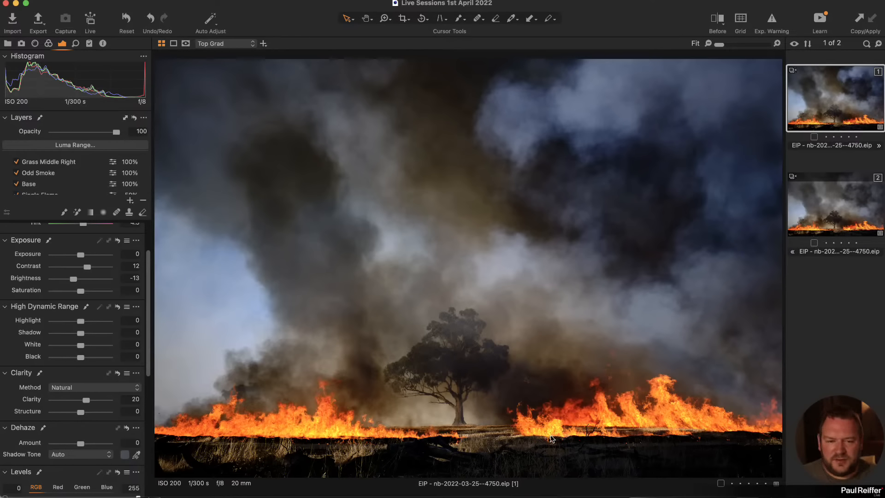
{"action": "left_click", "coordinate": [835, 210]}
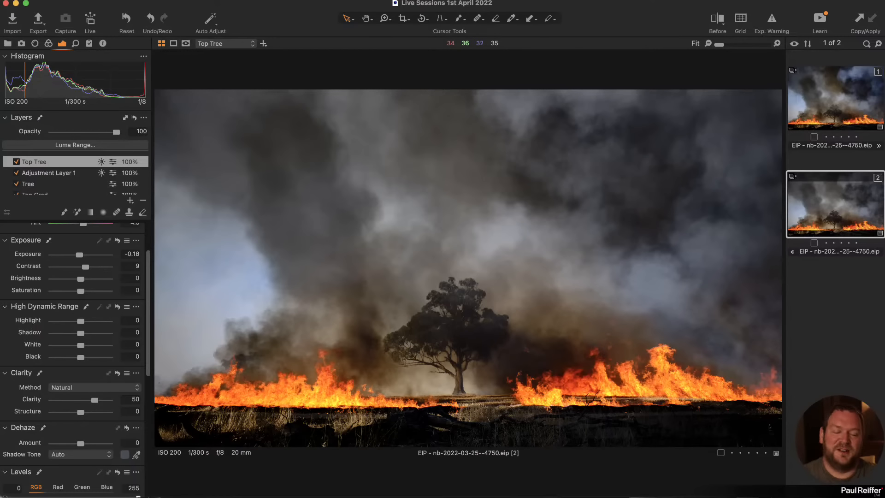
{"action": "left_click", "coordinate": [817, 98]}
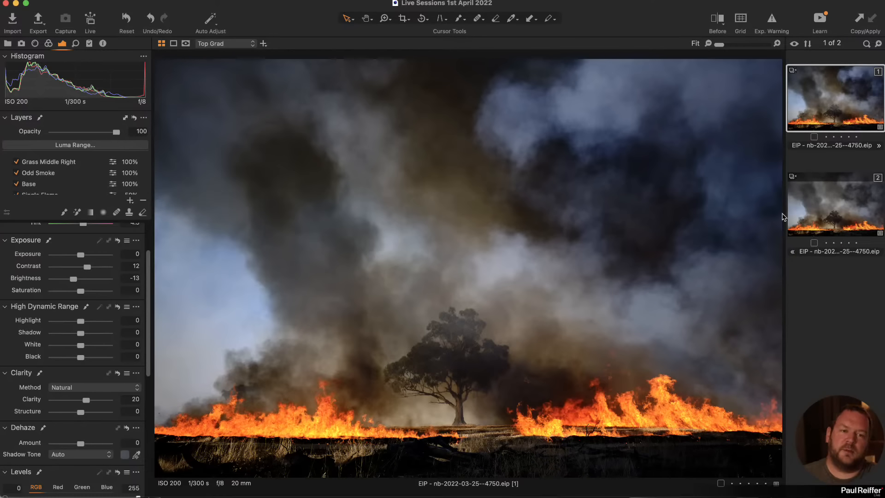
{"action": "left_click", "coordinate": [836, 209]}
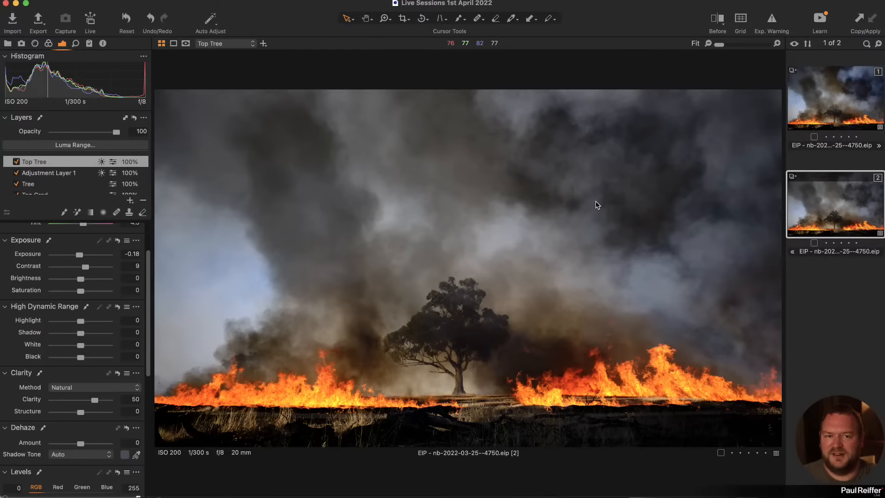
{"action": "left_click", "coordinate": [834, 86]}
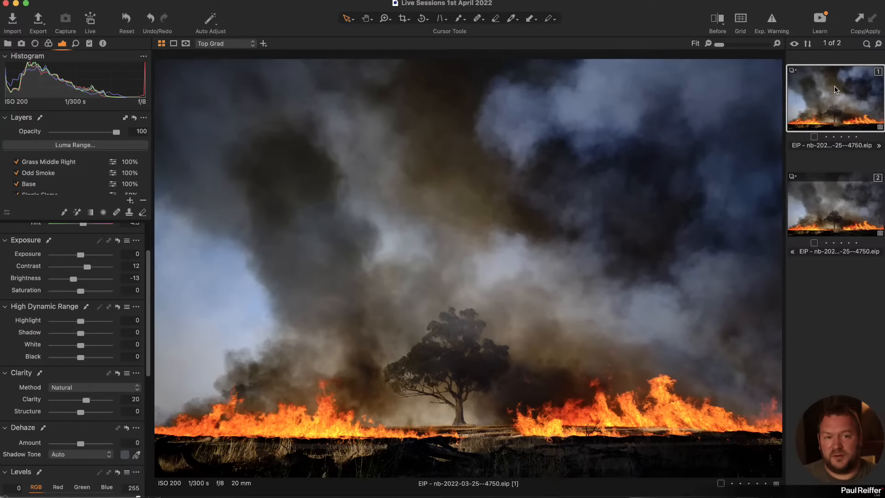
{"action": "left_click", "coordinate": [829, 208]}
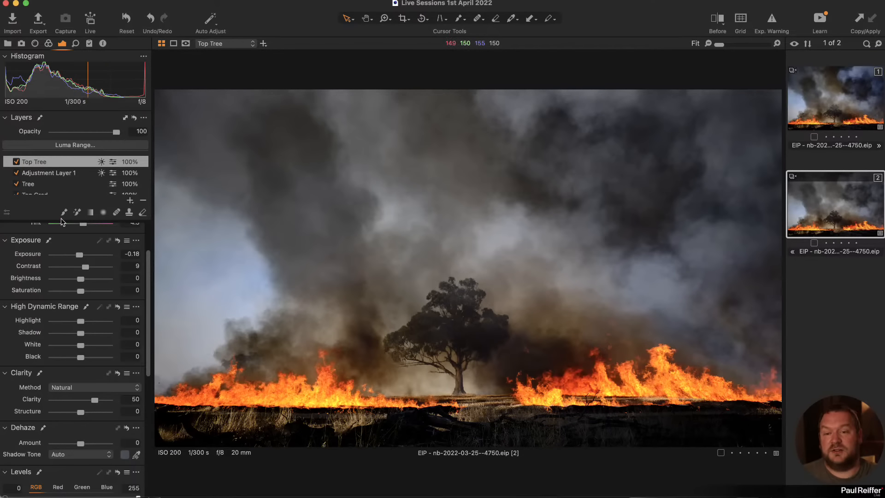
Add a new adjustment layer with a wide radial gradient mask centred on the base of the tree trunk, and adjust its inner falloff
{"action": "left_click", "coordinate": [105, 213]}
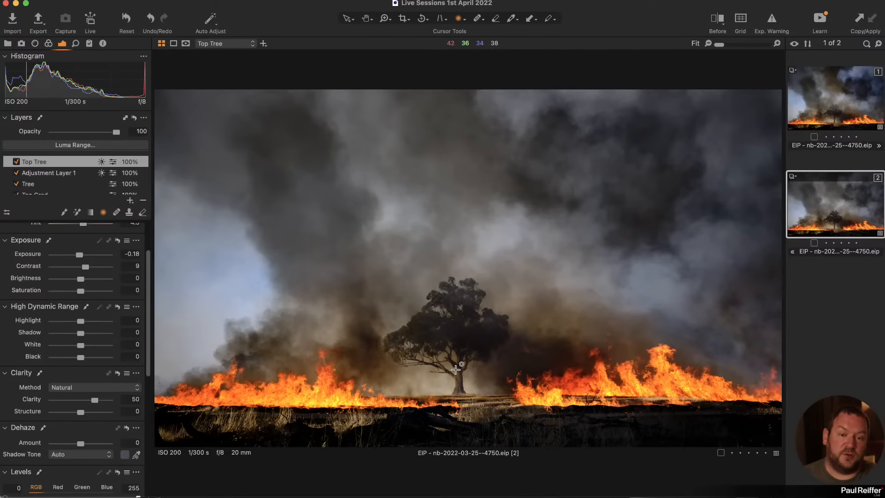
{"action": "left_click", "coordinate": [130, 201]}
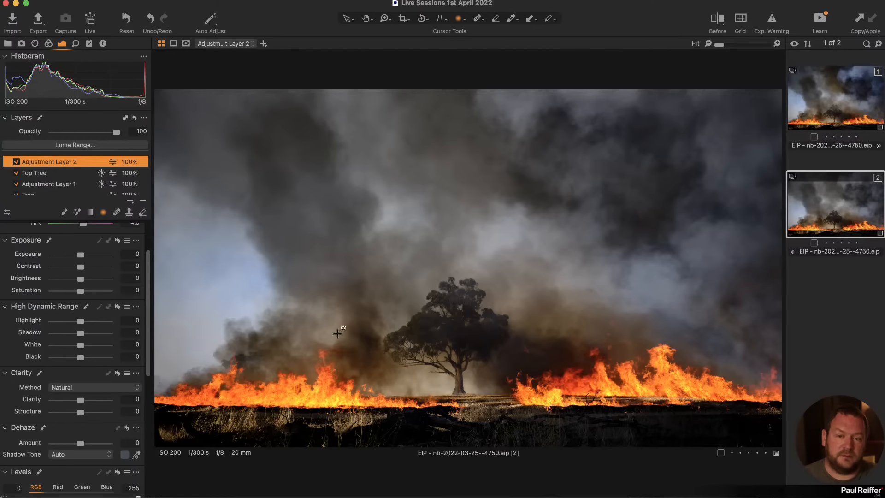
{"action": "left_click_drag", "start_coordinate": [461, 377], "coordinate": [729, 376]}
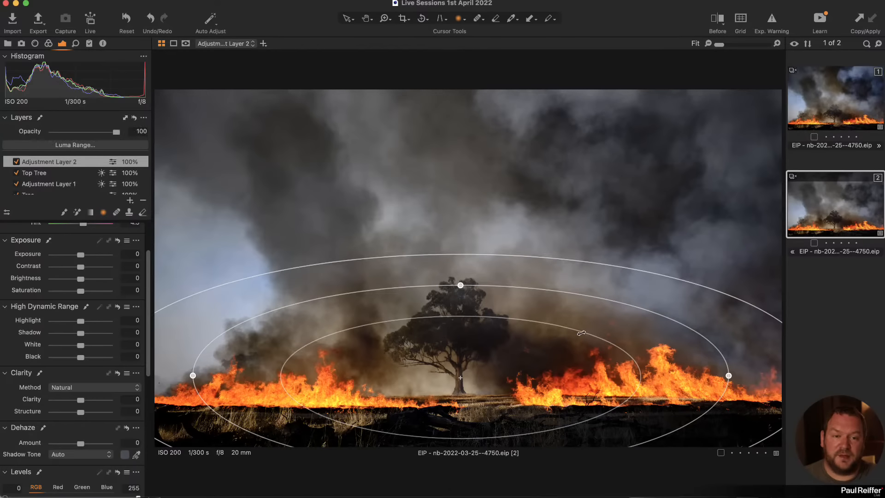
{"action": "left_click_drag", "start_coordinate": [575, 333], "coordinate": [473, 333]}
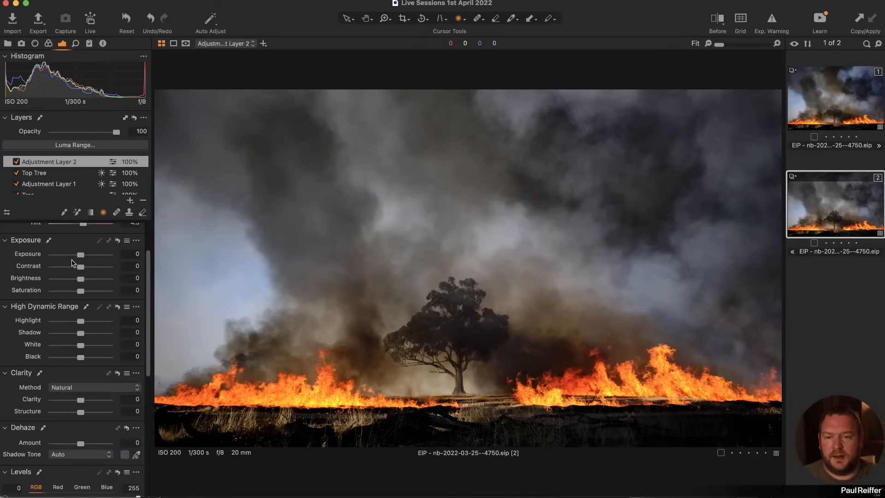
Set Exposure to -0.08 on the radial gradient layer, and check its effect against the disabled layer and the first variant
{"action": "left_click_drag", "start_coordinate": [81, 255], "coordinate": [81, 255]}
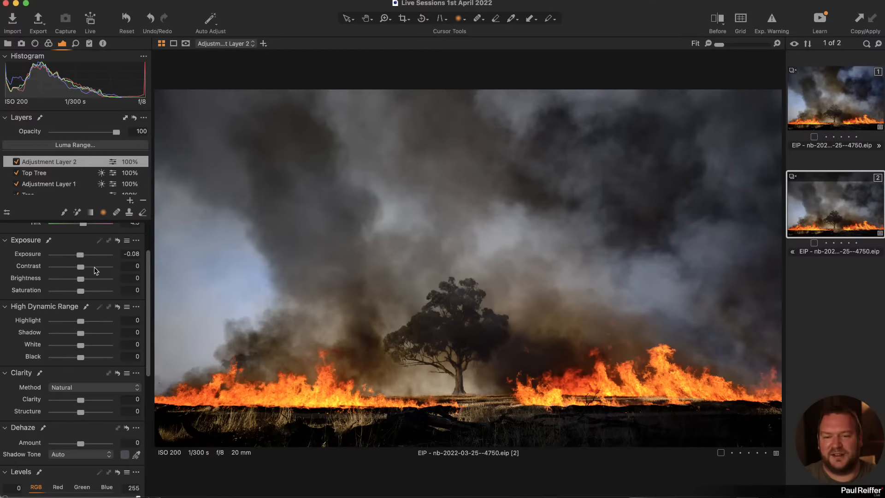
{"action": "left_click", "coordinate": [17, 162]}
{"action": "left_click", "coordinate": [16, 162]}
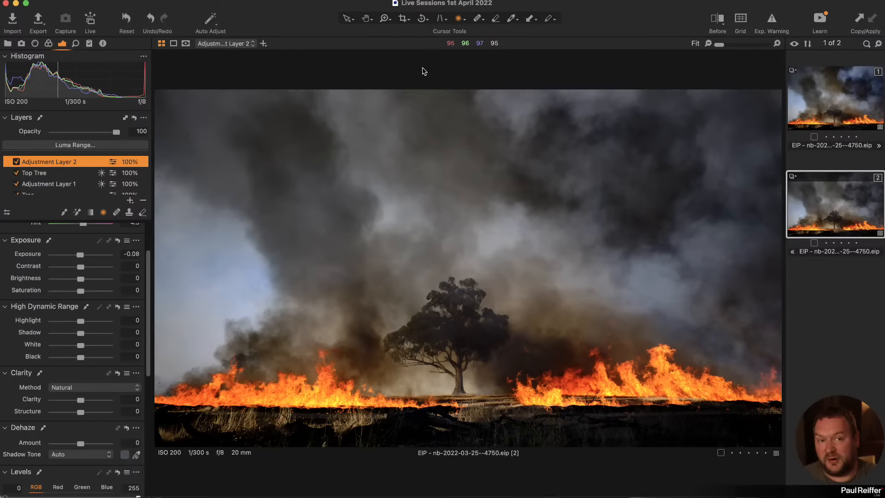
{"action": "left_click", "coordinate": [837, 112]}
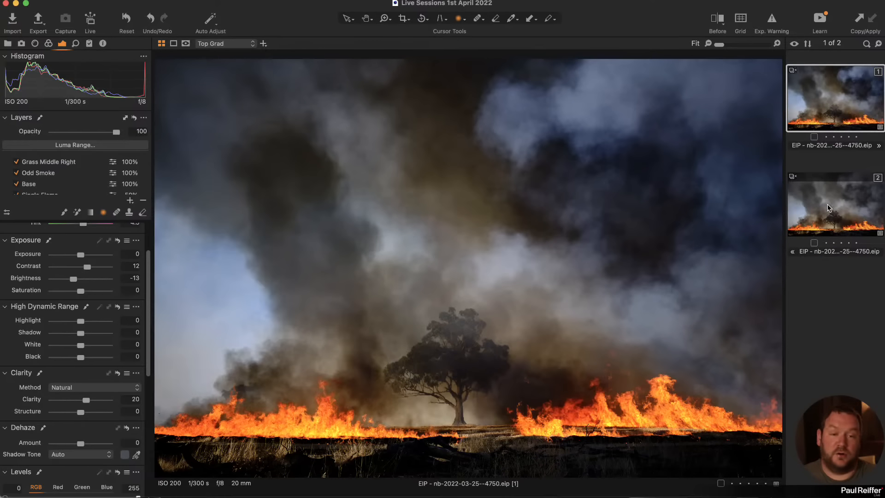
{"action": "left_click", "coordinate": [829, 210]}
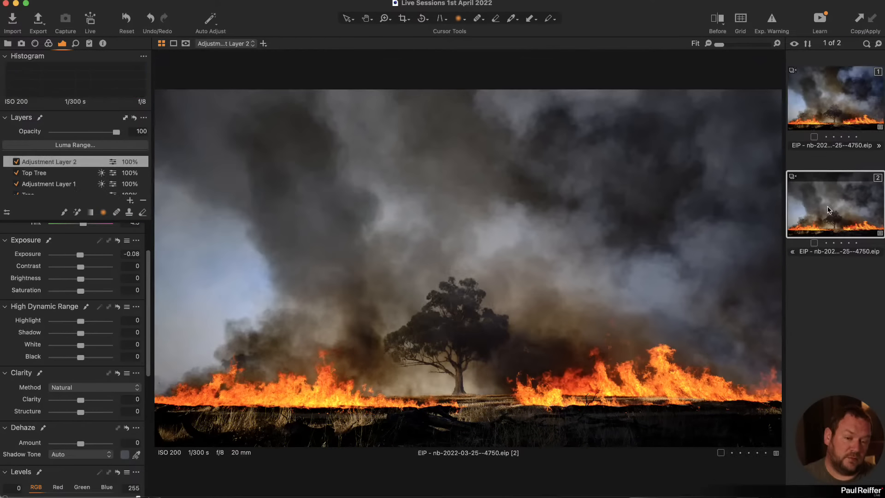